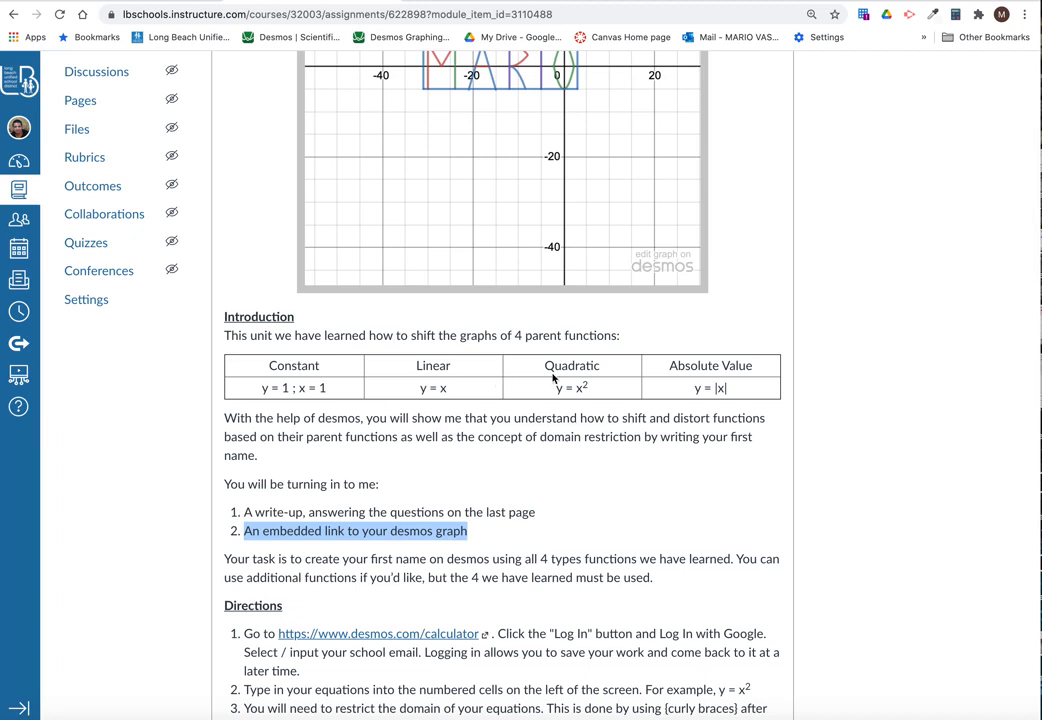
Open the assignment's embedded name graph in Desmos and examine the three equations in the Letter M folder.
{"action": "scroll", "coordinate": [660, 360], "scroll_direction": "up", "scroll_amount": 1}
{"action": "scroll", "coordinate": [655, 341], "scroll_direction": "up", "scroll_amount": 1}
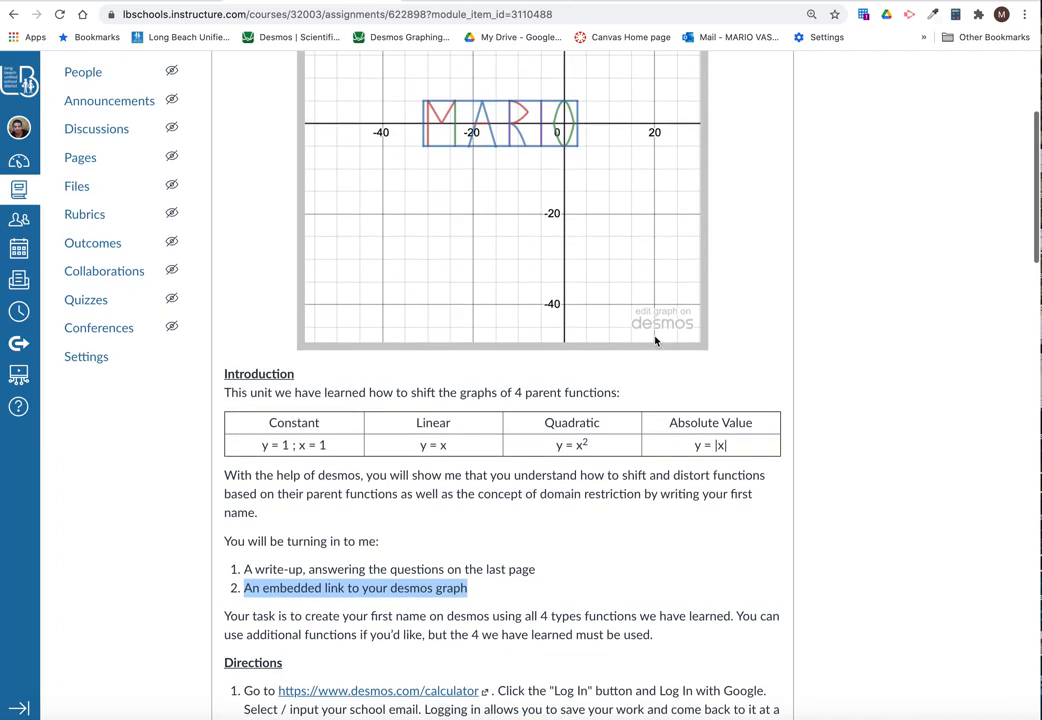
{"action": "scroll", "coordinate": [502, 404], "scroll_direction": "up", "scroll_amount": 1}
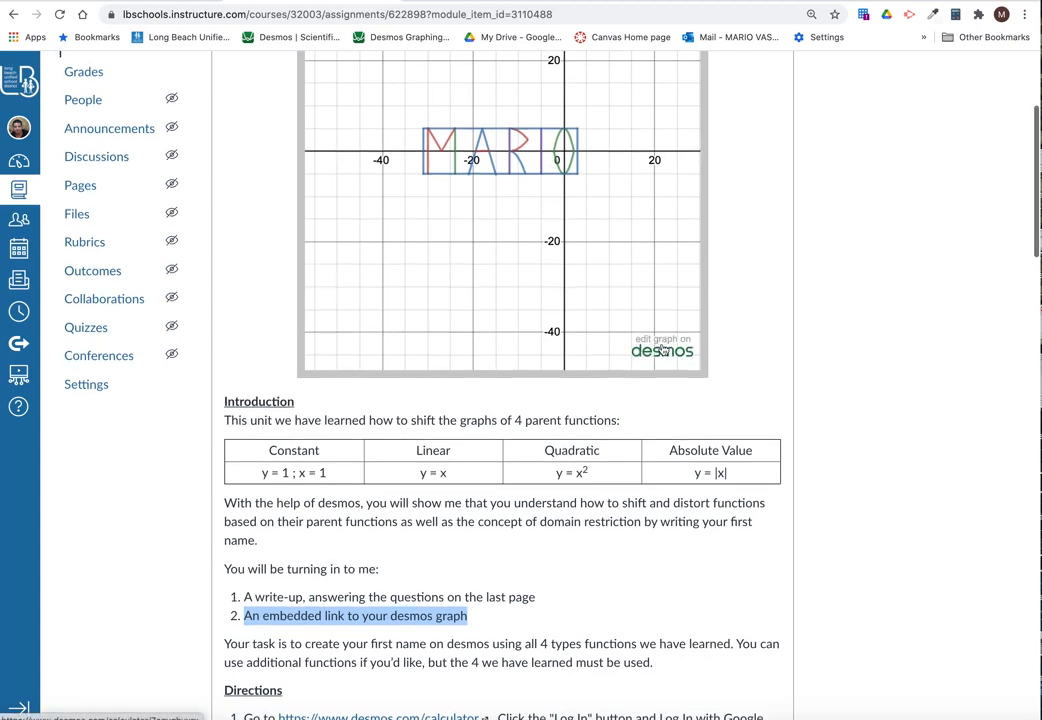
{"action": "left_click", "coordinate": [540, 282]}
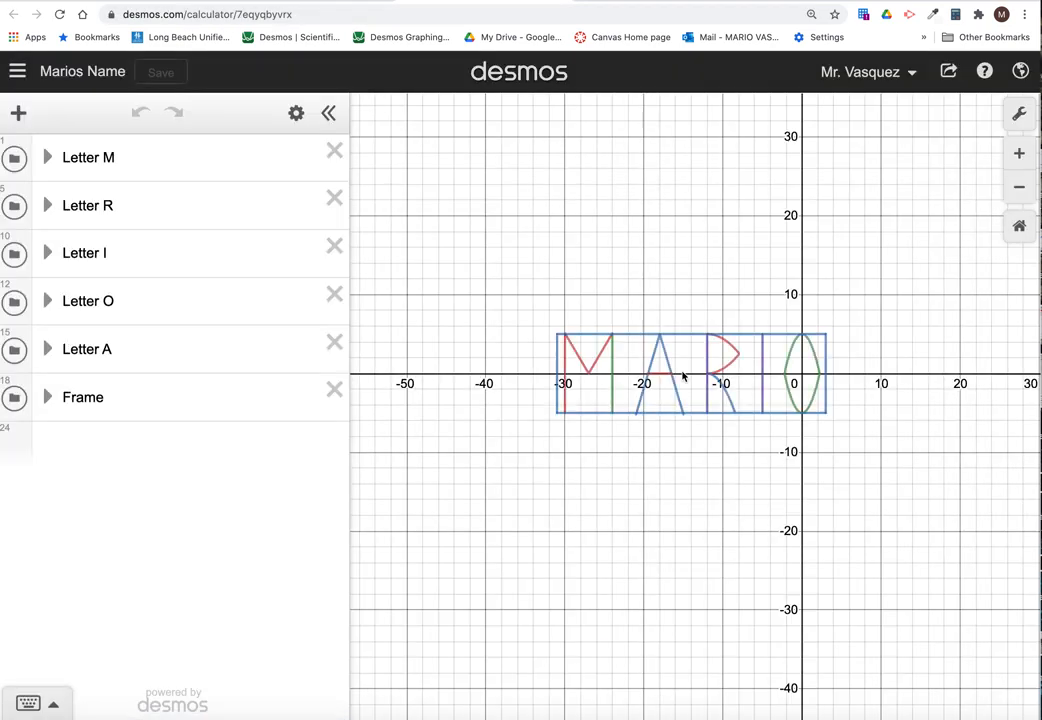
{"action": "left_click", "coordinate": [47, 157]}
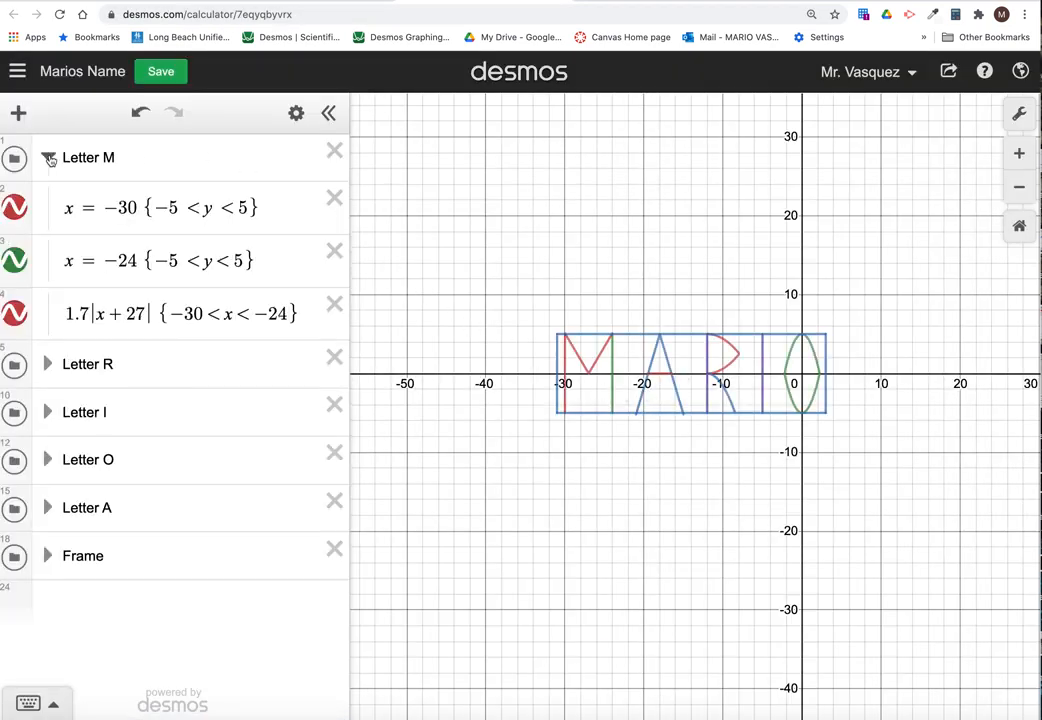
{"action": "left_click", "coordinate": [125, 210]}
{"action": "left_click", "coordinate": [131, 260]}
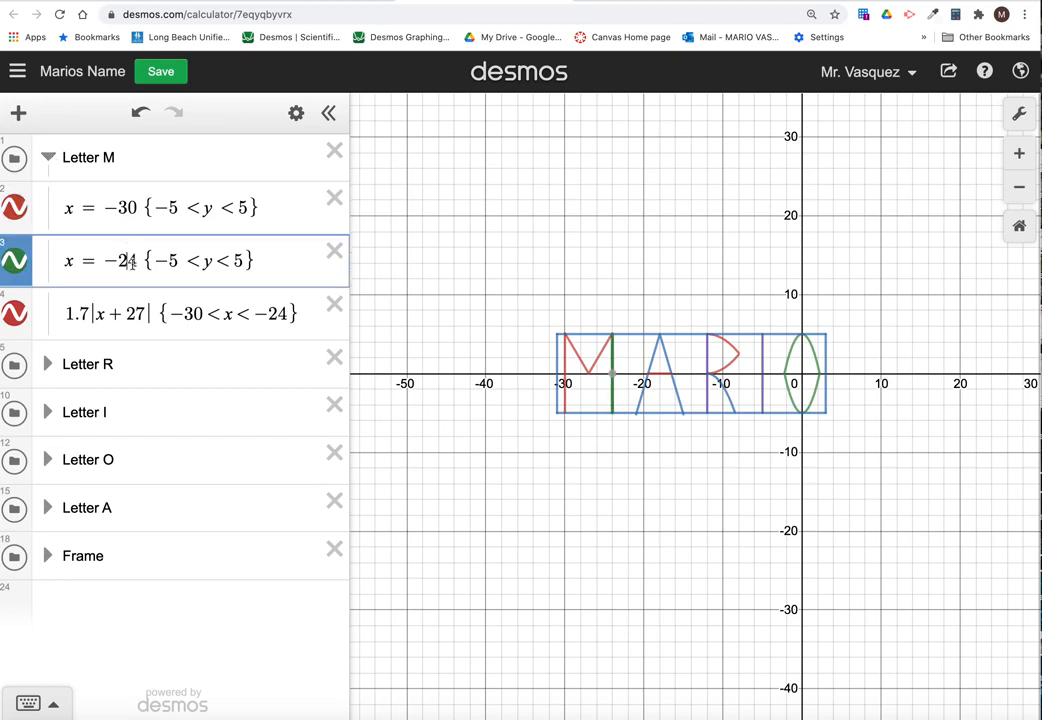
{"action": "left_click", "coordinate": [97, 296]}
Examine the four equations in the Letter R folder, and collapse the Letter R and Letter M folders.
{"action": "left_click", "coordinate": [46, 366]}
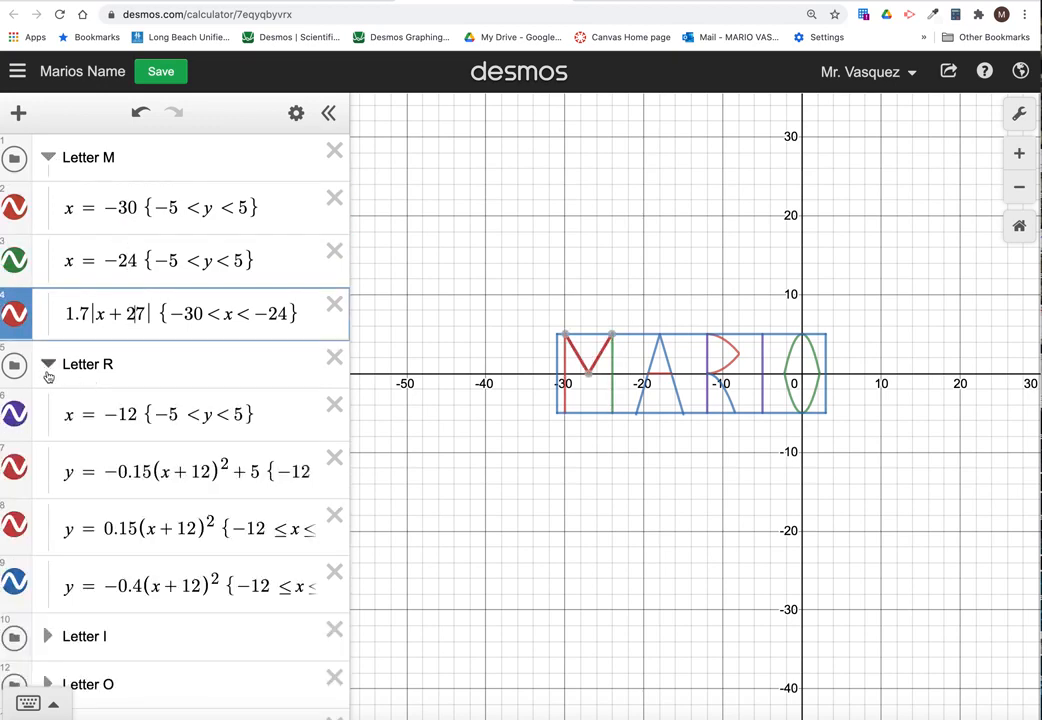
{"action": "left_click", "coordinate": [116, 414]}
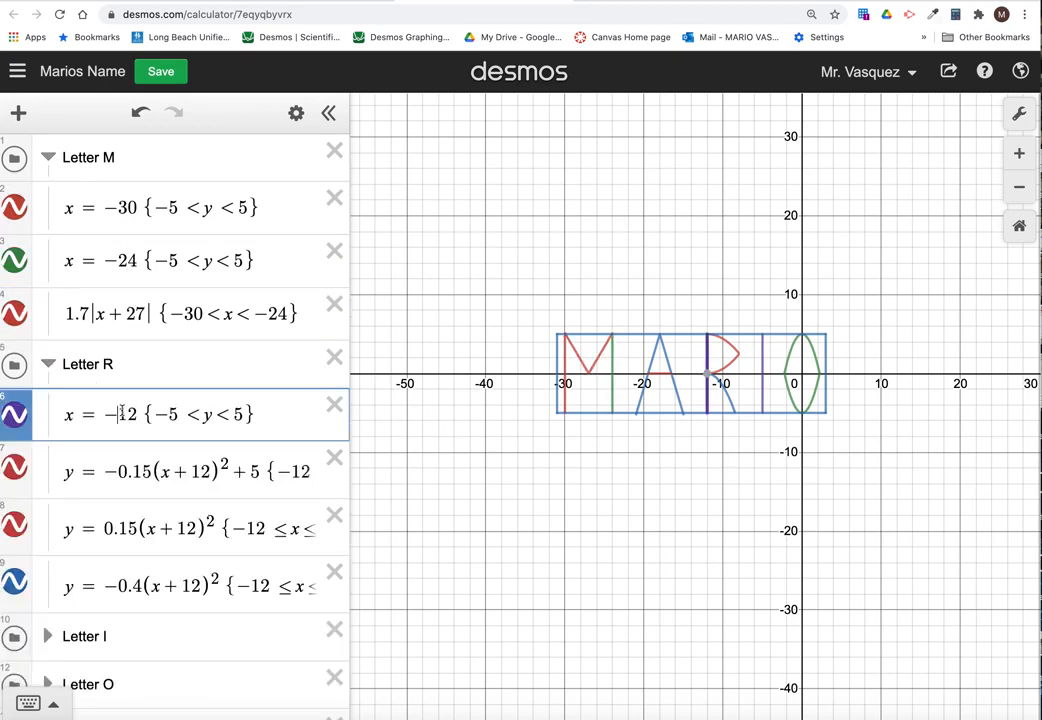
{"action": "left_click", "coordinate": [128, 472]}
{"action": "left_click", "coordinate": [134, 526]}
{"action": "left_click", "coordinate": [147, 585]}
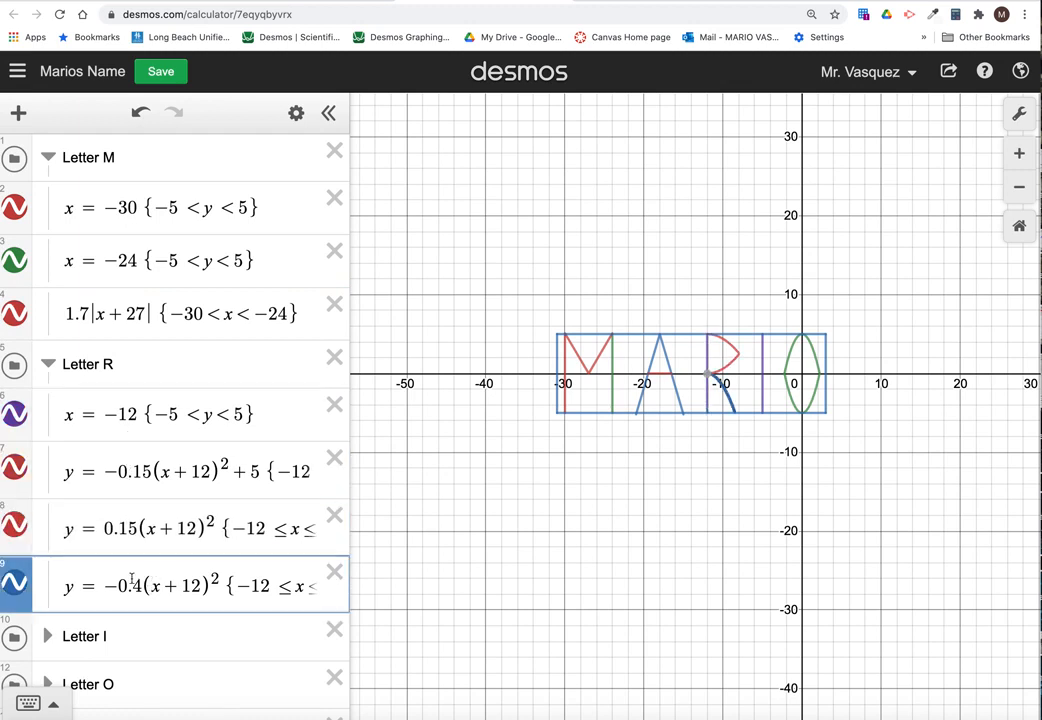
{"action": "scroll", "coordinate": [62, 618], "scroll_direction": "down", "scroll_amount": 2}
{"action": "scroll", "coordinate": [50, 210], "scroll_direction": "up", "scroll_amount": 2}
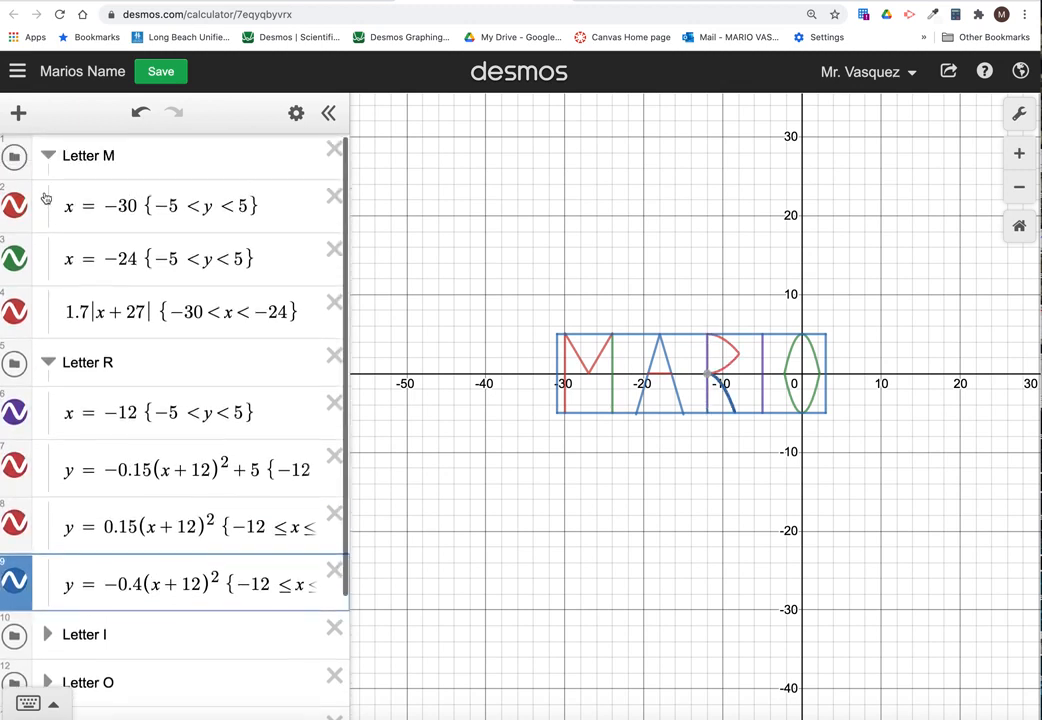
{"action": "left_click", "coordinate": [47, 364]}
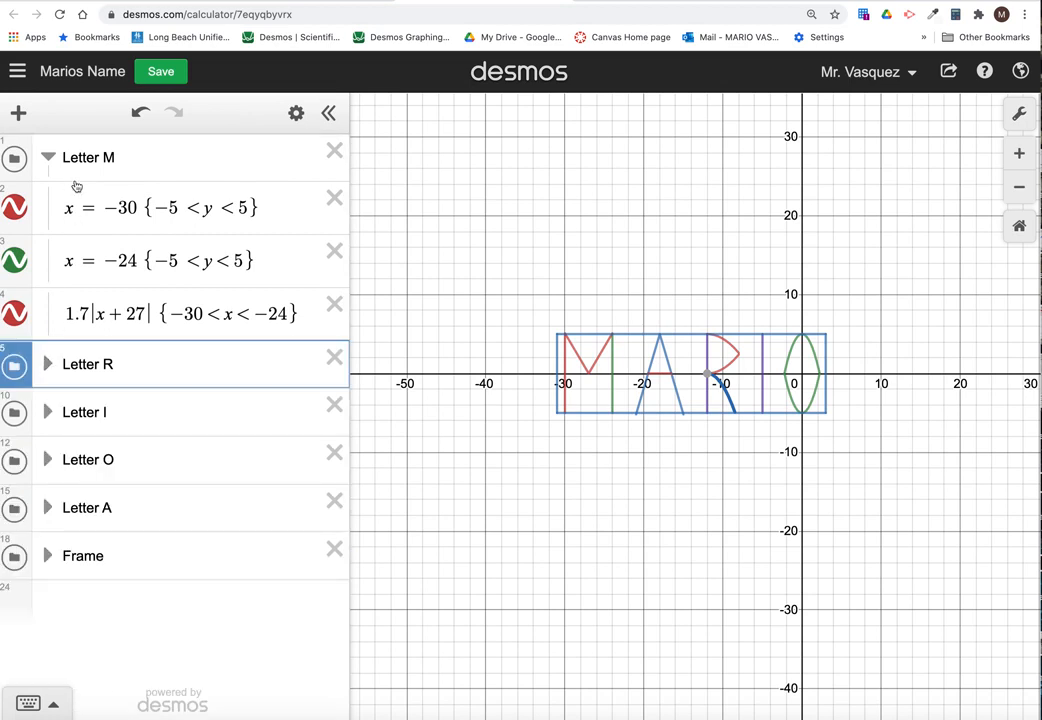
{"action": "left_click", "coordinate": [48, 158]}
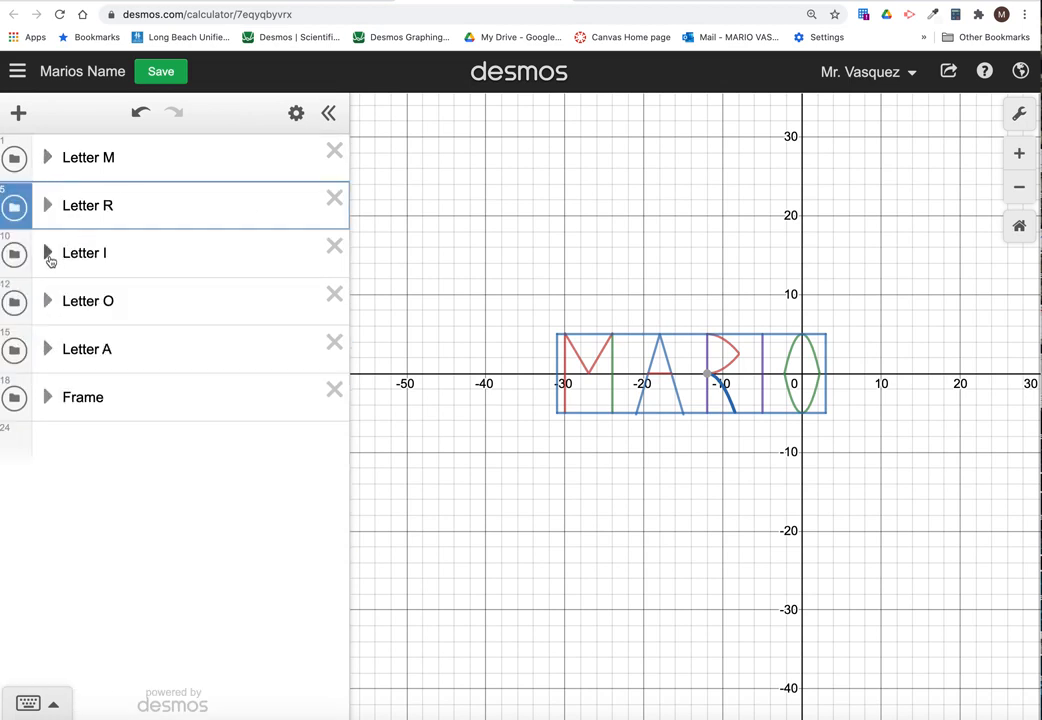
Examine the vertical line in the Letter I folder and compare the two parabolas in the Letter O folder.
{"action": "left_click", "coordinate": [47, 254]}
{"action": "left_click", "coordinate": [116, 304]}
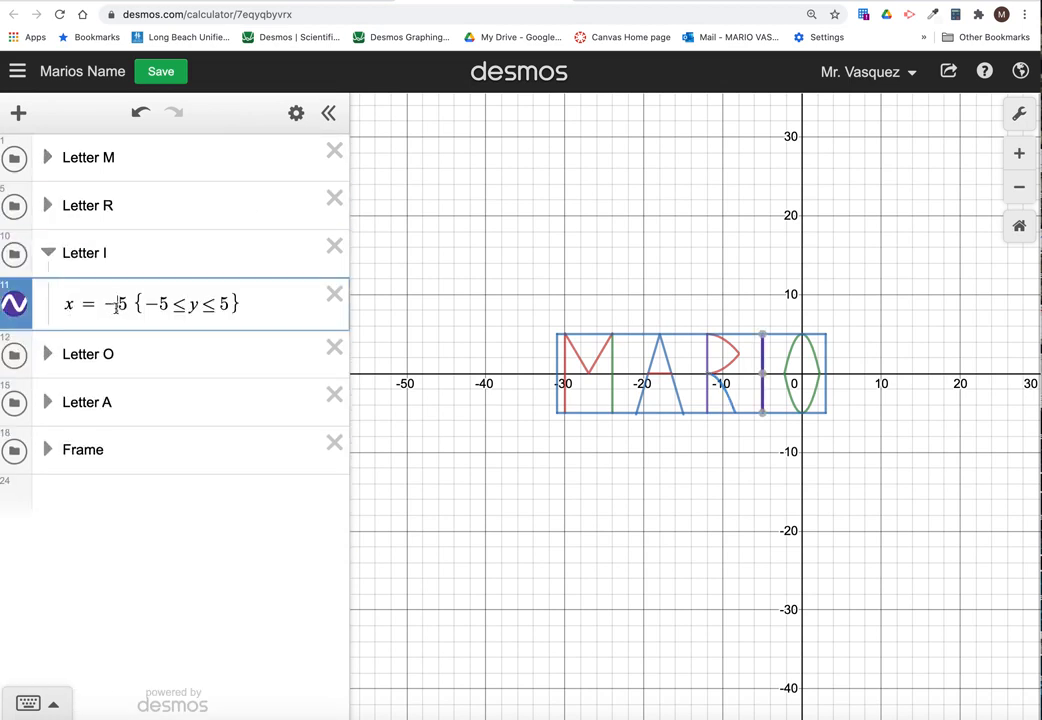
{"action": "left_click", "coordinate": [48, 355]}
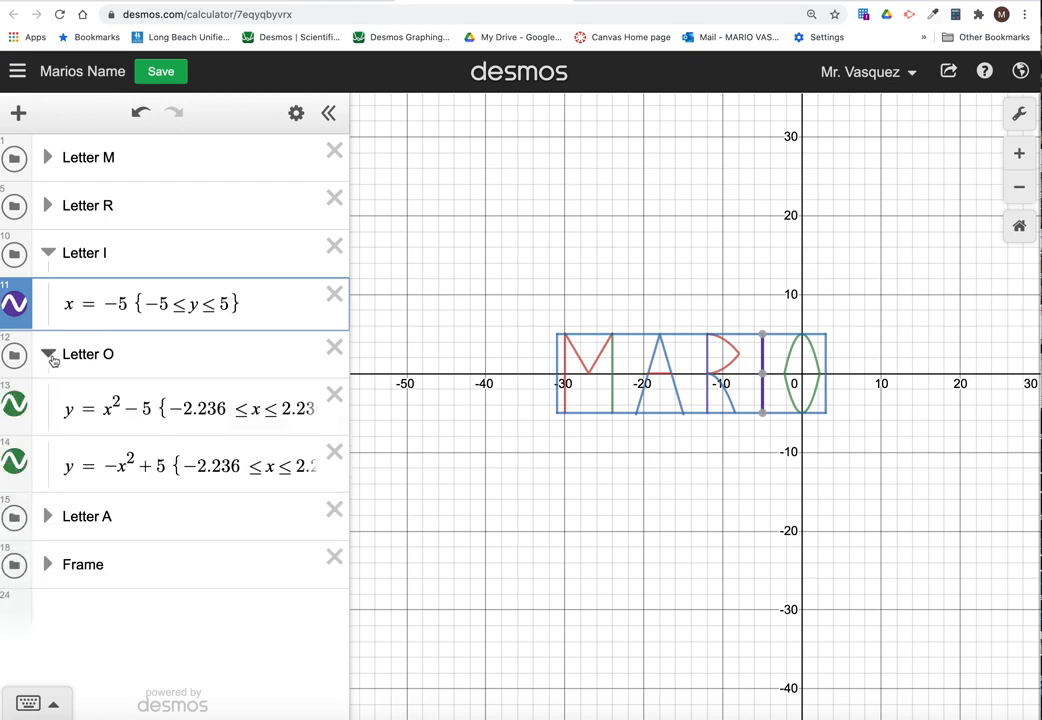
{"action": "left_click", "coordinate": [119, 420]}
{"action": "left_click", "coordinate": [132, 462]}
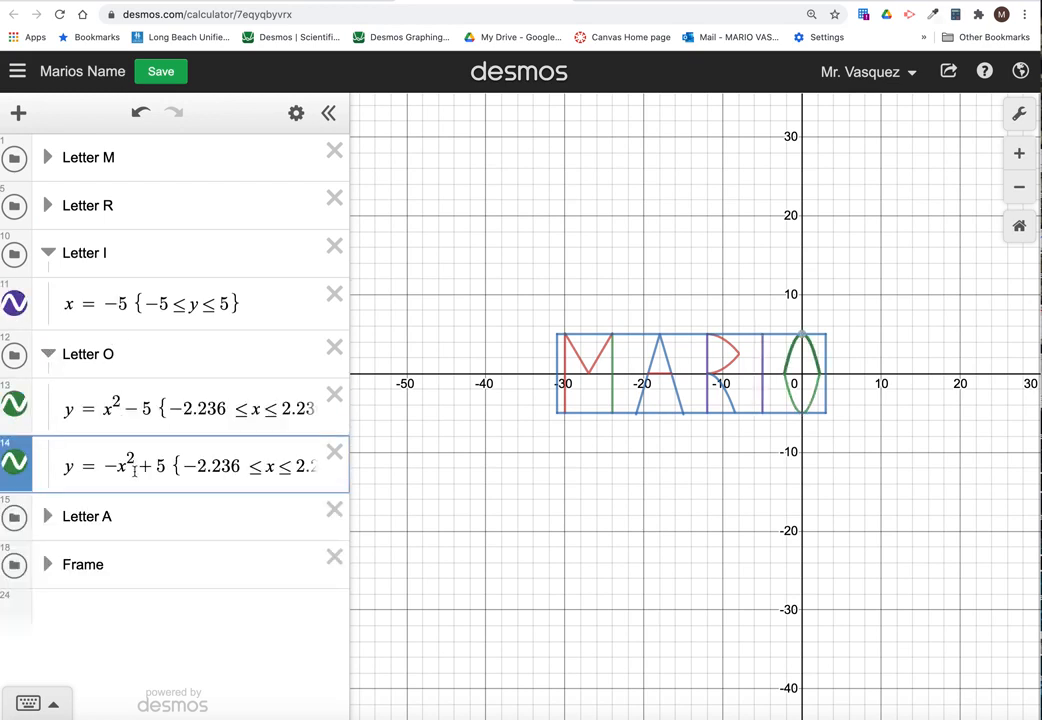
{"action": "key", "text": "Up"}
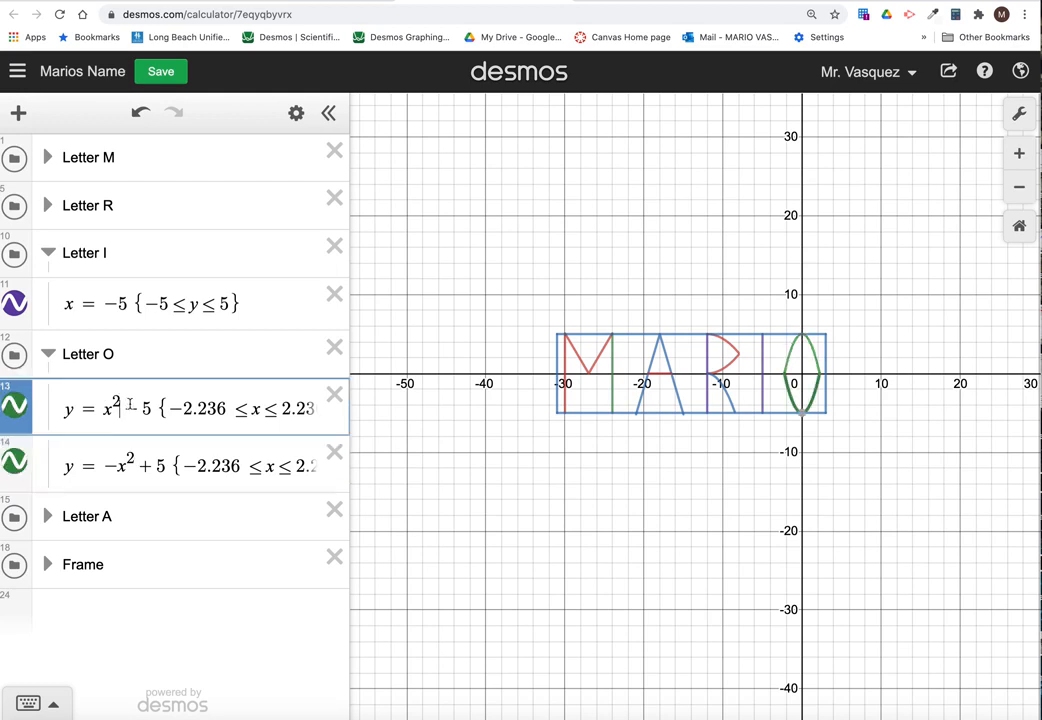
{"action": "key", "text": "Down"}
{"action": "left_click", "coordinate": [117, 419]}
{"action": "left_click", "coordinate": [130, 454]}
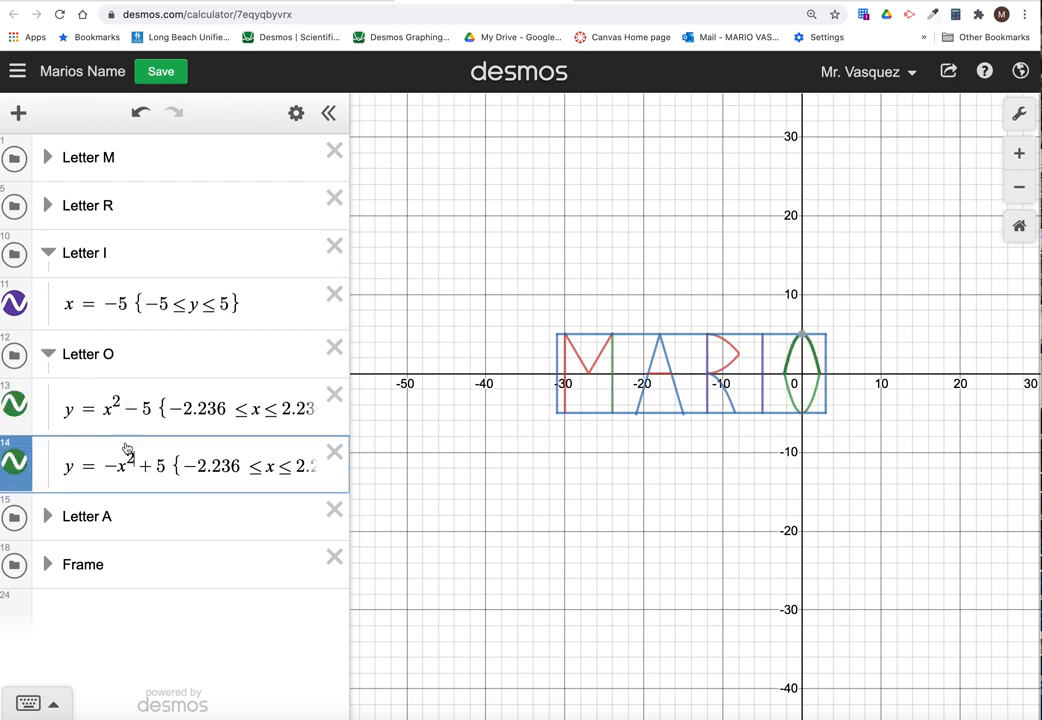
{"action": "left_click", "coordinate": [128, 411]}
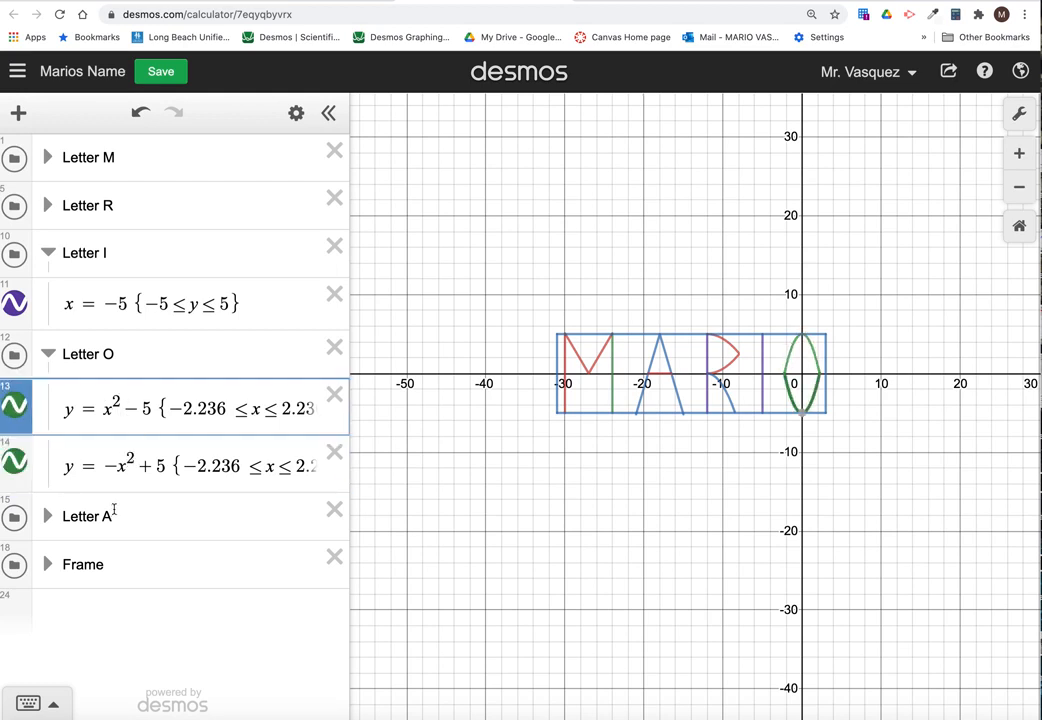
{"action": "left_click", "coordinate": [122, 453]}
{"action": "left_click", "coordinate": [127, 403]}
{"action": "left_click", "coordinate": [48, 353]}
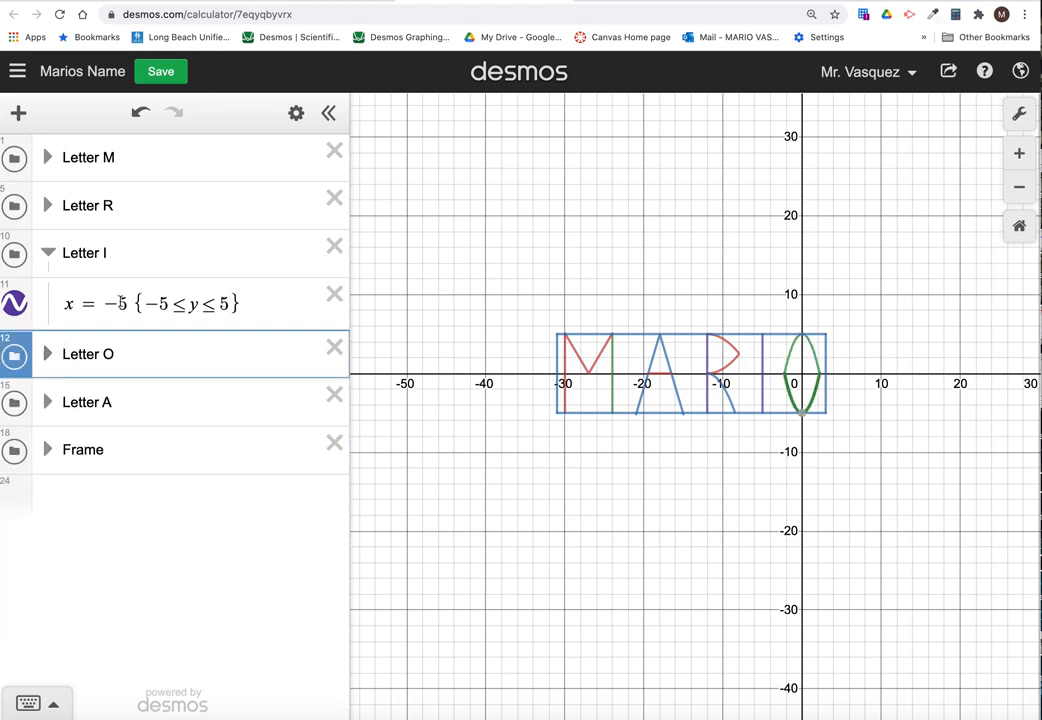
Return to the Canvas assignment and review the introduction's four parent functions: constant, linear, quadratic and absolute value.
{"action": "left_click", "coordinate": [287, 3]}
{"action": "scroll", "coordinate": [300, 300], "scroll_direction": "down", "scroll_amount": 1}
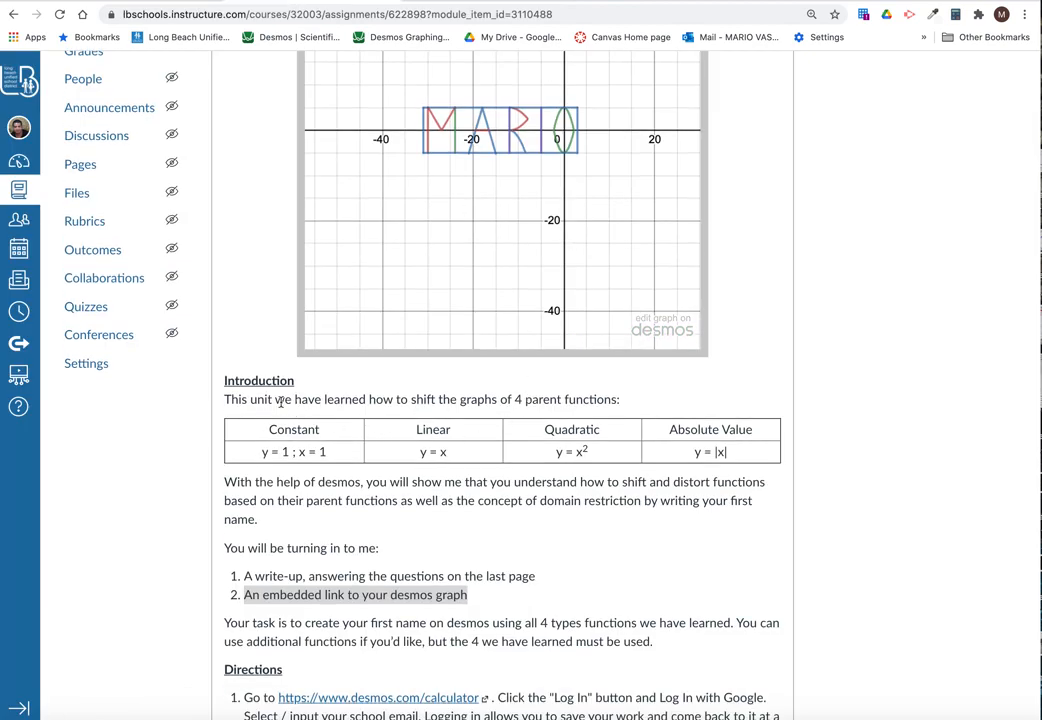
{"action": "left_click_drag", "start_coordinate": [281, 401], "coordinate": [616, 399]}
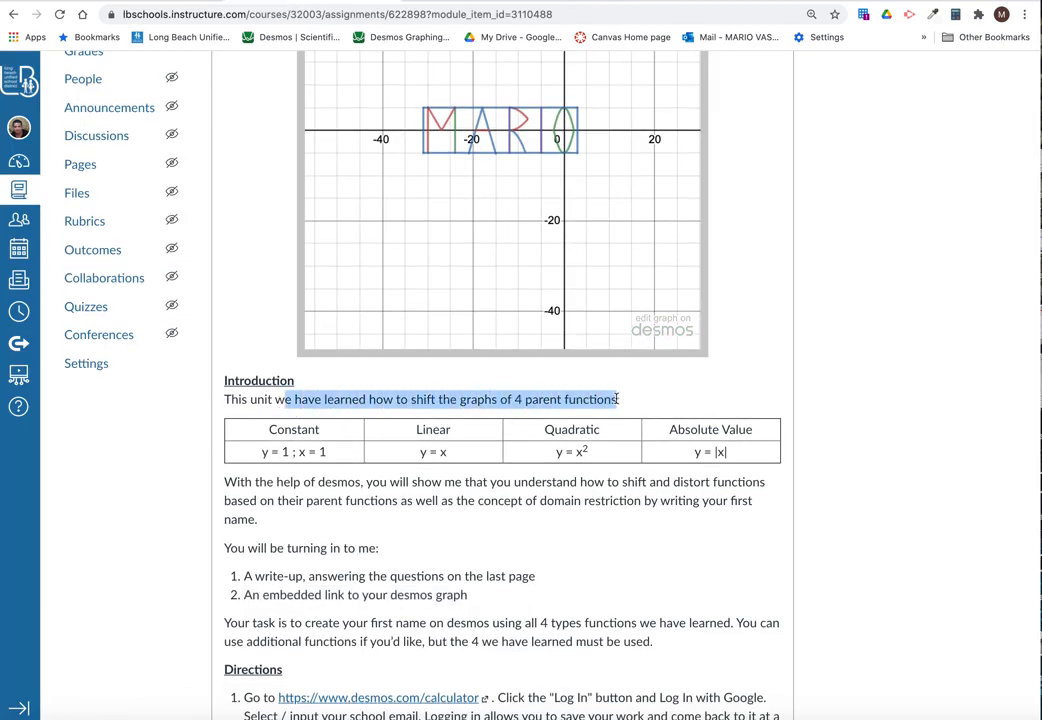
{"action": "left_click_drag", "start_coordinate": [724, 452], "coordinate": [263, 453]}
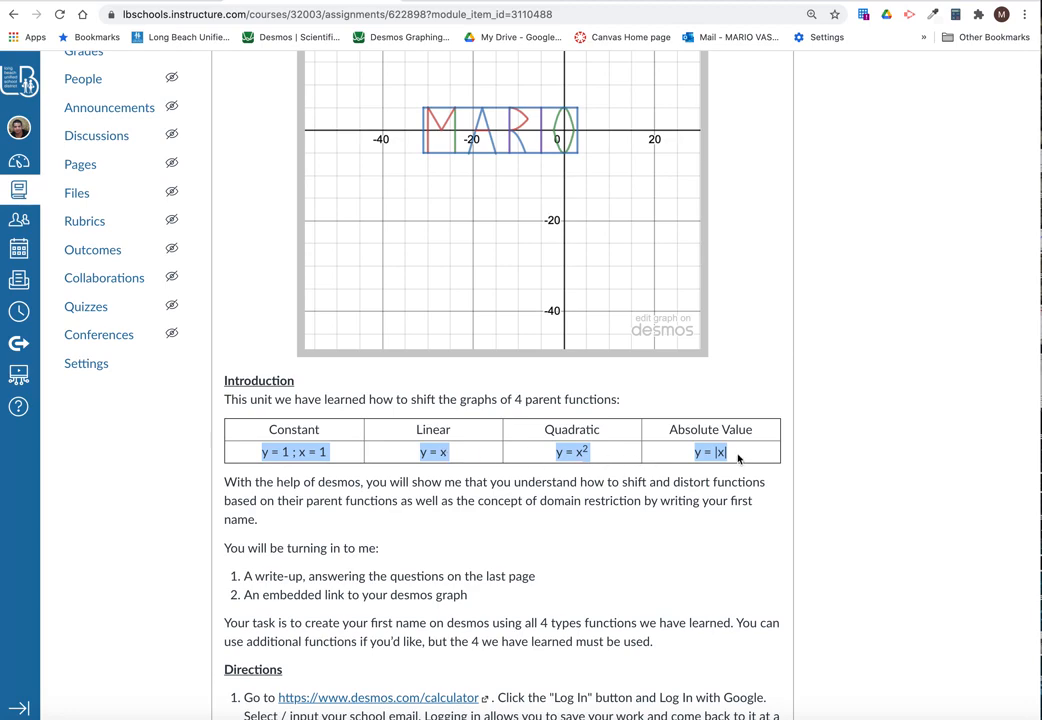
{"action": "scroll", "coordinate": [738, 458], "scroll_direction": "up", "scroll_amount": 5}
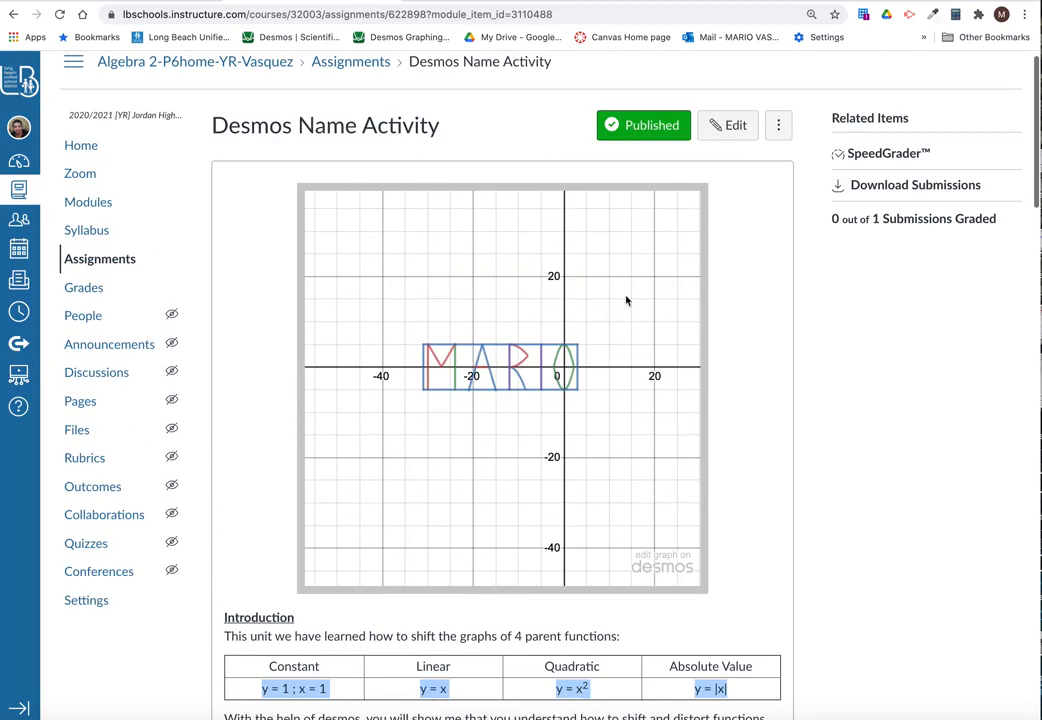
{"action": "scroll", "coordinate": [574, 426], "scroll_direction": "up", "scroll_amount": 1}
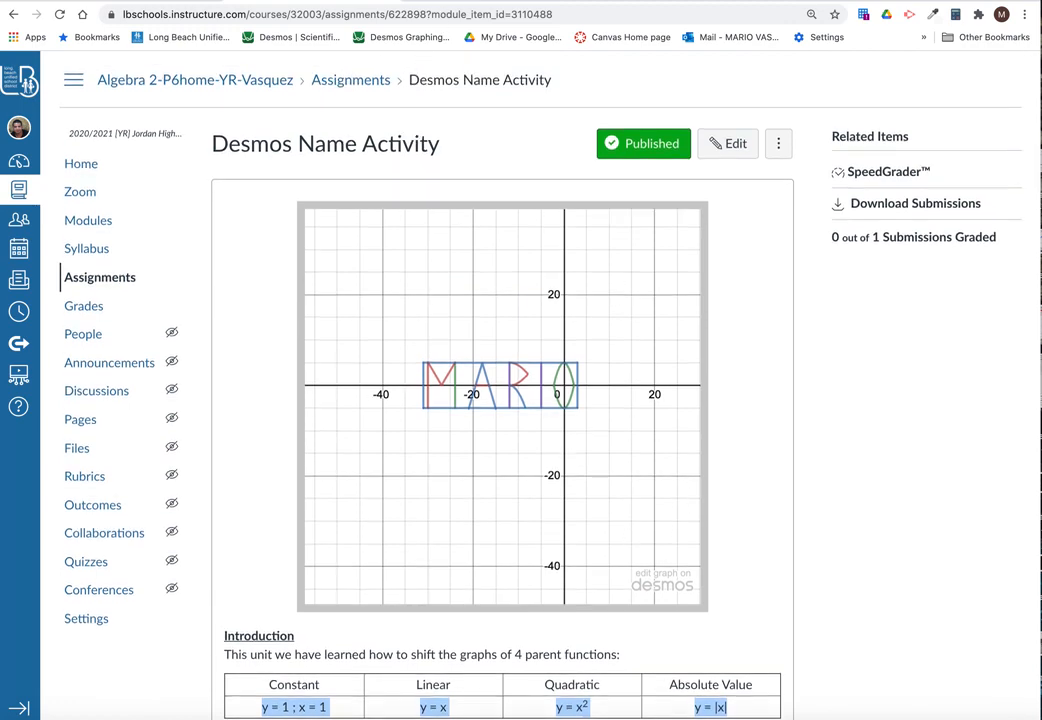
Leave the frameless name graph in Desmos without saving its changes and go to the blank calculator at desmos.com/calculator.
{"action": "left_click", "coordinate": [458, 1]}
{"action": "left_click", "coordinate": [651, 1]}
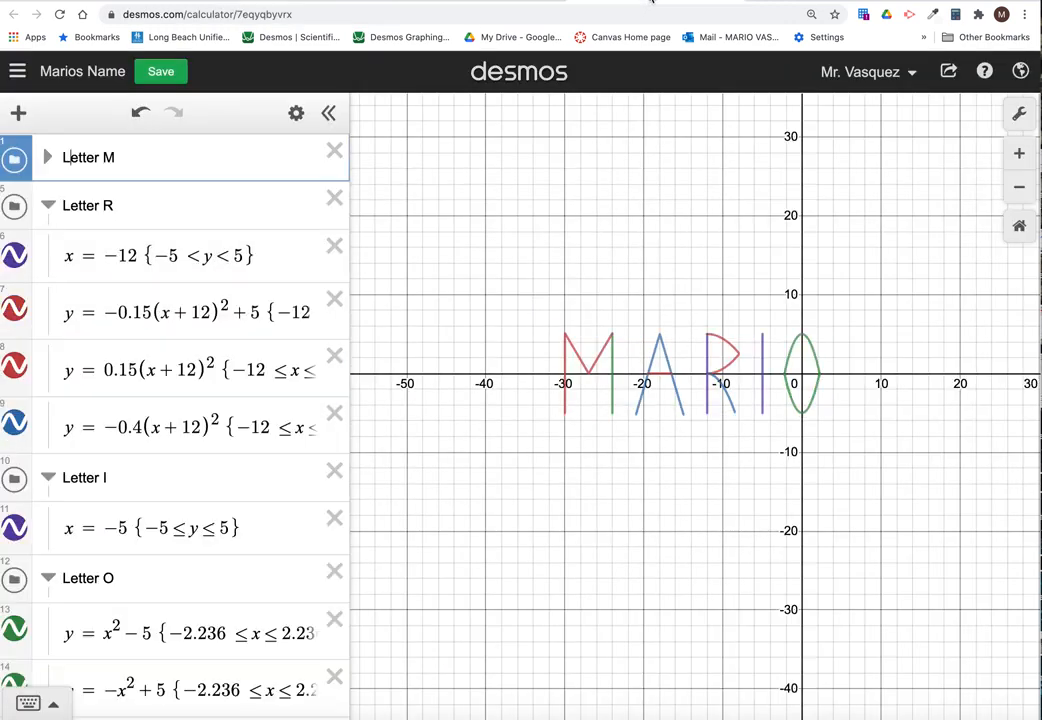
{"action": "left_click", "coordinate": [736, 1]}
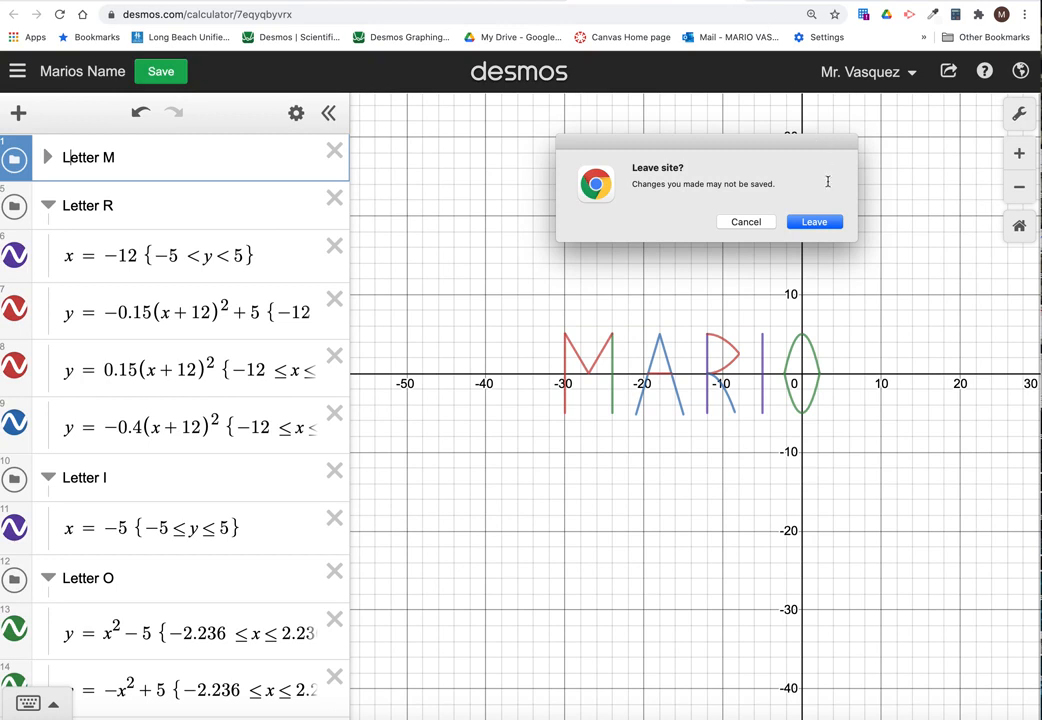
{"action": "left_click", "coordinate": [811, 224]}
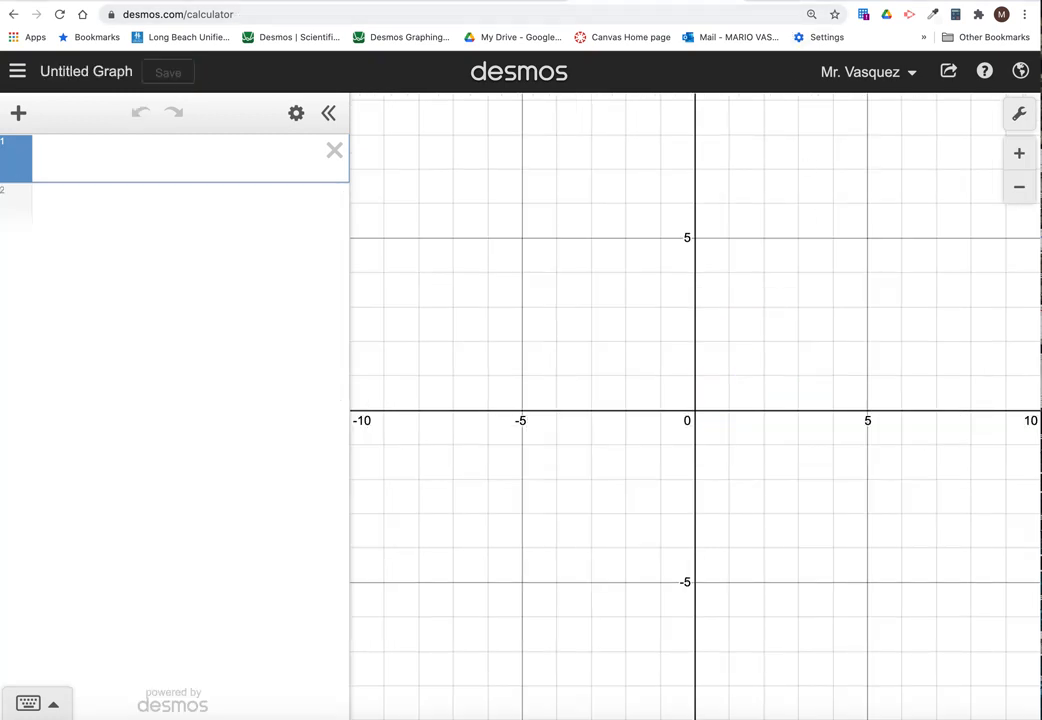
{"action": "left_click", "coordinate": [200, 14]}
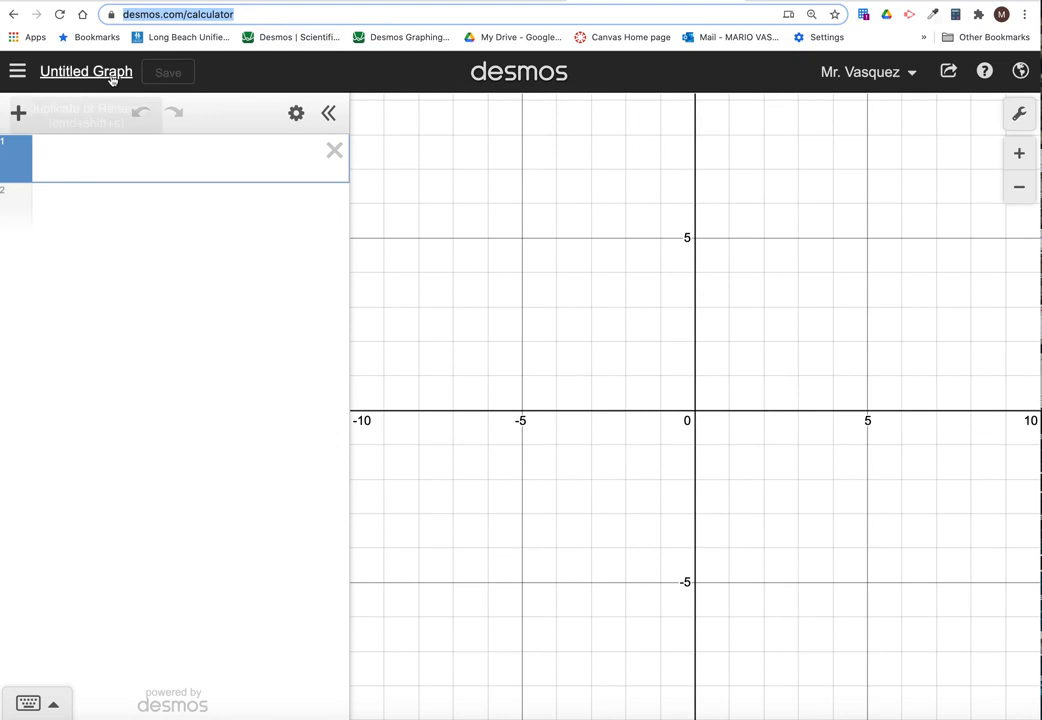
Save the untitled graph with the title "Desmos Name Tutorial".
{"action": "left_click", "coordinate": [42, 75]}
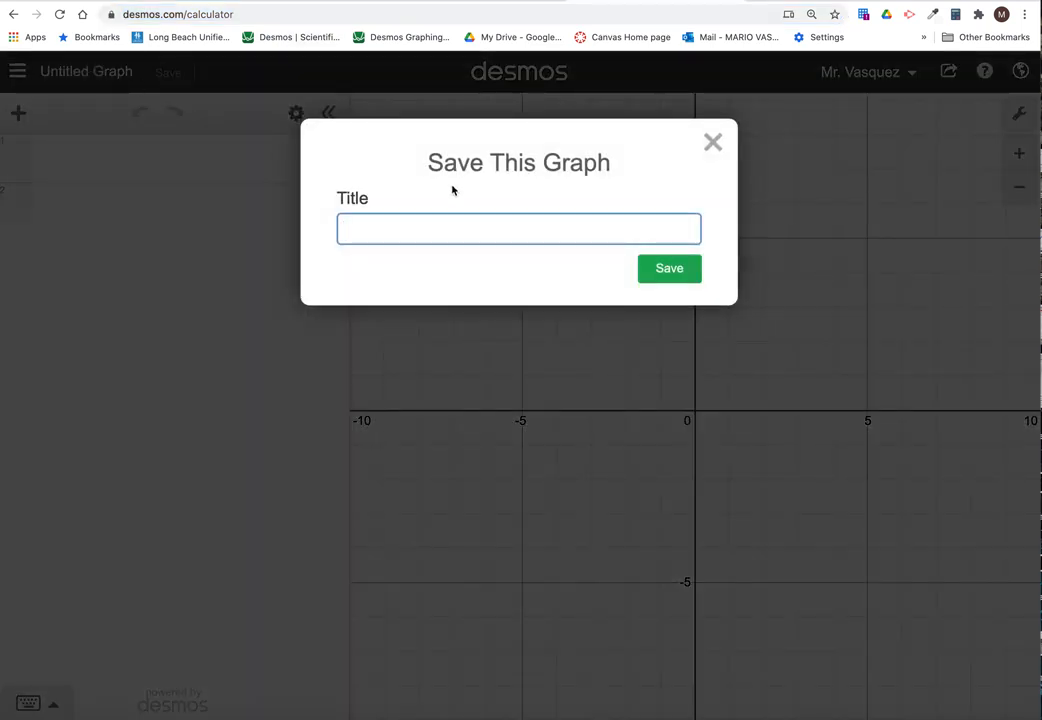
{"action": "type", "text": "Desm"}
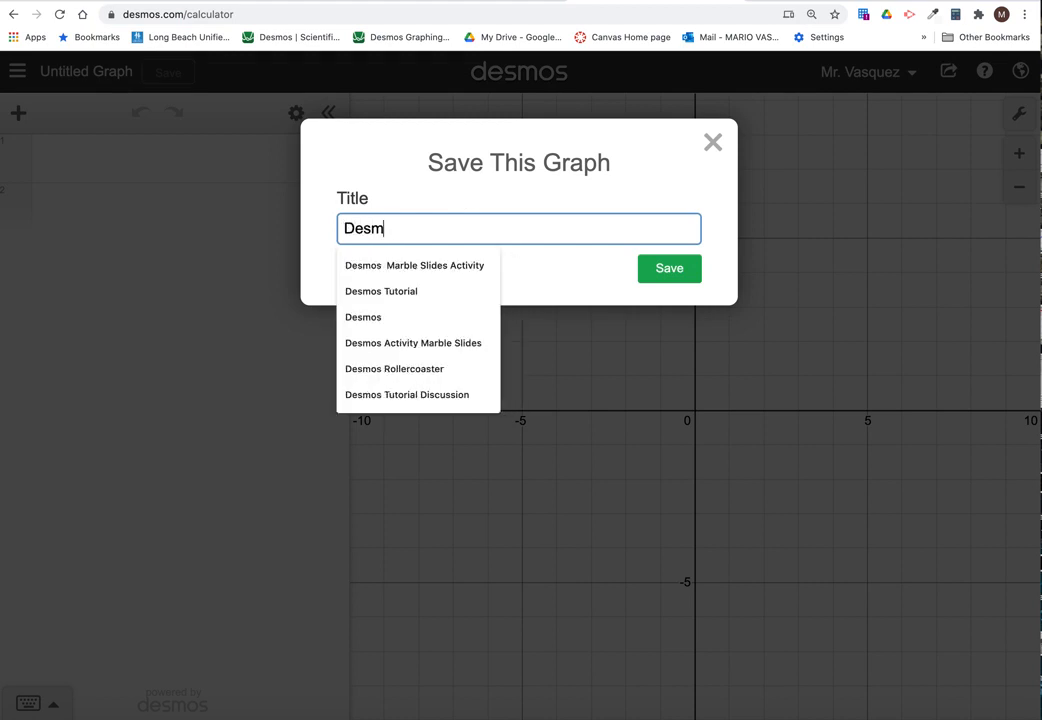
{"action": "type", "text": "os Name "}
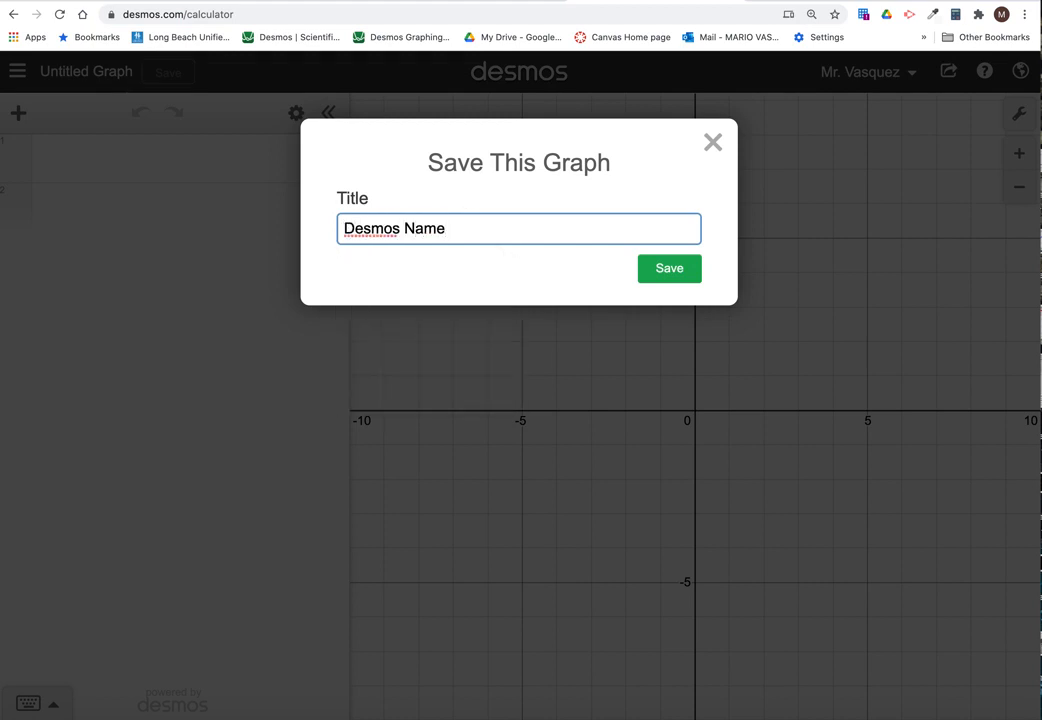
{"action": "type", "text": "Tutorial"}
{"action": "left_click", "coordinate": [674, 272]}
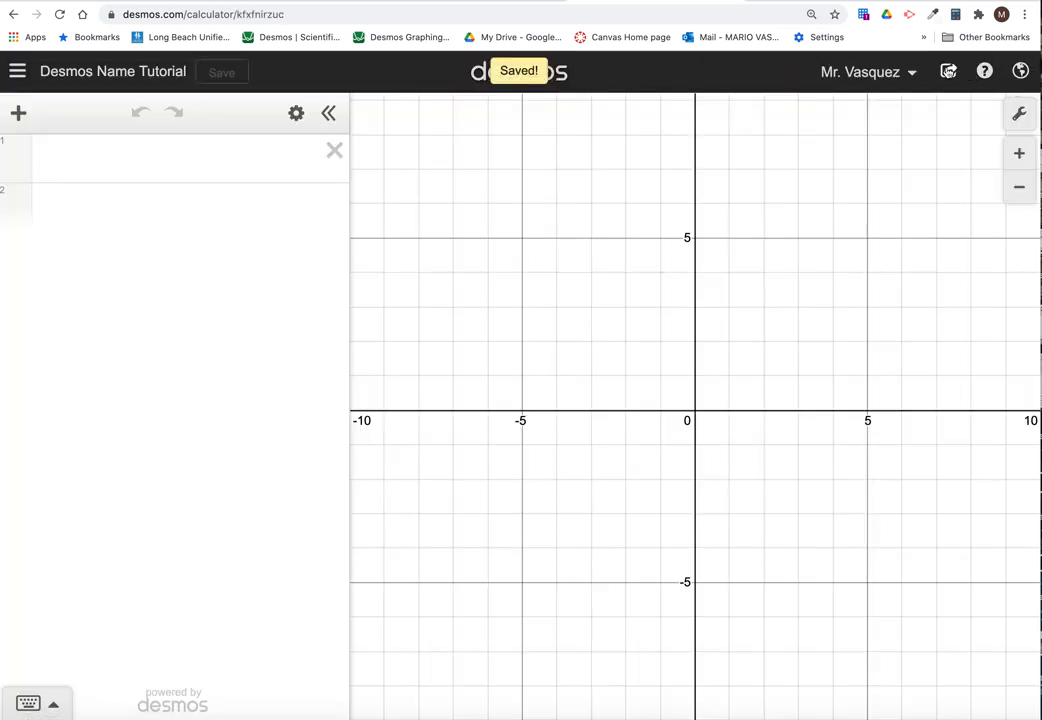
Check the signed-in account's options in the header and in the side drawer, and close both.
{"action": "left_click", "coordinate": [908, 78]}
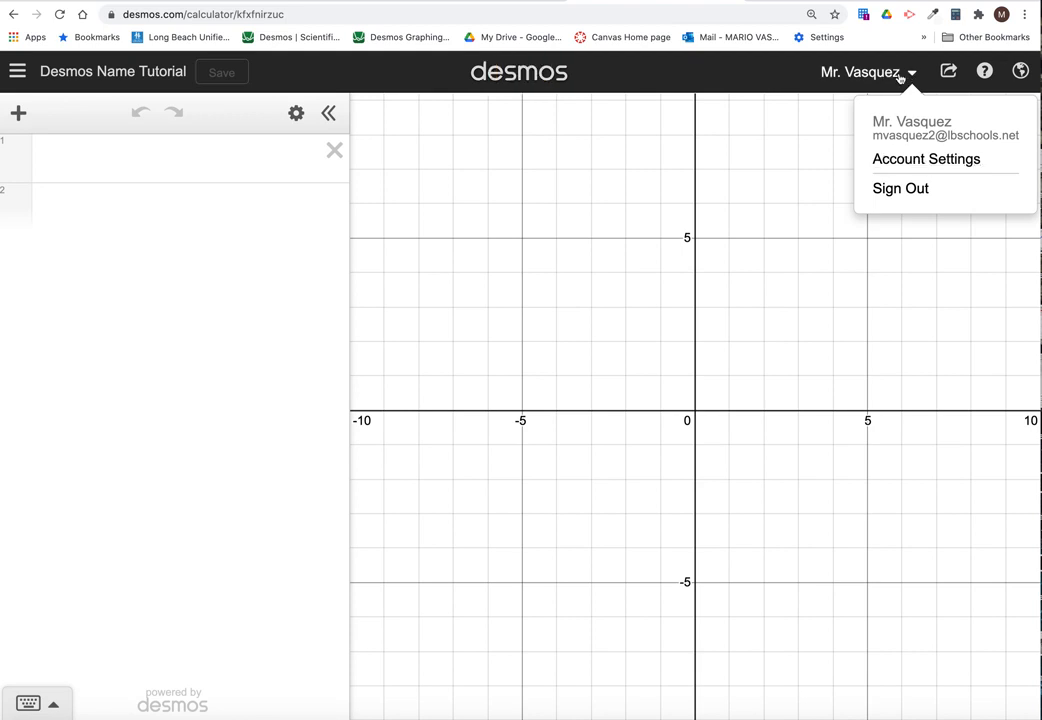
{"action": "left_click", "coordinate": [893, 72]}
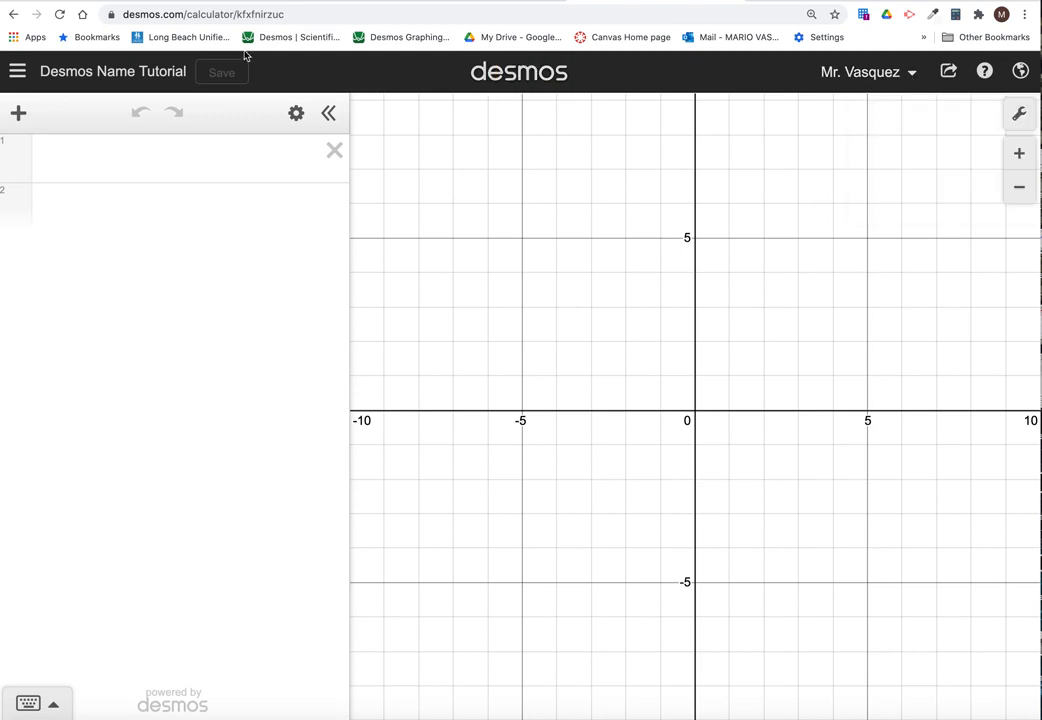
{"action": "left_click", "coordinate": [19, 67]}
{"action": "left_click", "coordinate": [31, 72]}
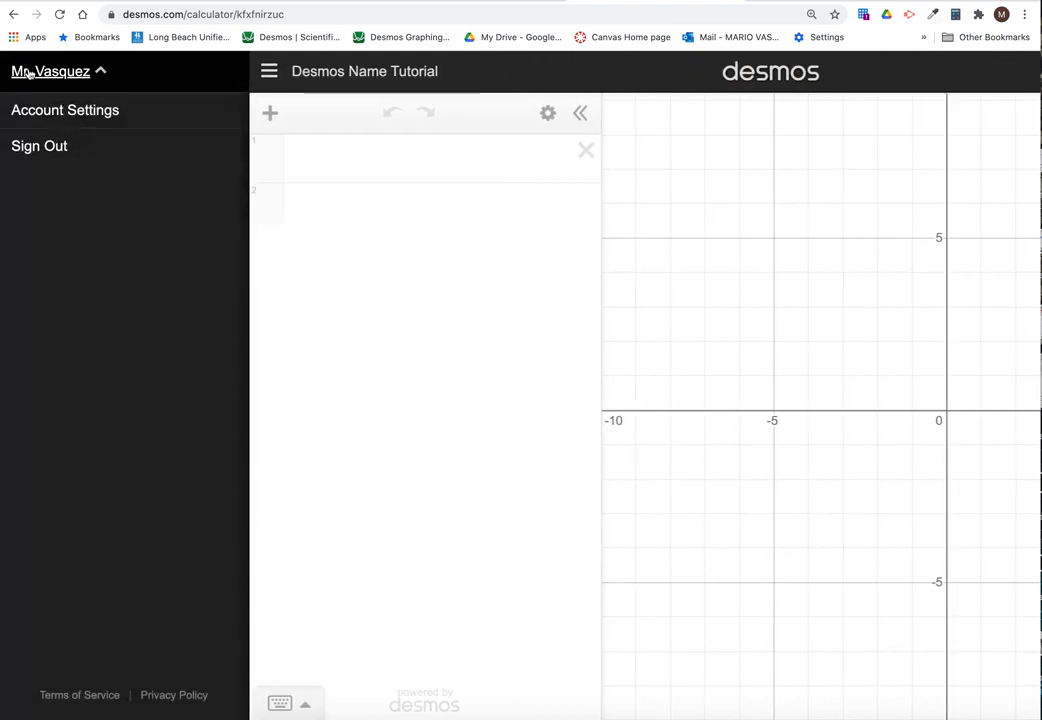
{"action": "left_click", "coordinate": [79, 73]}
{"action": "left_click", "coordinate": [256, 70]}
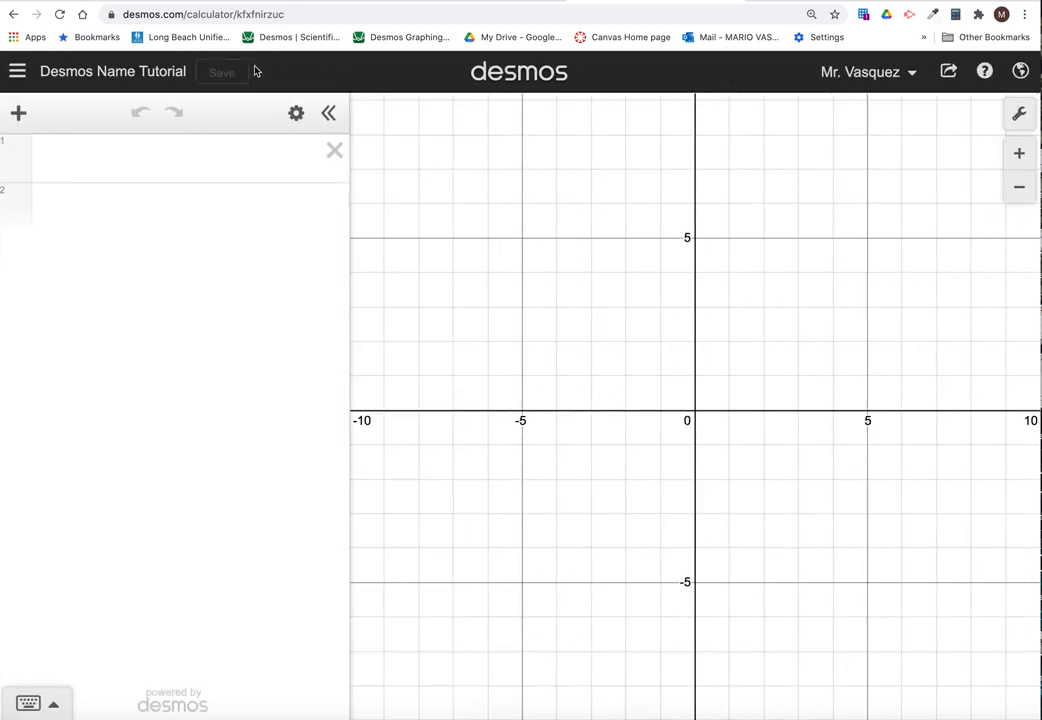
Enter the linear parent function y = x as the first expression and start a new expression line below it.
{"action": "left_click", "coordinate": [146, 159]}
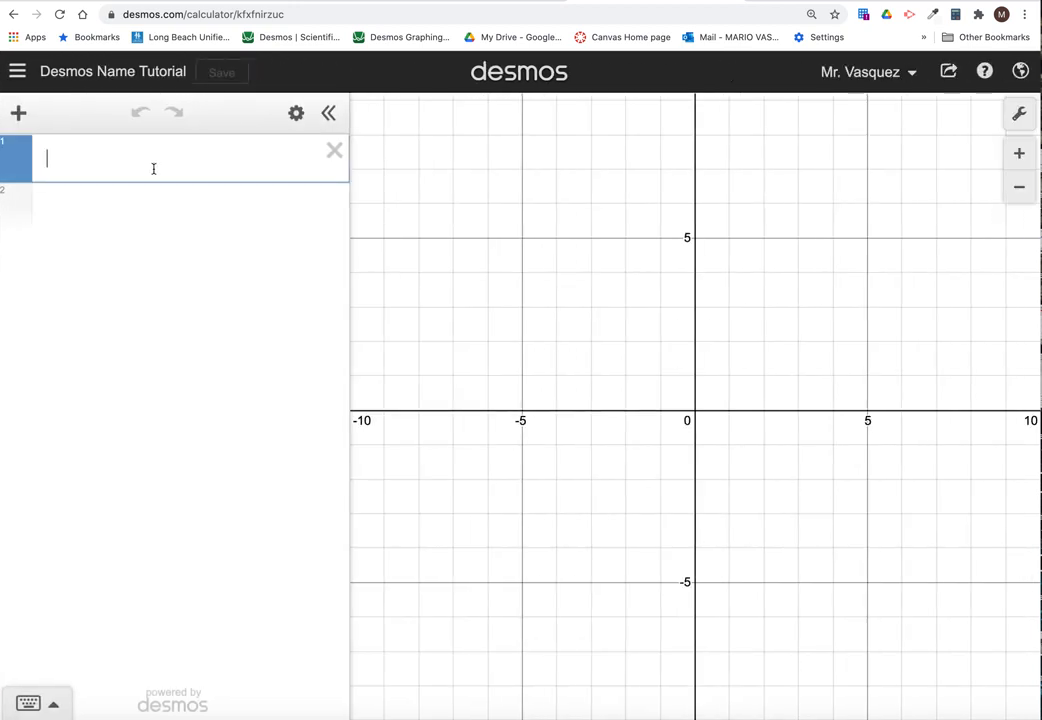
{"action": "type", "text": "y=x"}
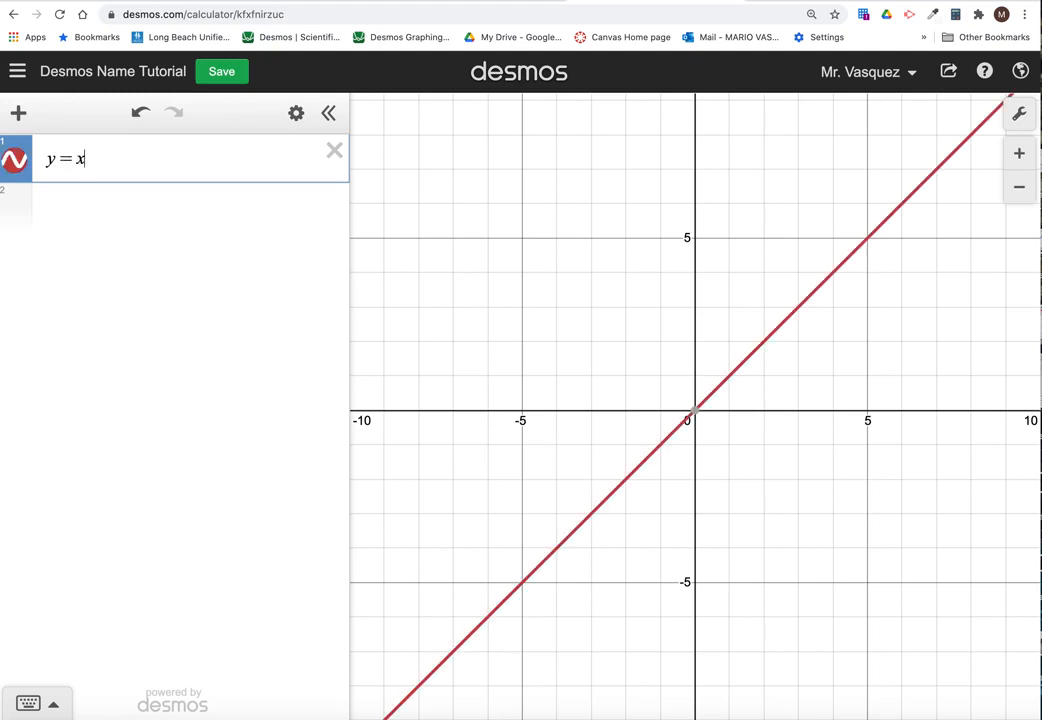
{"action": "key", "text": "Return"}
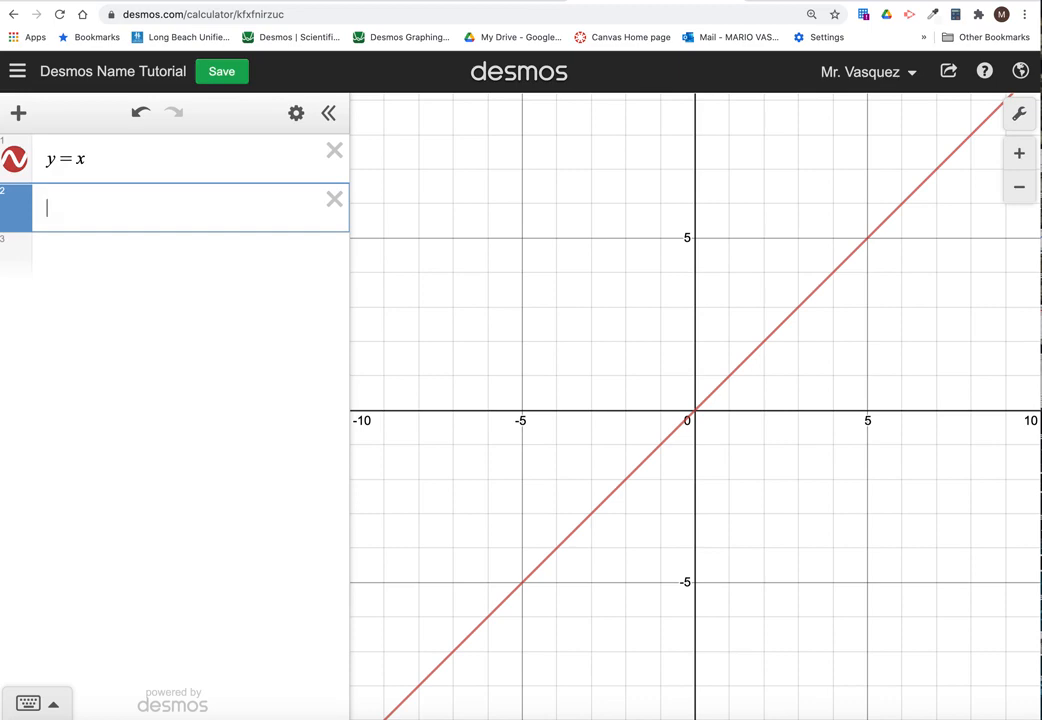
Check the parent function table in the Canvas assignment, and close the example name graph without saving its changes.
{"action": "left_click", "coordinate": [241, 1]}
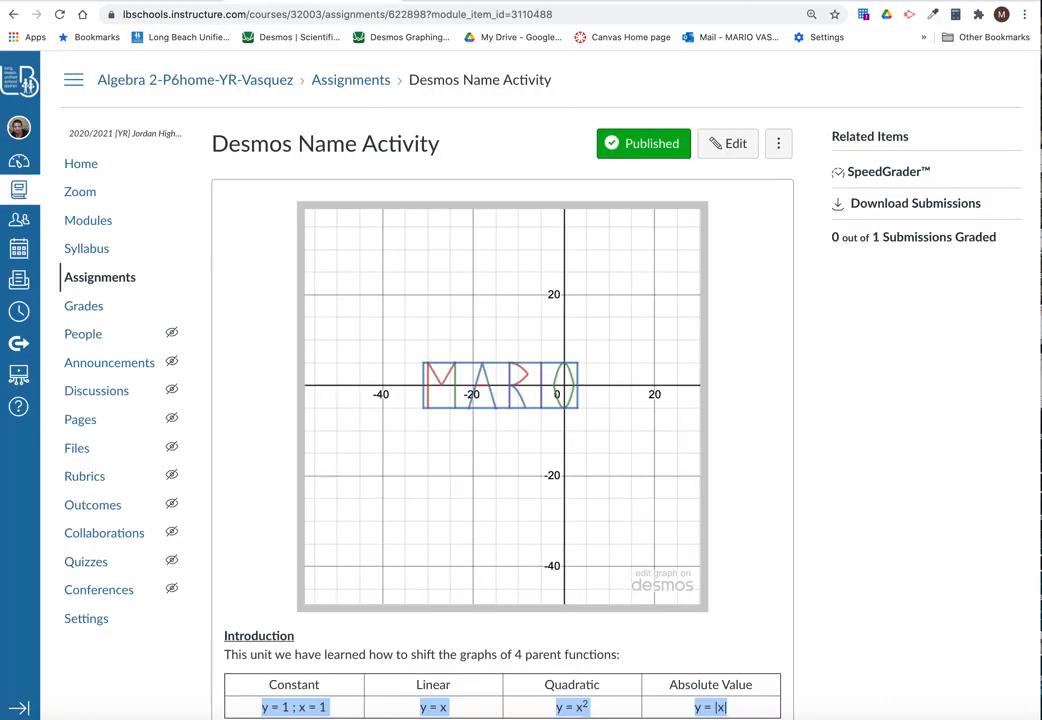
{"action": "scroll", "coordinate": [495, 560], "scroll_direction": "down", "scroll_amount": 4}
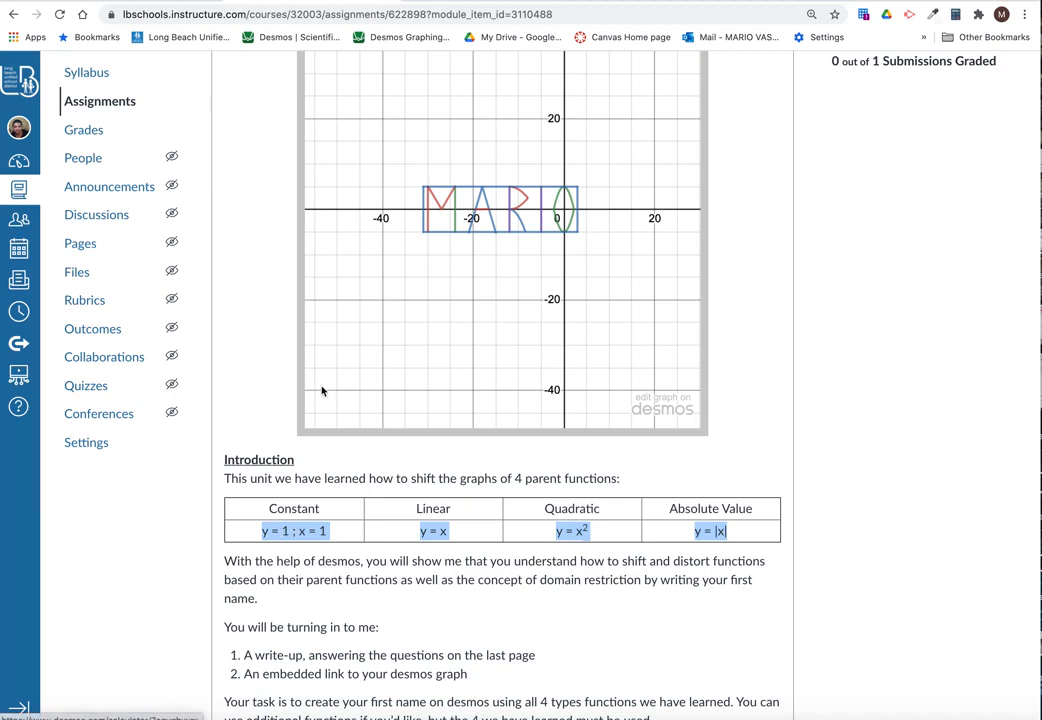
{"action": "left_click", "coordinate": [455, 2]}
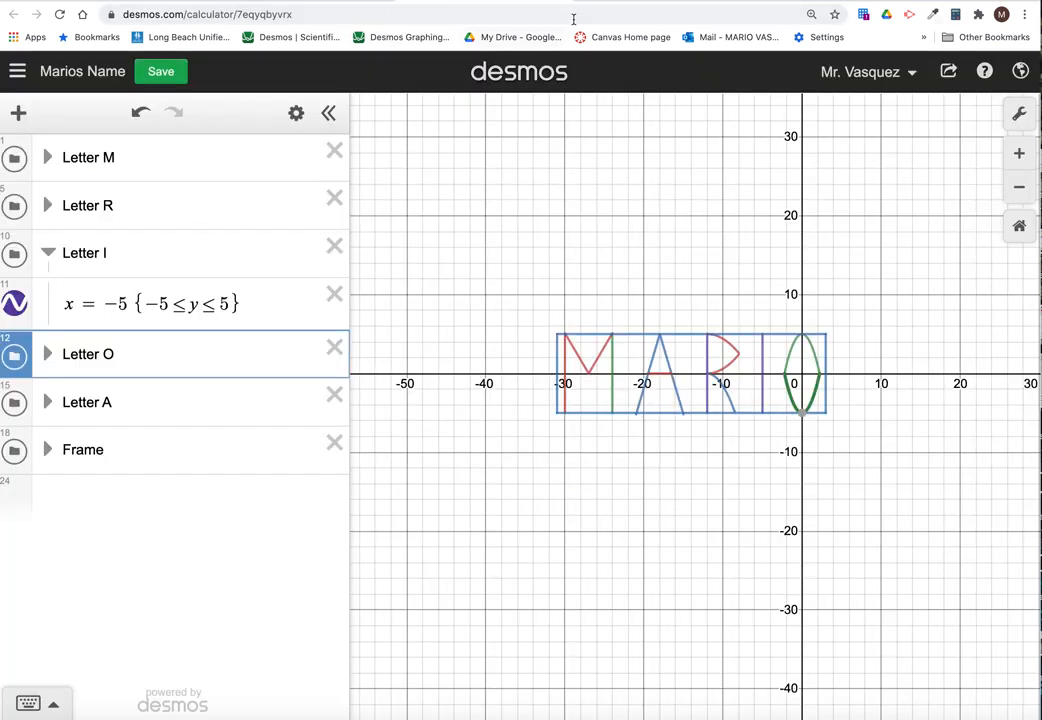
{"action": "left_click", "coordinate": [630, 1]}
{"action": "left_click", "coordinate": [514, 2]}
{"action": "key", "text": "super+w"}
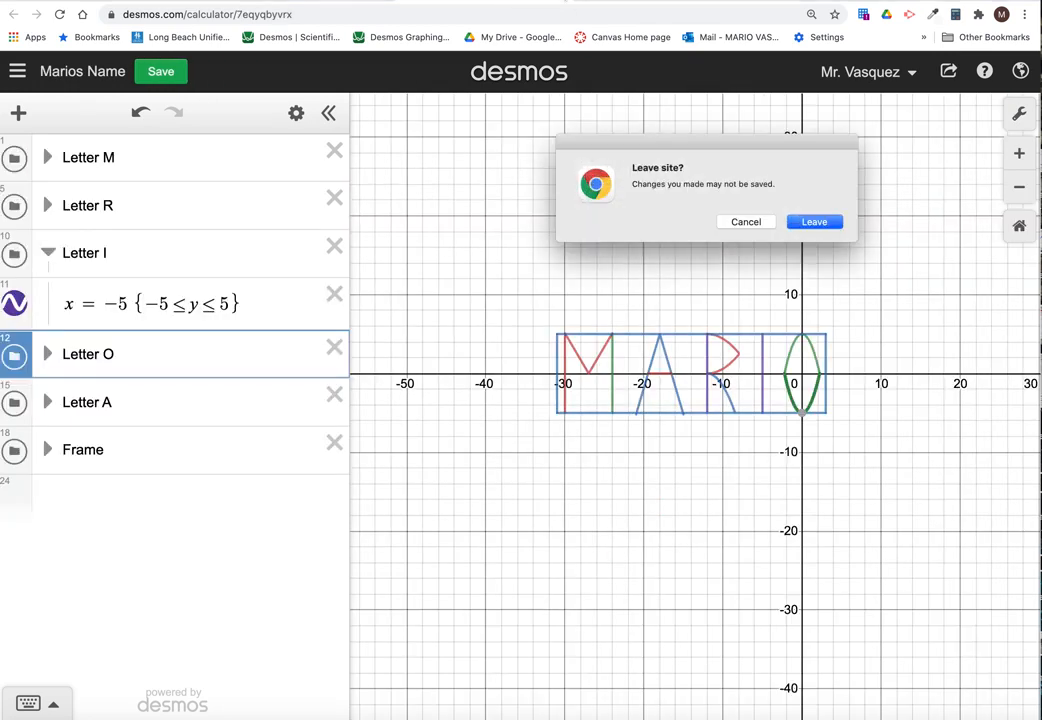
{"action": "left_click", "coordinate": [814, 221]}
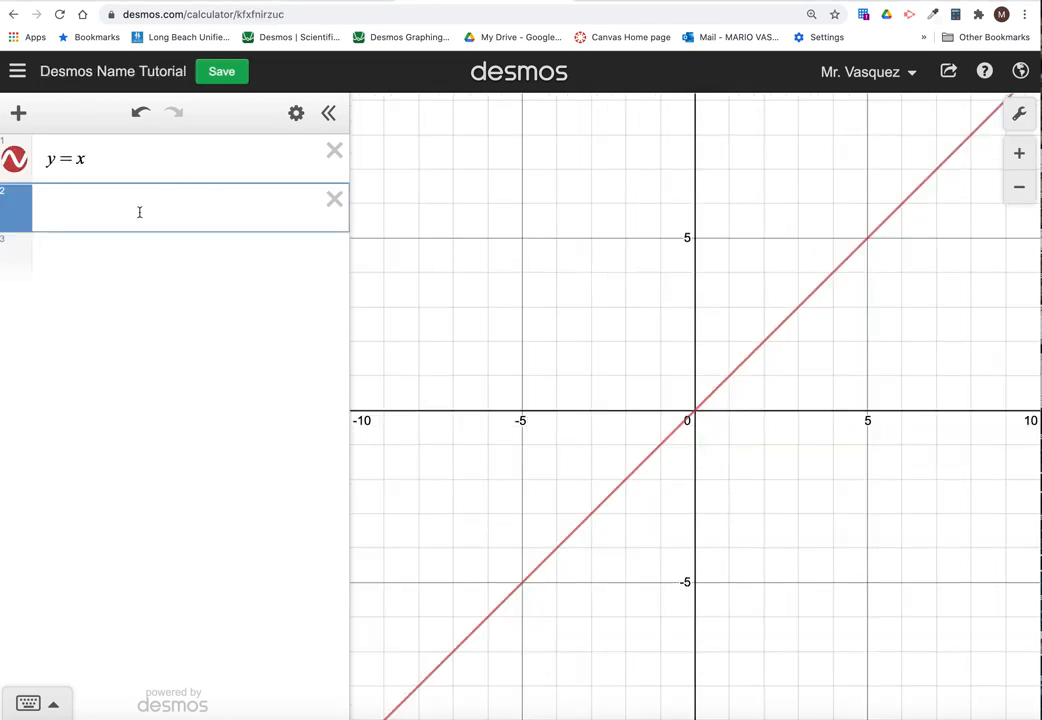
Add the constant functions x = 1 and y = 1 as separate expressions below y = x.
{"action": "type", "text": "x=1"}
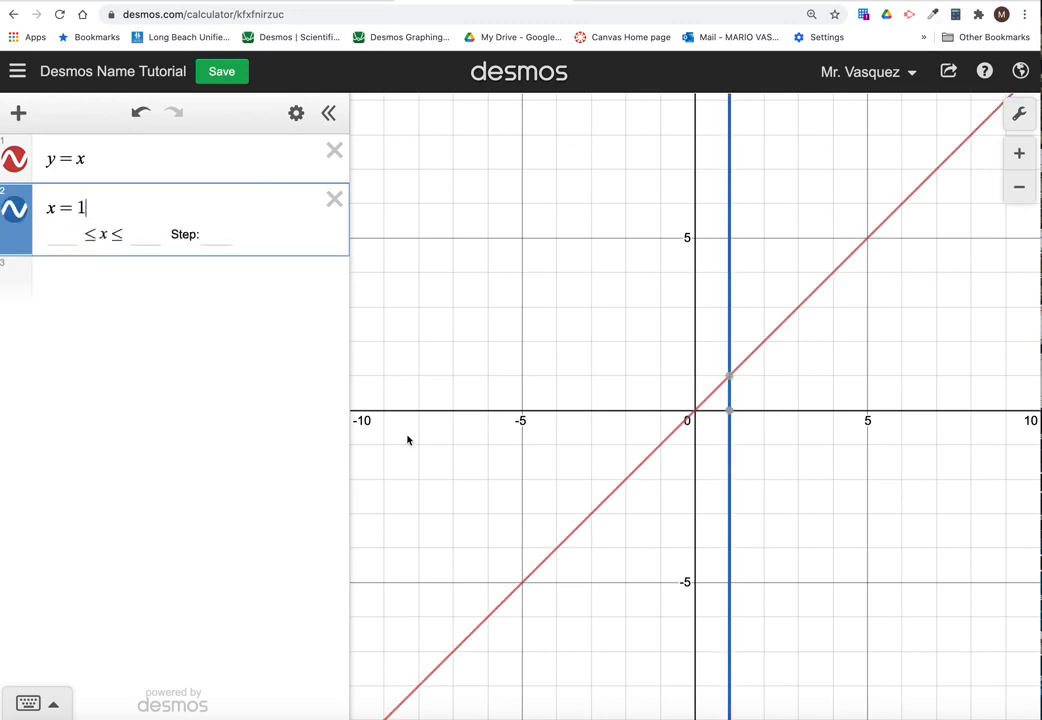
{"action": "left_click", "coordinate": [125, 277]}
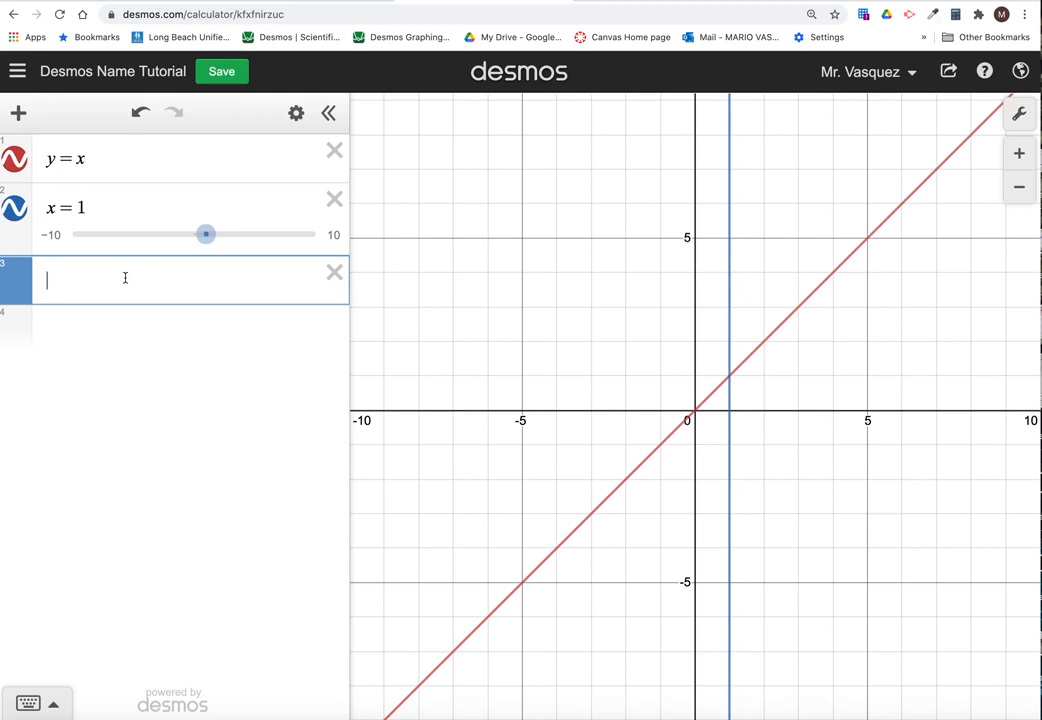
{"action": "type", "text": "y=1"}
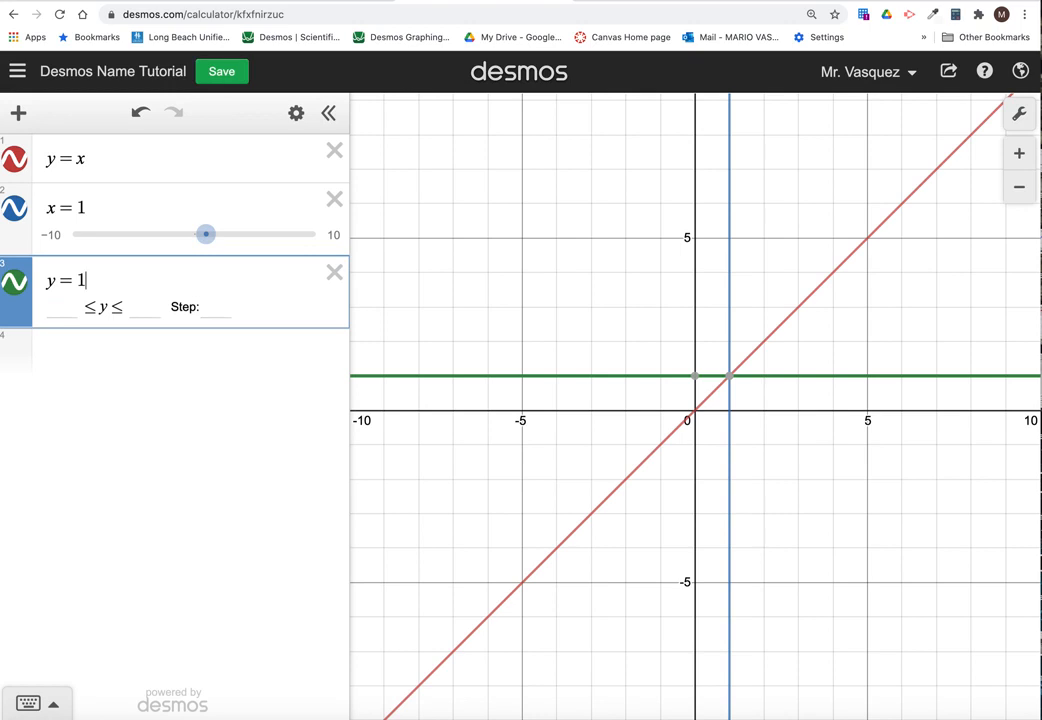
Add the quadratic function y = x² and the absolute value function y = |x| as new expressions.
{"action": "left_click", "coordinate": [98, 361]}
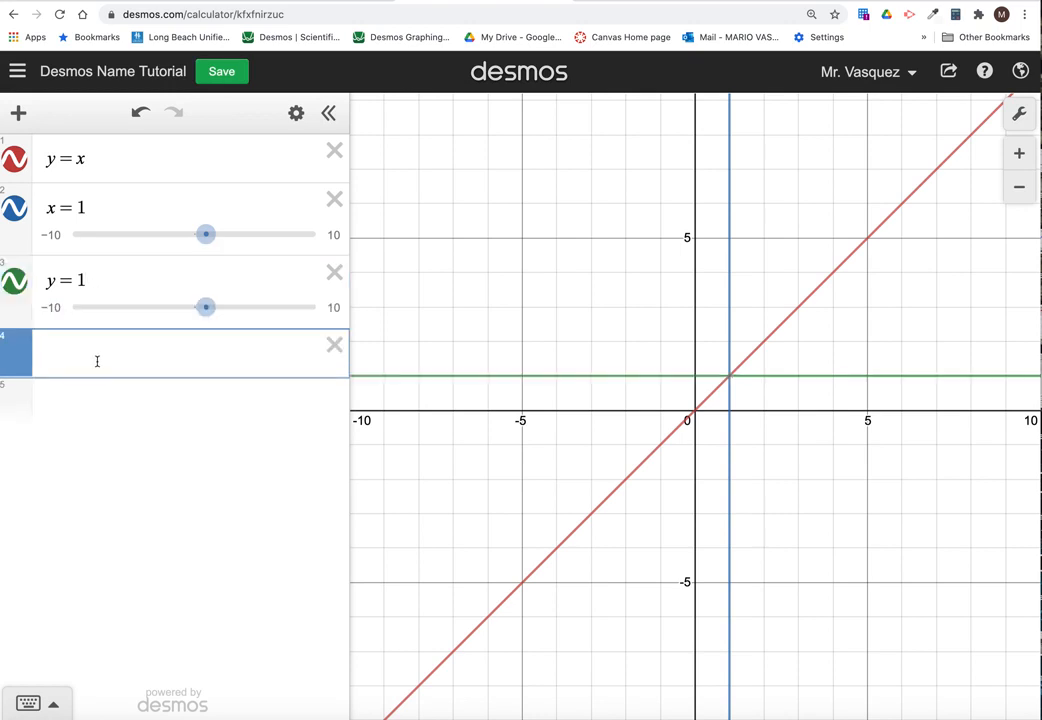
{"action": "type", "text": "y=x"}
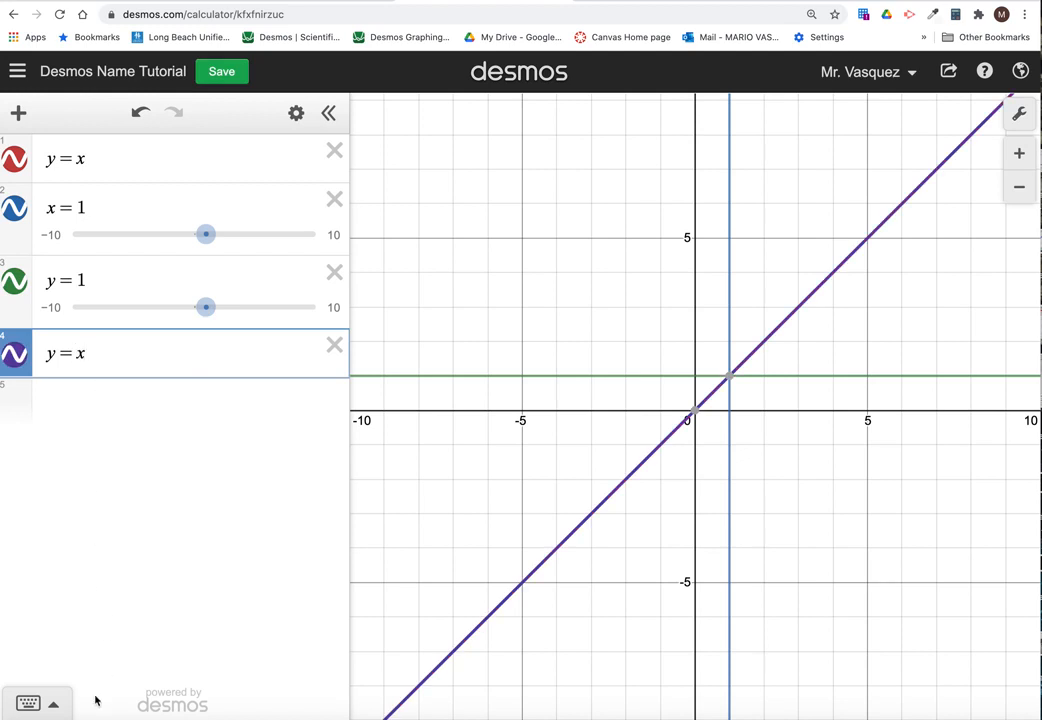
{"action": "left_click", "coordinate": [51, 702]}
{"action": "left_click", "coordinate": [316, 601]}
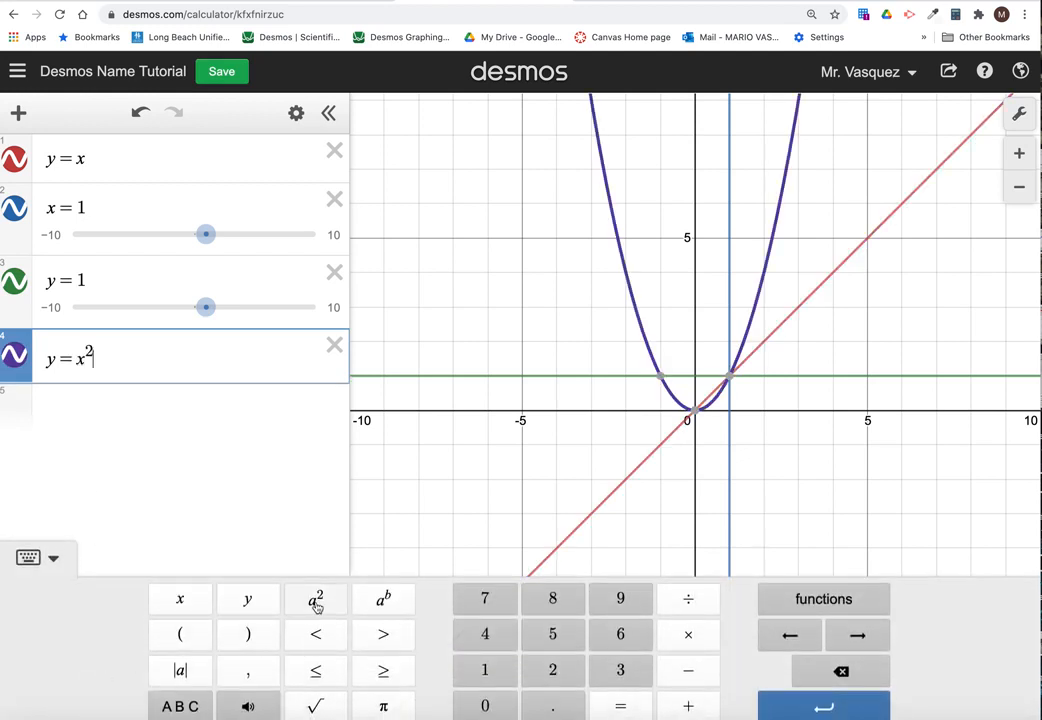
{"action": "left_click", "coordinate": [146, 403]}
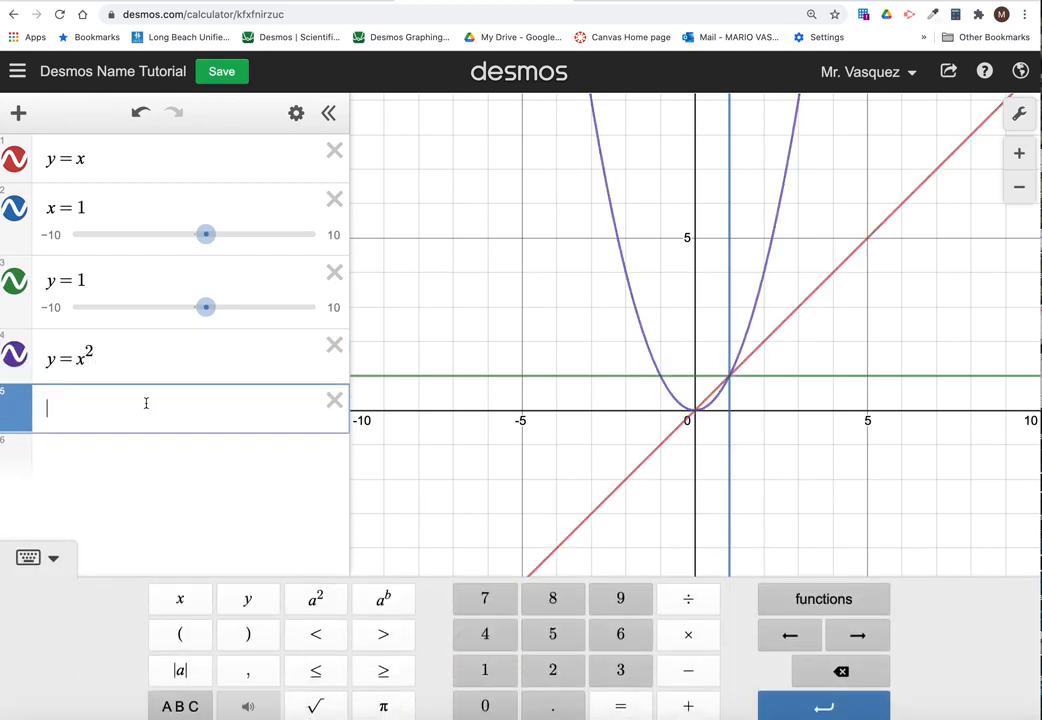
{"action": "type", "text": "y="}
{"action": "left_click", "coordinate": [179, 670]}
{"action": "type", "text": "x|"}
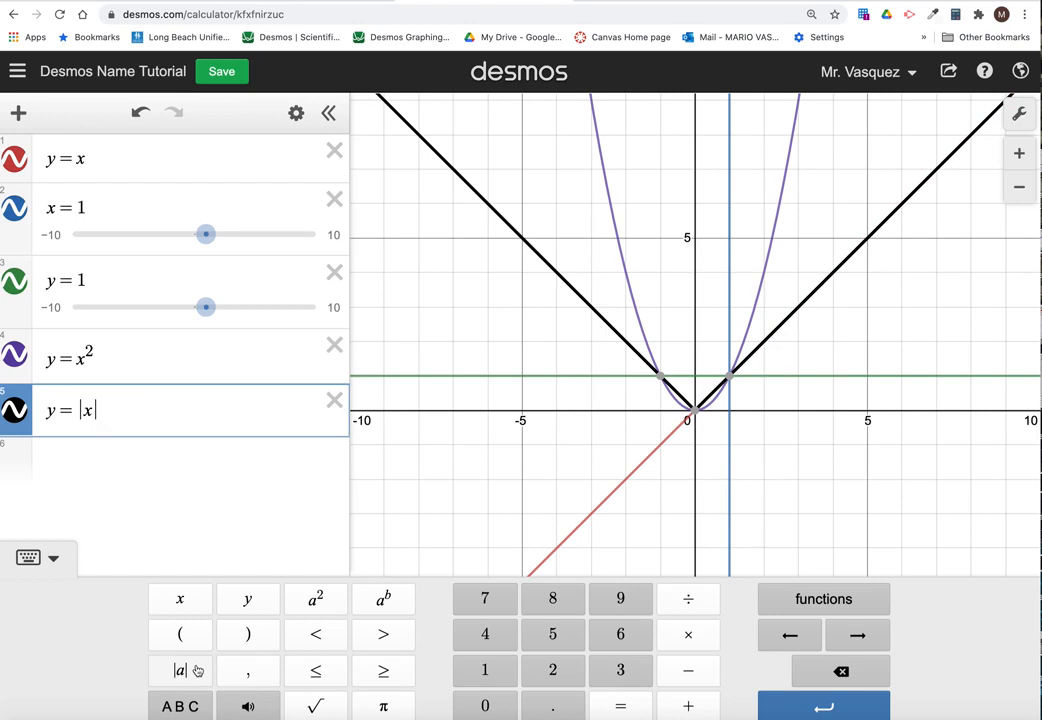
Hide the graphs of all five parent function expressions, from y = |x| up to y = x.
{"action": "left_click", "coordinate": [13, 411]}
{"action": "left_click", "coordinate": [14, 354]}
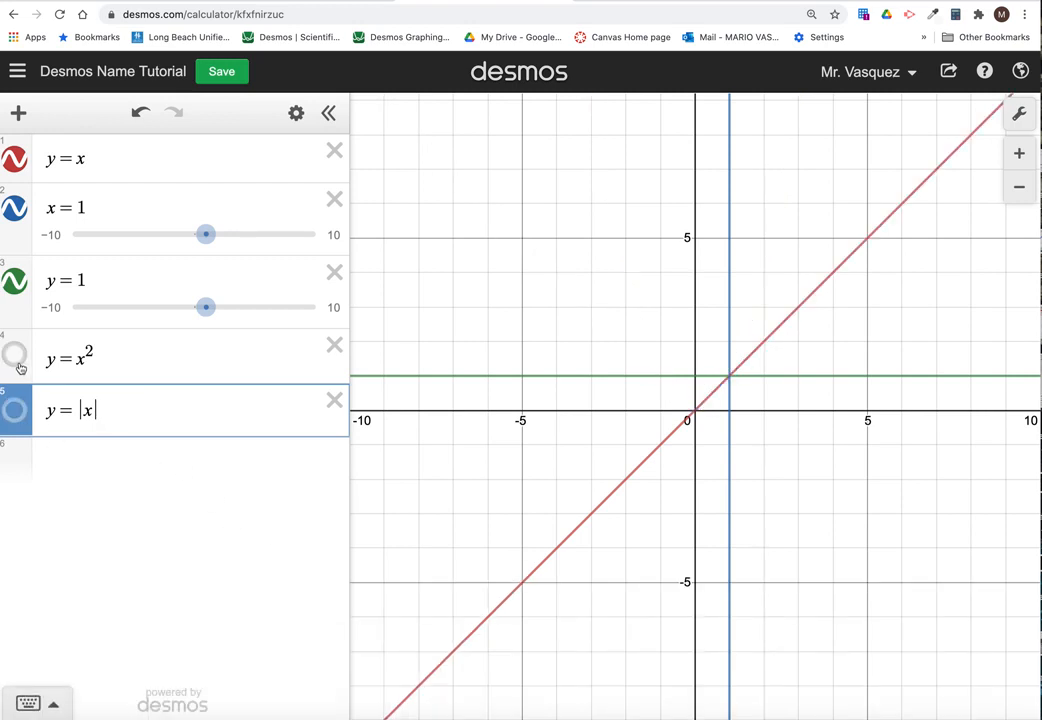
{"action": "left_click", "coordinate": [14, 281]}
{"action": "left_click", "coordinate": [14, 208]}
{"action": "left_click", "coordinate": [14, 158]}
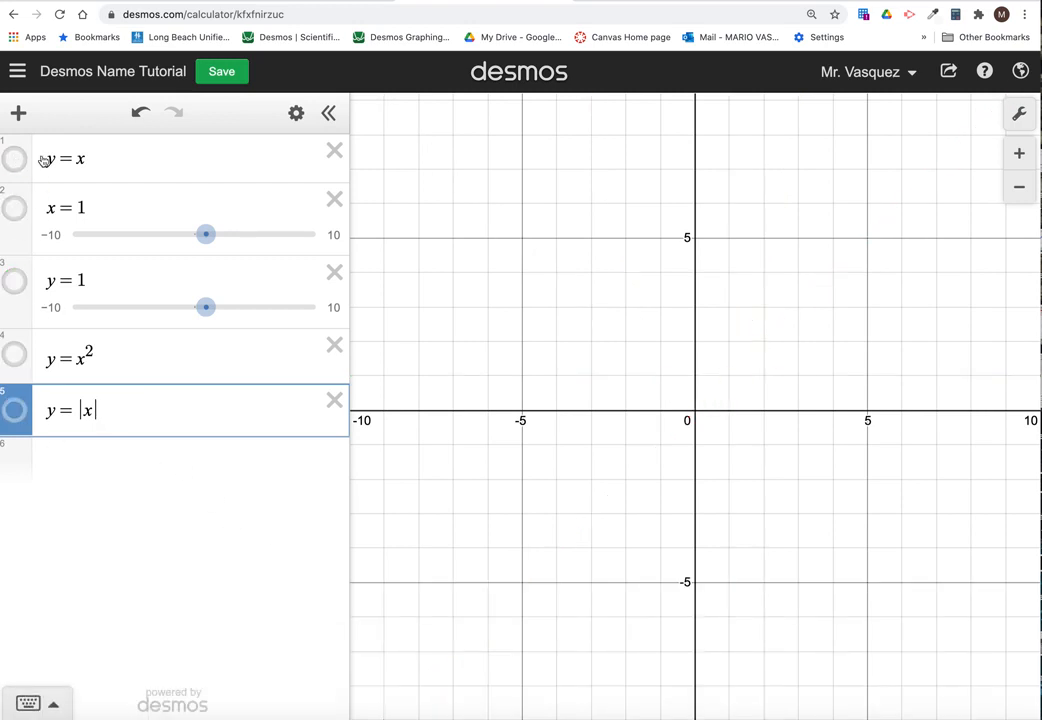
Add a folder named "Parent functions" below the expressions and move y = x beneath it.
{"action": "left_click", "coordinate": [20, 115]}
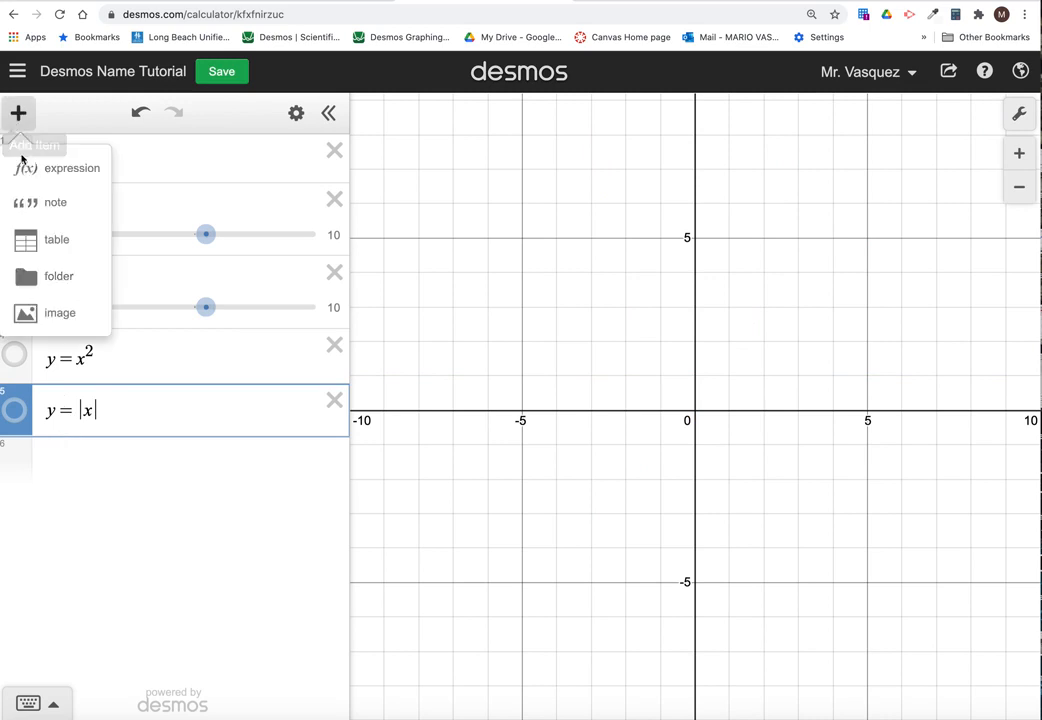
{"action": "left_click", "coordinate": [40, 276]}
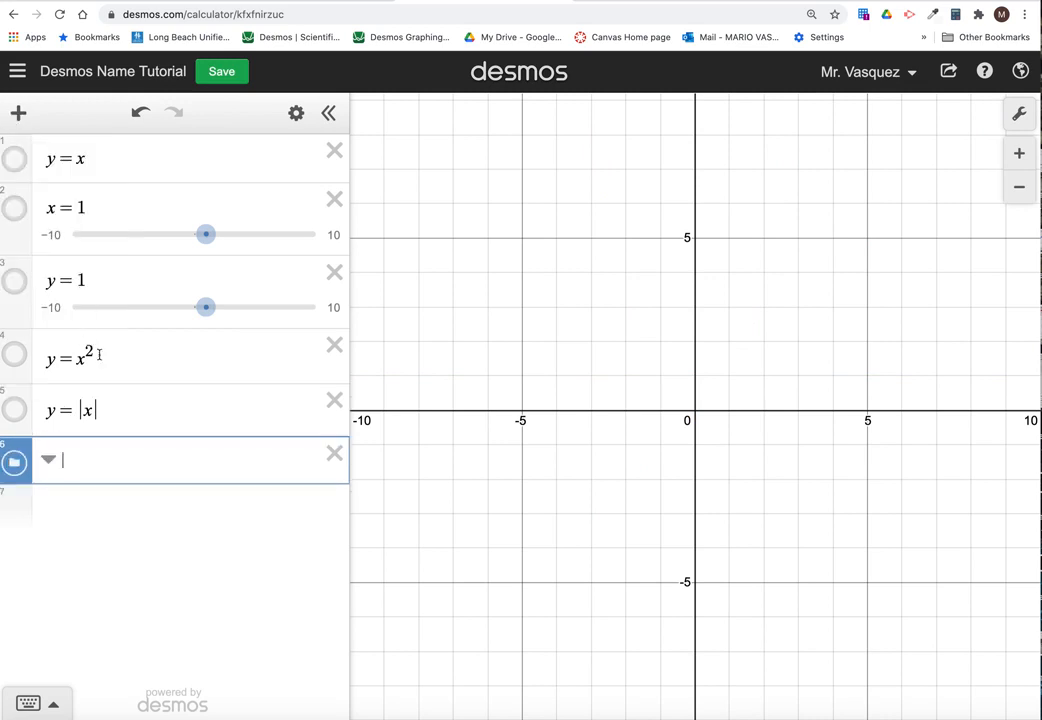
{"action": "left_click_drag", "start_coordinate": [22, 165], "coordinate": [56, 460]}
{"action": "left_click", "coordinate": [52, 410]}
{"action": "left_click", "coordinate": [47, 412]}
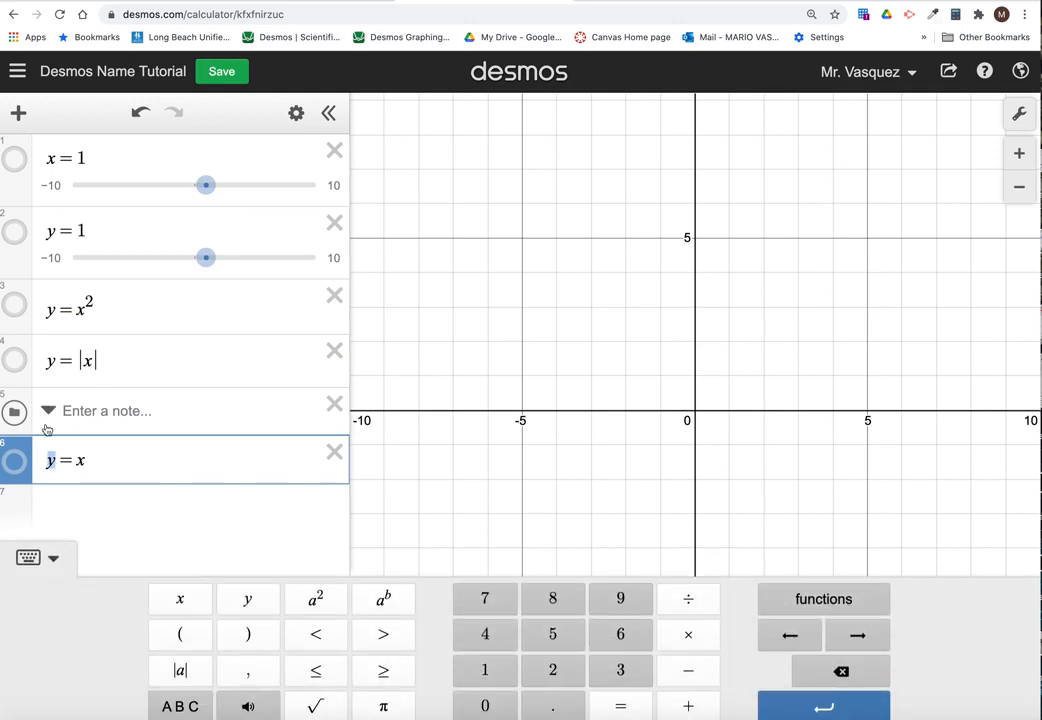
{"action": "left_click", "coordinate": [83, 419]}
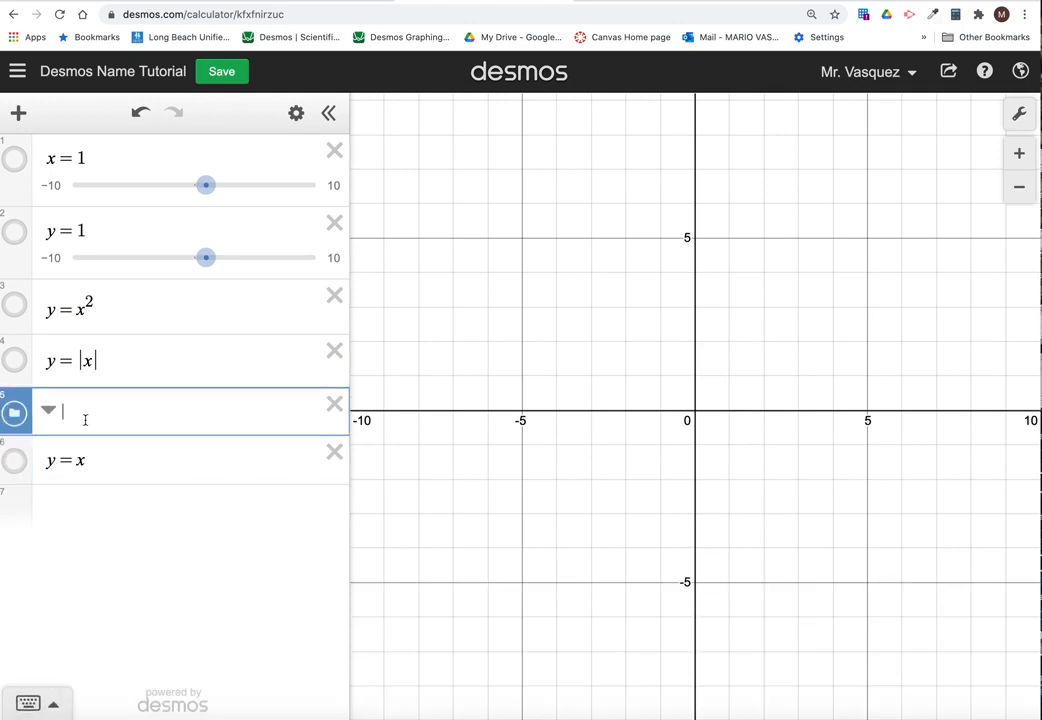
{"action": "type", "text": "Parent functions"}
{"action": "key", "text": "Return"}
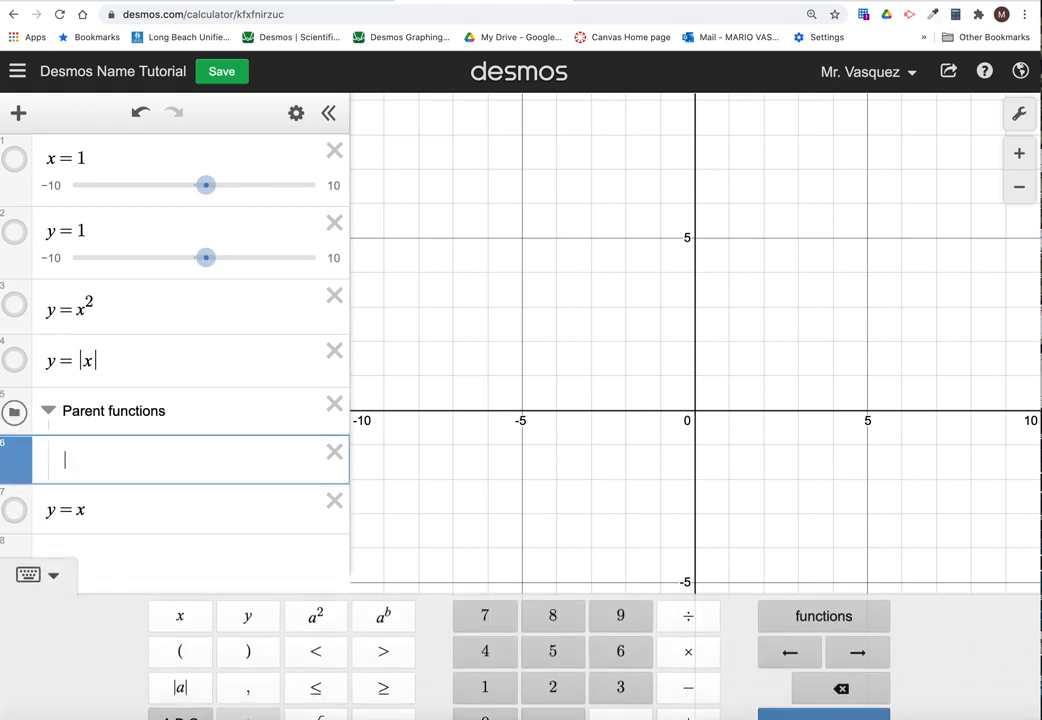
Move y = x, y = |x|, y = x², y = 1 and x = 1 into the "Parent functions" folder and delete its empty line.
{"action": "left_click_drag", "start_coordinate": [14, 527], "coordinate": [14, 465]}
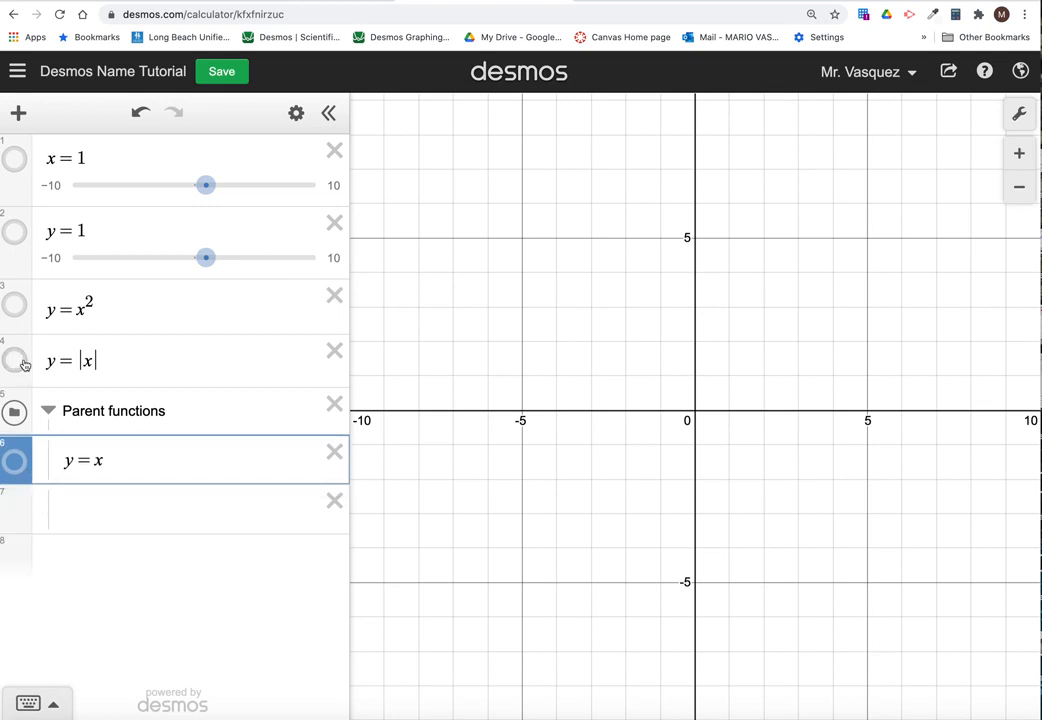
{"action": "left_click_drag", "start_coordinate": [23, 365], "coordinate": [43, 471]}
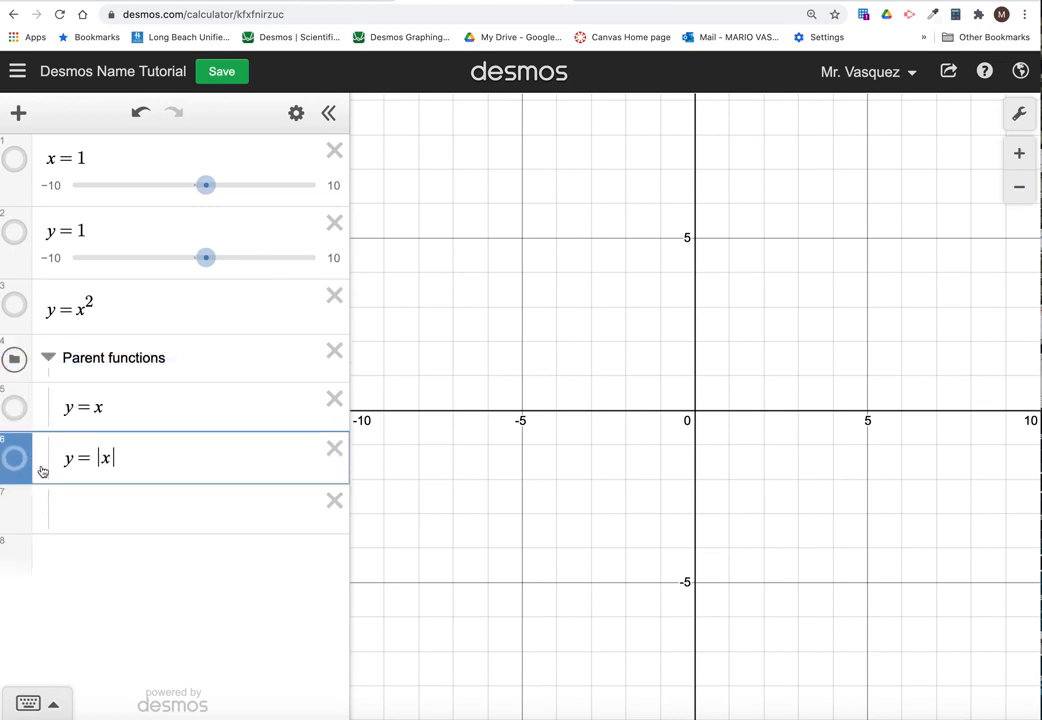
{"action": "left_click", "coordinate": [42, 308]}
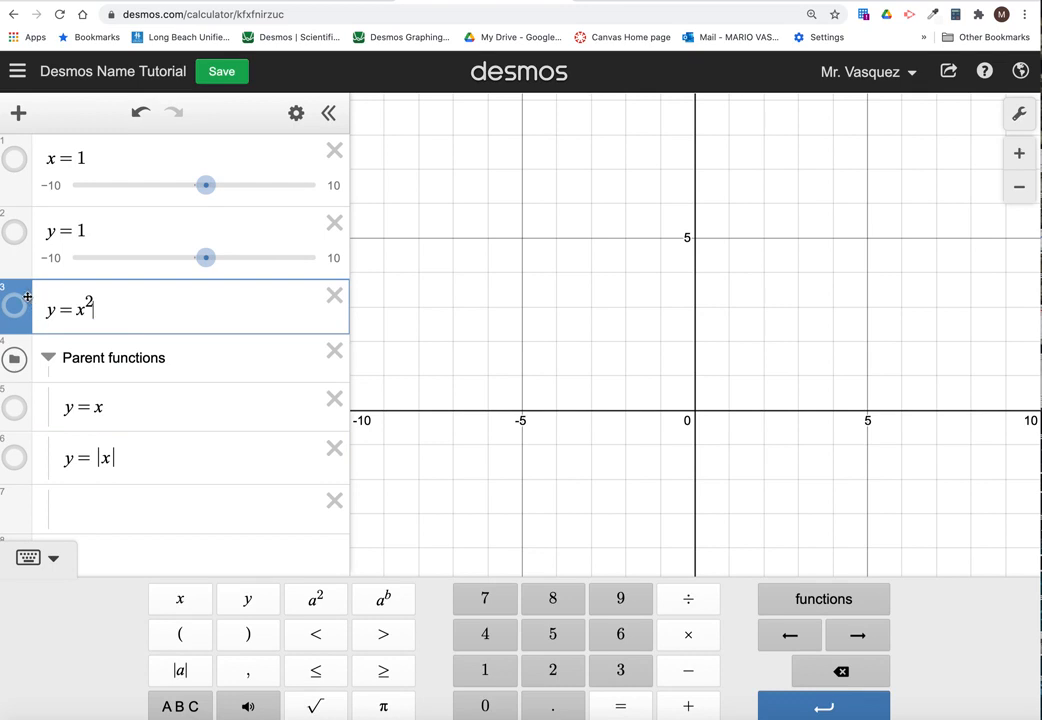
{"action": "left_click_drag", "start_coordinate": [42, 313], "coordinate": [37, 504]}
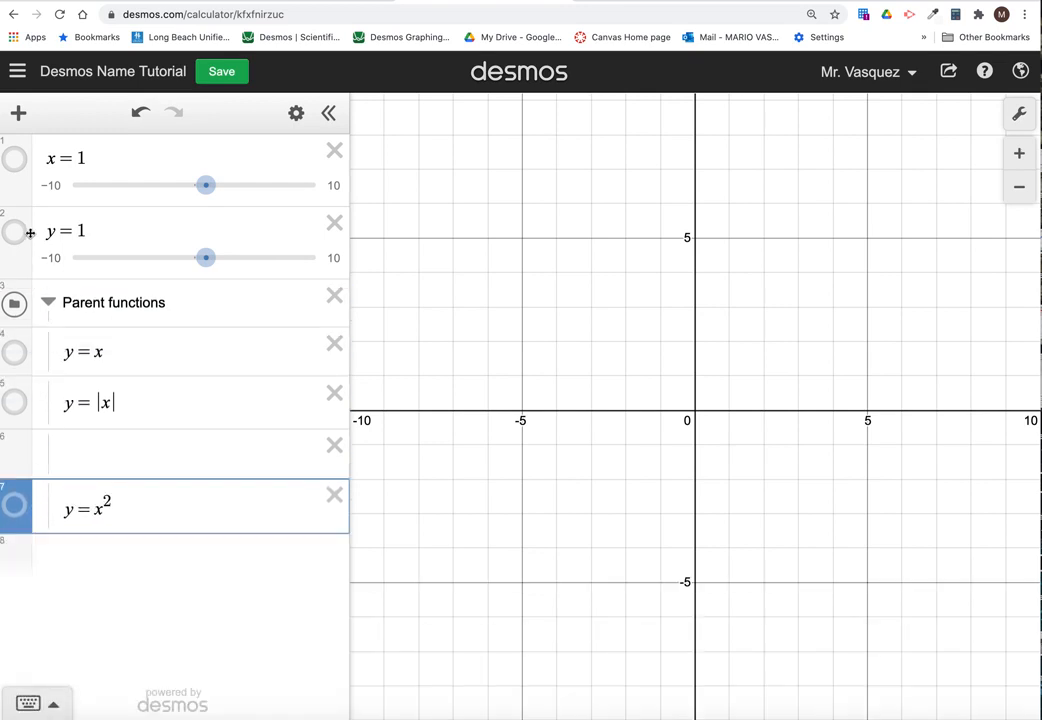
{"action": "left_click_drag", "start_coordinate": [19, 232], "coordinate": [40, 433]}
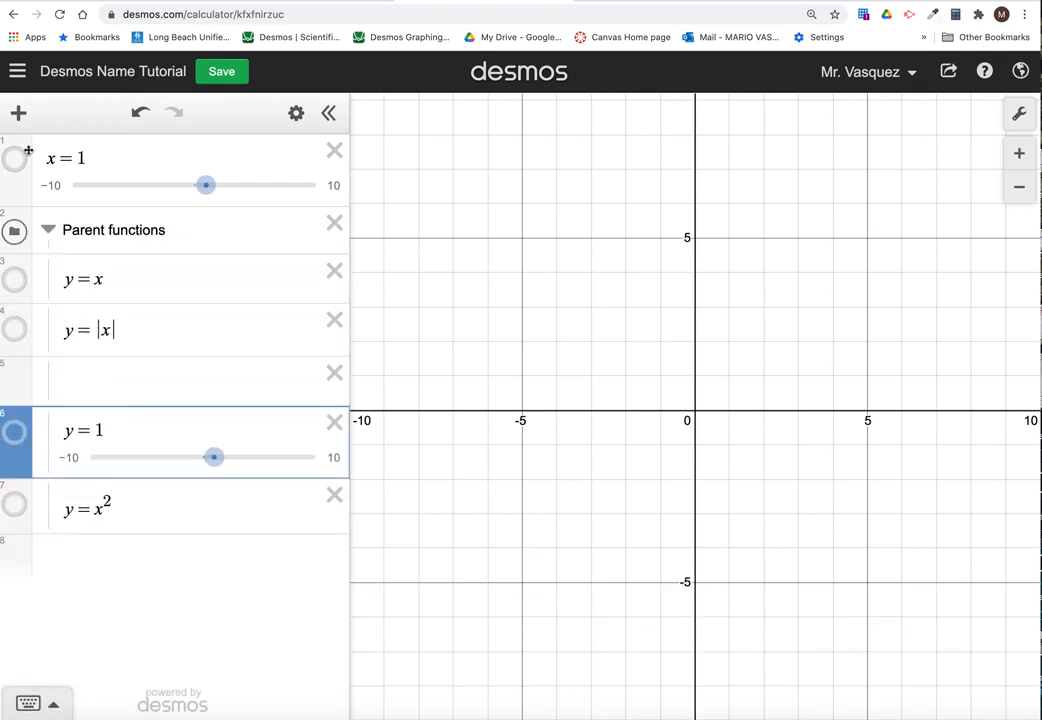
{"action": "left_click_drag", "start_coordinate": [28, 150], "coordinate": [52, 346]}
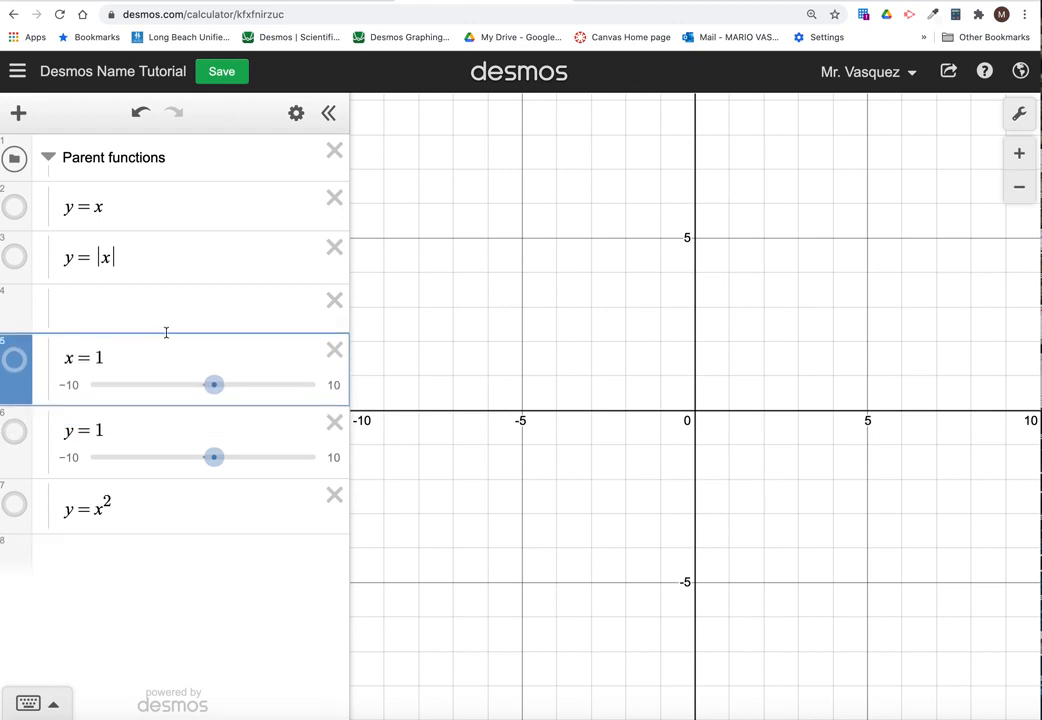
{"action": "left_click", "coordinate": [331, 300]}
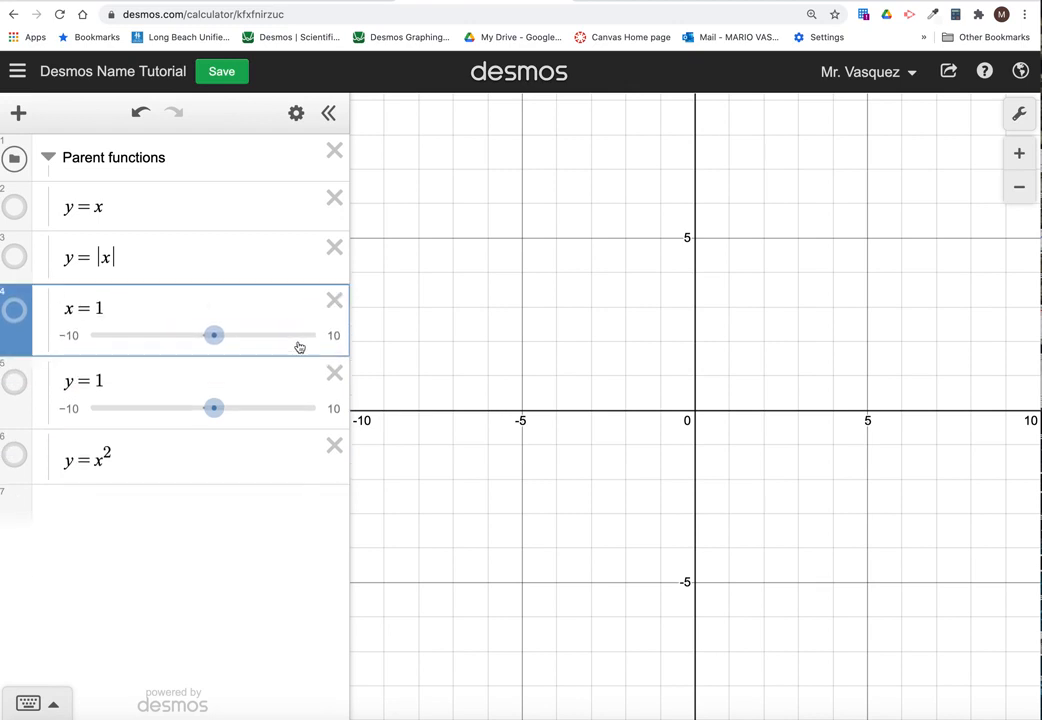
Show the graphs of all five expressions inside the "Parent functions" folder one by one.
{"action": "left_click", "coordinate": [14, 206]}
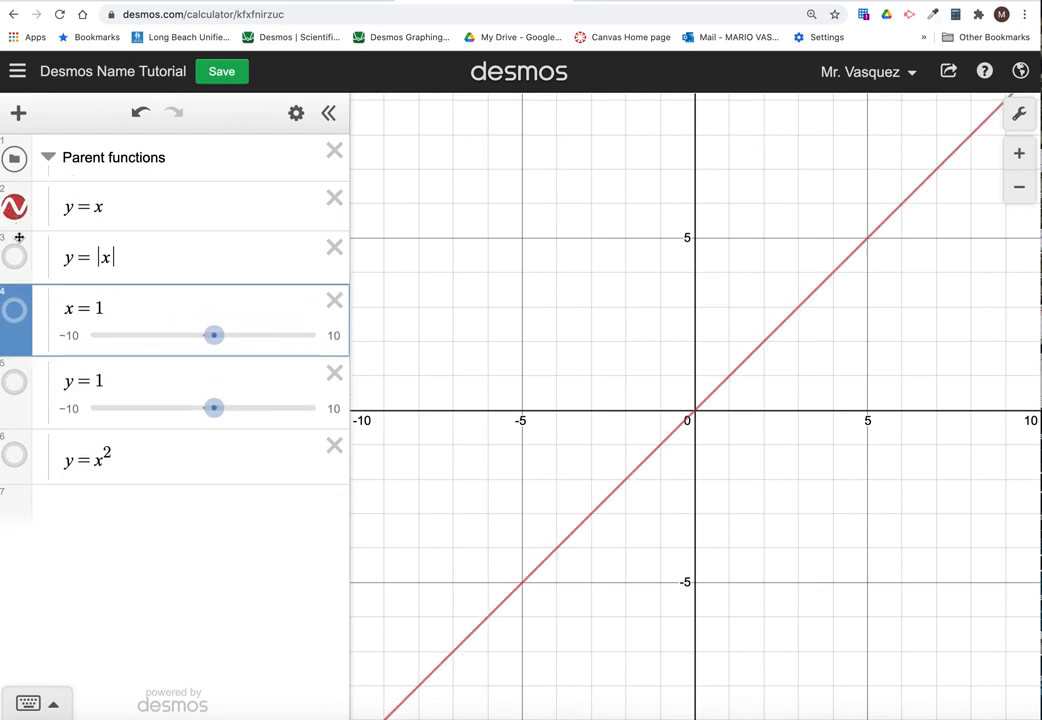
{"action": "left_click", "coordinate": [20, 258]}
{"action": "left_click", "coordinate": [14, 310]}
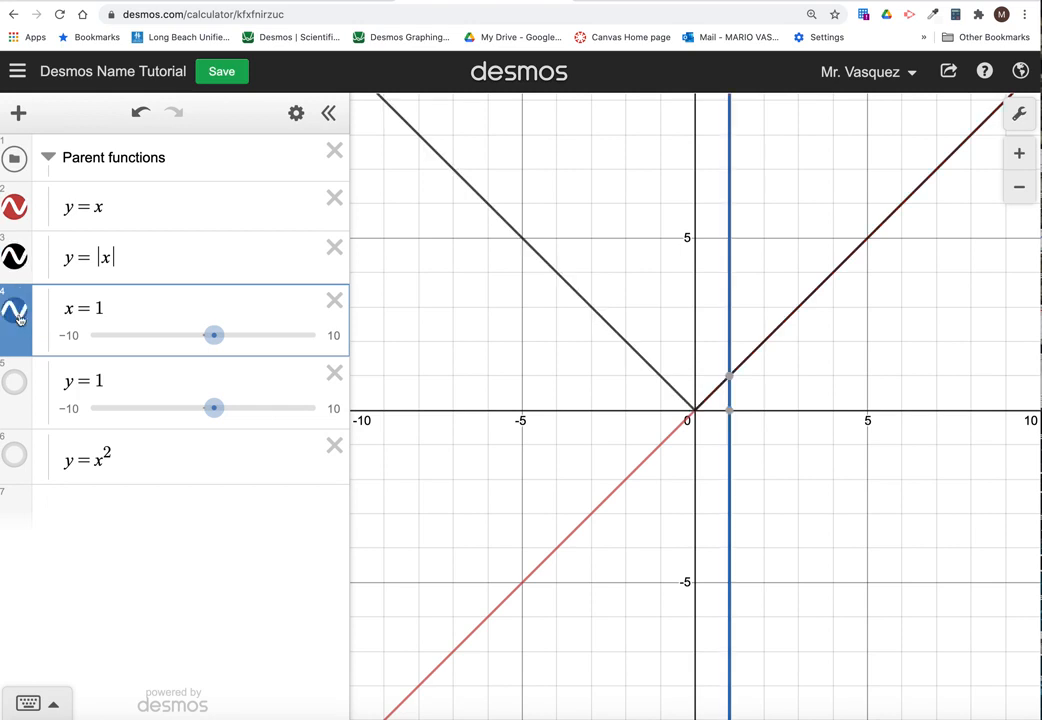
{"action": "left_click", "coordinate": [14, 381]}
{"action": "left_click", "coordinate": [15, 456]}
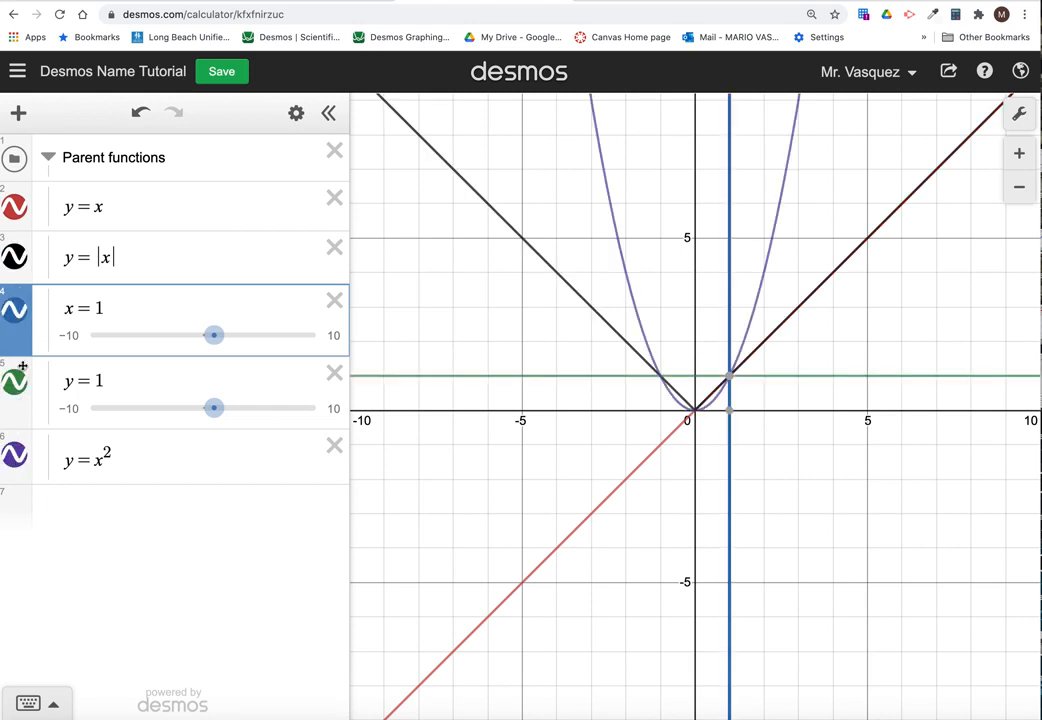
Collapse the "Parent functions" folder, turning the visibility of all its graphs off and back on.
{"action": "left_click", "coordinate": [14, 160]}
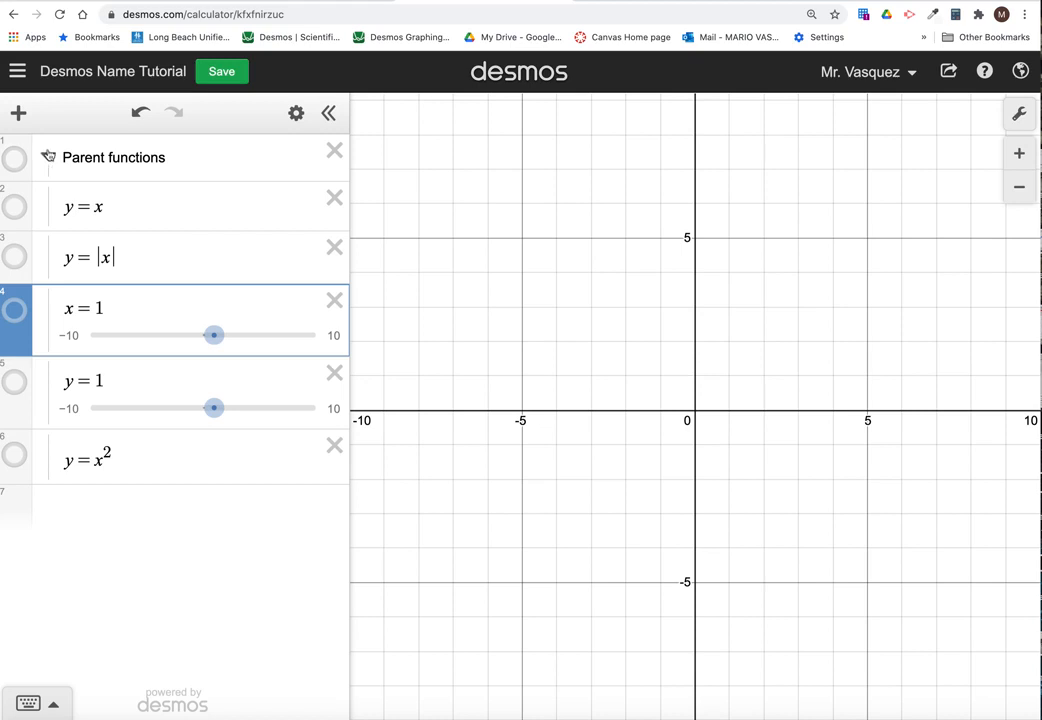
{"action": "left_click", "coordinate": [47, 157]}
{"action": "left_click", "coordinate": [14, 160]}
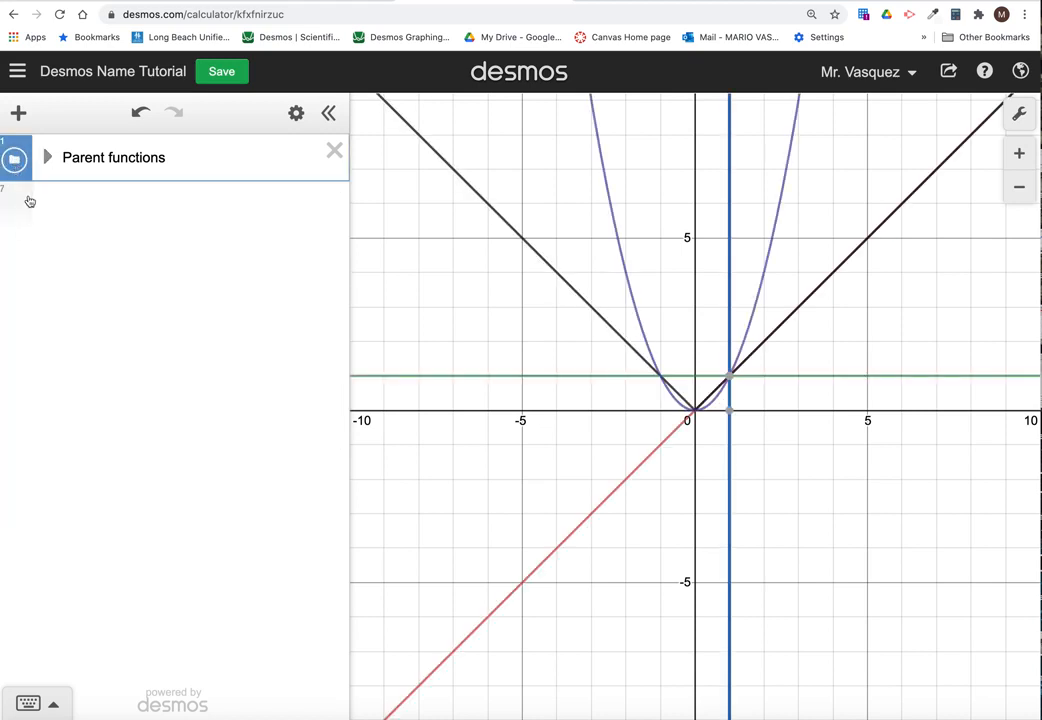
Expand and collapse the "Parent functions" folder while toggling its visibility, leaving all of its graphs hidden.
{"action": "left_click", "coordinate": [16, 163]}
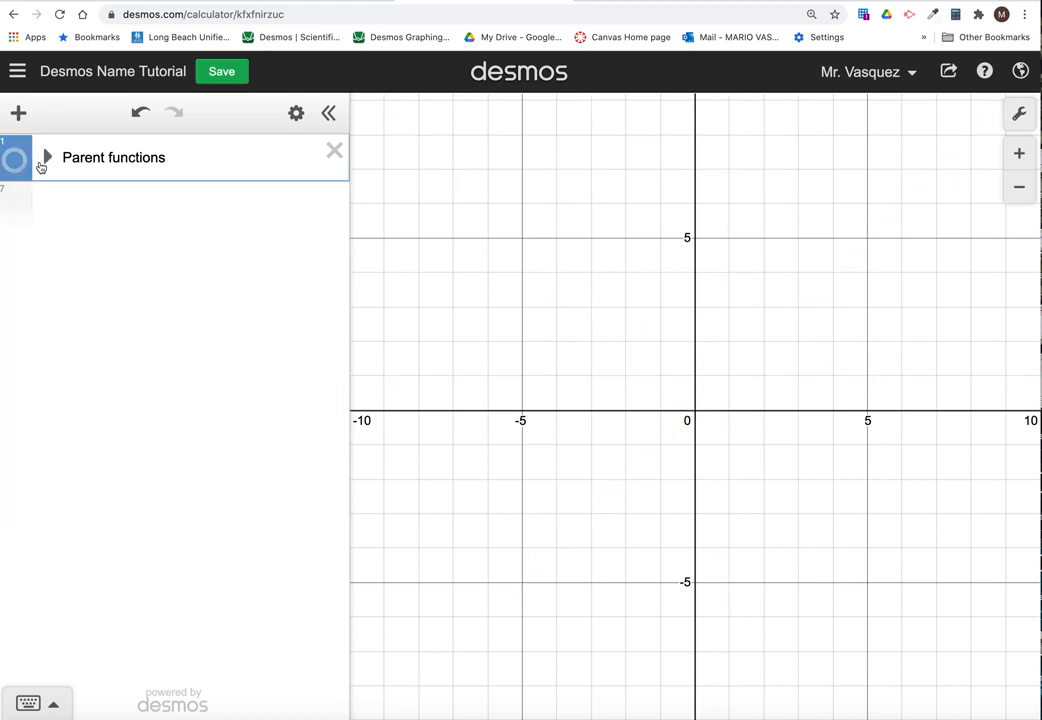
{"action": "left_click", "coordinate": [47, 160]}
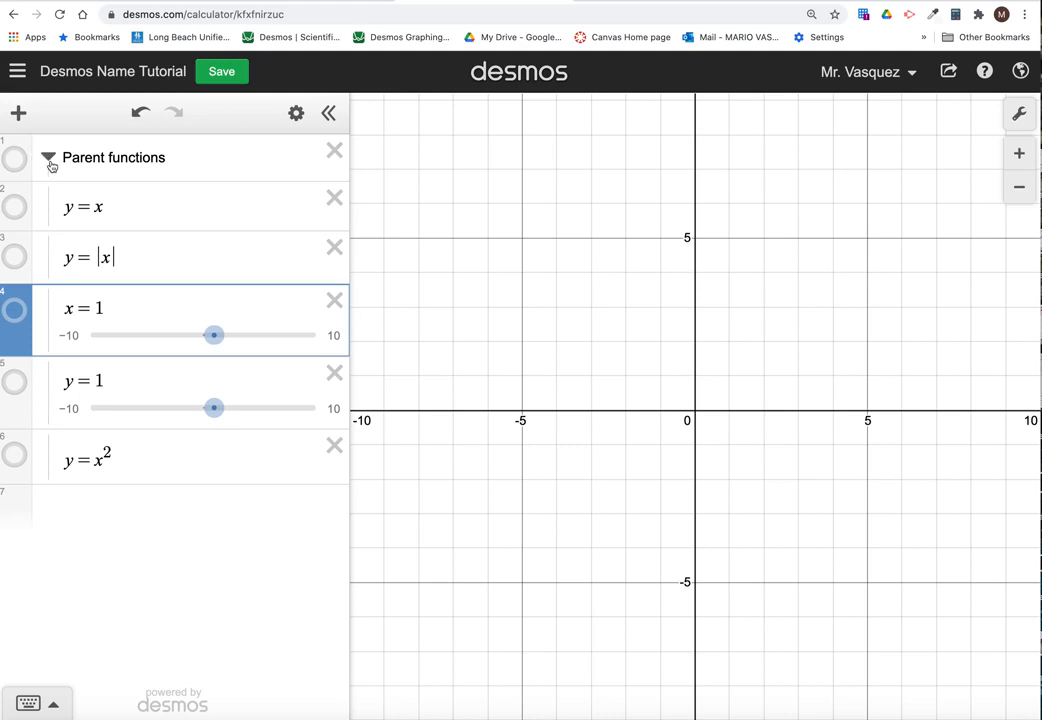
{"action": "left_click", "coordinate": [47, 162]}
{"action": "left_click", "coordinate": [16, 161]}
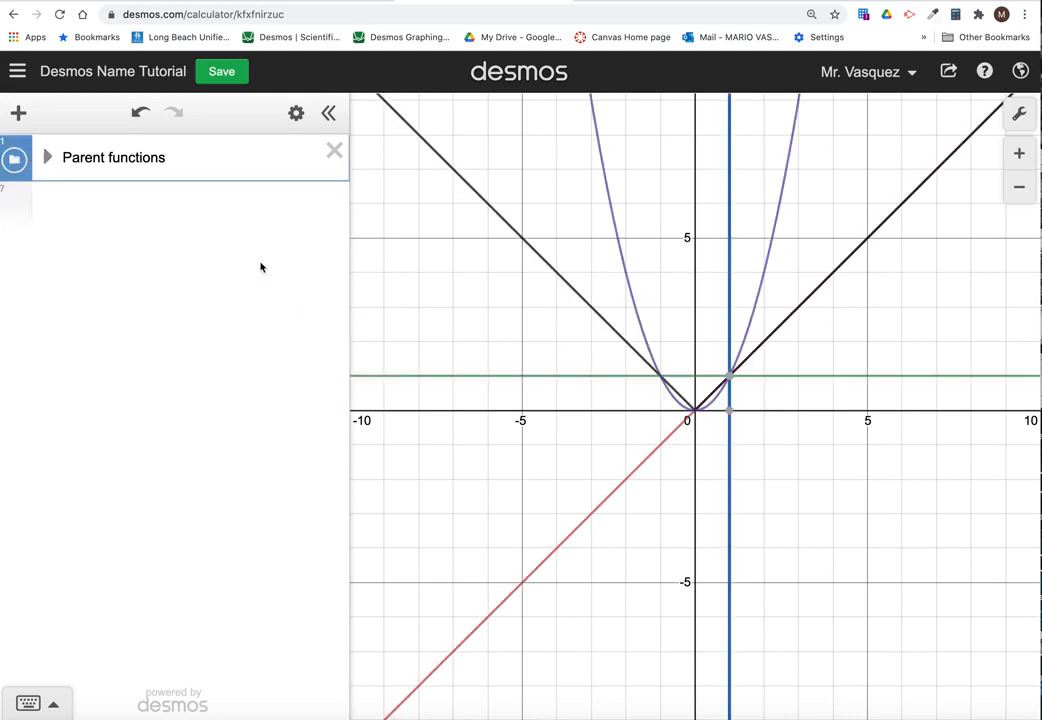
{"action": "left_click", "coordinate": [14, 156]}
Add a note below the "Parent functions" folder containing the first name in capital letters.
{"action": "left_click", "coordinate": [56, 196]}
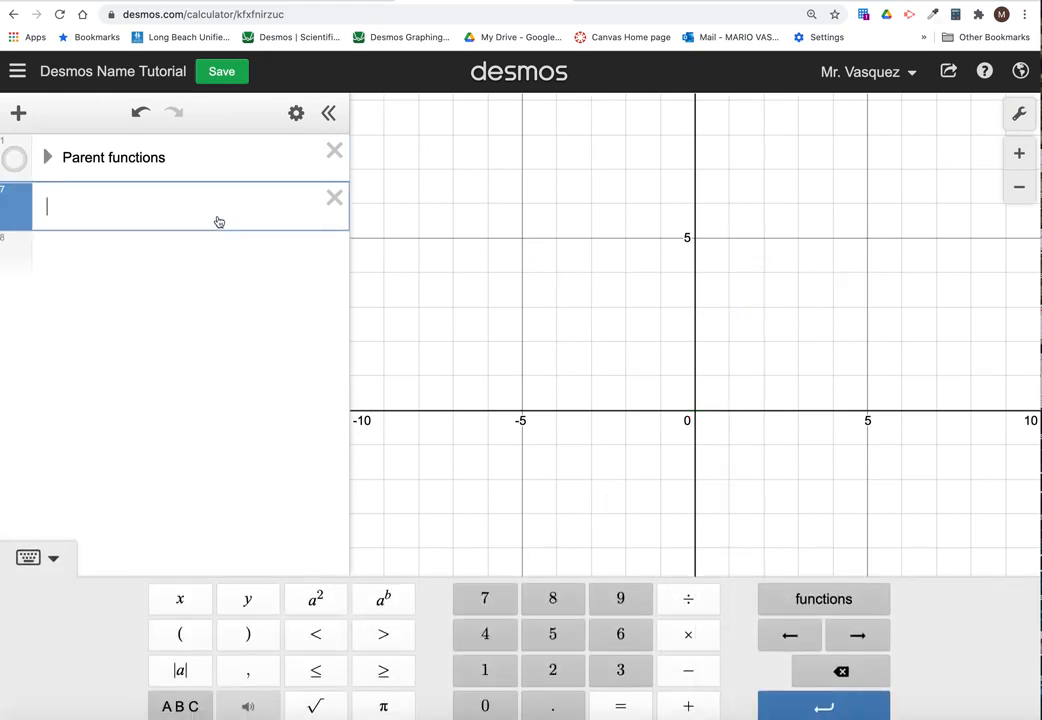
{"action": "left_click", "coordinate": [18, 112]}
{"action": "left_click", "coordinate": [42, 200]}
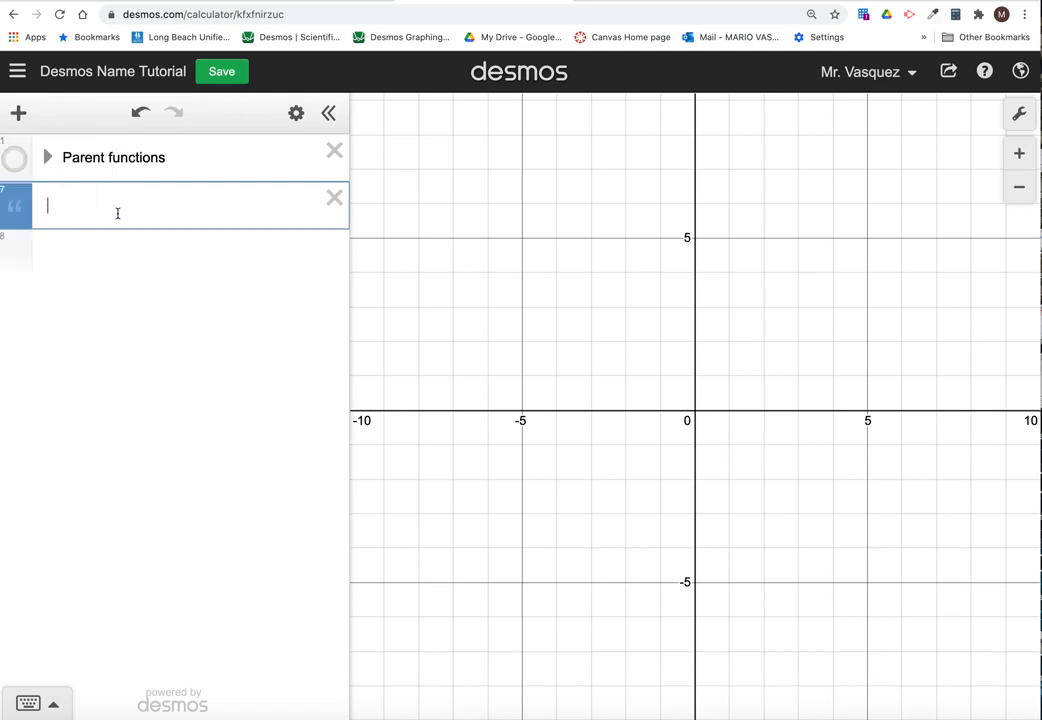
{"action": "type", "text": "Al"}
{"action": "key", "text": "Tab"}
{"action": "left_click", "coordinate": [76, 207]}
{"action": "double_click", "coordinate": [41, 207]}
{"action": "key", "text": "BackSpace"}
{"action": "type", "text": "MARIO"}
Examine the Canvas assignment's guidance on very long or short names and its sample name graph, returning to Desmos at the end.
{"action": "left_click", "coordinate": [246, 1]}
{"action": "scroll", "coordinate": [465, 407], "scroll_direction": "down", "scroll_amount": 3}
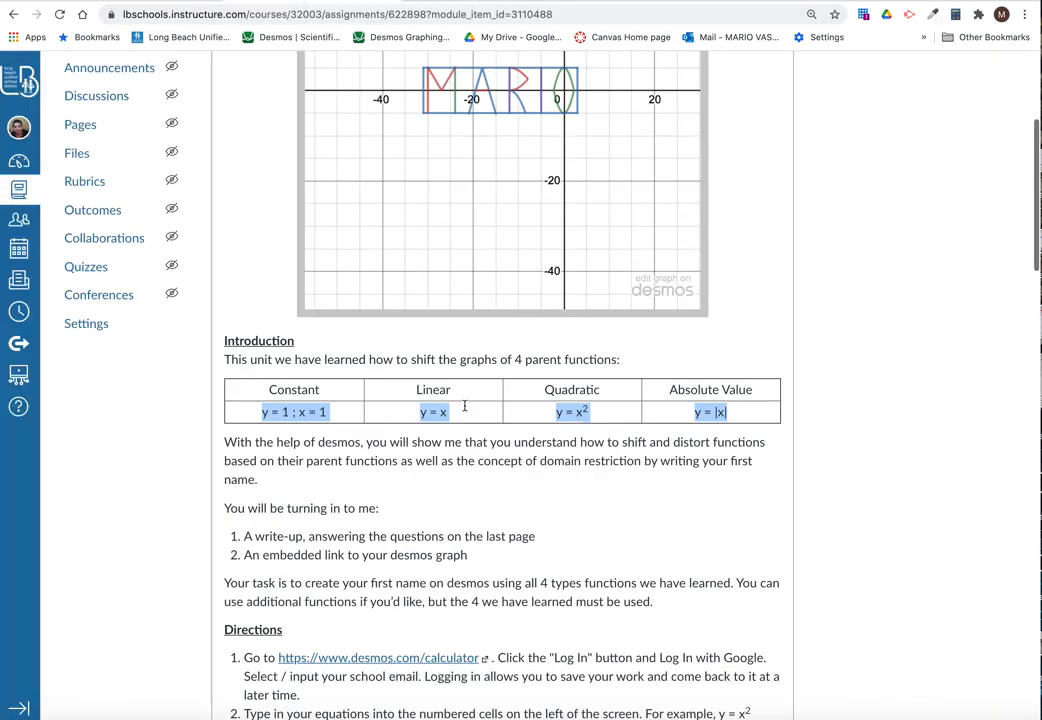
{"action": "scroll", "coordinate": [543, 444], "scroll_direction": "down", "scroll_amount": 5}
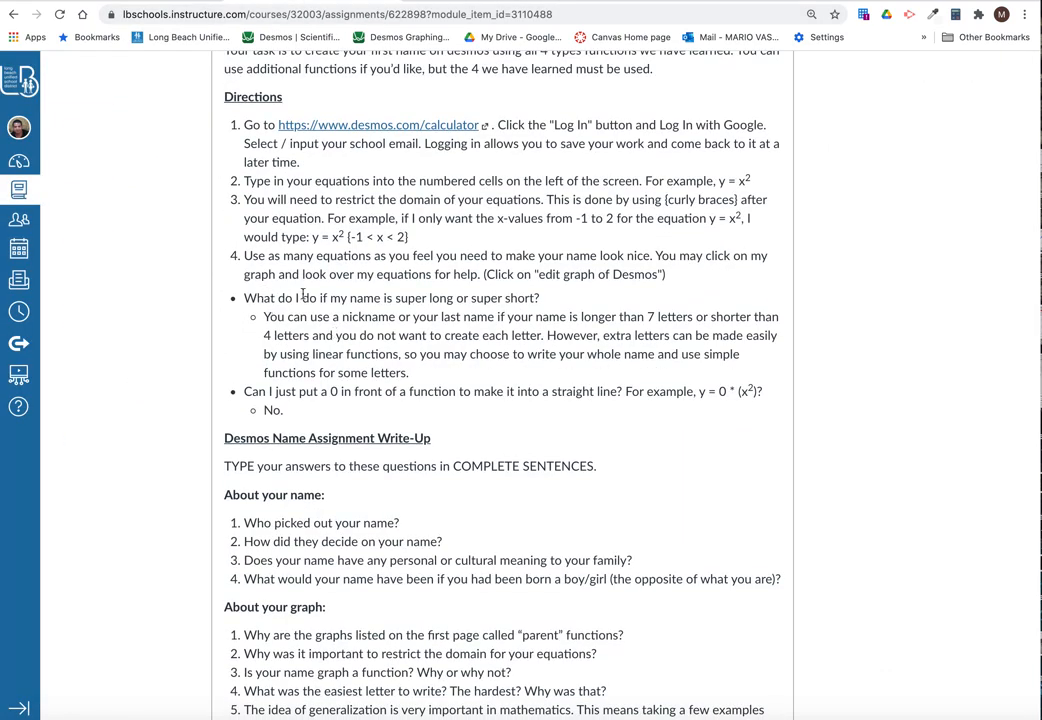
{"action": "left_click_drag", "start_coordinate": [279, 316], "coordinate": [672, 316]}
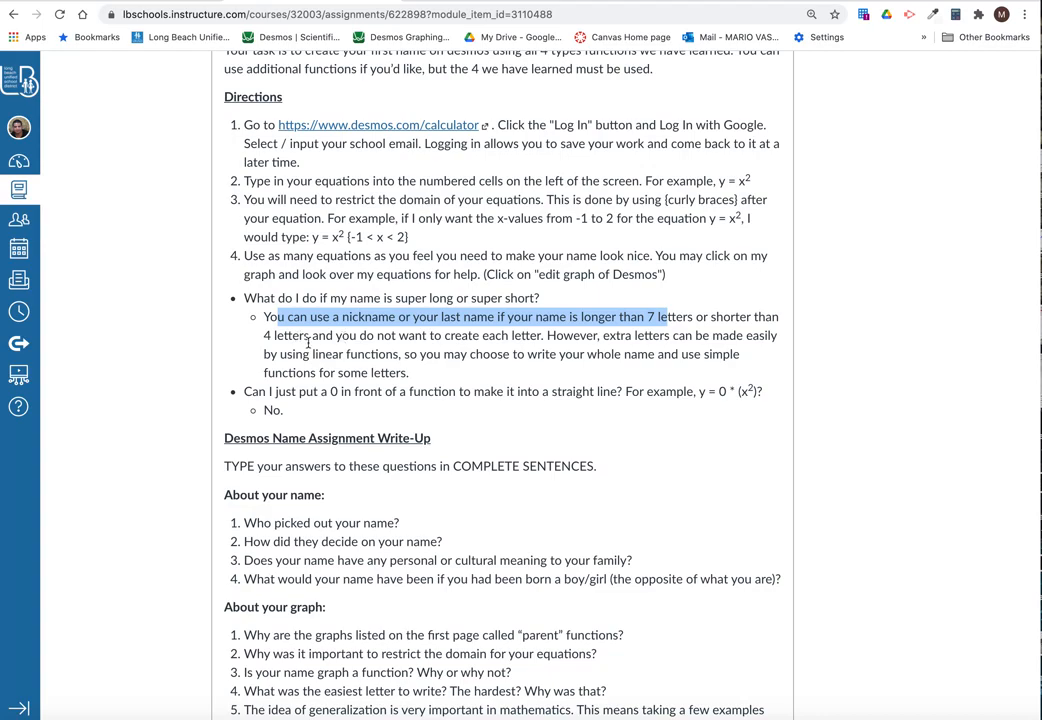
{"action": "left_click_drag", "start_coordinate": [263, 343], "coordinate": [352, 337]}
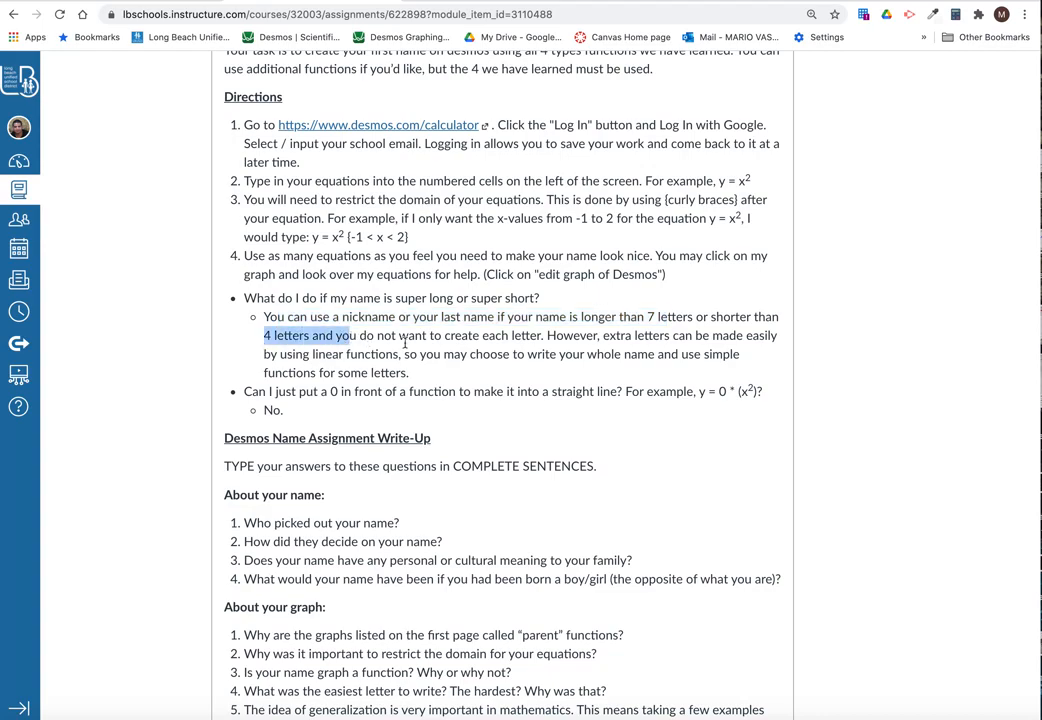
{"action": "scroll", "coordinate": [405, 343], "scroll_direction": "down", "scroll_amount": 3}
{"action": "scroll", "coordinate": [375, 491], "scroll_direction": "up", "scroll_amount": 15}
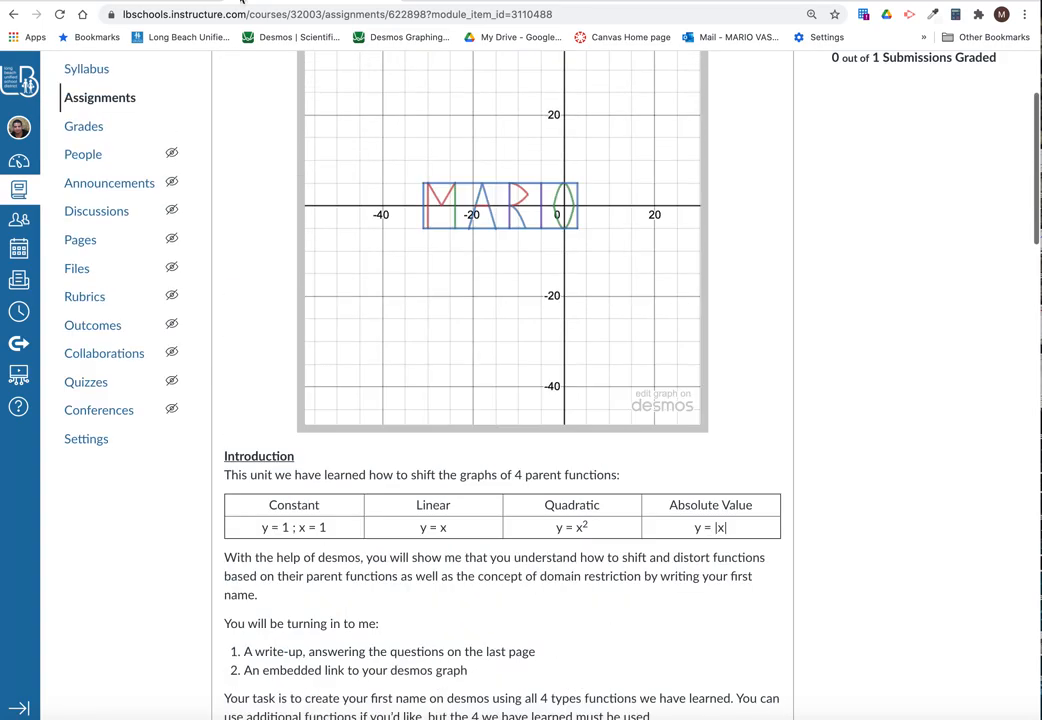
{"action": "left_click", "coordinate": [166, 3]}
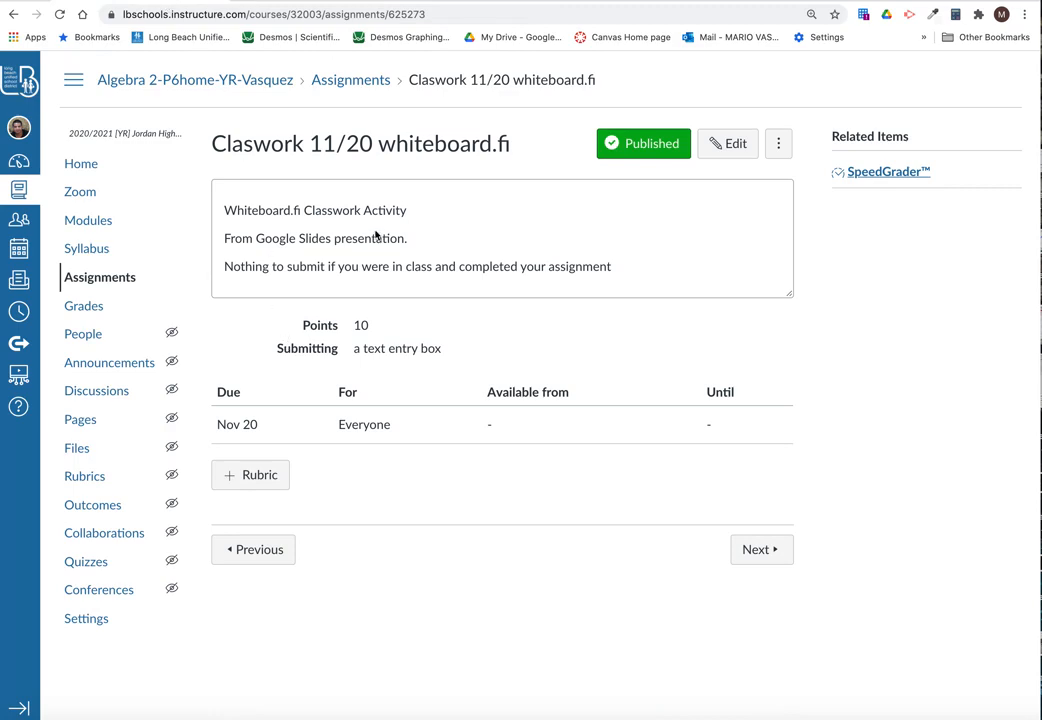
{"action": "left_click", "coordinate": [337, 2]}
{"action": "scroll", "coordinate": [468, 265], "scroll_direction": "up", "scroll_amount": 1}
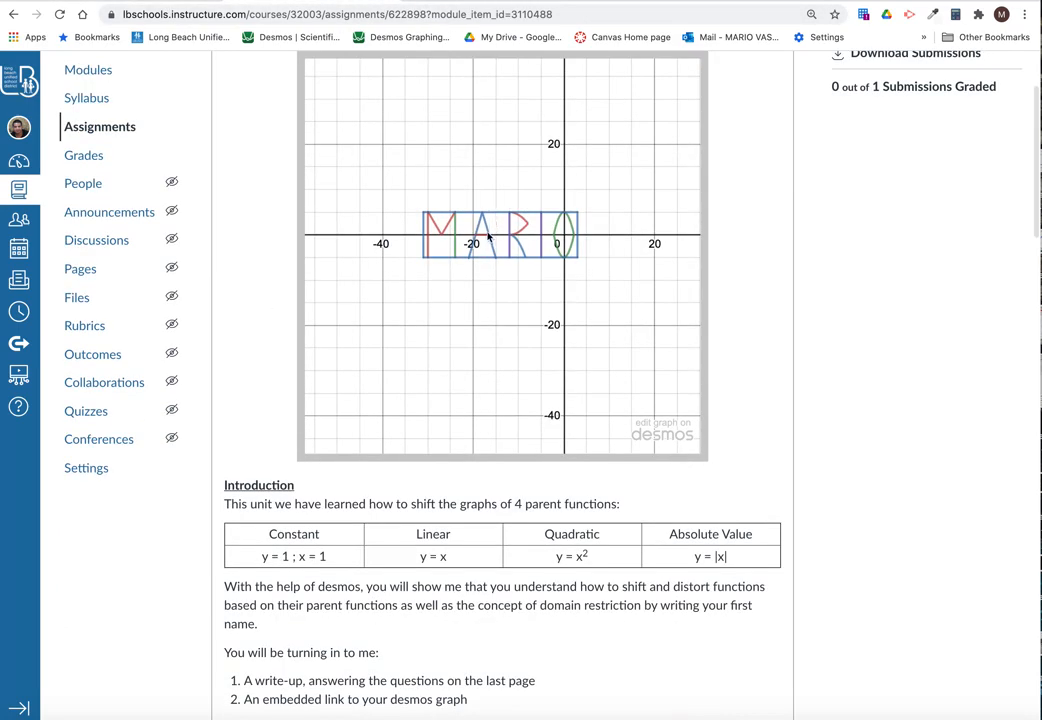
{"action": "left_click", "coordinate": [385, 3]}
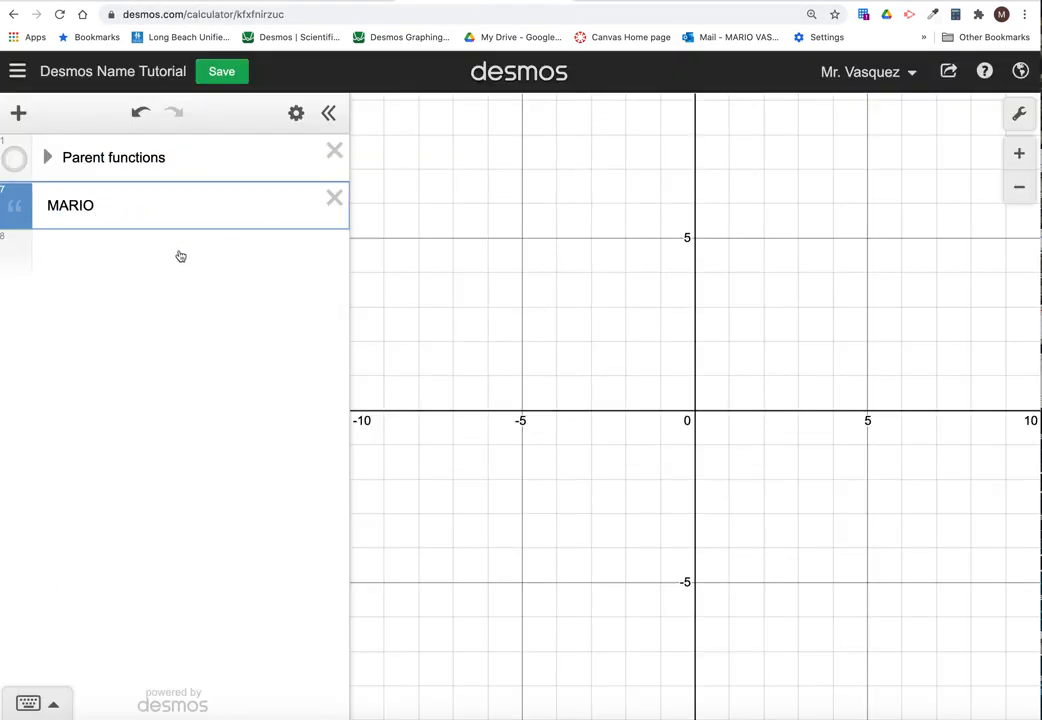
Add an empty expression line below the name note, ready for the first letter's equation.
{"action": "left_click", "coordinate": [69, 255]}
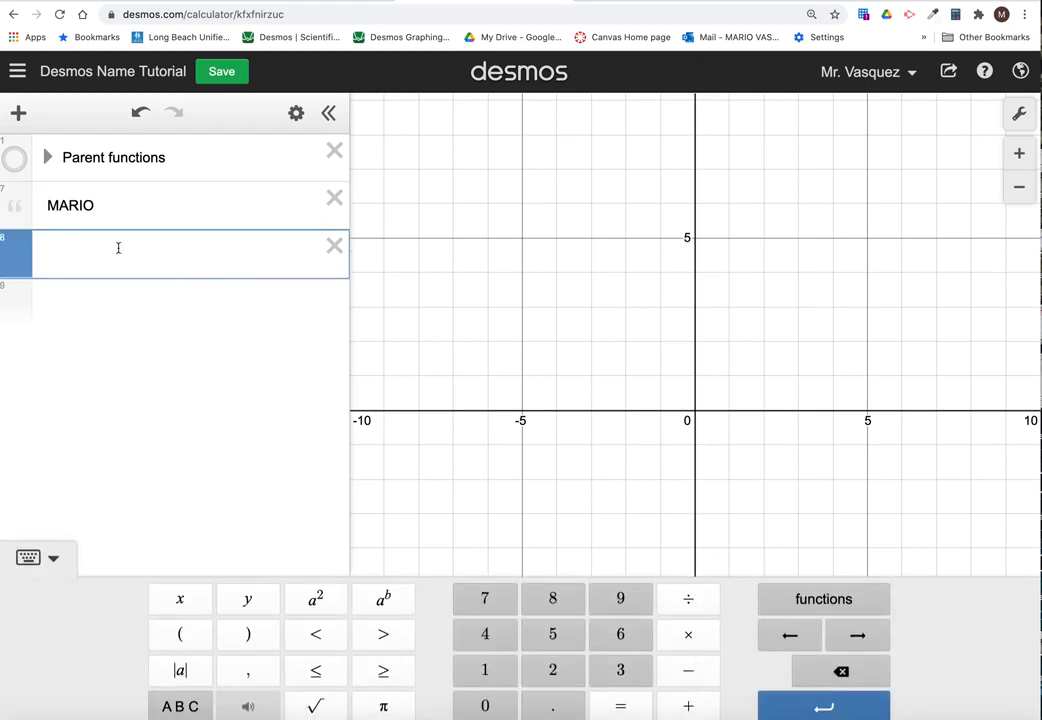
{"action": "scroll", "coordinate": [882, 335], "scroll_direction": "down", "scroll_amount": 2}
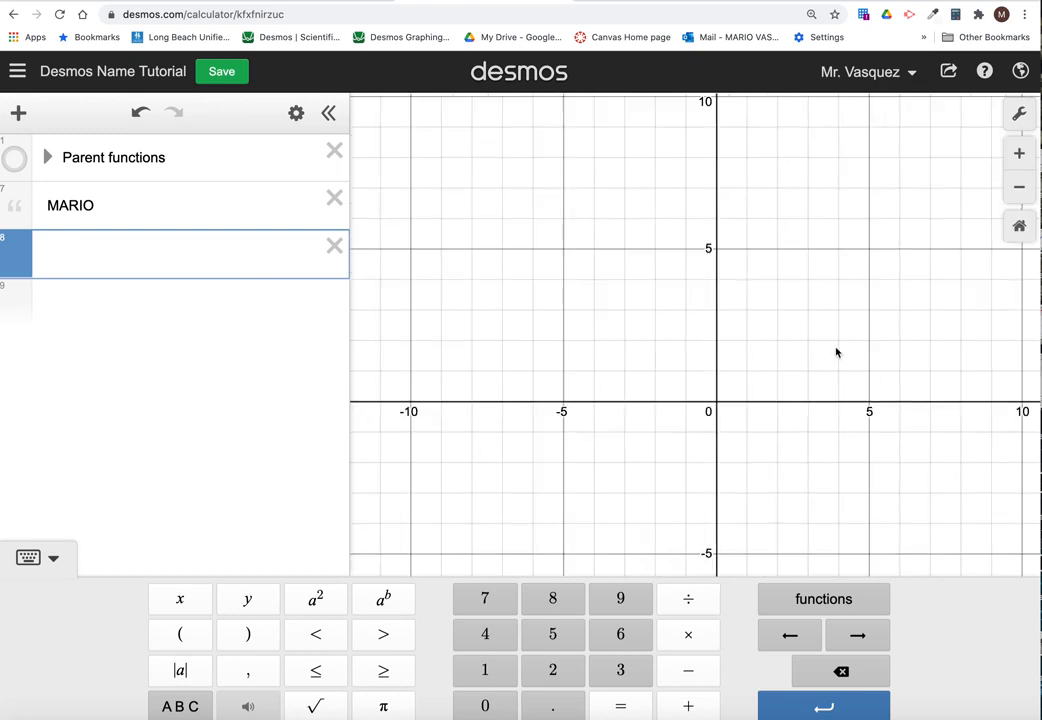
{"action": "left_click_drag", "start_coordinate": [745, 323], "coordinate": [749, 374]}
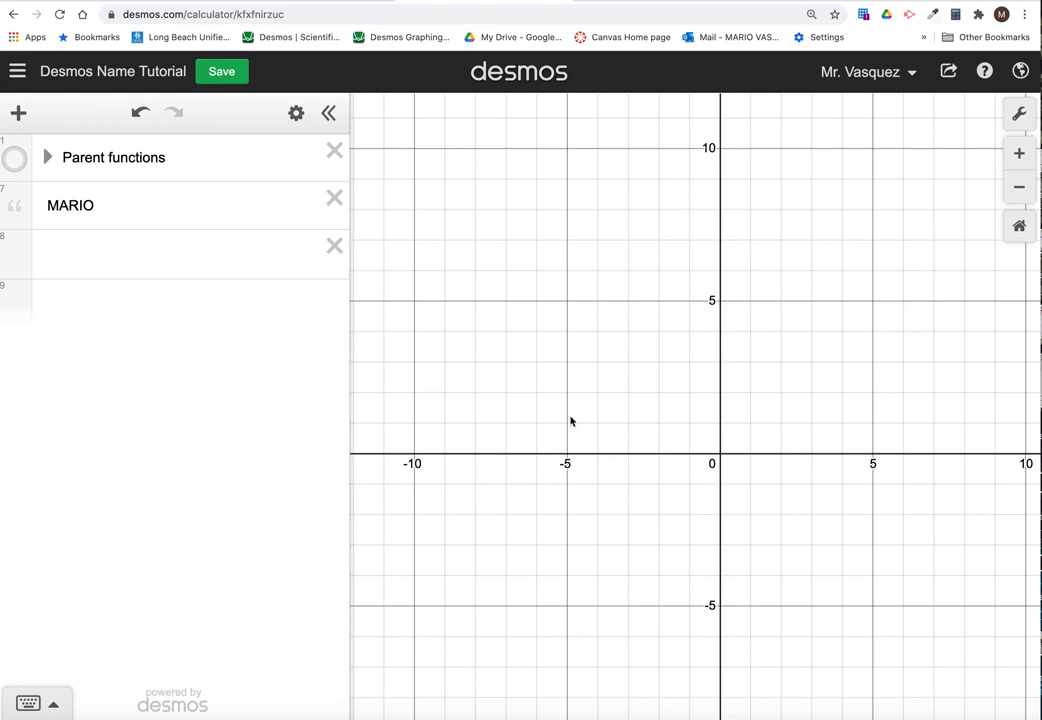
{"action": "left_click", "coordinate": [85, 258]}
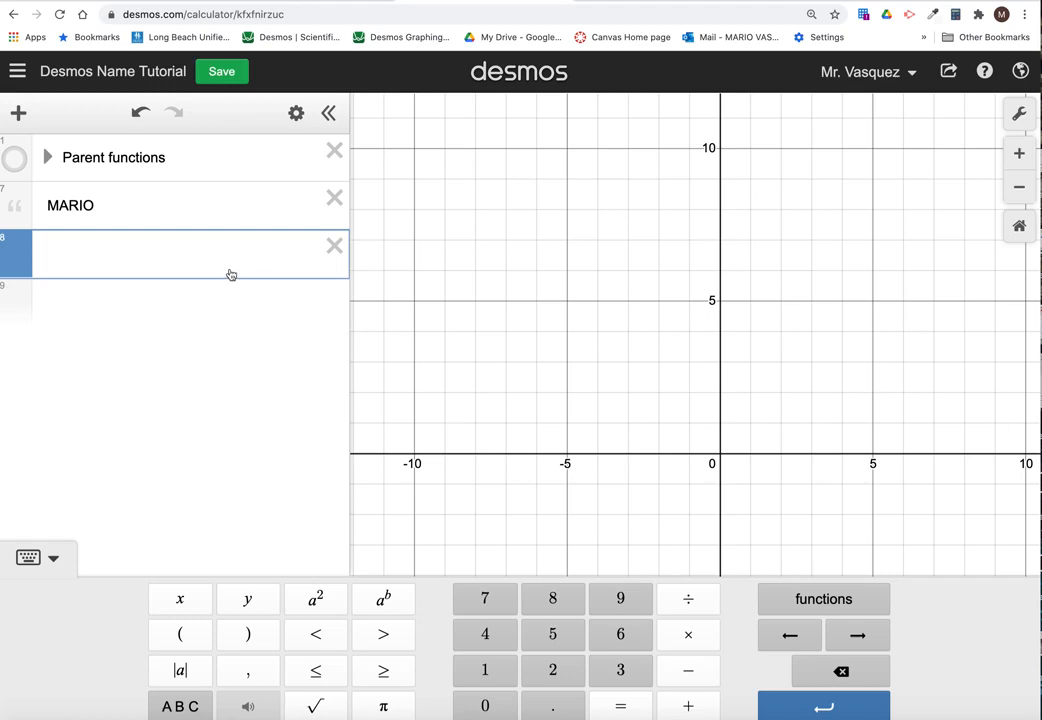
Show and expand the "Parent functions" folder, hiding y = |x|, y = x, y = 1 and y = x² so only x = 1 is graphed.
{"action": "left_click", "coordinate": [14, 158]}
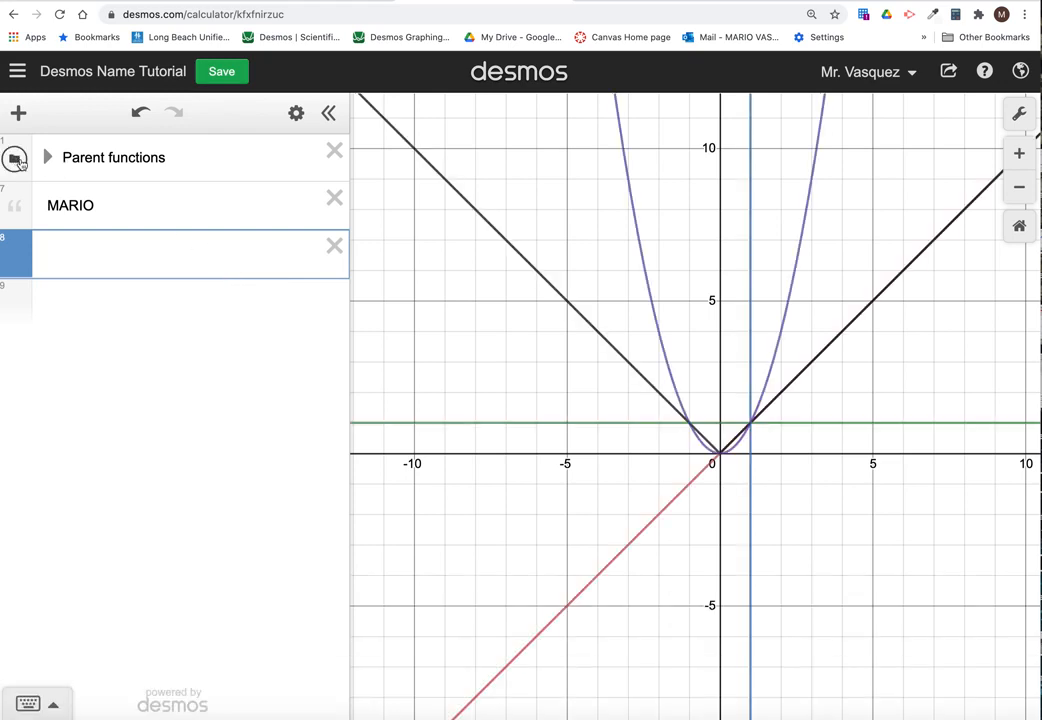
{"action": "left_click", "coordinate": [48, 157]}
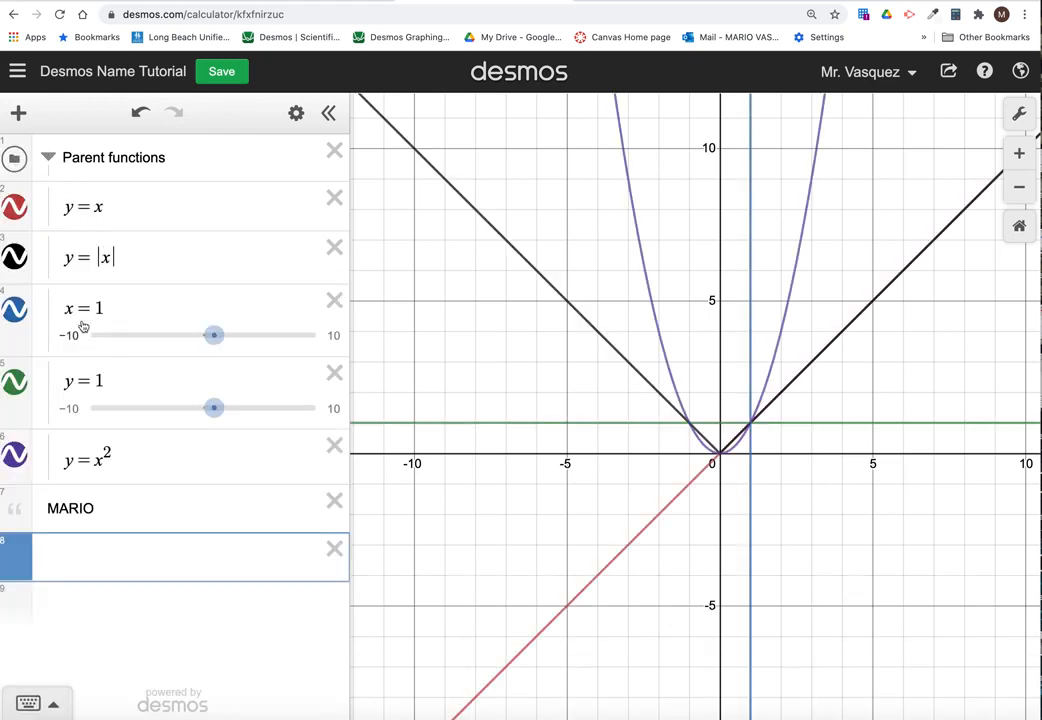
{"action": "left_click", "coordinate": [14, 257]}
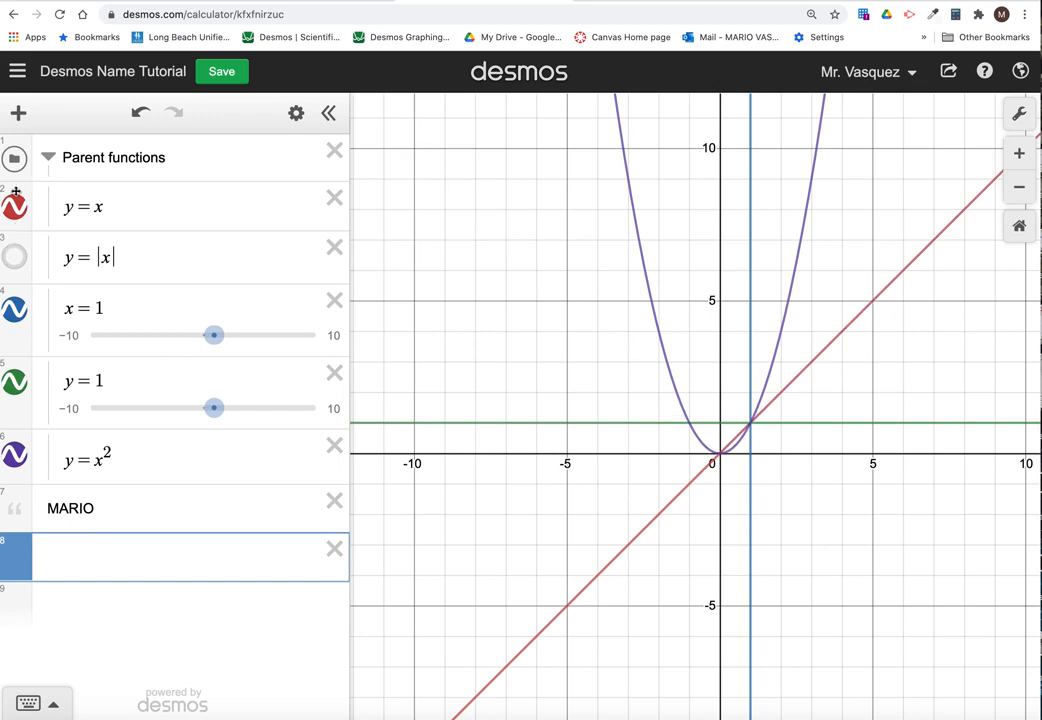
{"action": "left_click", "coordinate": [14, 207]}
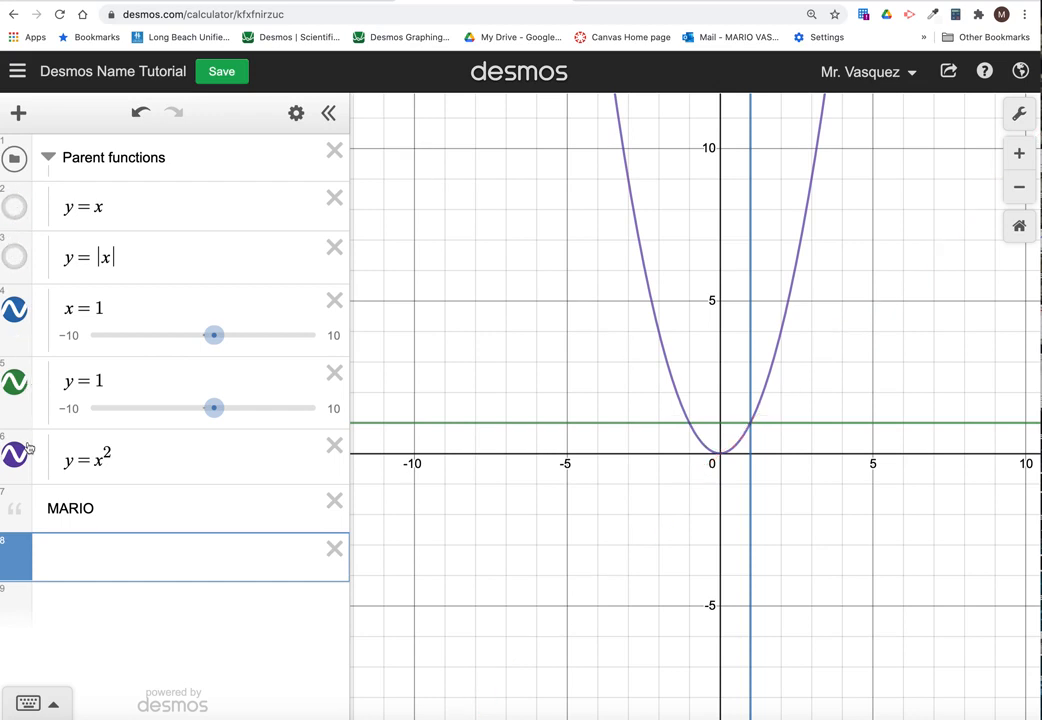
{"action": "left_click", "coordinate": [16, 380]}
{"action": "left_click", "coordinate": [15, 456]}
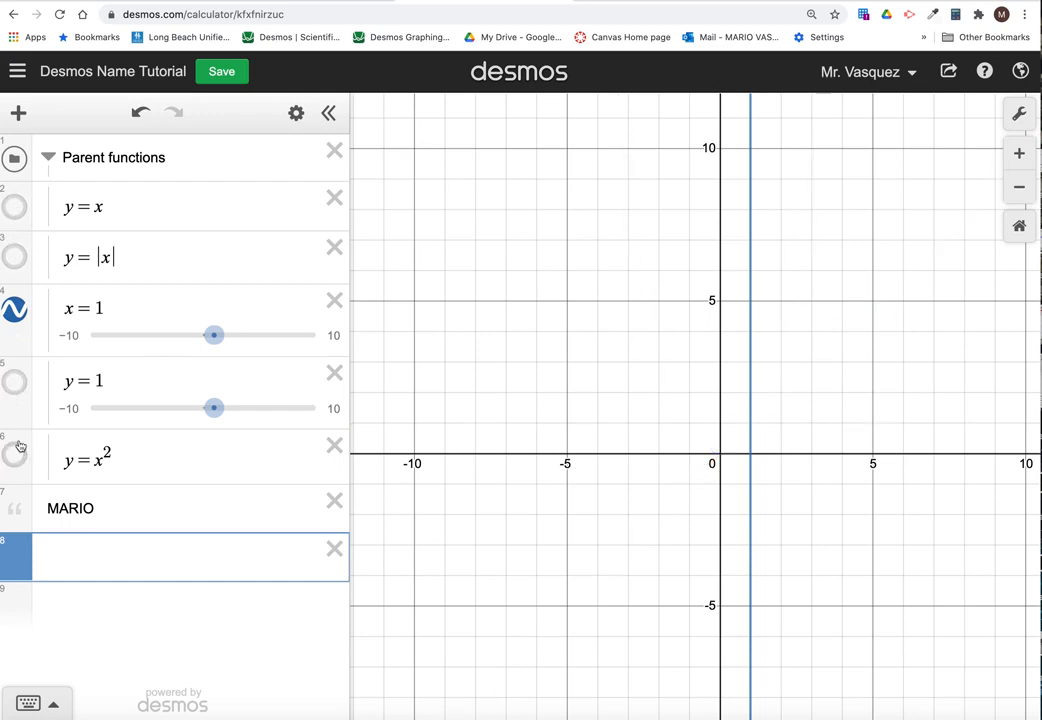
Move the x = 1 slider to -1.2, hide that vertical line and collapse the "Parent functions" folder.
{"action": "left_click", "coordinate": [9, 316]}
{"action": "left_click", "coordinate": [9, 317]}
{"action": "mouse_move", "coordinate": [198, 339]}
{"action": "left_mouse_down"}
{"action": "mouse_move", "coordinate": [181, 340]}
{"action": "mouse_move", "coordinate": [196, 341]}
{"action": "left_mouse_up"}
{"action": "left_click", "coordinate": [14, 309]}
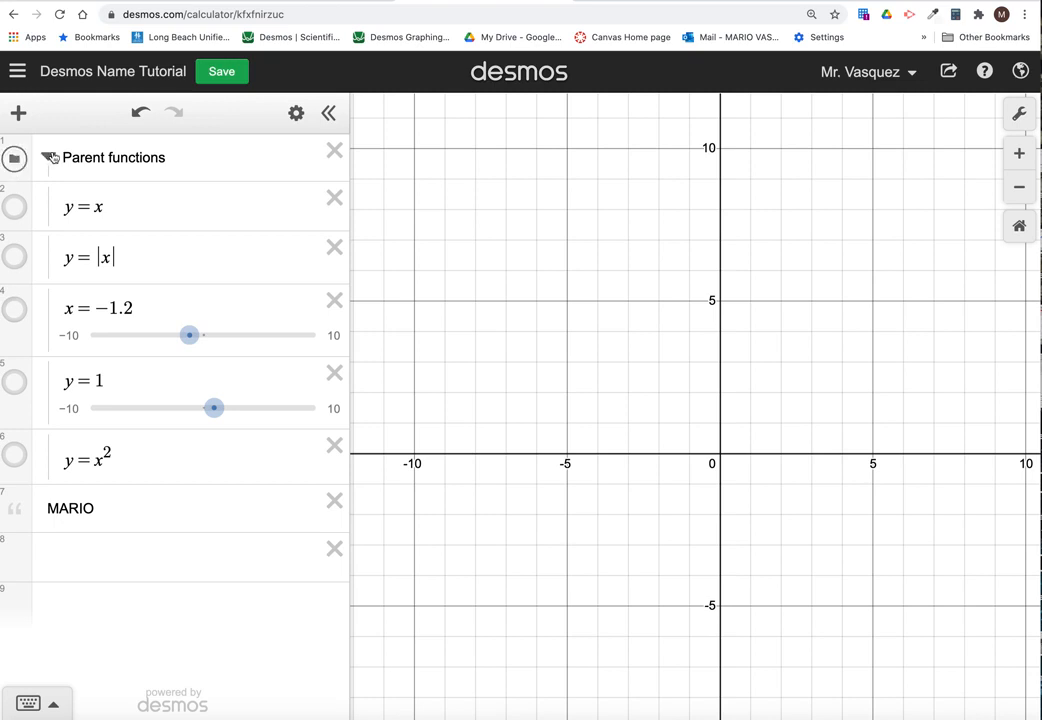
{"action": "left_click", "coordinate": [48, 157]}
Enter x = -10 in the empty expression line below the name note as the first letter's vertical stroke.
{"action": "left_click", "coordinate": [95, 268]}
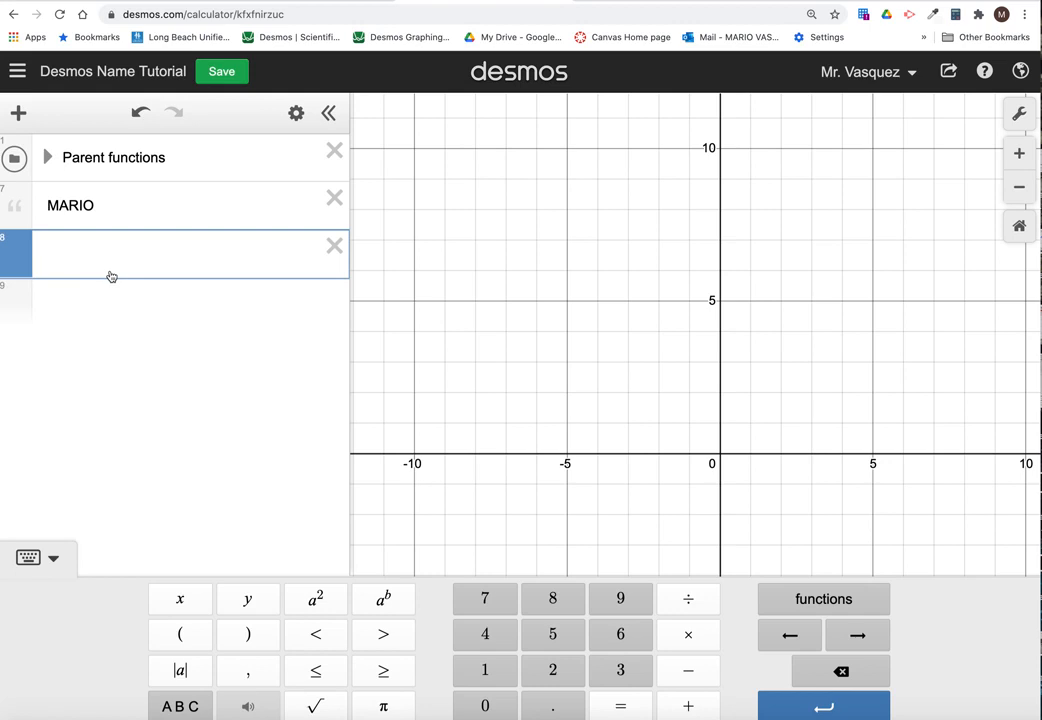
{"action": "type", "text": "x="}
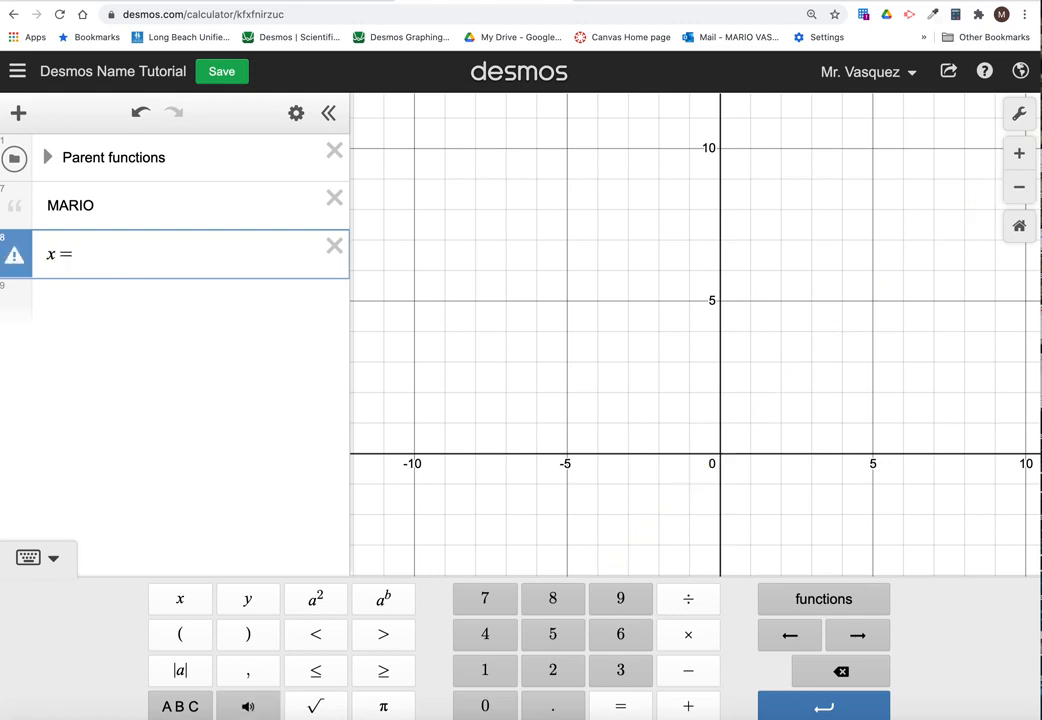
{"action": "type", "text": "-10"}
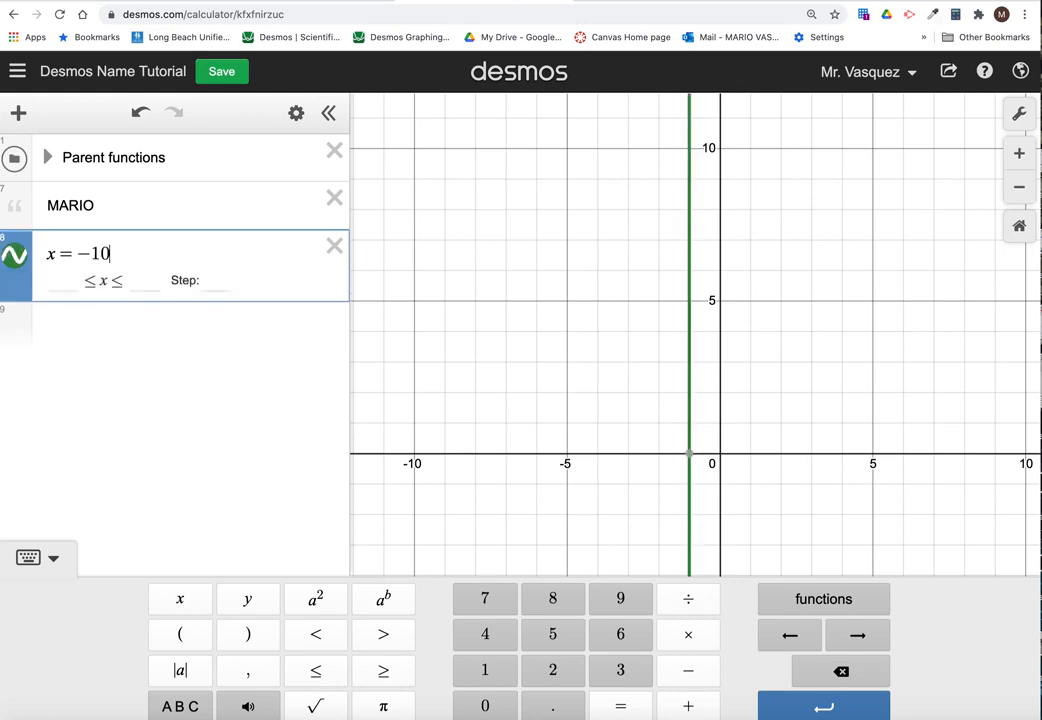
{"action": "left_click_drag", "start_coordinate": [535, 328], "coordinate": [677, 386]}
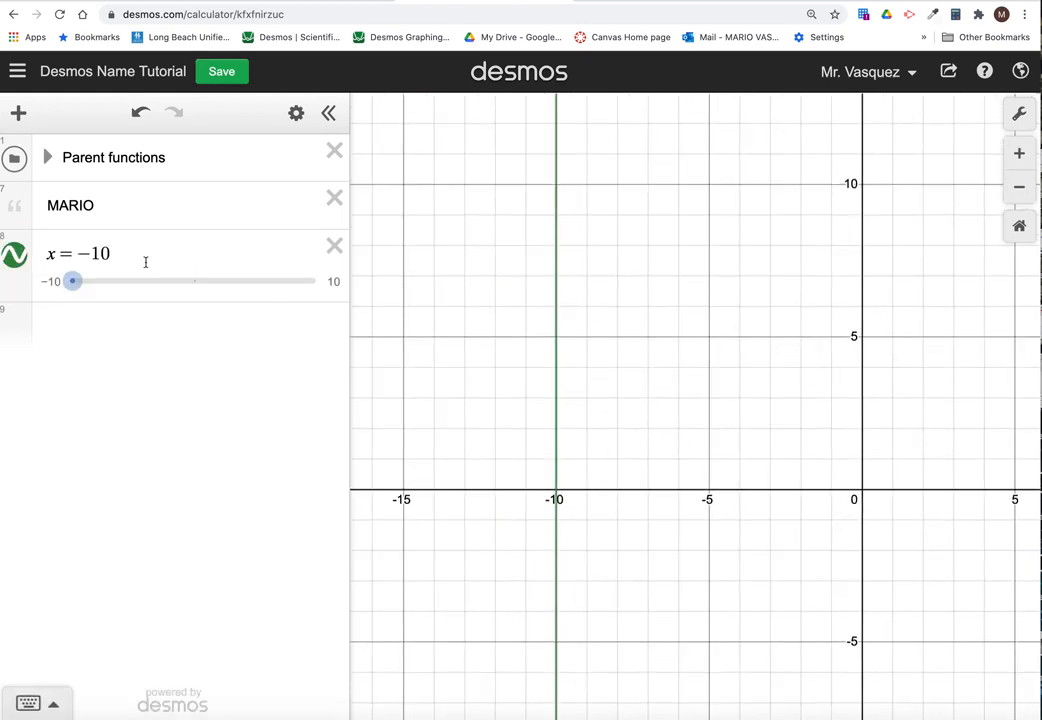
Display the coordinates of the point where the line x = -10 crosses the x-axis.
{"action": "left_click", "coordinate": [160, 261]}
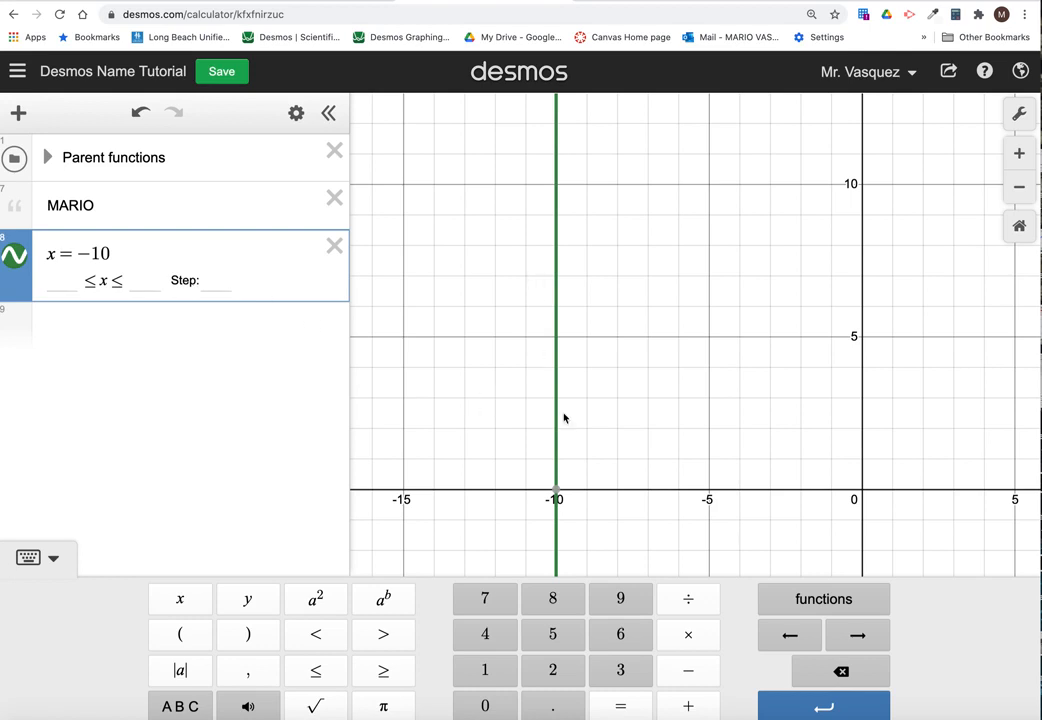
{"action": "mouse_move", "coordinate": [560, 498]}
{"action": "left_click", "coordinate": [557, 492]}
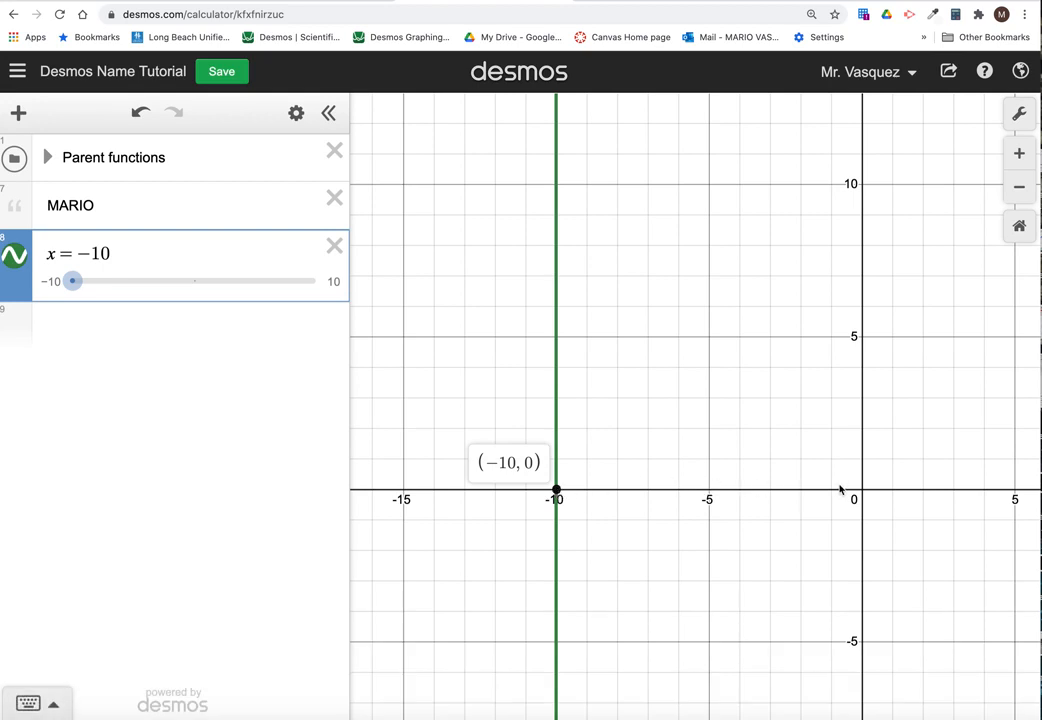
Restrict the vertical line x = -10 to the range {0 < y < 5}.
{"action": "left_click", "coordinate": [155, 260]}
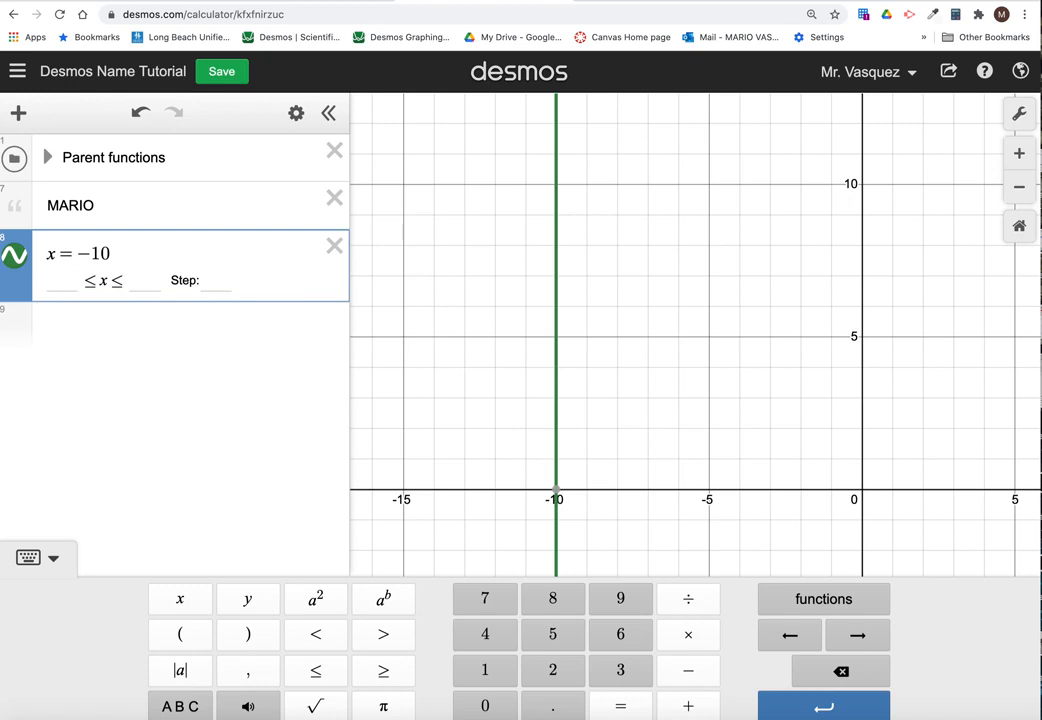
{"action": "type", "text": "{"}
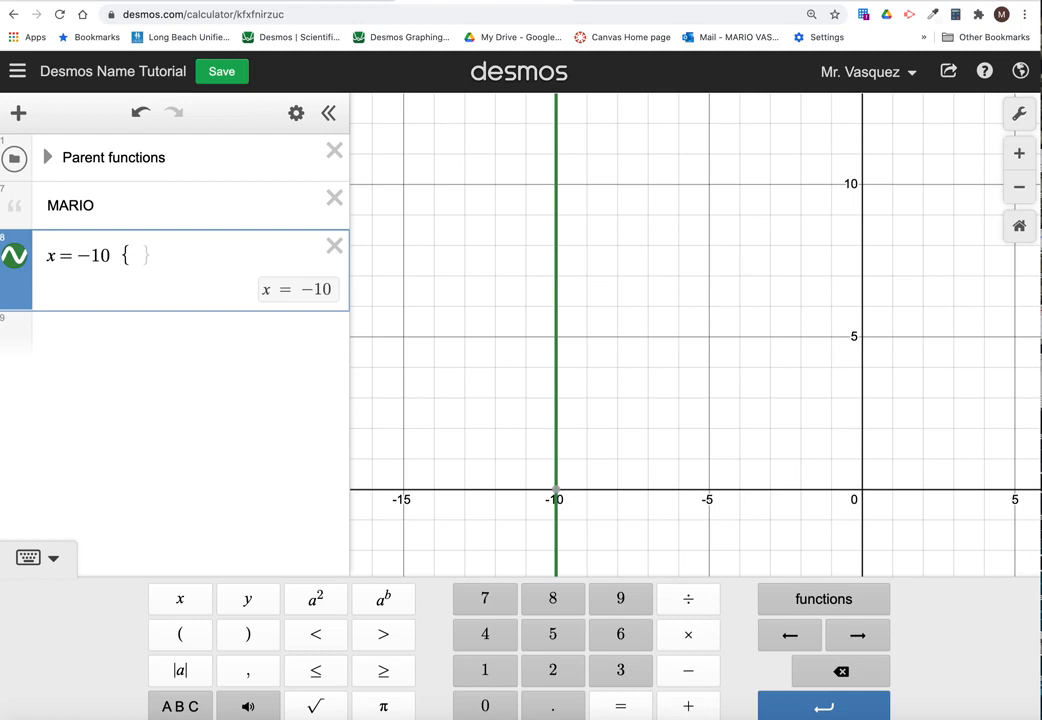
{"action": "type", "text": "0<y"}
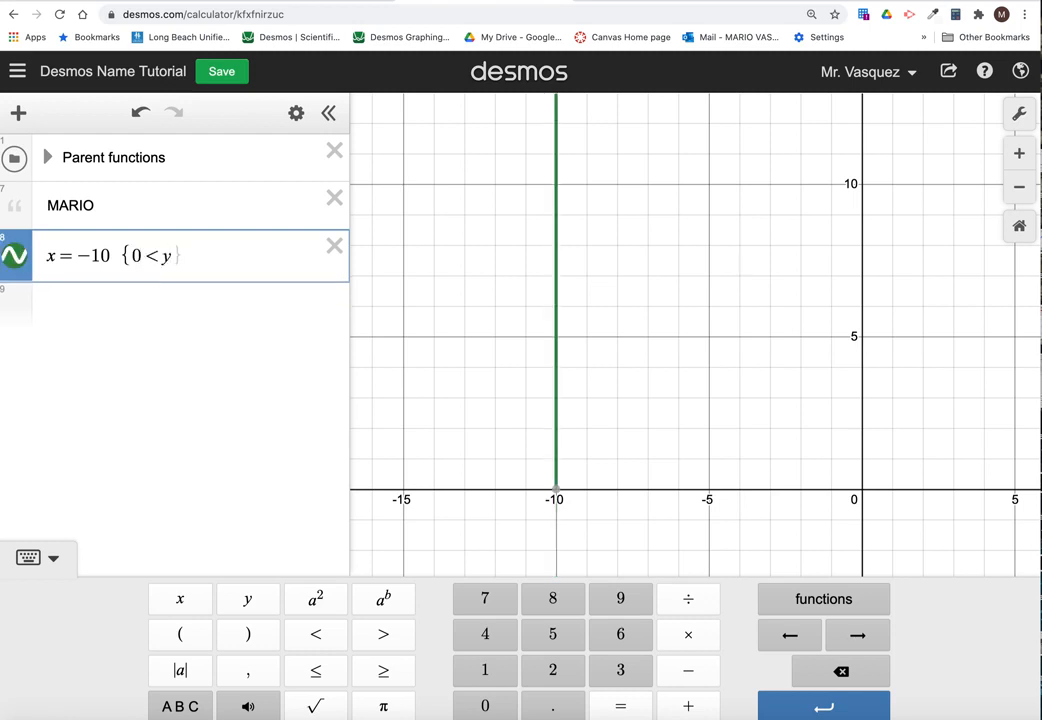
{"action": "type", "text": "<"}
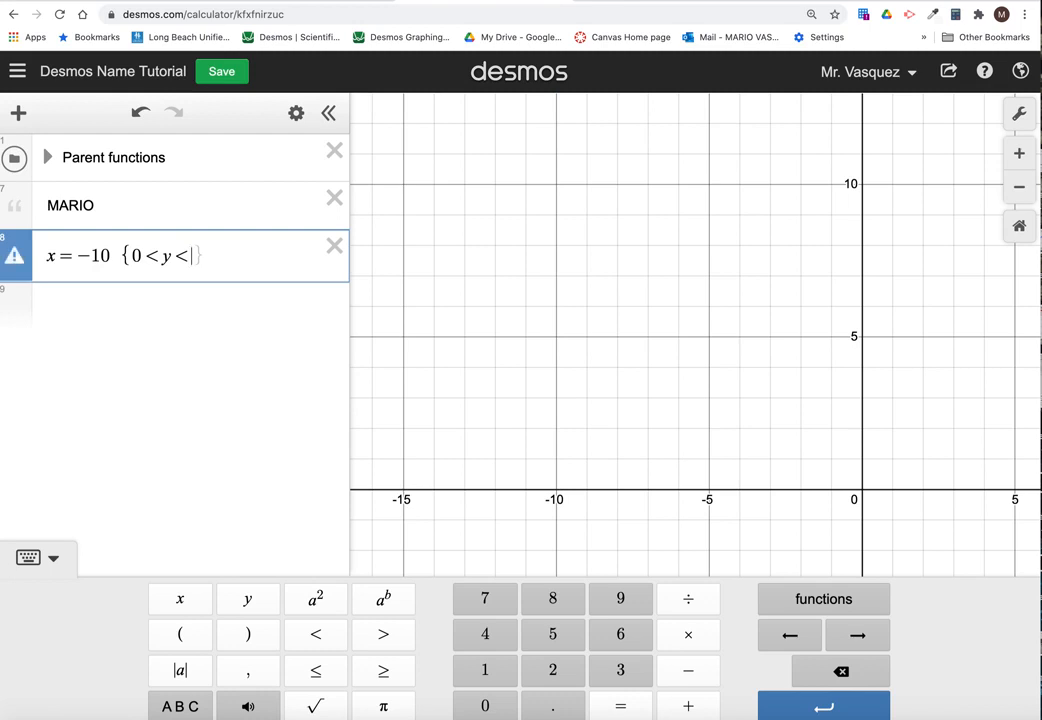
{"action": "type", "text": "5}"}
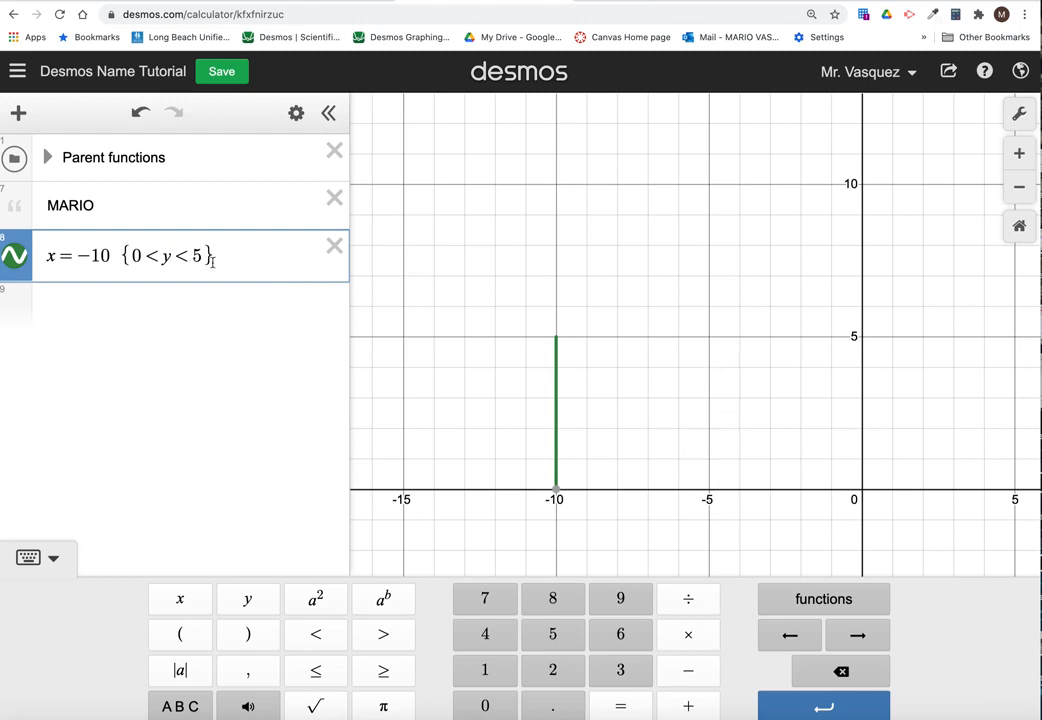
Duplicate the restricted line x = -10 into a new expression and change its equation to x = -5.
{"action": "left_click_drag", "start_coordinate": [215, 256], "coordinate": [32, 253]}
{"action": "key", "text": "ctrl+c"}
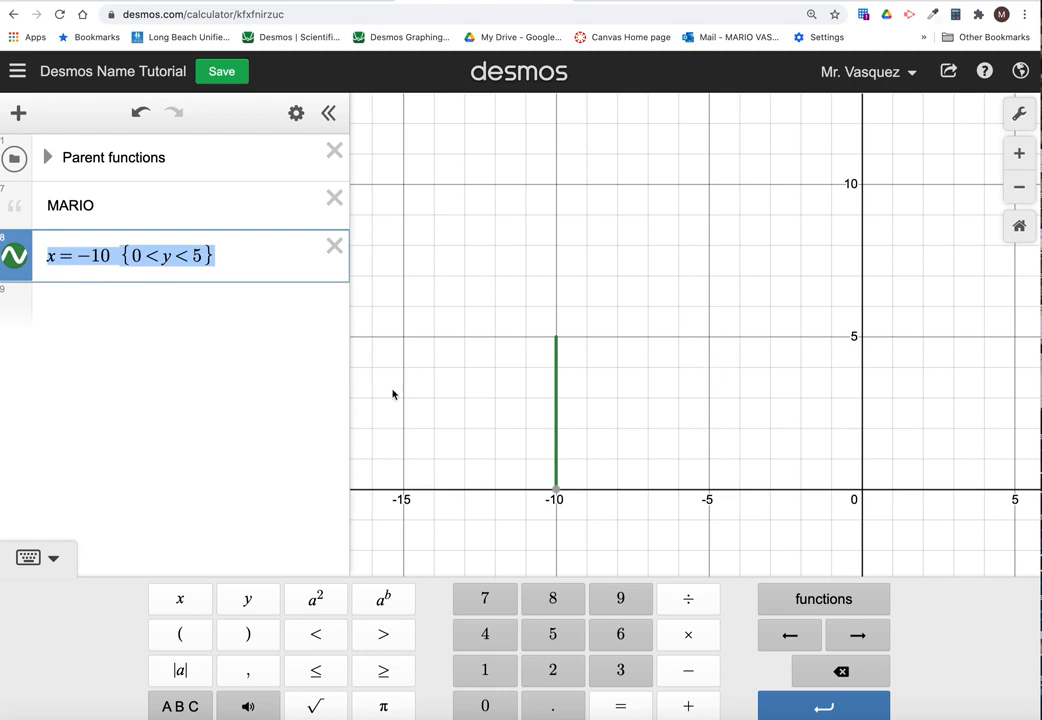
{"action": "left_click", "coordinate": [74, 298]}
{"action": "key", "text": "ctrl+v"}
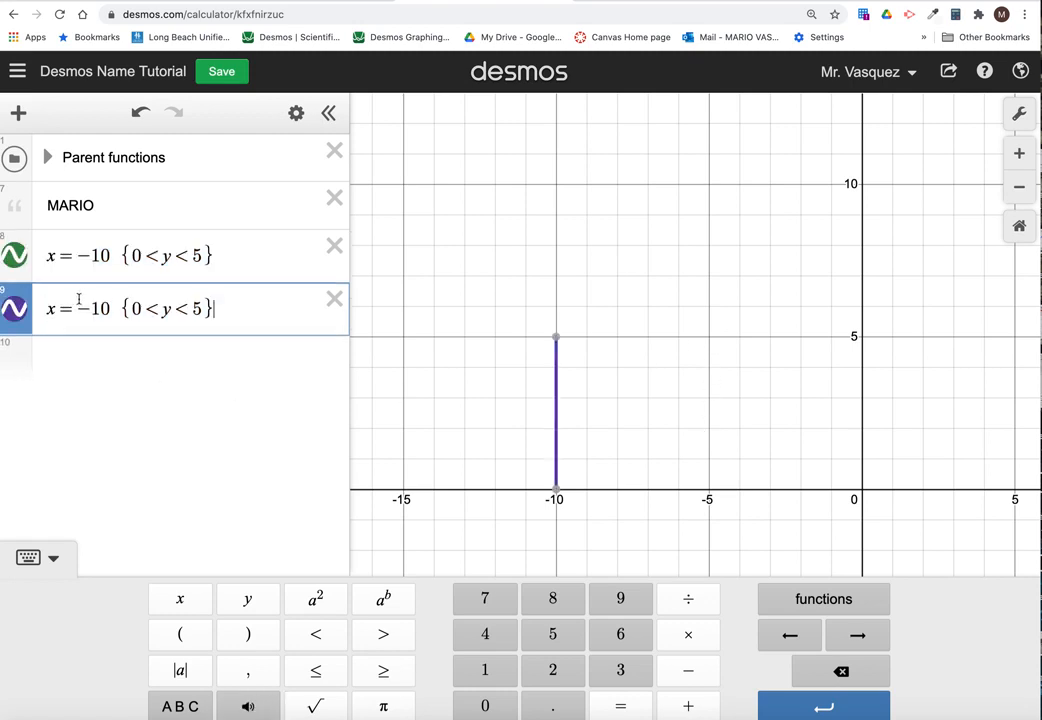
{"action": "key", "text": "BackSpace"}
{"action": "key", "text": "BackSpace"}
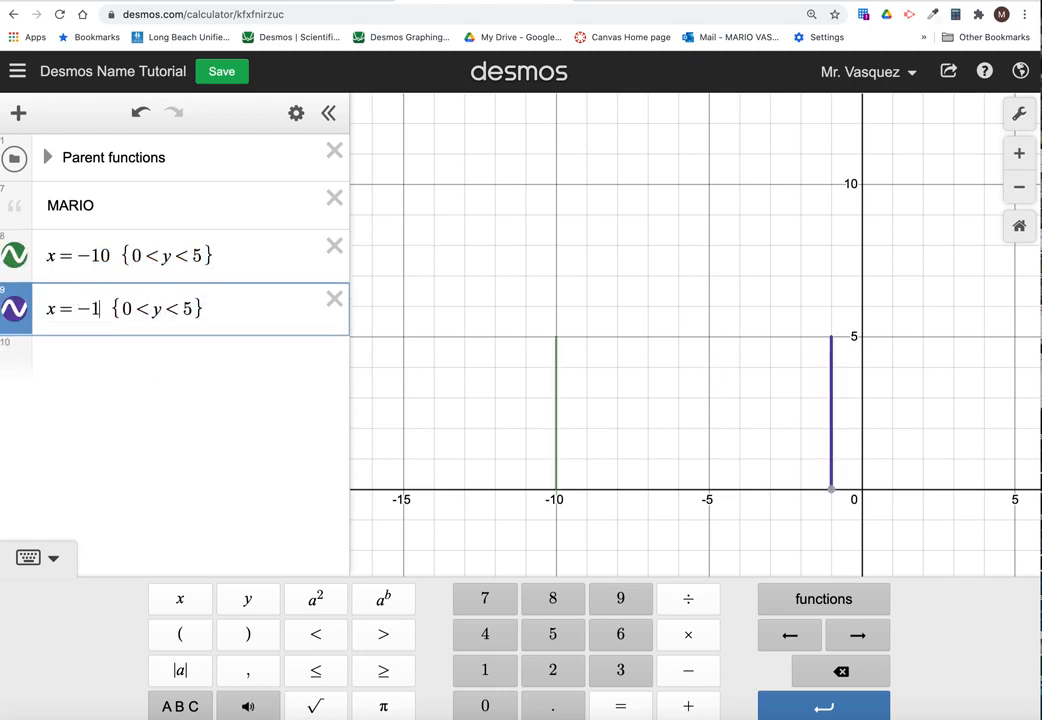
{"action": "type", "text": "5"}
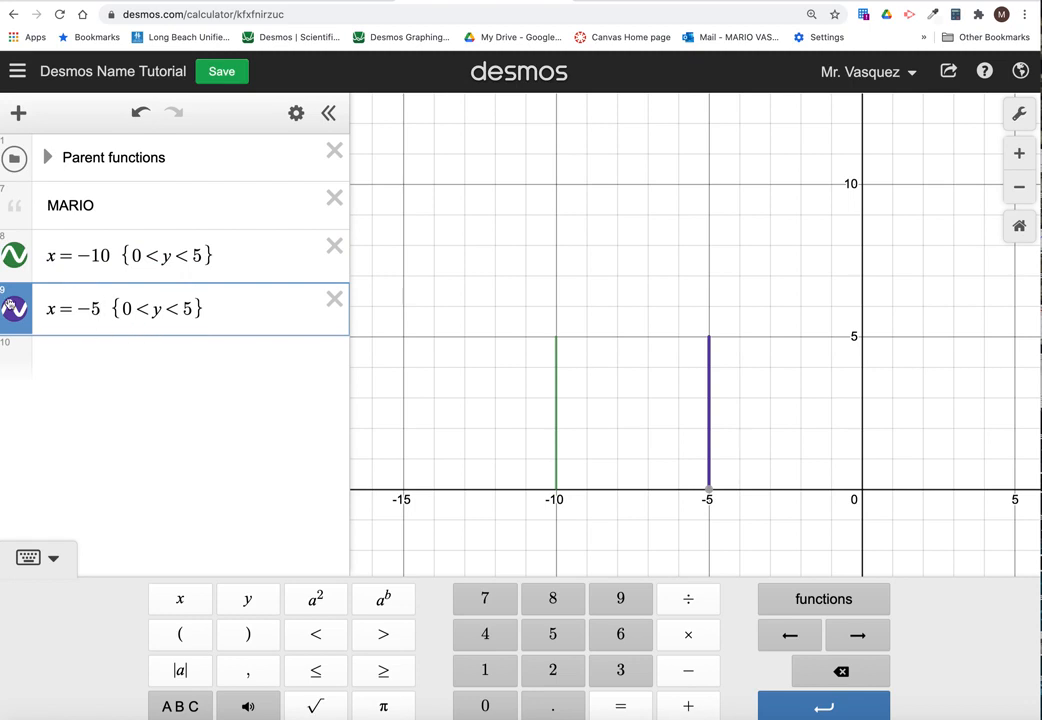
Colour the x = -5 stroke green to match the x = -10 stroke.
{"action": "left_click", "coordinate": [10, 307]}
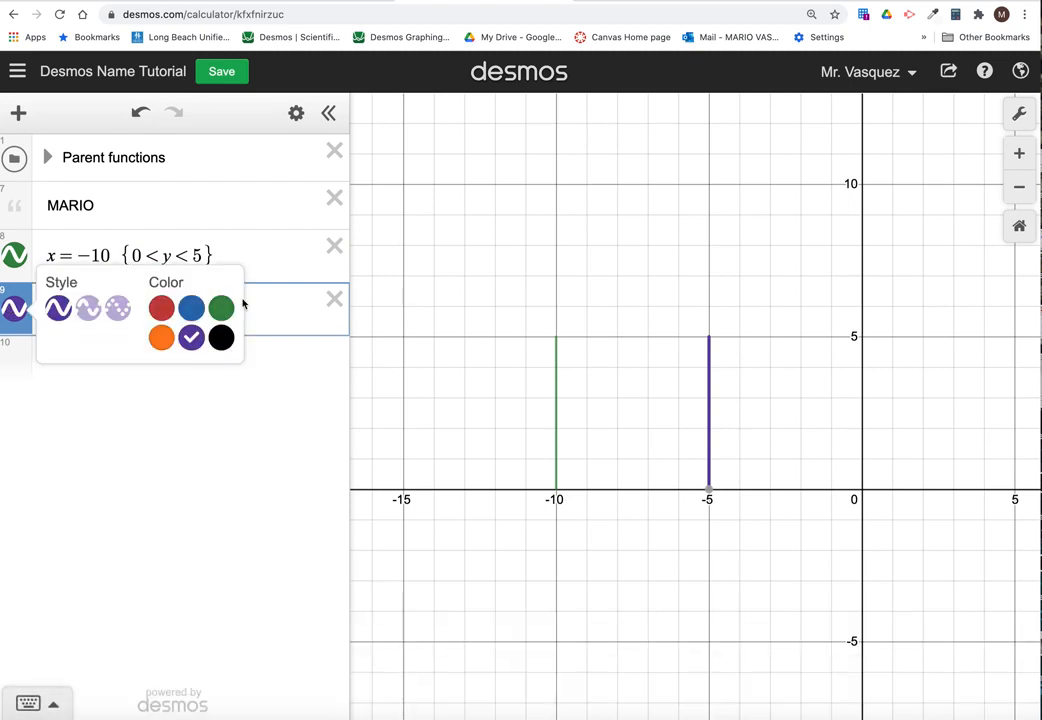
{"action": "left_click", "coordinate": [220, 309]}
{"action": "left_click", "coordinate": [256, 469]}
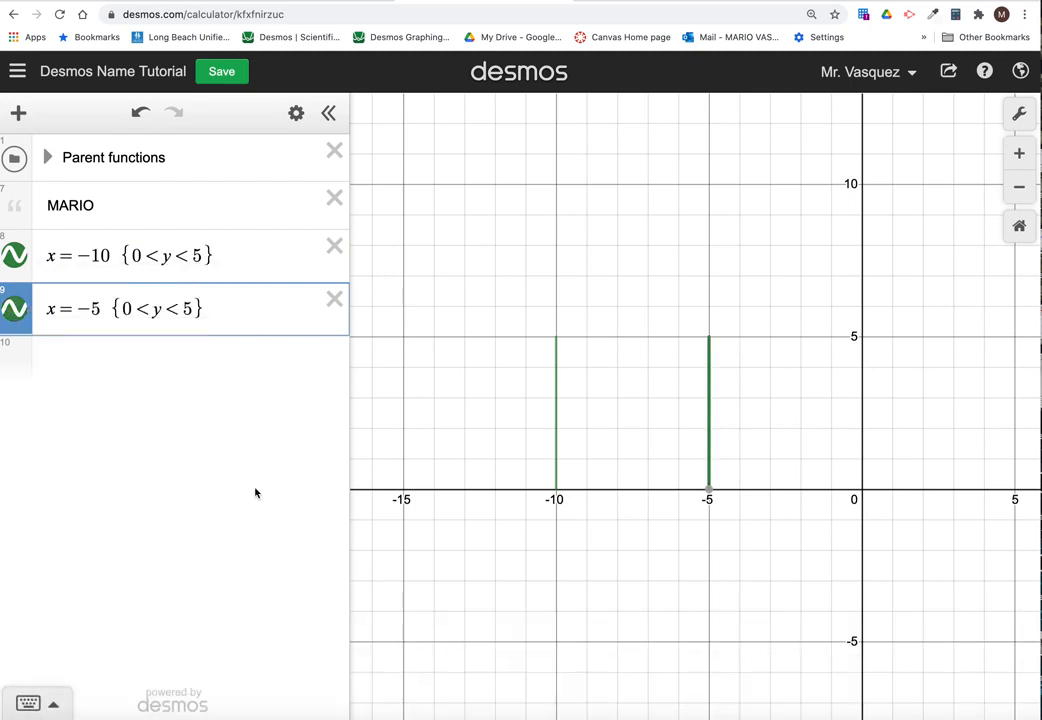
{"action": "left_click", "coordinate": [460, 453]}
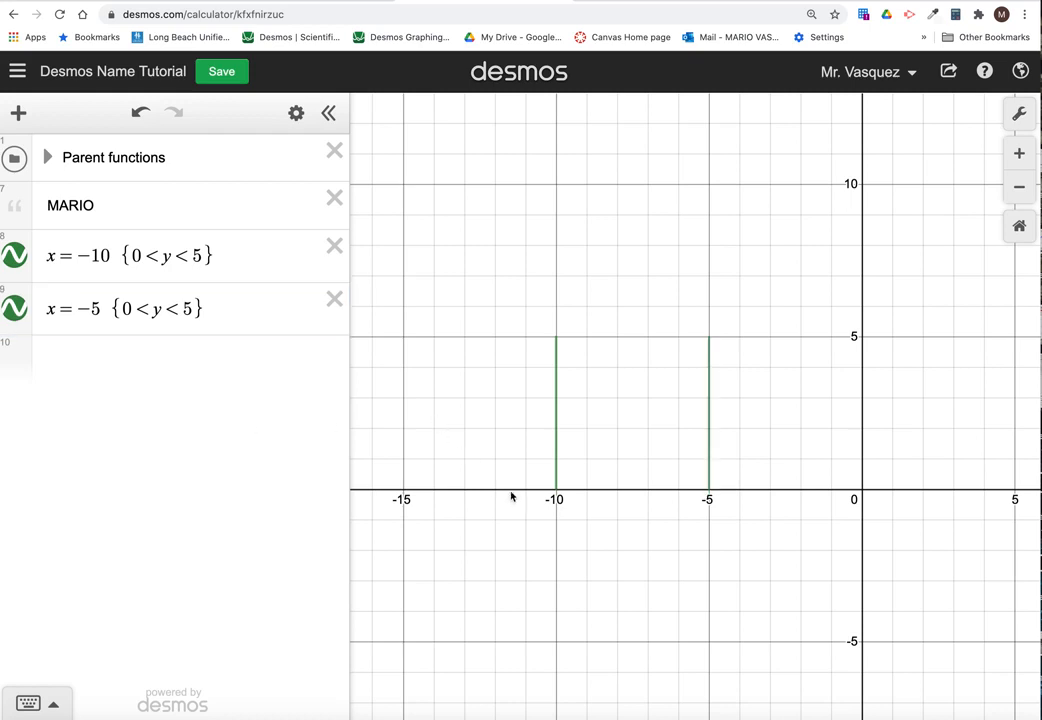
{"action": "left_click", "coordinate": [555, 452]}
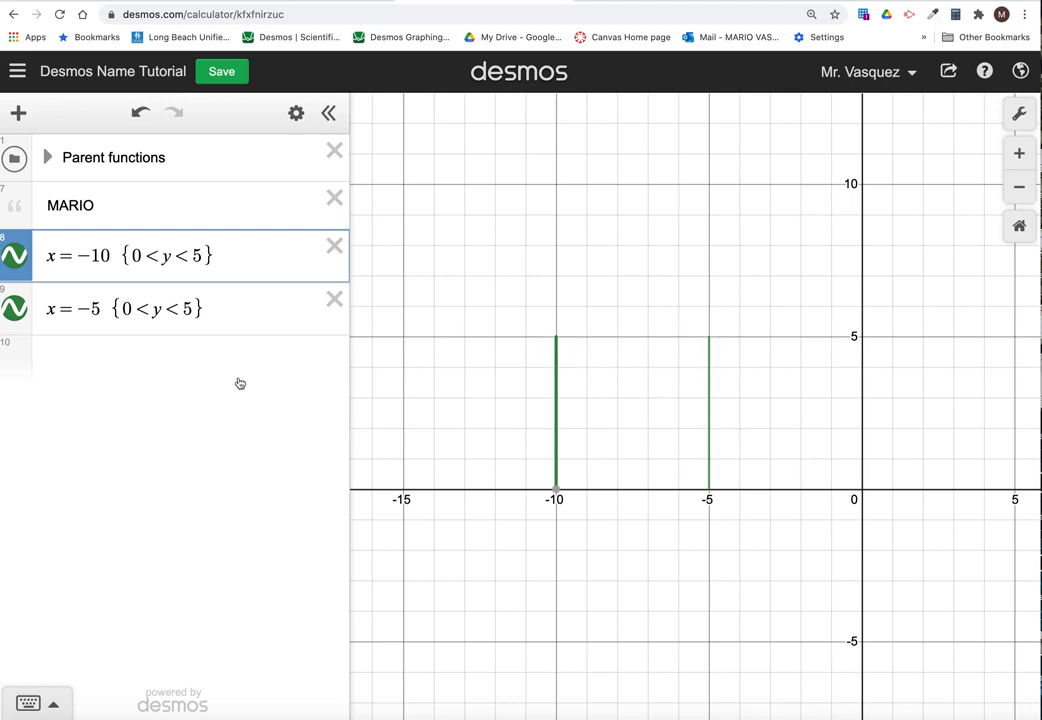
Enter the absolute value function y = |x| in a new expression line below the two vertical strokes.
{"action": "left_click", "coordinate": [129, 354]}
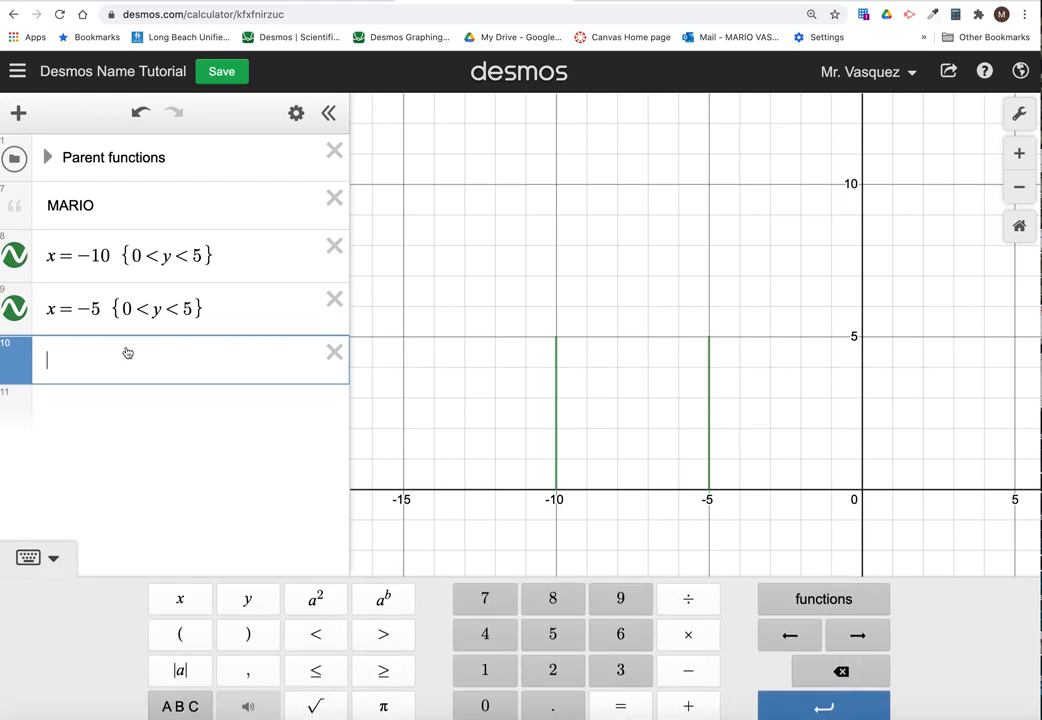
{"action": "type", "text": "y="}
{"action": "type", "text": "|"}
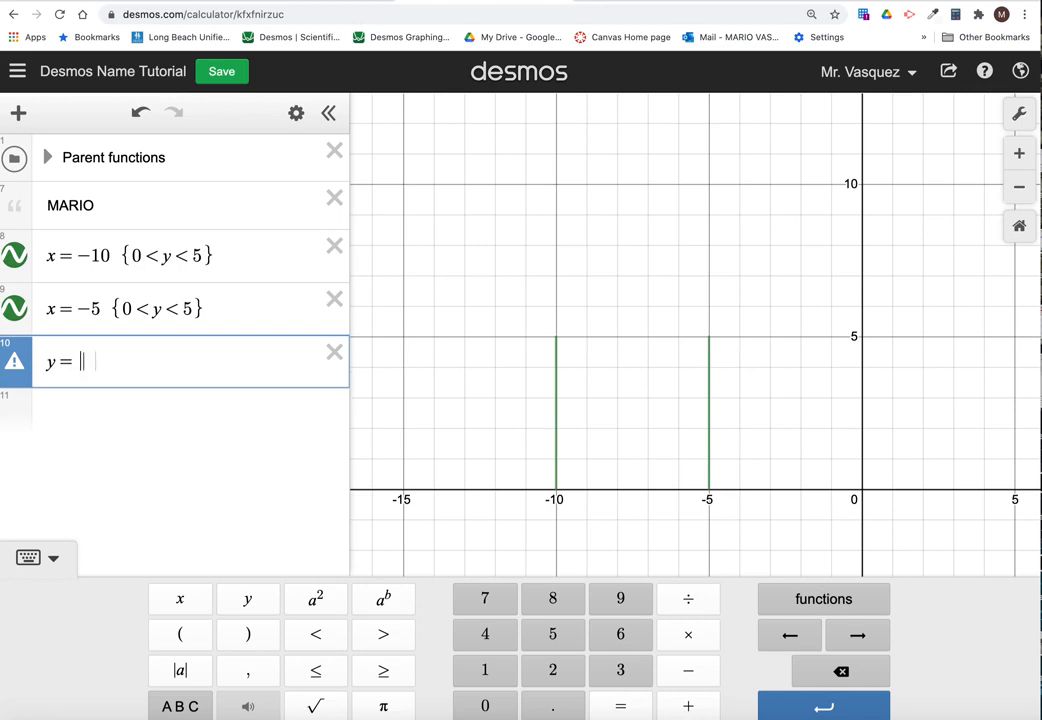
{"action": "type", "text": "|"}
{"action": "key", "text": "Left"}
{"action": "type", "text": "x"}
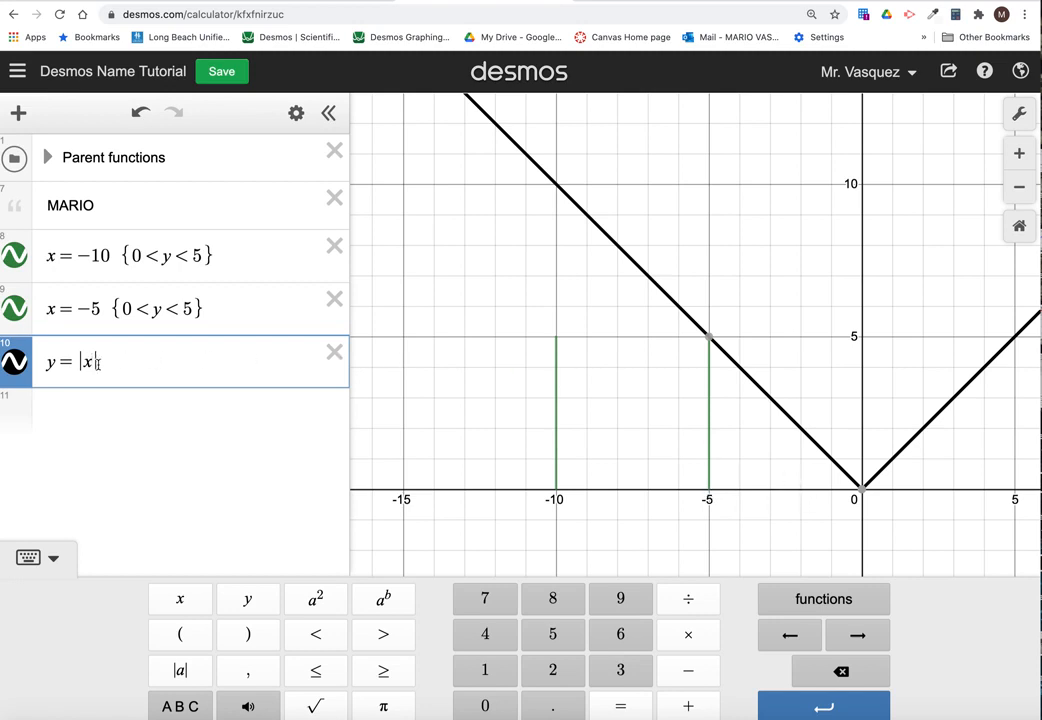
Shift the absolute value graph horizontally by changing its equation to y = |x + 7.5|.
{"action": "key", "text": "BackSpace"}
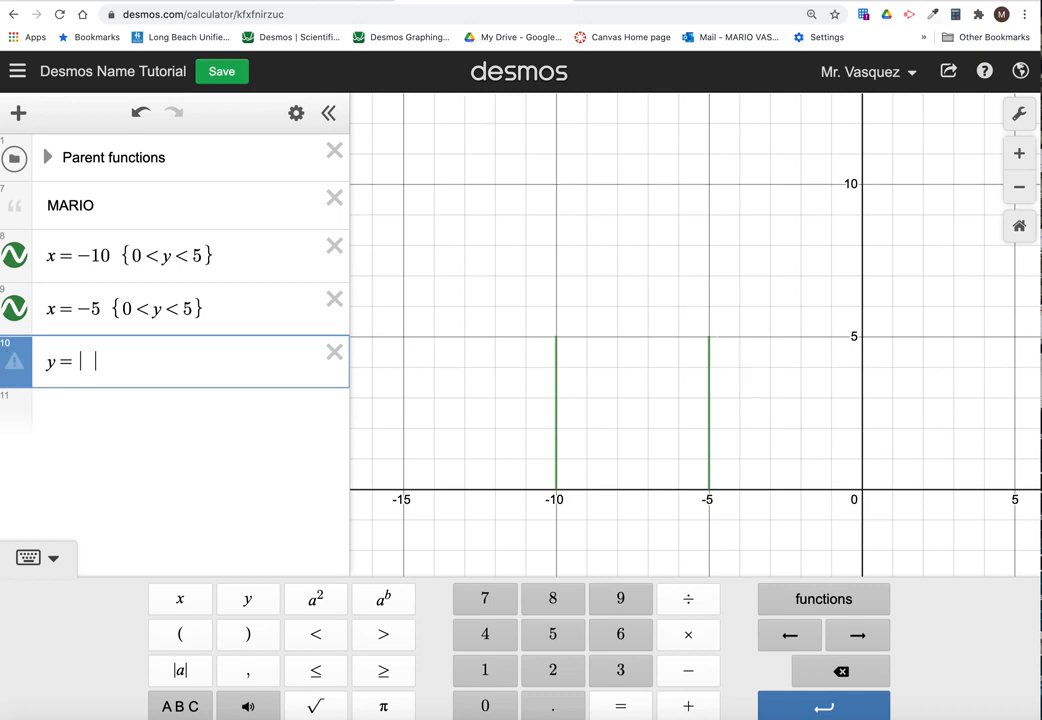
{"action": "type", "text": "7.5"}
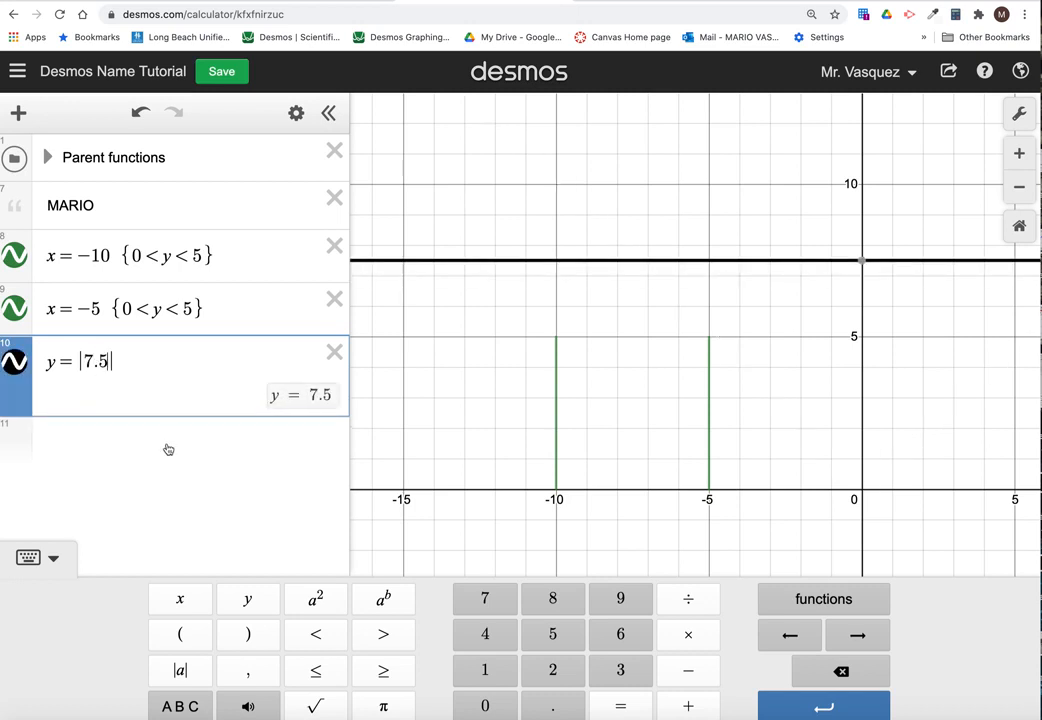
{"action": "left_click", "coordinate": [86, 361]}
{"action": "type", "text": "x"}
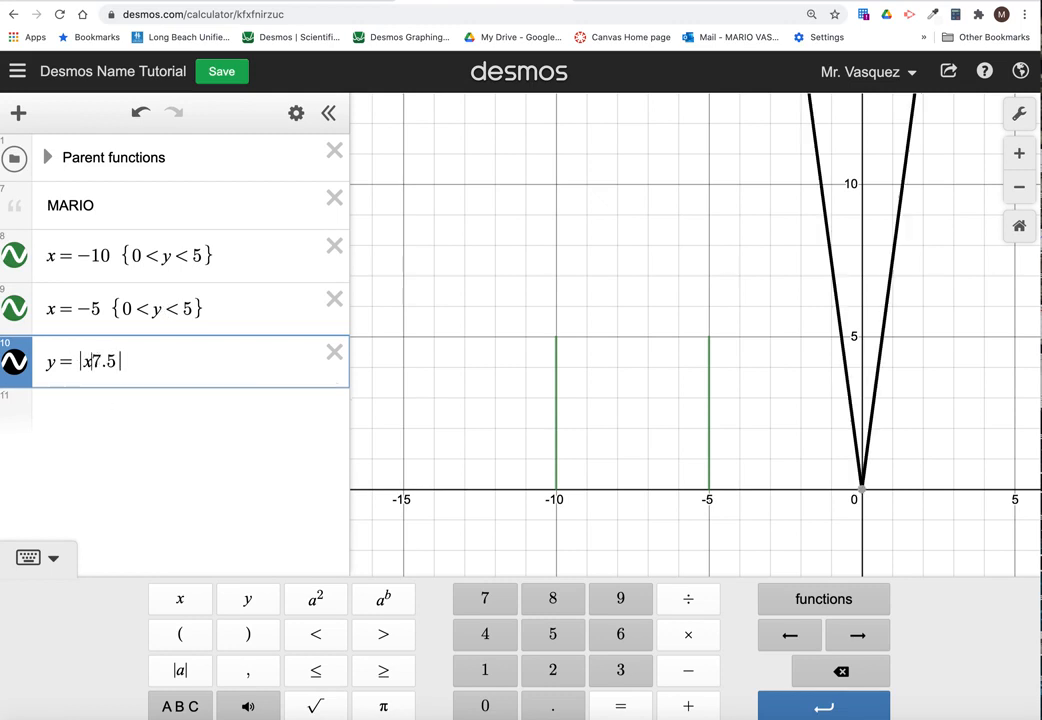
{"action": "type", "text": "+"}
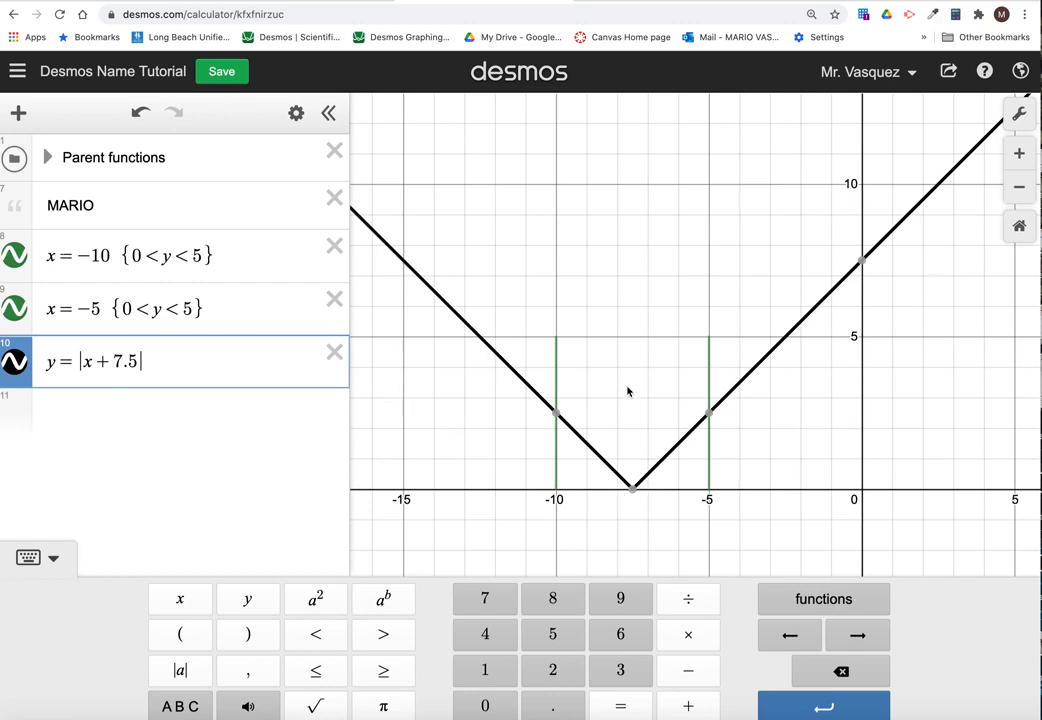
Shift the absolute value graph up by adding 2.5 after the absolute value bars.
{"action": "left_click", "coordinate": [157, 370]}
{"action": "type", "text": "+ "}
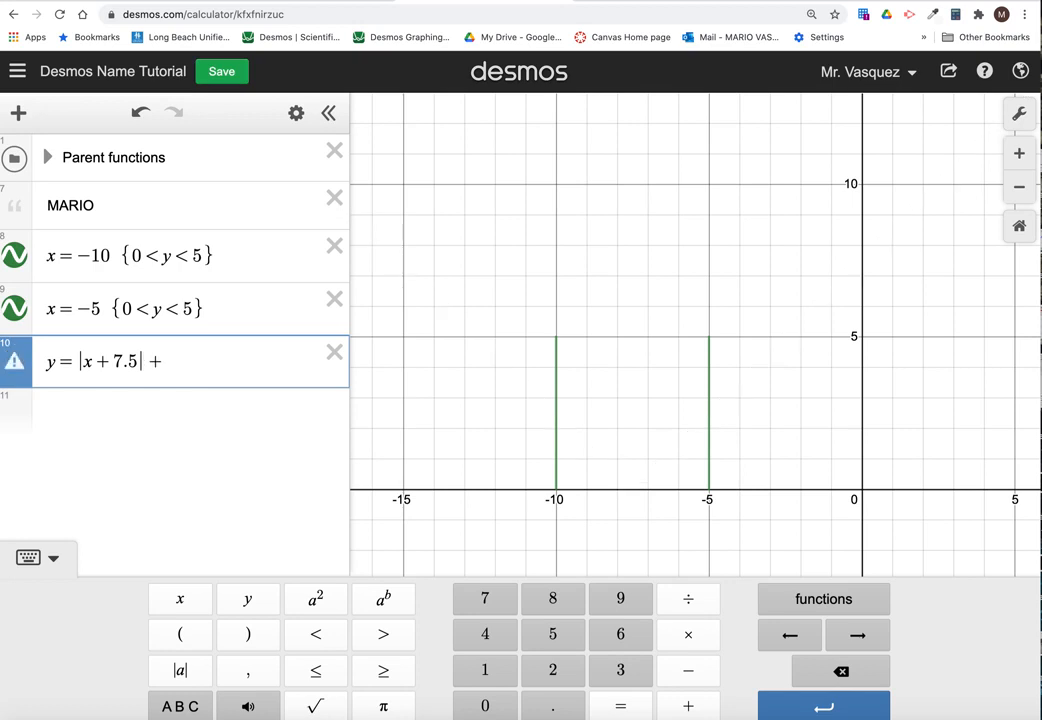
{"action": "type", "text": "2.5"}
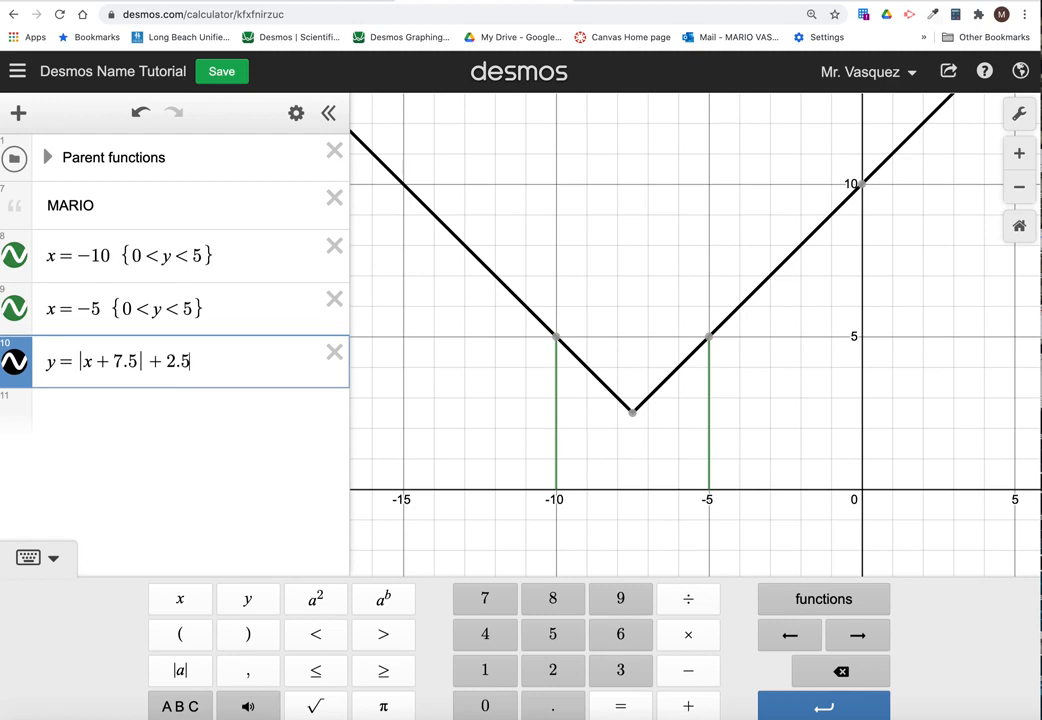
Colour the absolute value graph purple.
{"action": "left_click", "coordinate": [16, 361]}
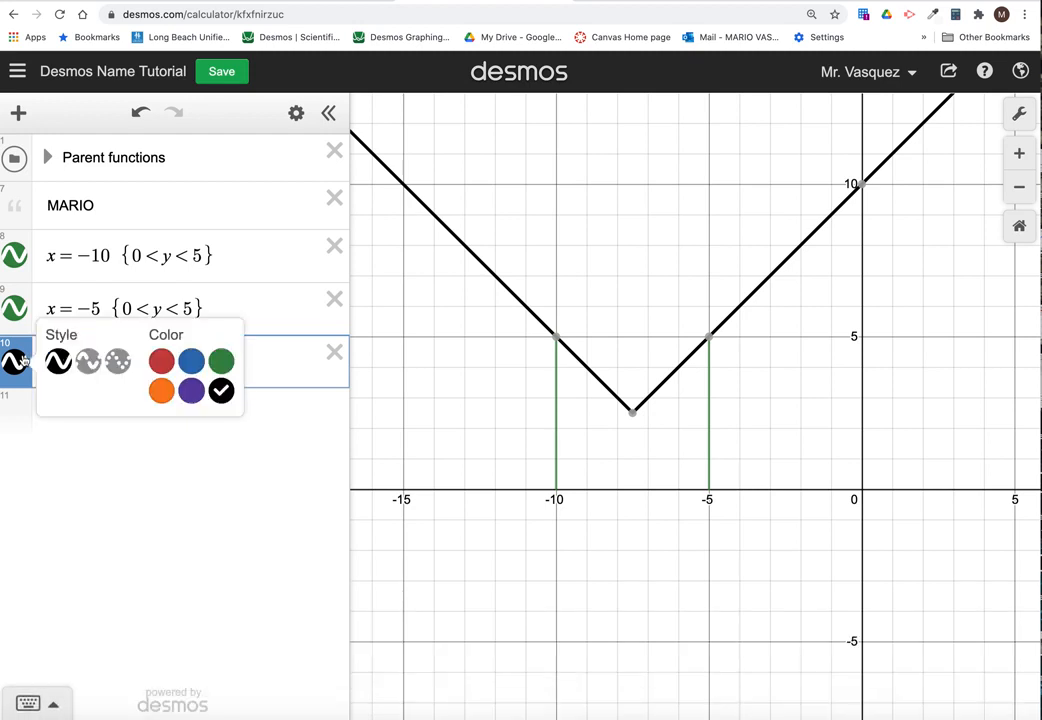
{"action": "left_click", "coordinate": [220, 362]}
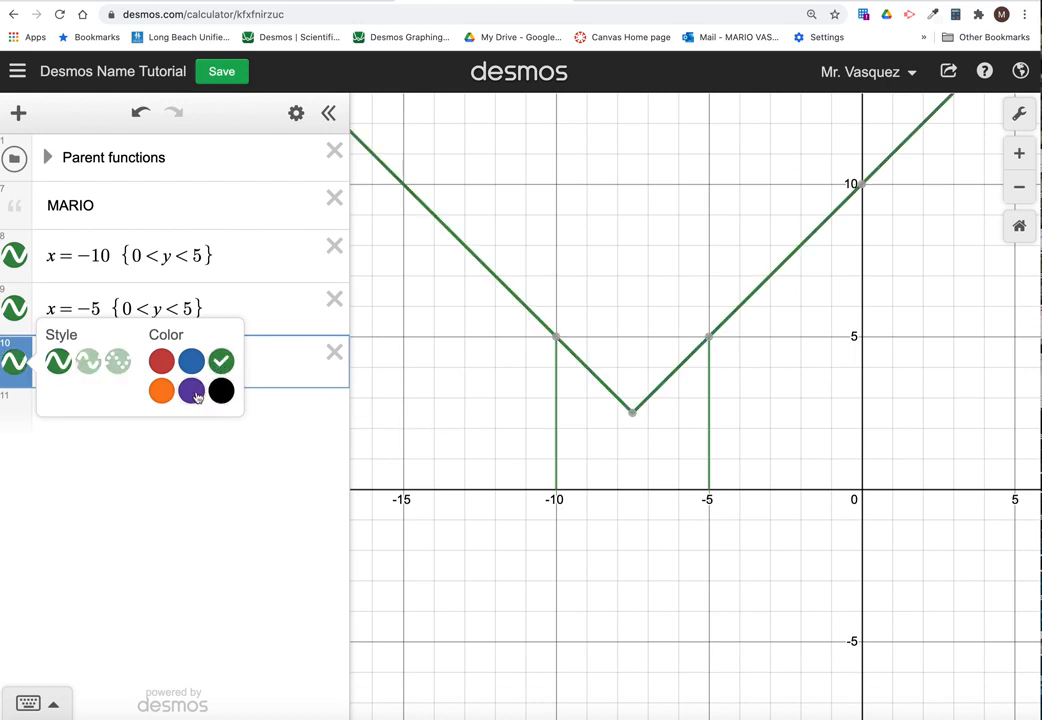
{"action": "left_click", "coordinate": [191, 391]}
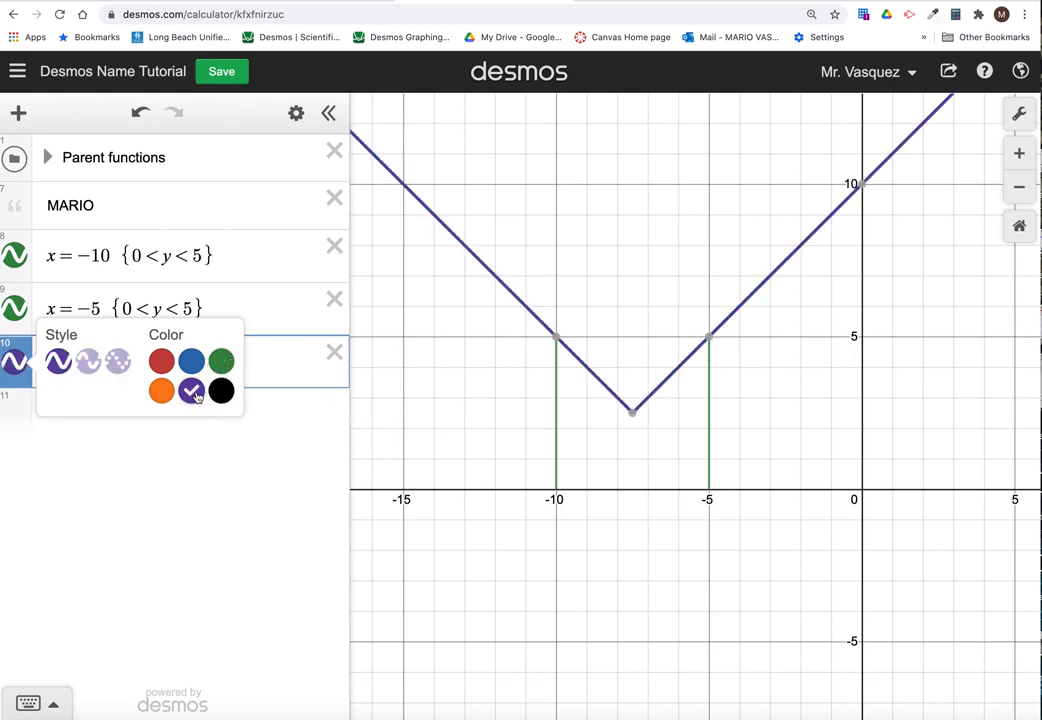
{"action": "left_click", "coordinate": [36, 531]}
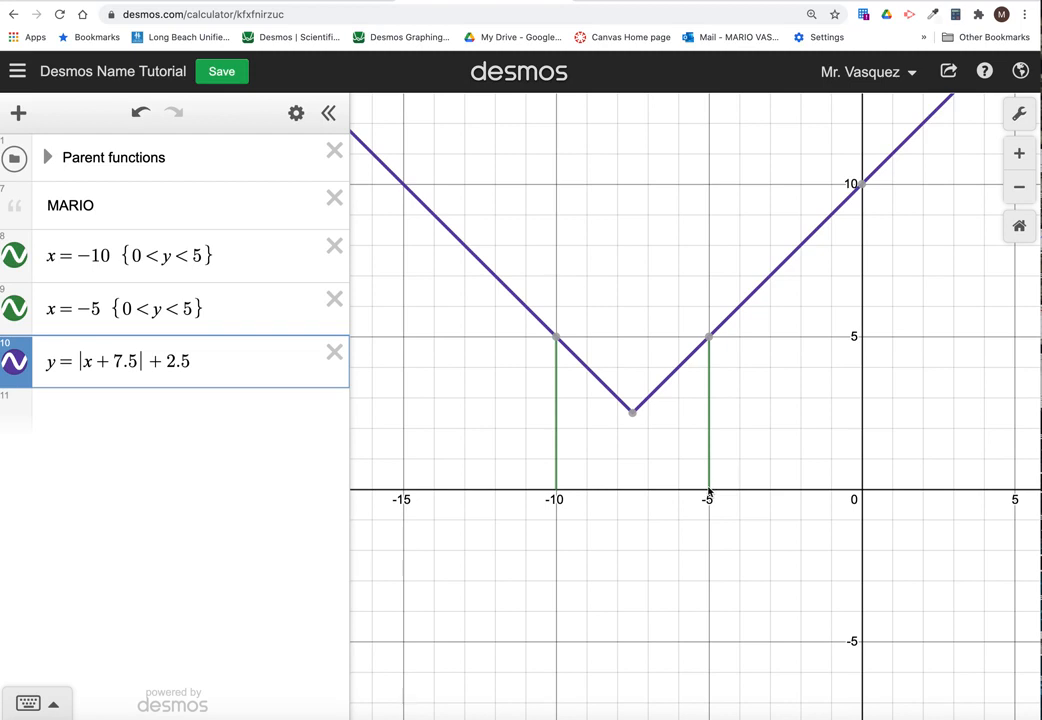
Check where the absolute value graph meets the two strokes and restrict it to {-10 ≤ x ≤ -5}.
{"action": "left_click", "coordinate": [709, 338]}
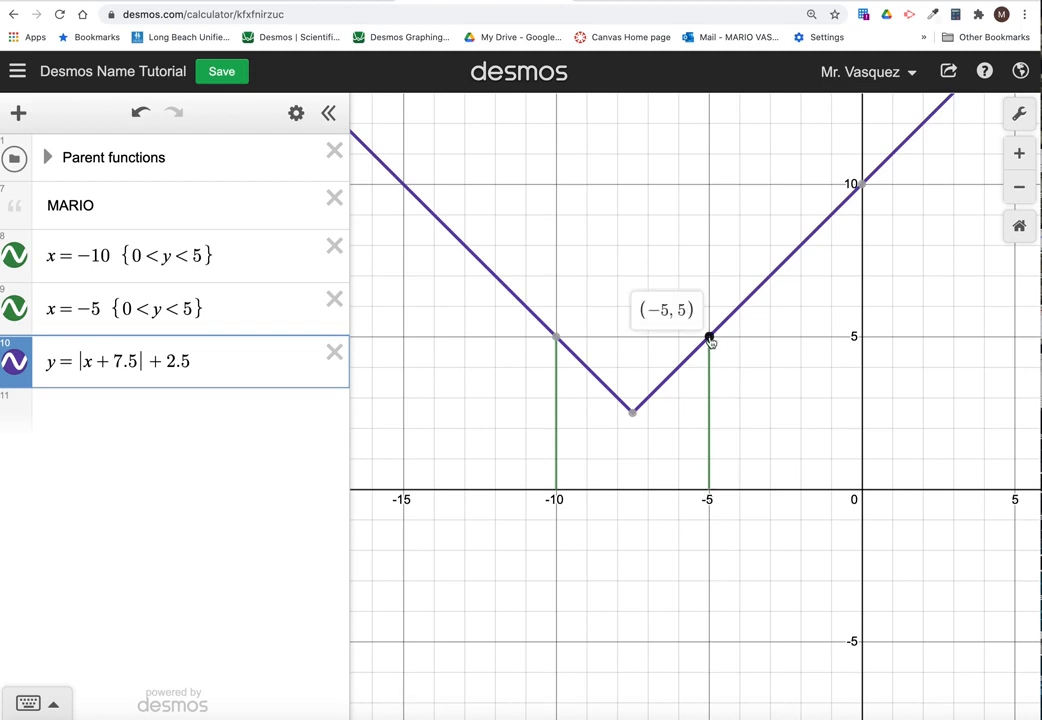
{"action": "left_click", "coordinate": [555, 337]}
{"action": "left_click", "coordinate": [232, 362]}
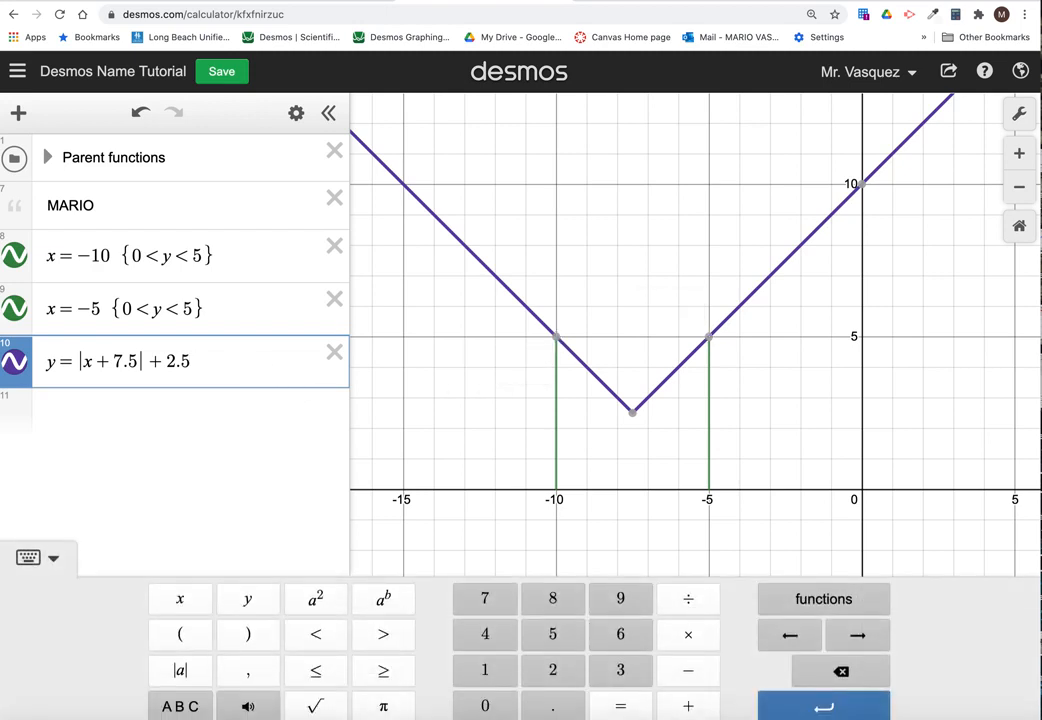
{"action": "type", "text": "{"}
{"action": "mouse_move", "coordinate": [555, 340]}
{"action": "type", "text": "-10"}
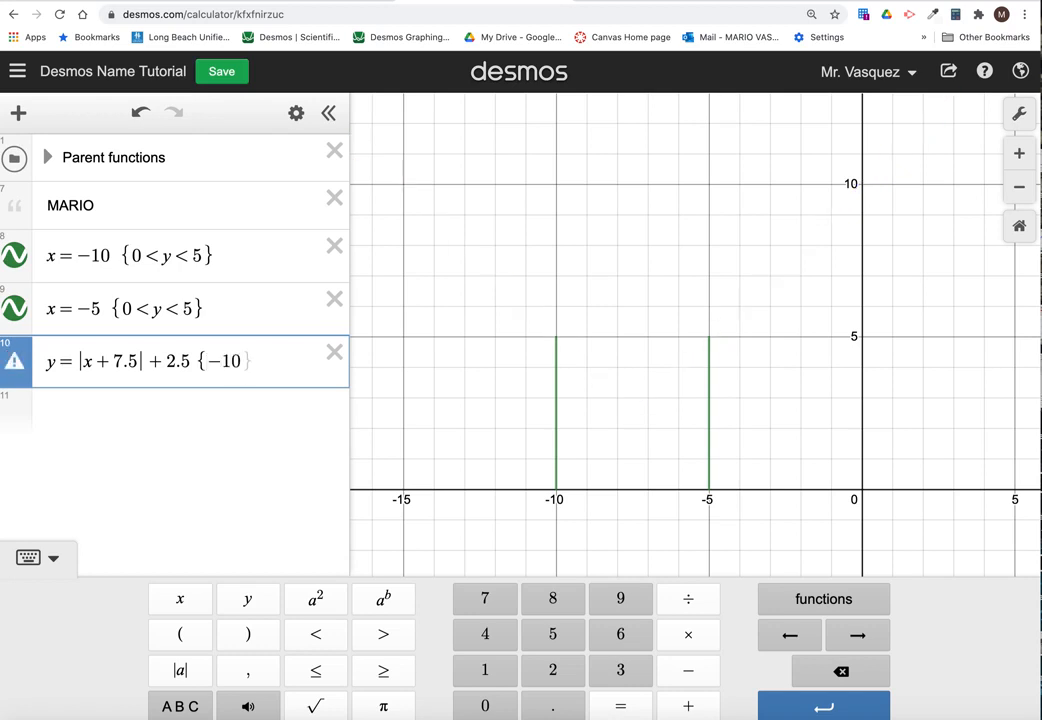
{"action": "type", "text": "<="}
{"action": "type", "text": "x"}
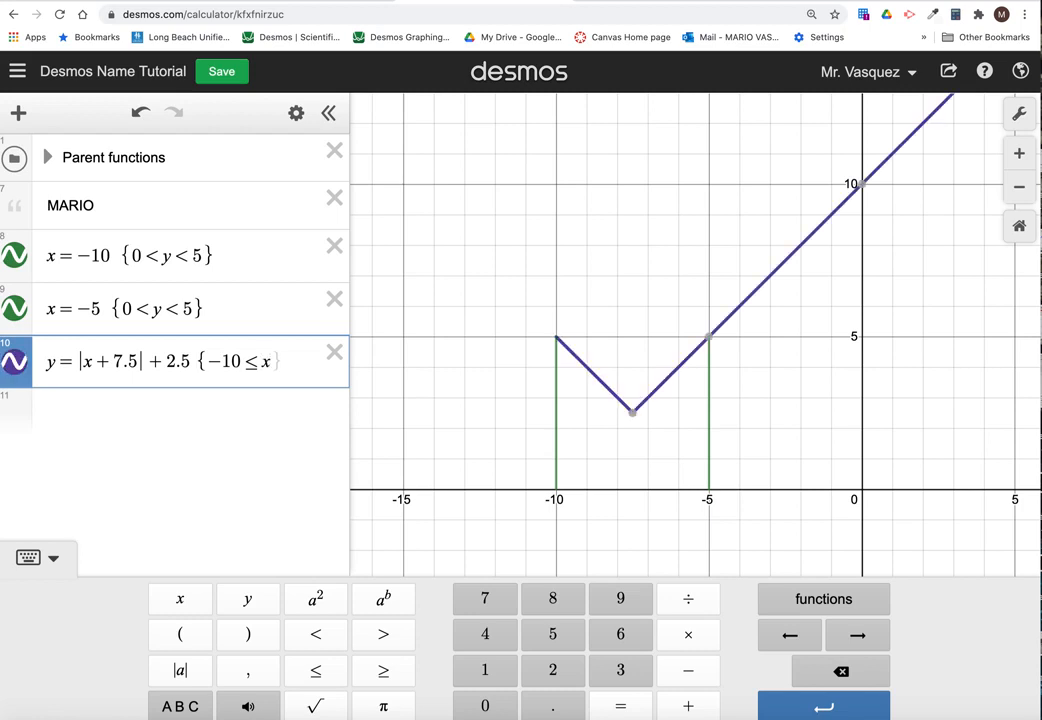
{"action": "left_click", "coordinate": [330, 668]}
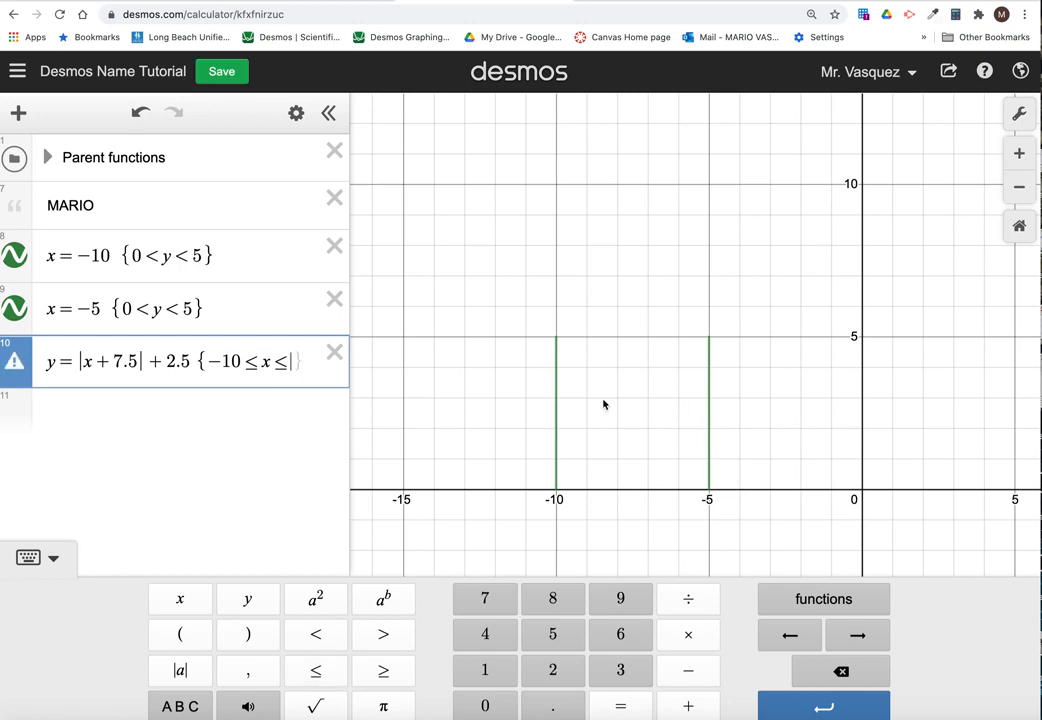
{"action": "type", "text": "-5"}
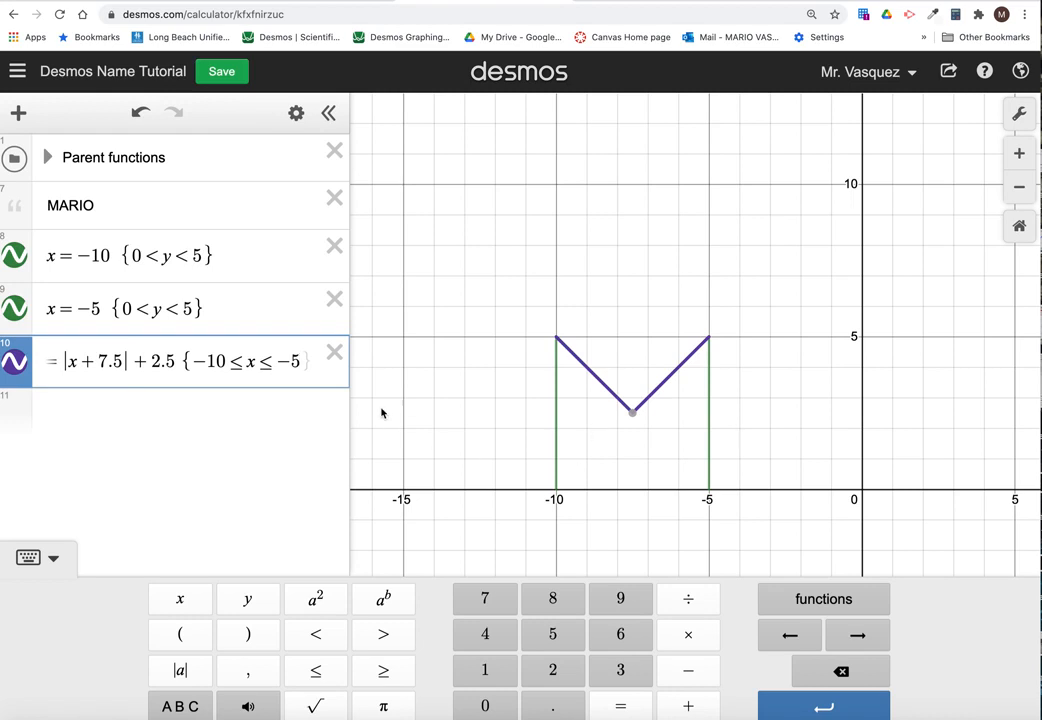
Remove the second inequality sign in the absolute value restriction and re-enter it as ≤.
{"action": "left_click_drag", "start_coordinate": [276, 367], "coordinate": [262, 366]}
{"action": "key", "text": "BackSpace"}
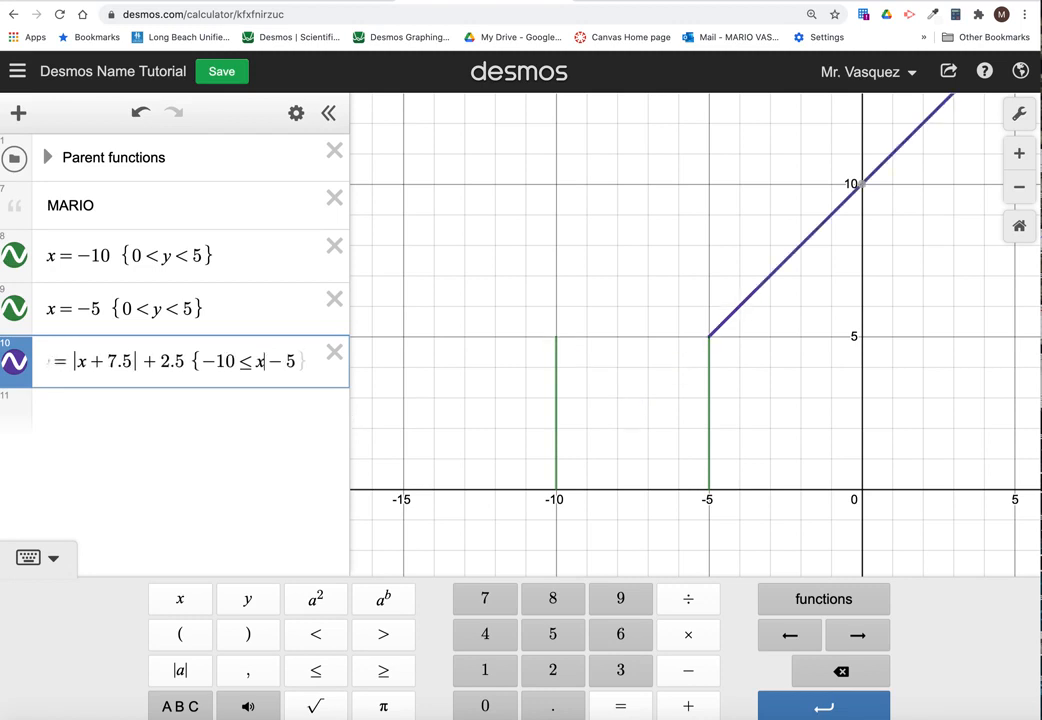
{"action": "type", "text": "<="}
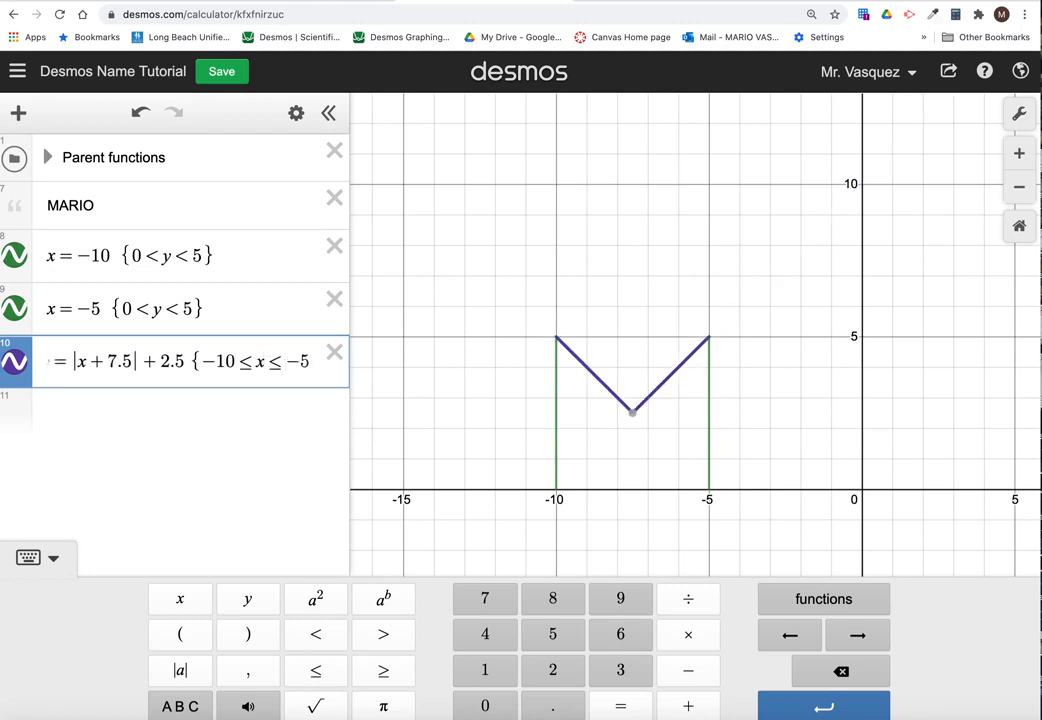
{"action": "type", "text": "]"}
{"action": "key", "text": "BackSpace"}
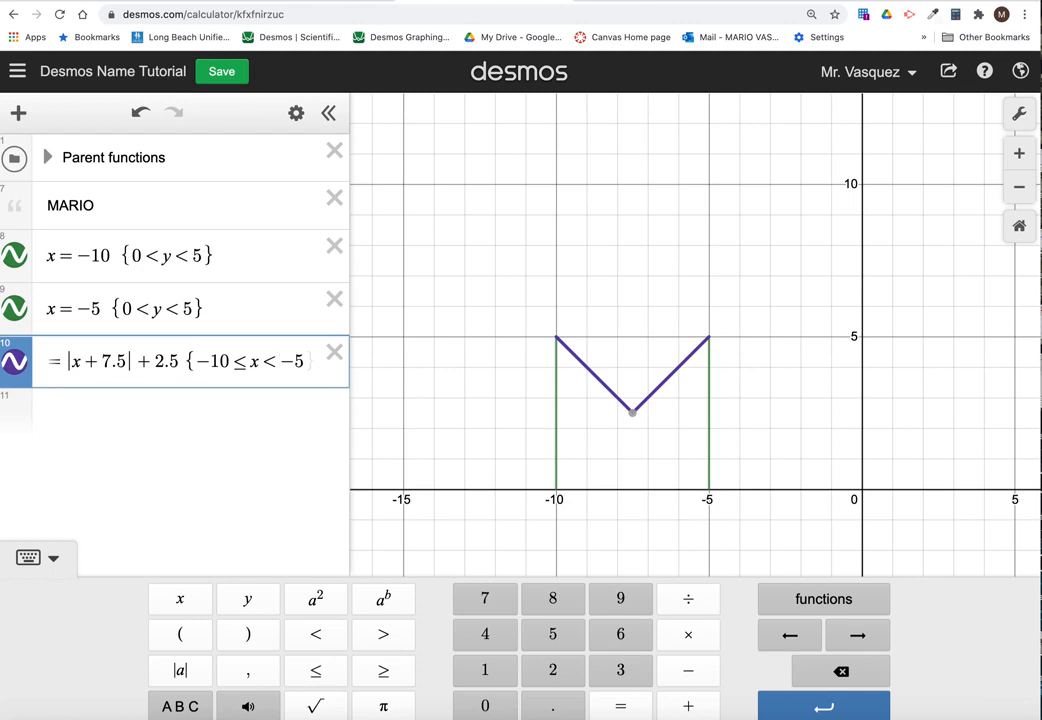
{"action": "key", "text": "BackSpace"}
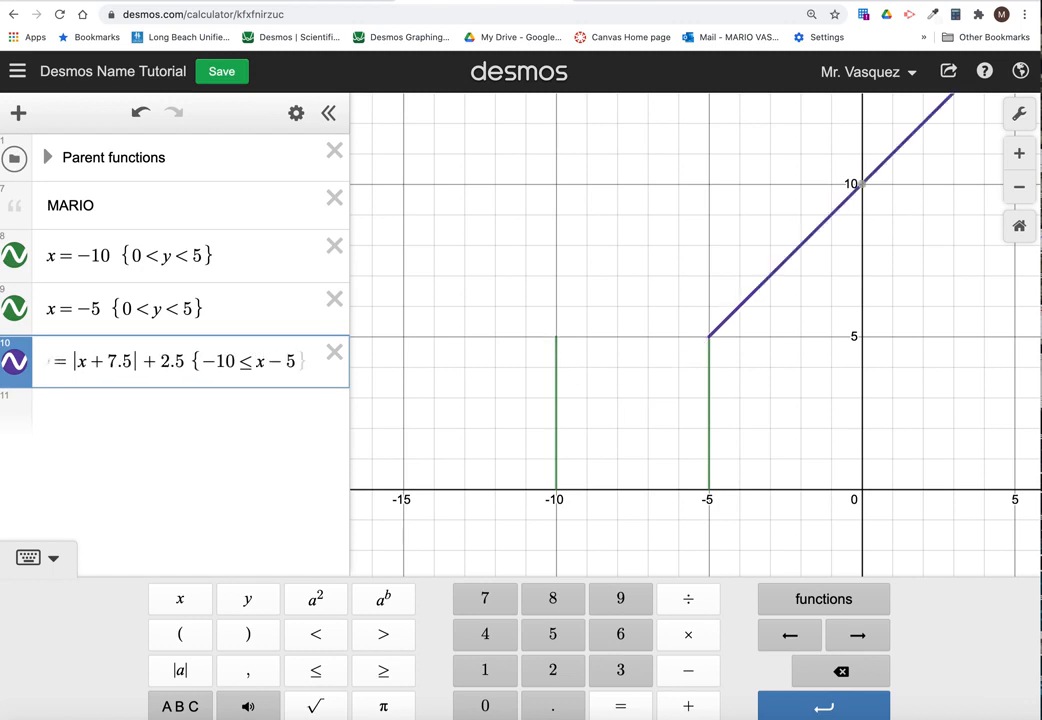
{"action": "type", "text": "<="}
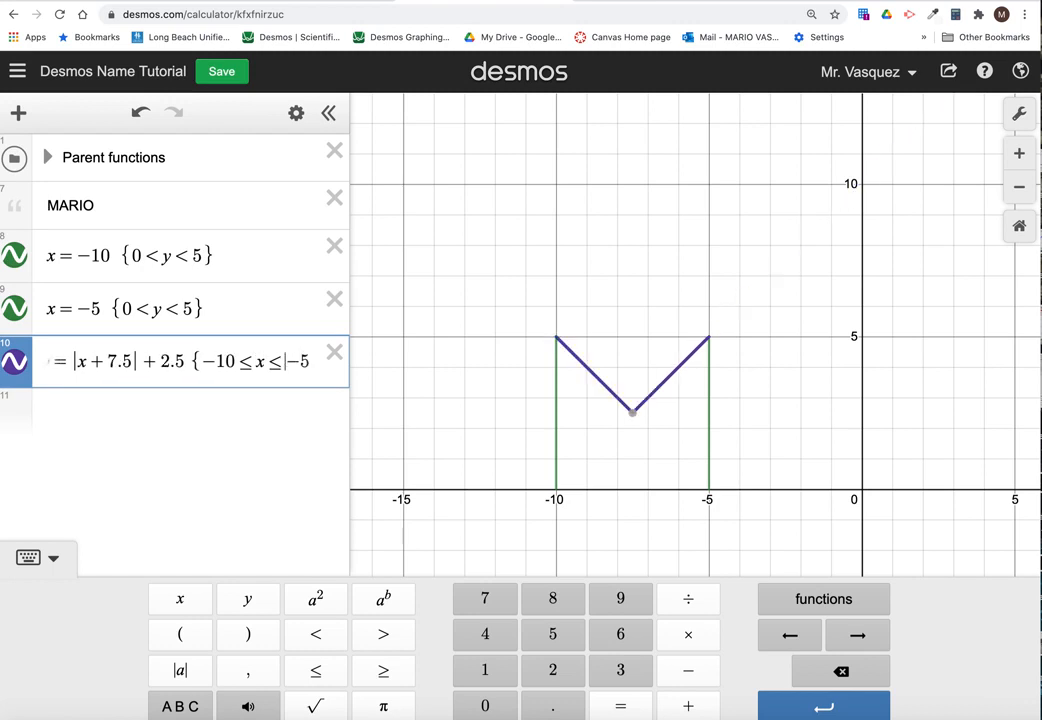
Delete the absolute value expression, undo the deletion and place the cursor within its domain restriction.
{"action": "left_click", "coordinate": [709, 340]}
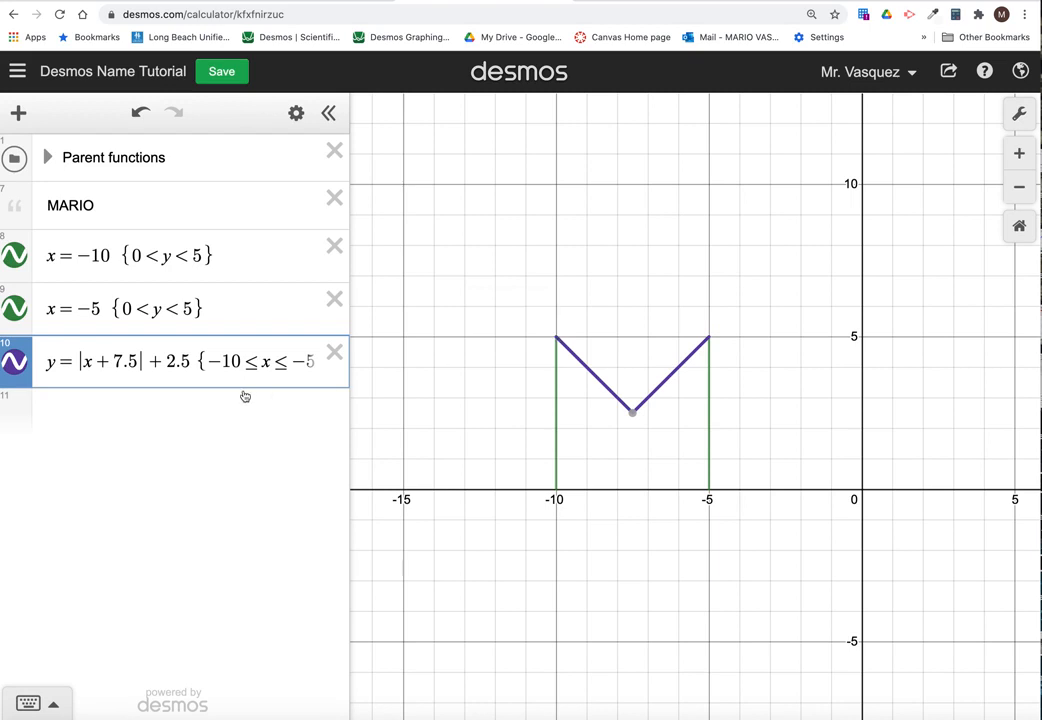
{"action": "left_click", "coordinate": [334, 352]}
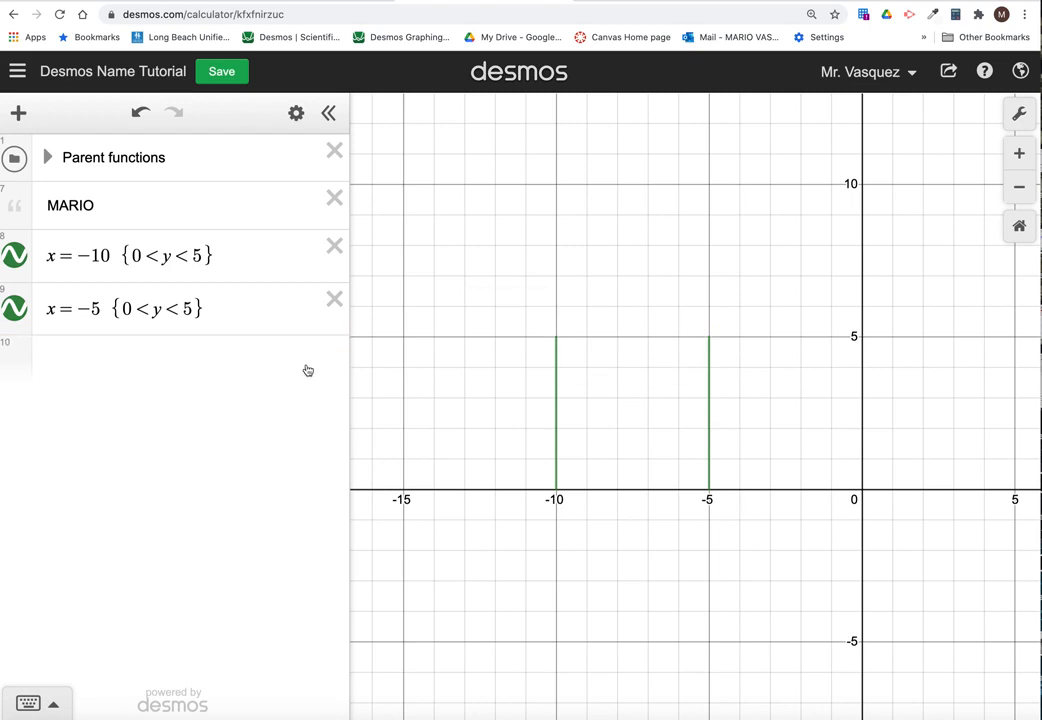
{"action": "key", "text": "ctrl+z"}
{"action": "left_click", "coordinate": [250, 360]}
{"action": "left_click_drag", "start_coordinate": [203, 362], "coordinate": [321, 379]}
{"action": "left_click", "coordinate": [297, 366]}
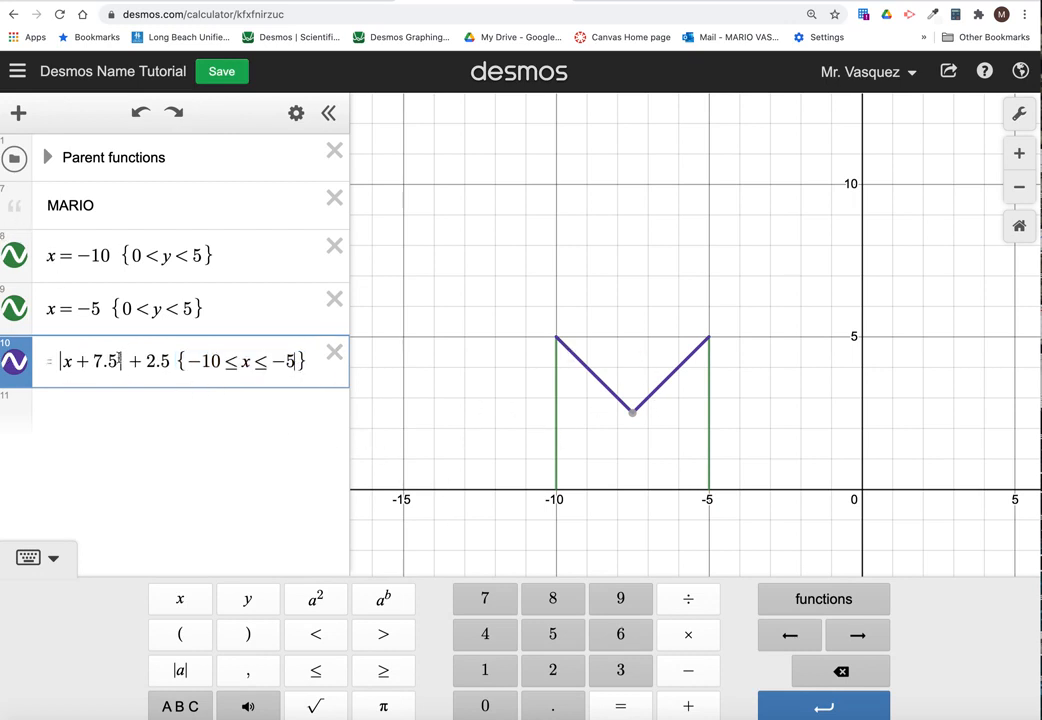
Add a folder named "Letter A" below the absolute value expression and start an empty expression inside it.
{"action": "left_click", "coordinate": [47, 404]}
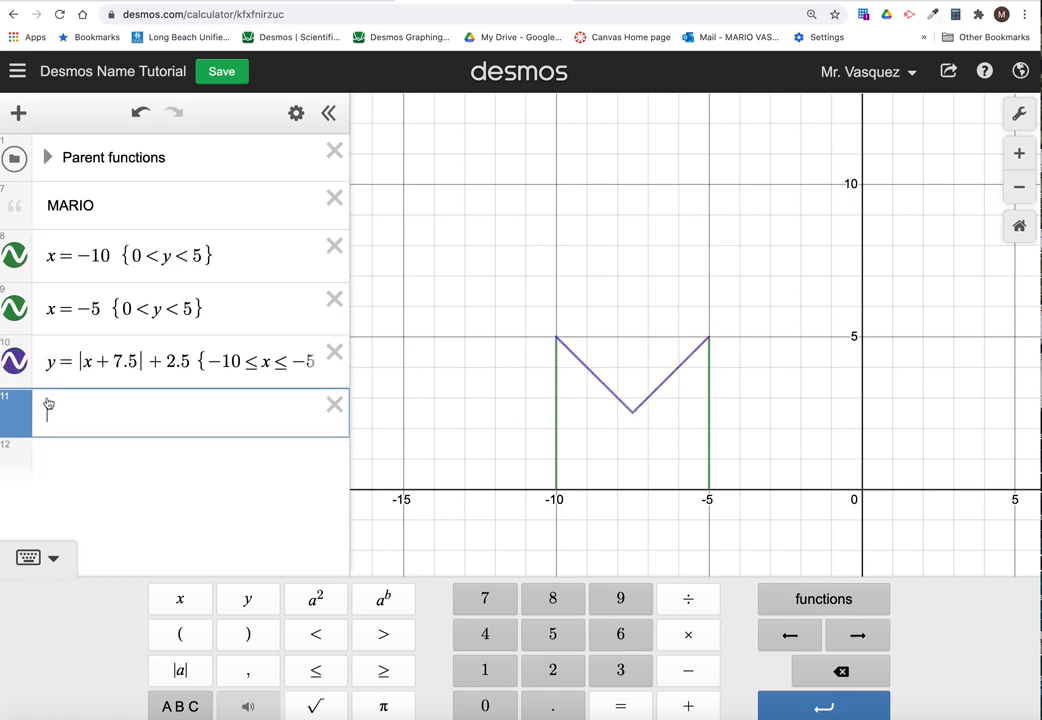
{"action": "left_click_drag", "start_coordinate": [782, 430], "coordinate": [719, 406]}
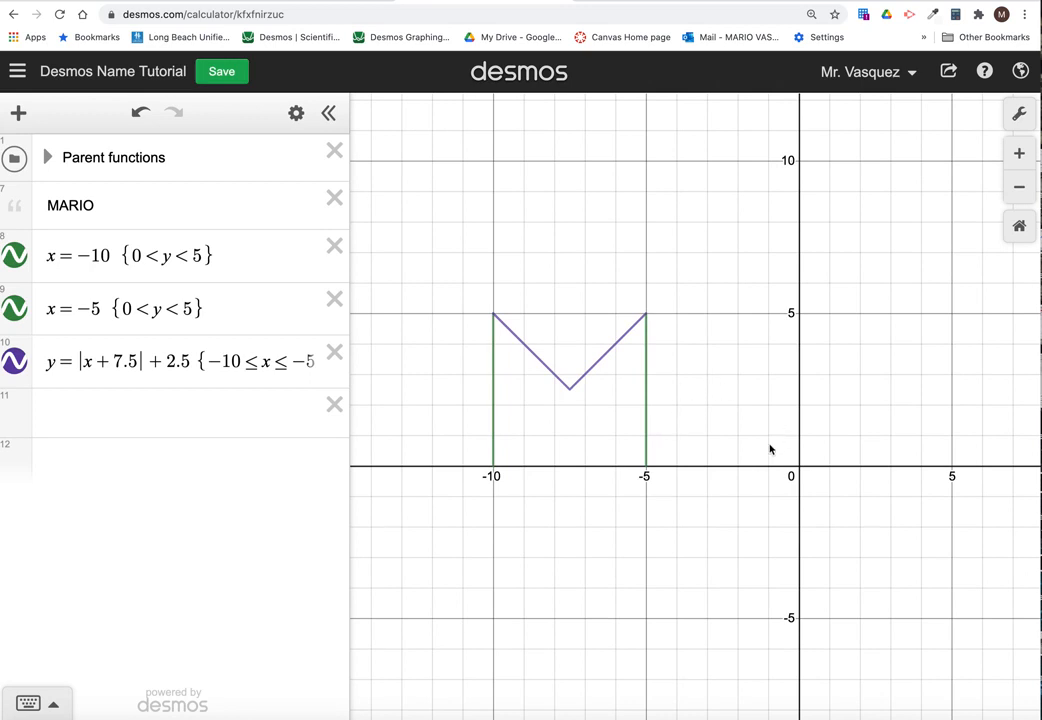
{"action": "left_click_drag", "start_coordinate": [772, 402], "coordinate": [754, 405]}
{"action": "left_click", "coordinate": [214, 414]}
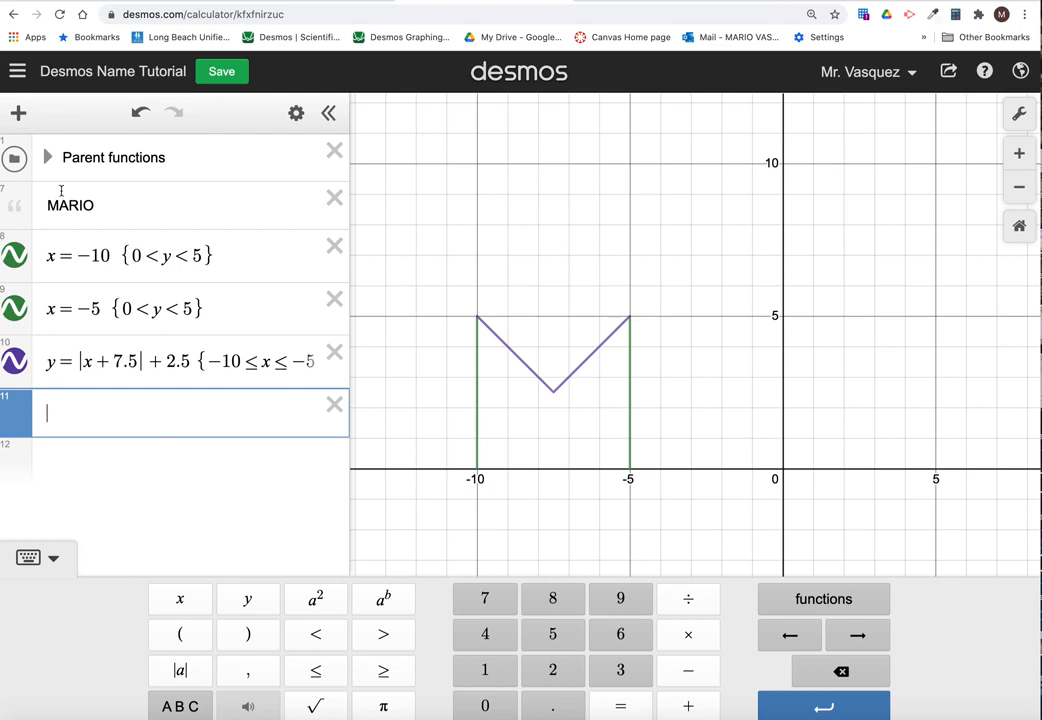
{"action": "left_click", "coordinate": [18, 161]}
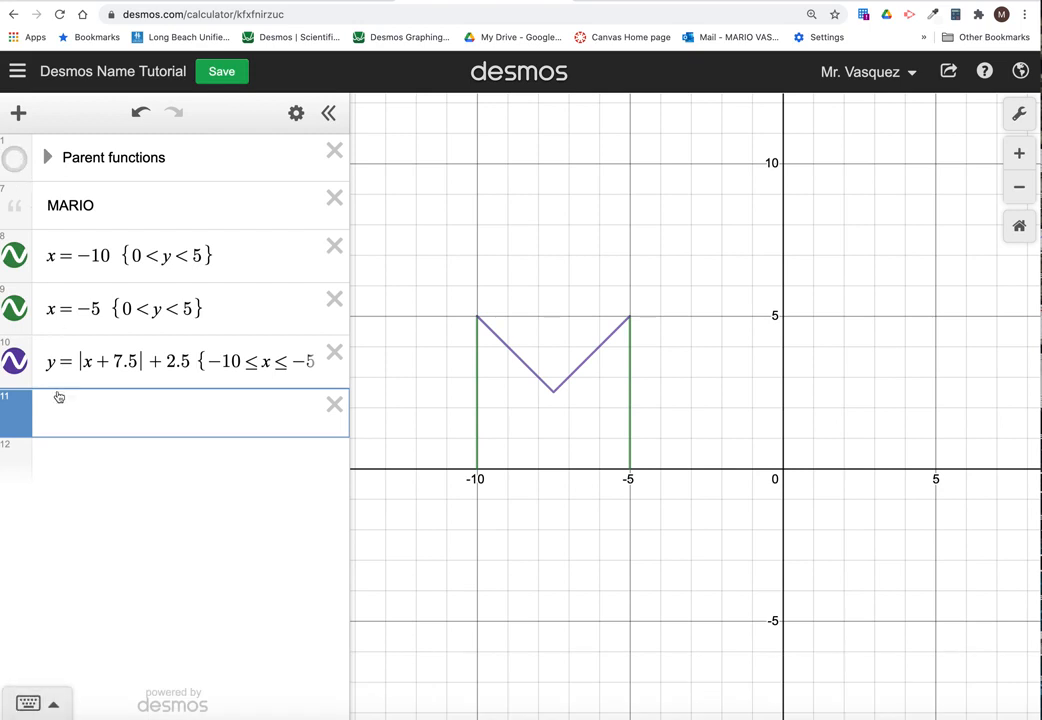
{"action": "left_click", "coordinate": [15, 113]}
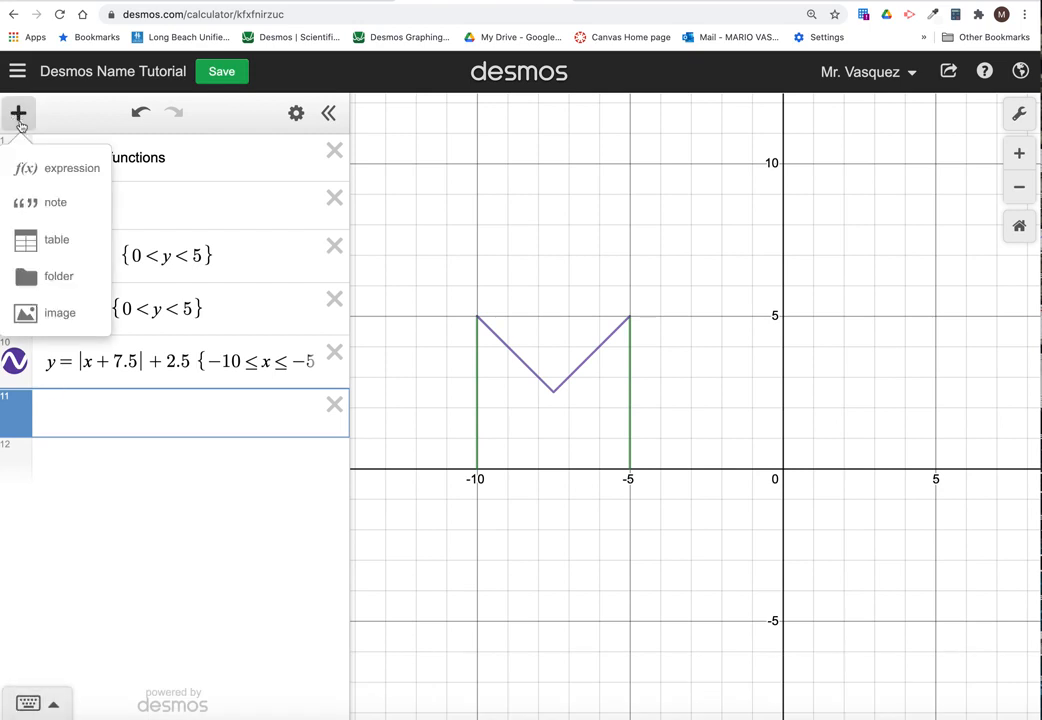
{"action": "left_click", "coordinate": [37, 288]}
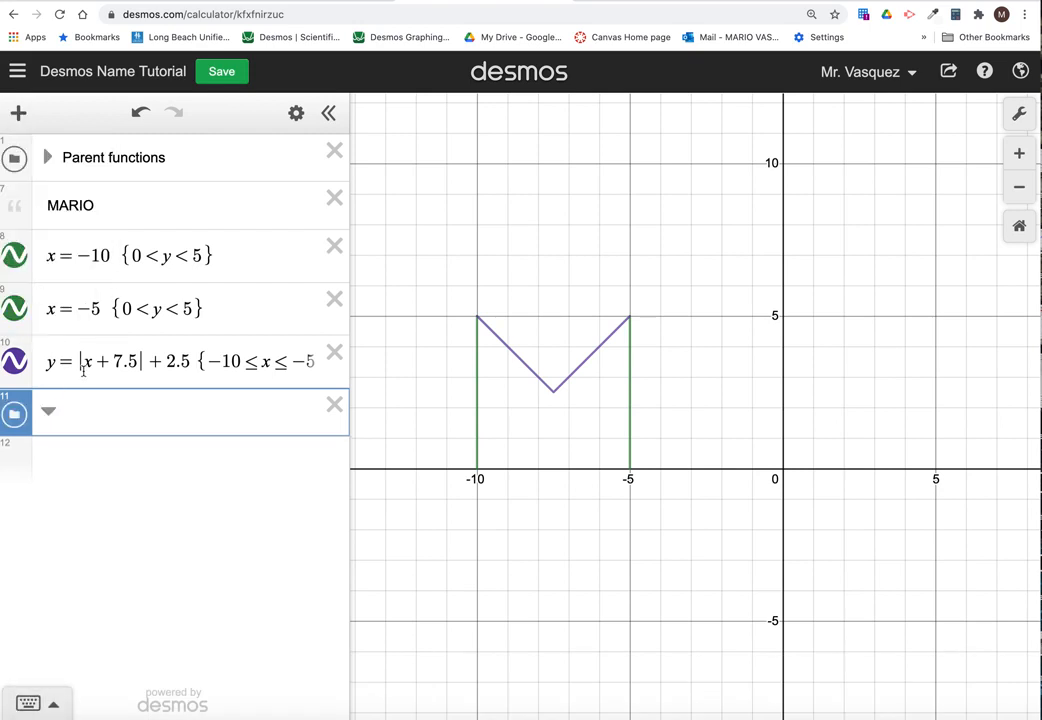
{"action": "type", "text": "Letter A"}
{"action": "key", "text": "Return"}
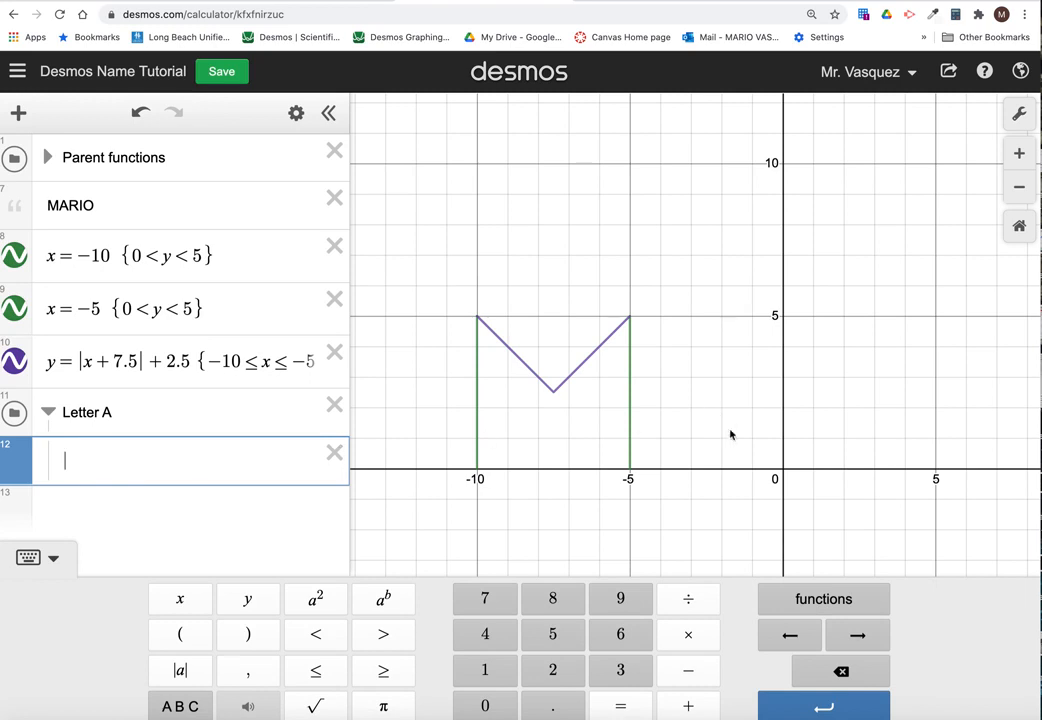
Consult the parent functions and enter the linear one in the Letter A folder as y = (x).
{"action": "type", "text": "y="}
{"action": "left_click", "coordinate": [47, 157]}
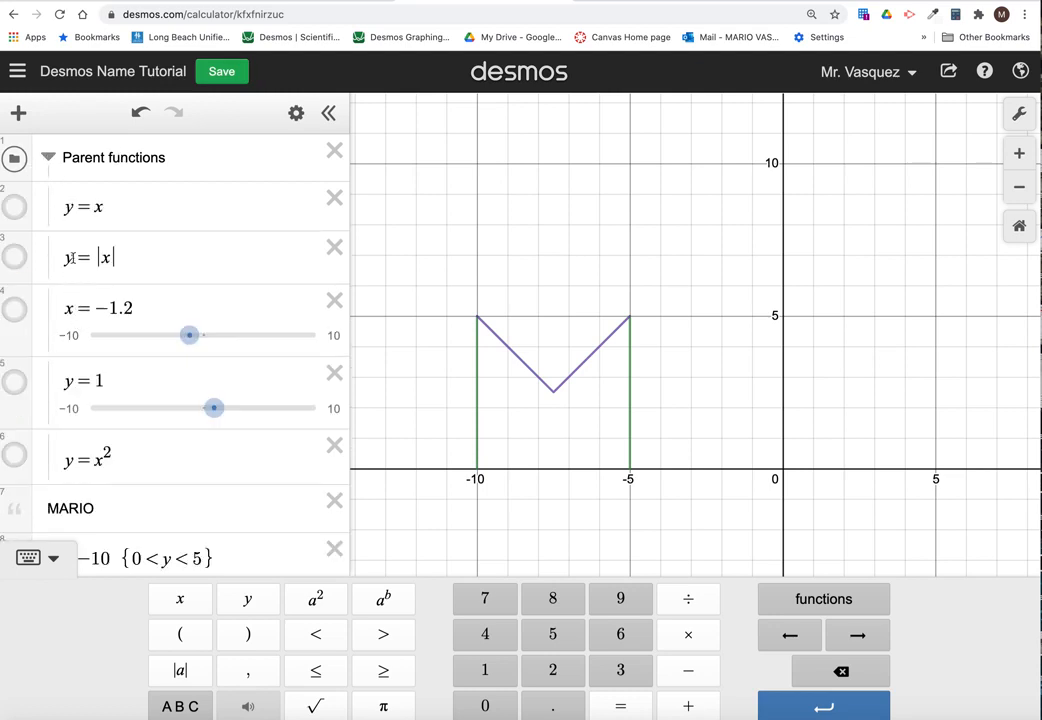
{"action": "left_click", "coordinate": [15, 208]}
{"action": "left_click", "coordinate": [15, 208]}
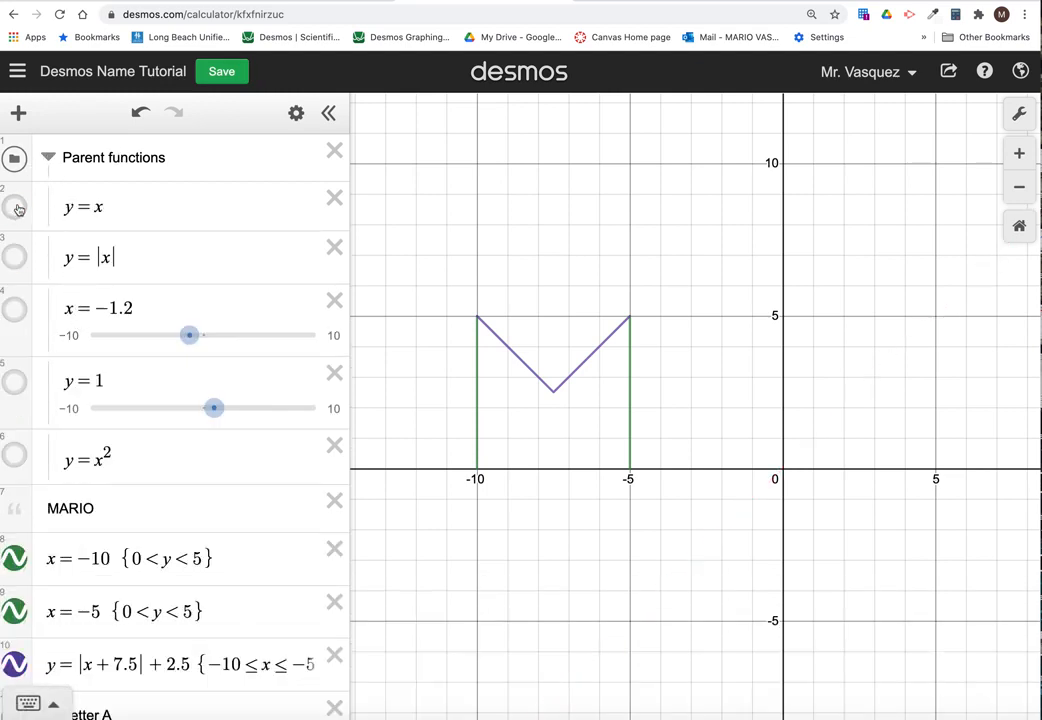
{"action": "left_click", "coordinate": [48, 158]}
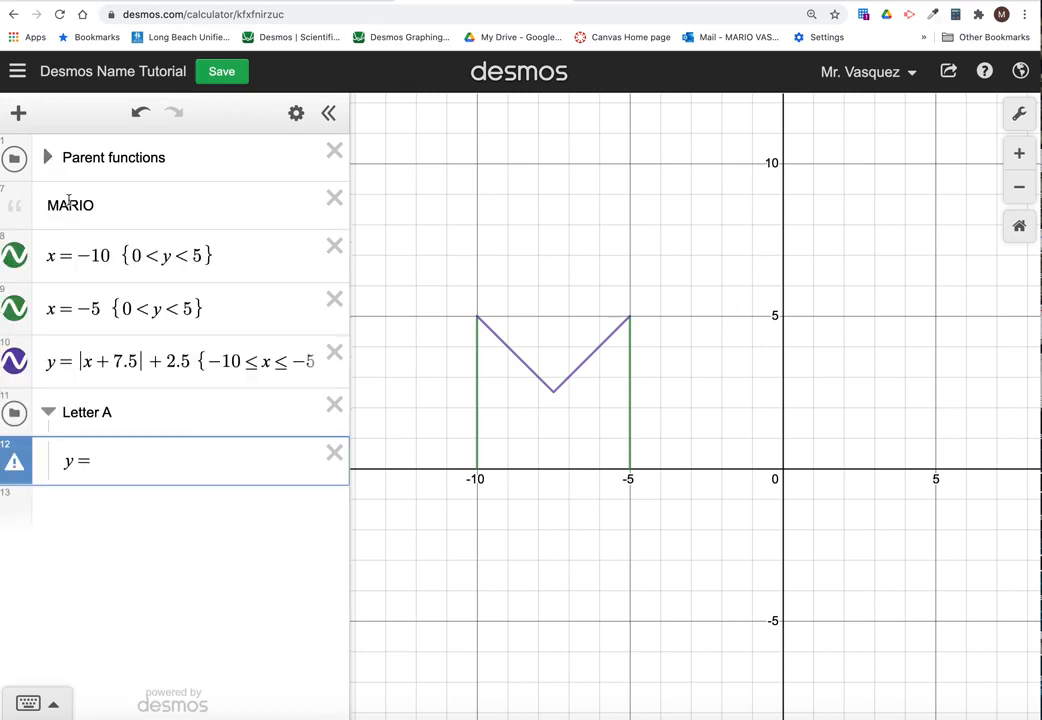
{"action": "left_click", "coordinate": [133, 455]}
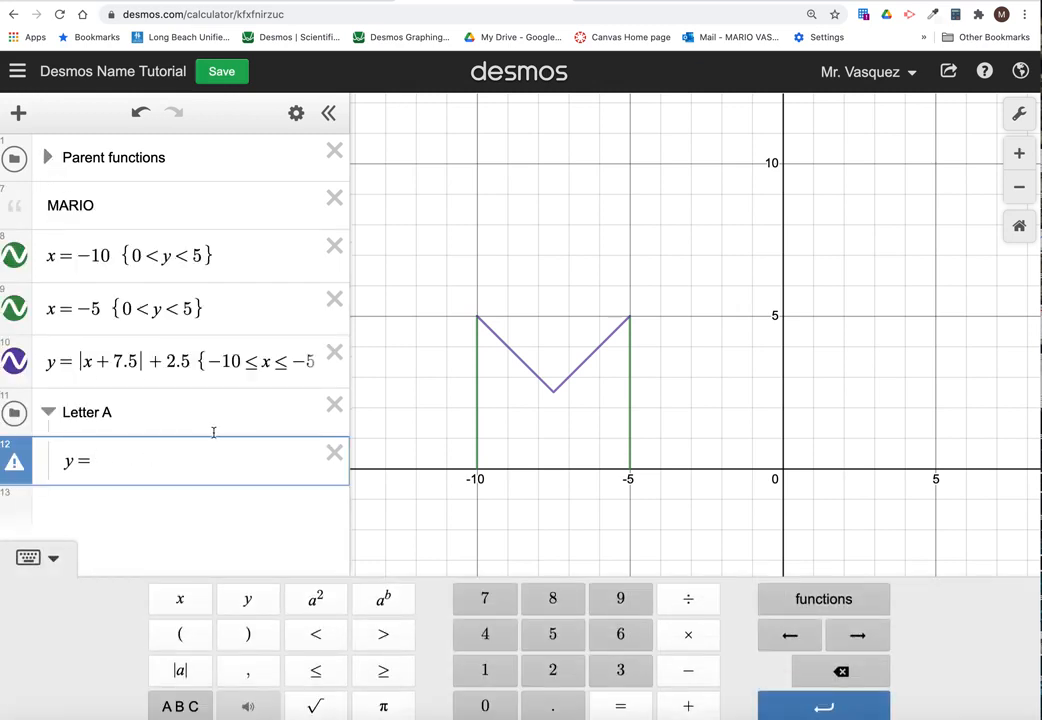
{"action": "type", "text": "y=x"}
{"action": "left_click", "coordinate": [98, 463]}
{"action": "key", "text": "BackSpace"}
{"action": "key", "text": "BackSpace"}
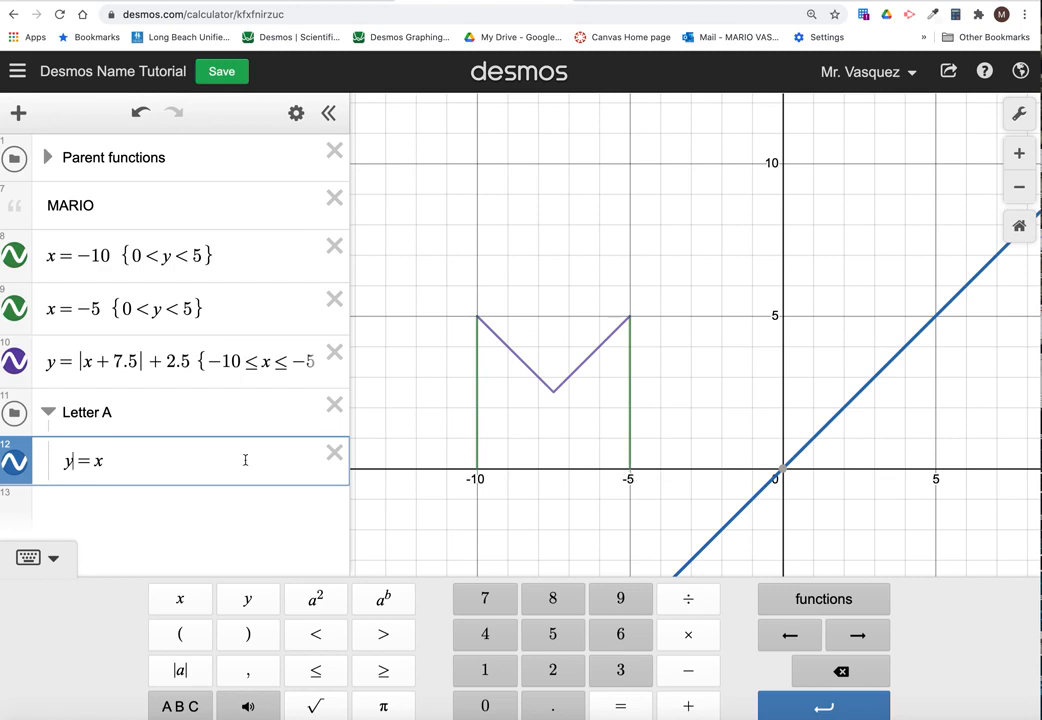
{"action": "left_click", "coordinate": [123, 458]}
{"action": "type", "text": "("}
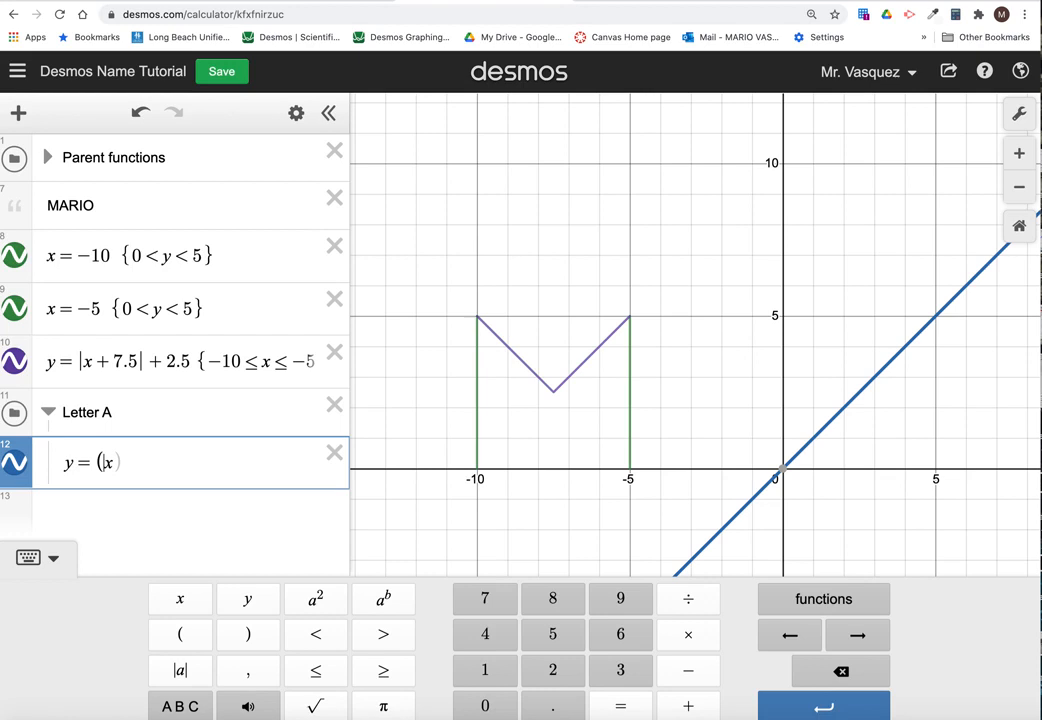
Try a horizontal shift of the line with x - 5 inside the parentheses.
{"action": "left_click", "coordinate": [114, 465]}
{"action": "type", "text": "-5"}
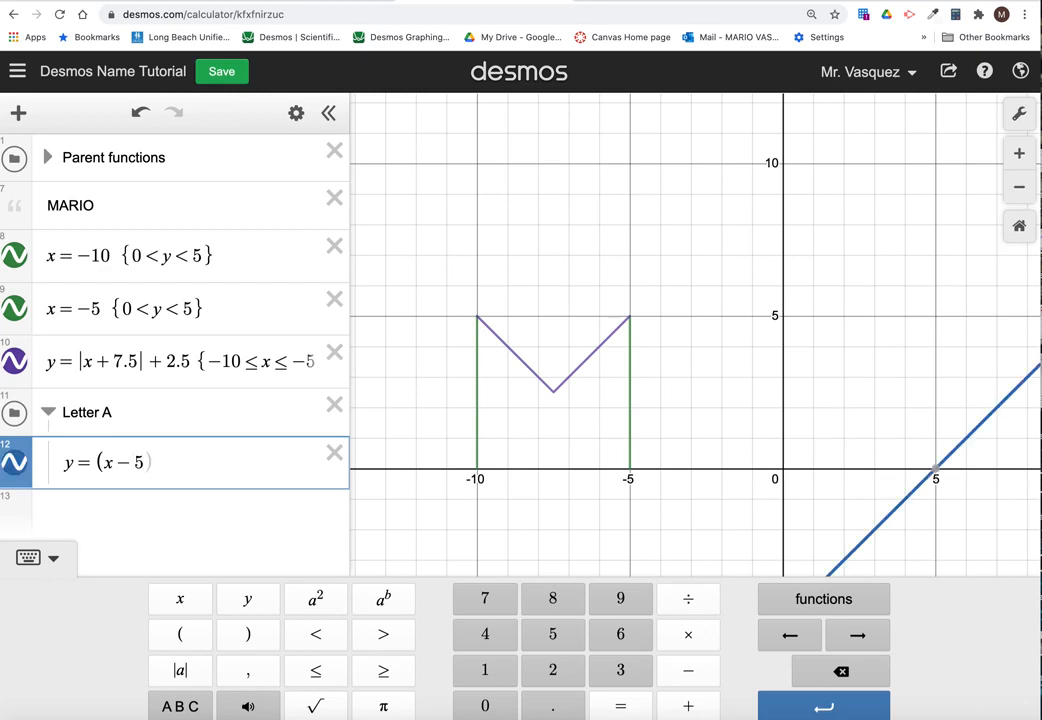
{"action": "key", "text": "BackSpace"}
{"action": "key", "text": "BackSpace"}
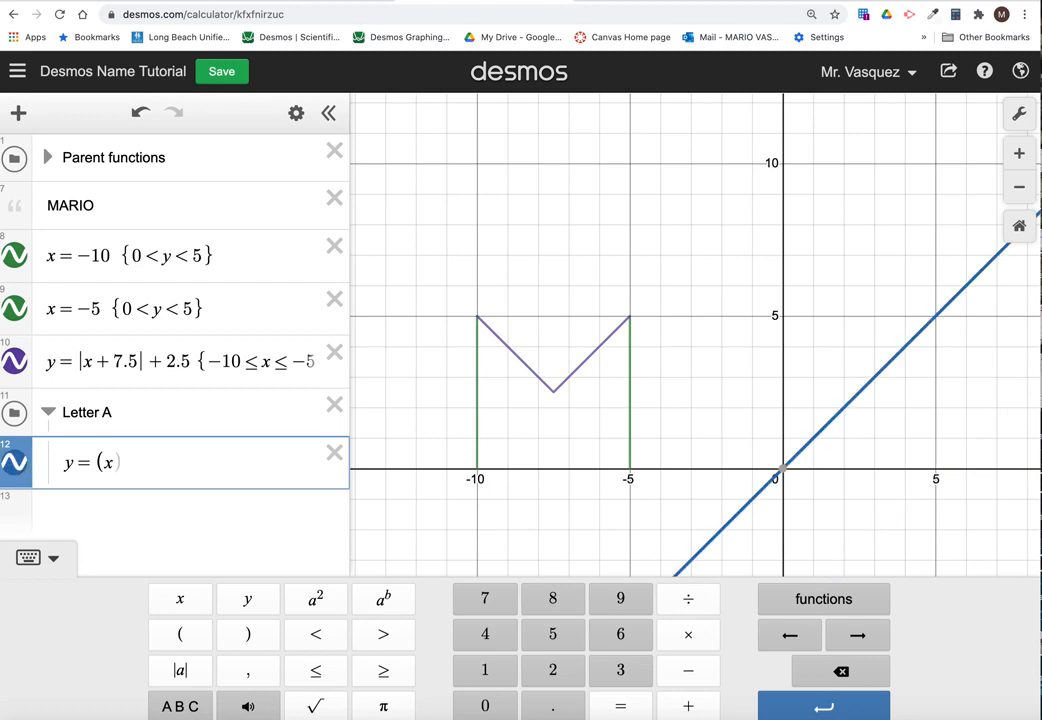
Shift the line horizontally by rewriting it as y = (x + 5) and check its x-intercept.
{"action": "type", "text": "+ 5"}
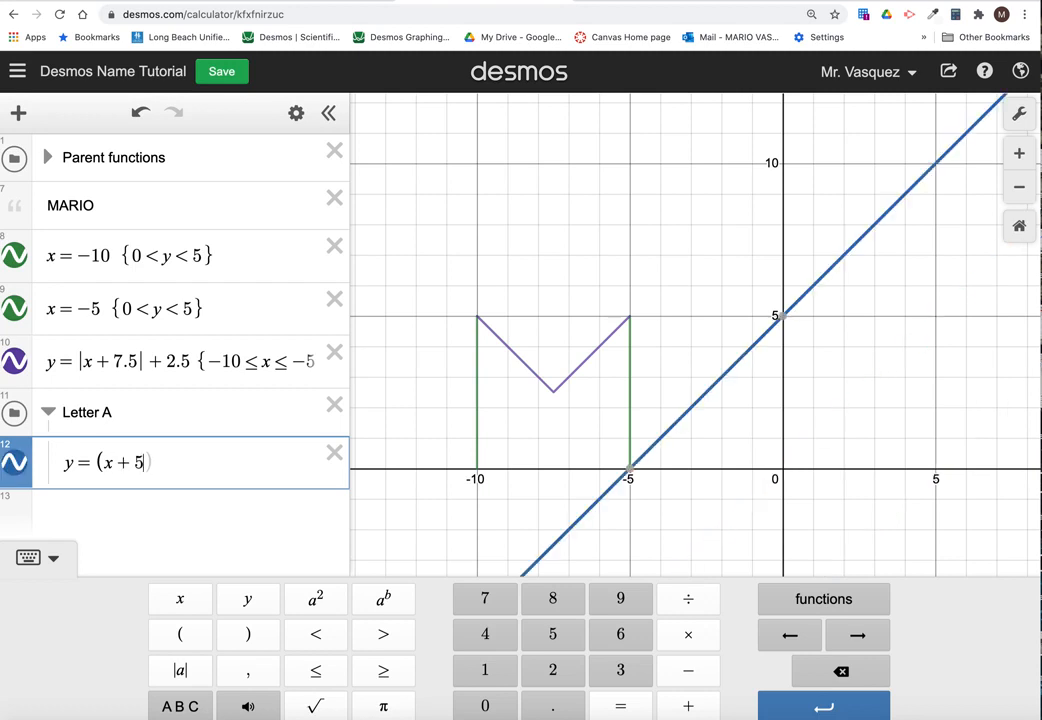
{"action": "type", "text": ")"}
{"action": "mouse_move", "coordinate": [632, 478]}
{"action": "left_click", "coordinate": [632, 475]}
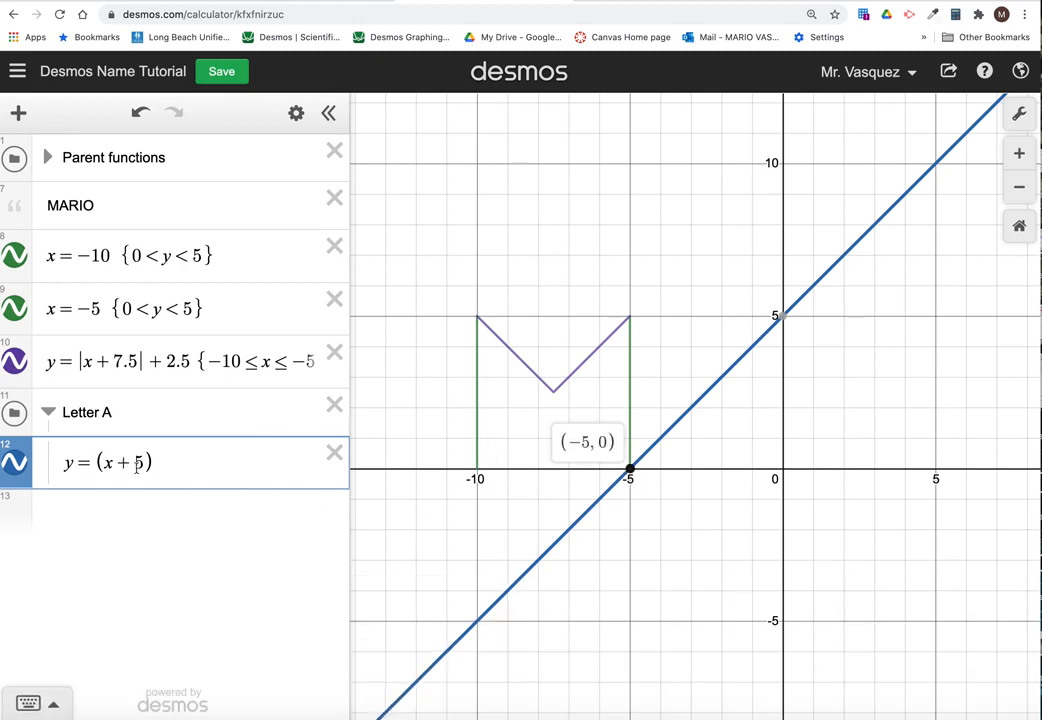
{"action": "left_click", "coordinate": [129, 462]}
{"action": "left_click_drag", "start_coordinate": [127, 462], "coordinate": [116, 462]}
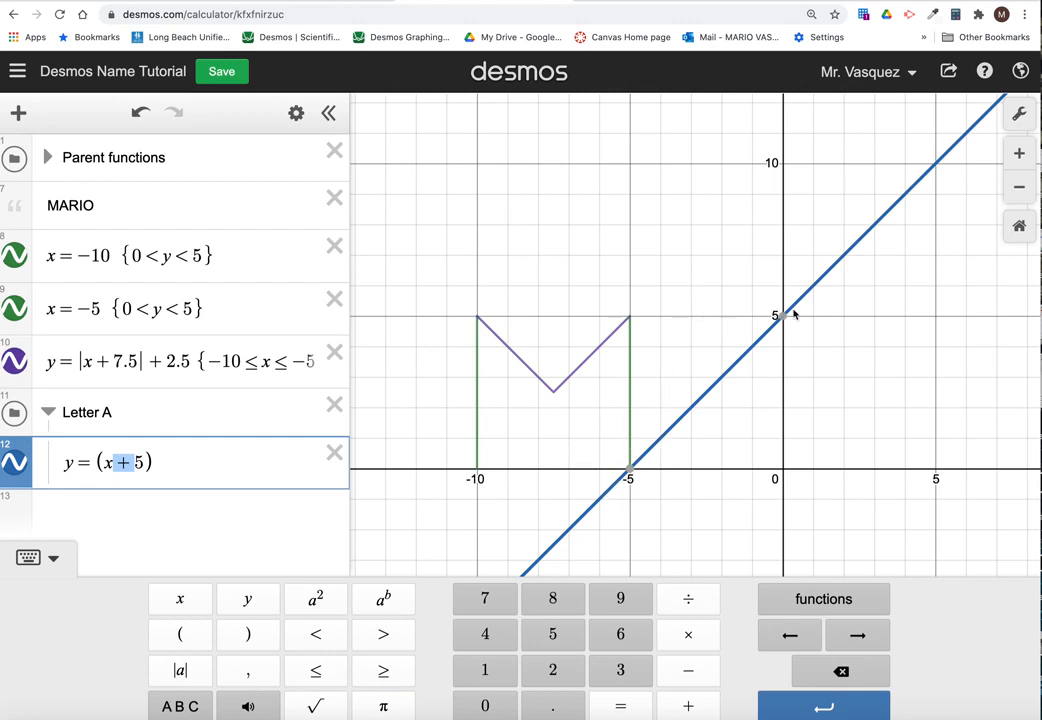
Steepen the line to y = 2(x + 5) and check its points at y = 5 and on the x-axis.
{"action": "left_click", "coordinate": [95, 462]}
{"action": "mouse_move", "coordinate": [628, 478]}
{"action": "type", "text": "2"}
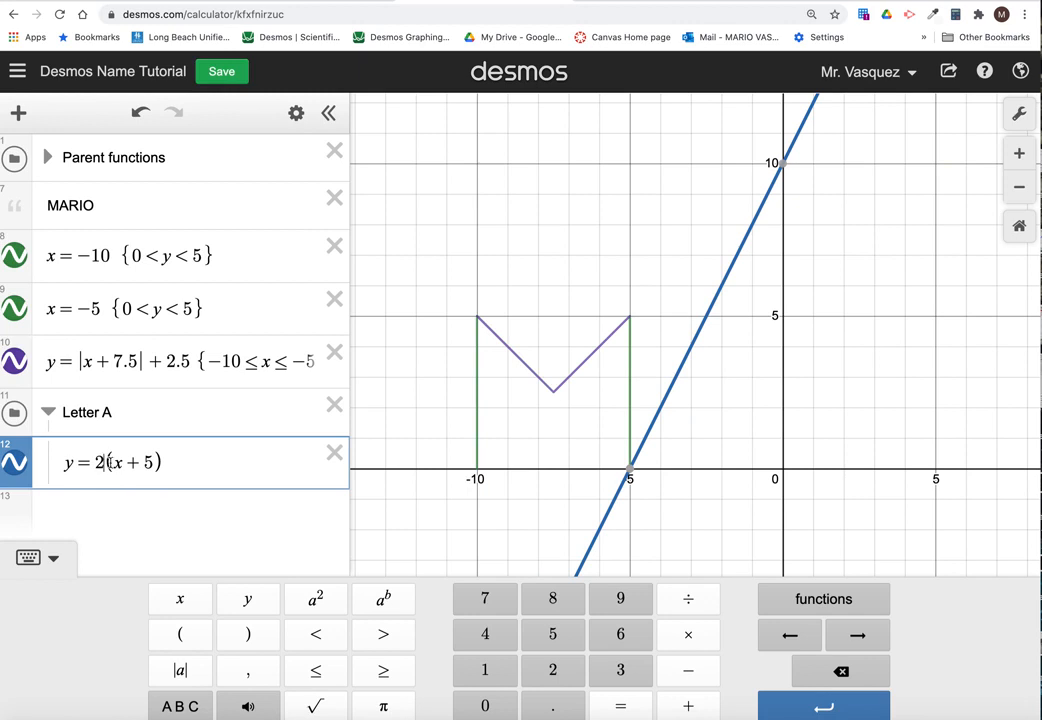
{"action": "left_click", "coordinate": [197, 466]}
{"action": "left_click", "coordinate": [706, 319]}
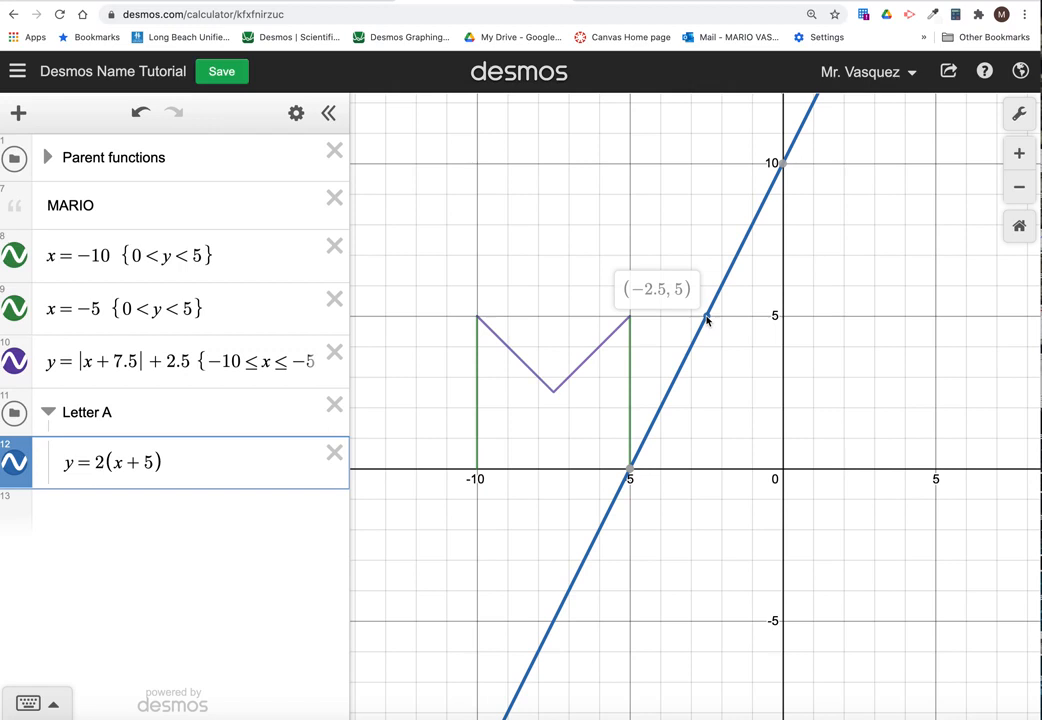
{"action": "left_click", "coordinate": [630, 470]}
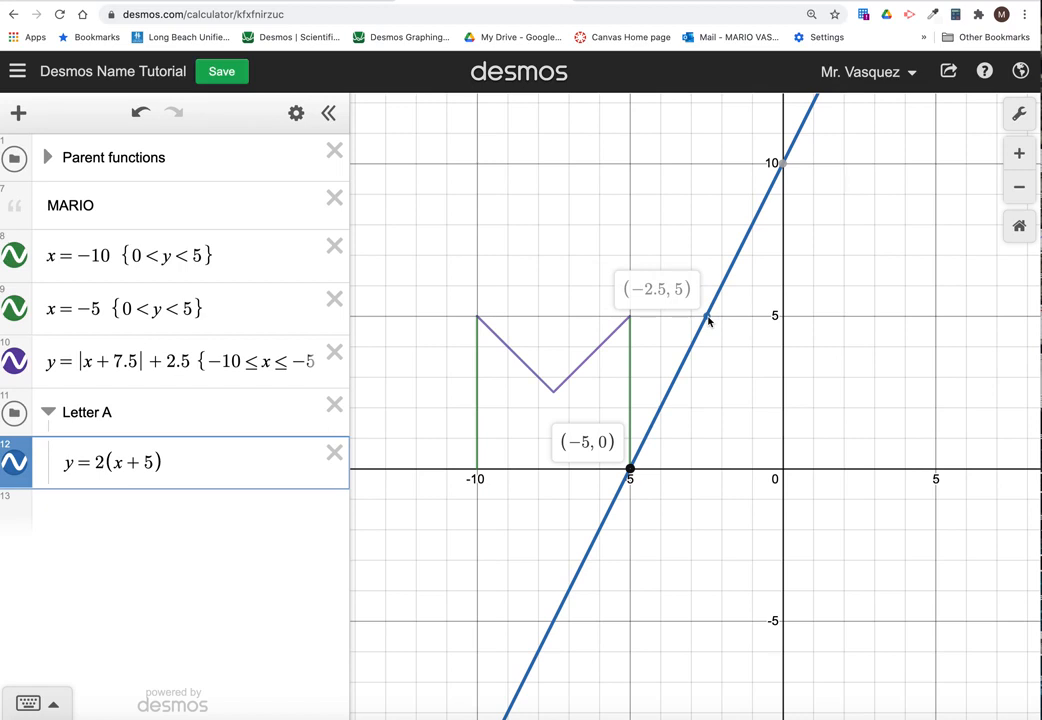
Restrict the line y = 2(x + 5) to {-5 < x < -2.5}.
{"action": "left_click", "coordinate": [181, 458]}
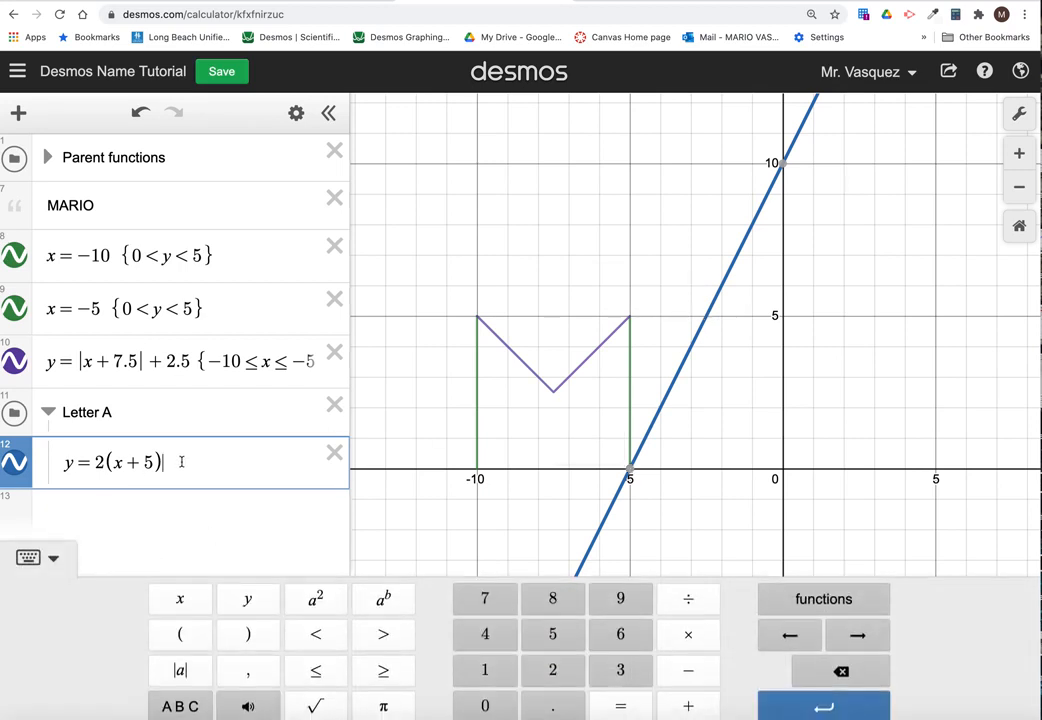
{"action": "type", "text": "{-5"}
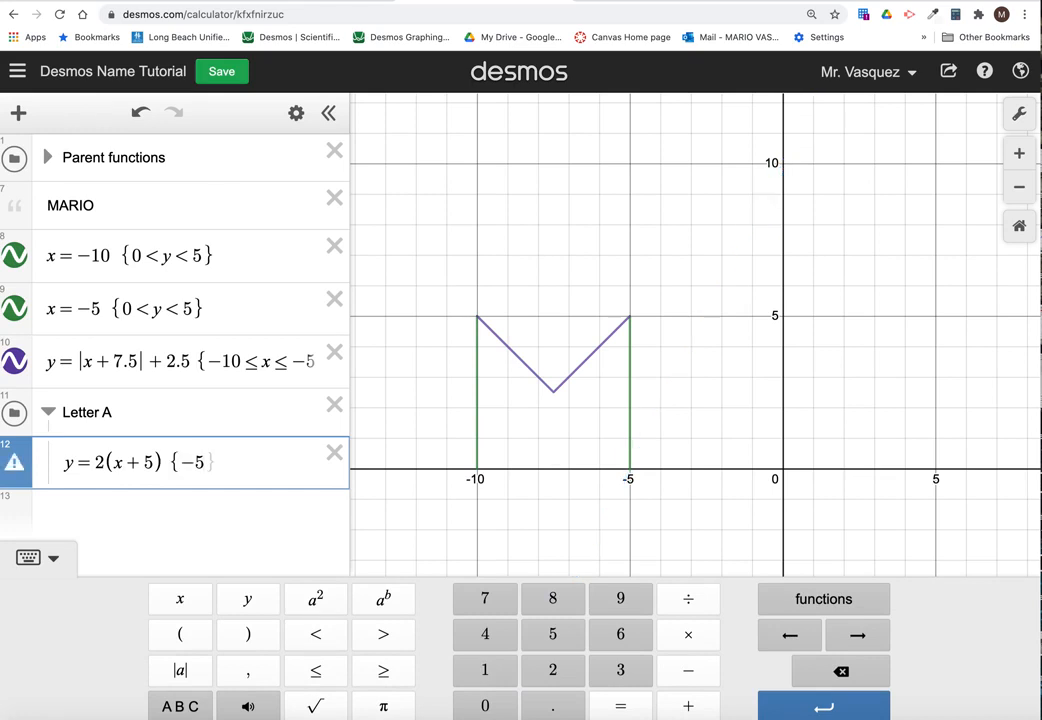
{"action": "type", "text": "<x>"}
{"action": "key", "text": "BackSpace"}
{"action": "type", "text": "<"}
{"action": "type", "text": "-"}
{"action": "type", "text": "2.5"}
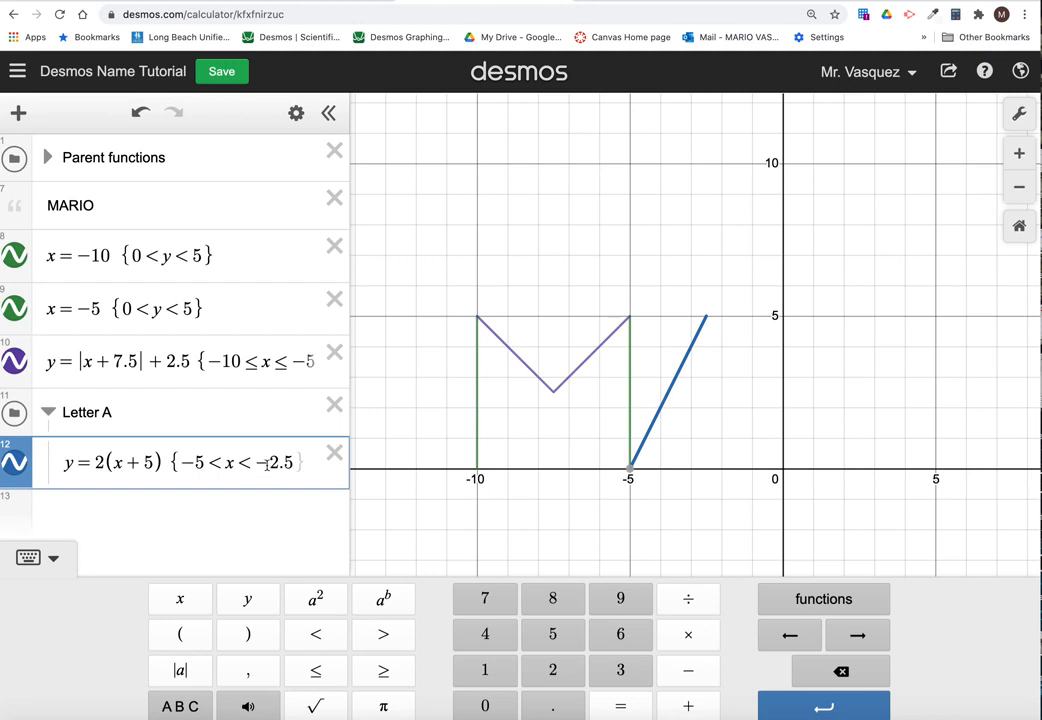
Try other upper limits in the line's domain restriction: -2.4, -2.3, -2.0, -1 and -1.9.
{"action": "key", "text": "BackSpace"}
{"action": "type", "text": "4"}
{"action": "key", "text": "BackSpace"}
{"action": "type", "text": "3"}
{"action": "key", "text": "BackSpace"}
{"action": "type", "text": "0"}
{"action": "key", "text": "BackSpace"}
{"action": "key", "text": "BackSpace"}
{"action": "key", "text": "BackSpace"}
{"action": "type", "text": "1"}
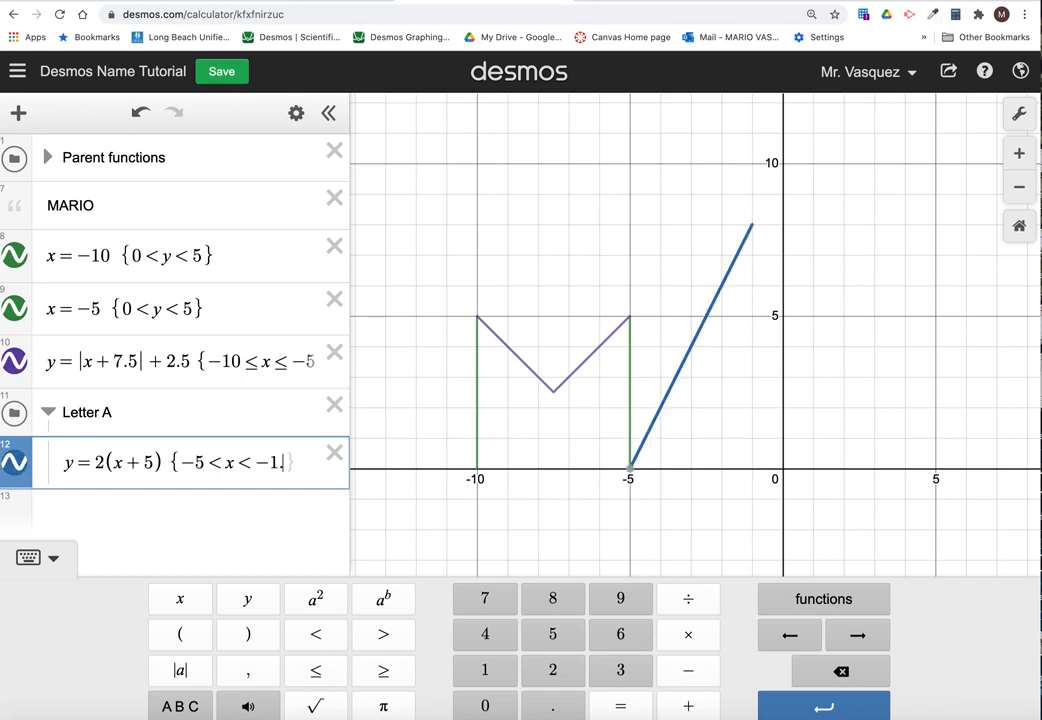
{"action": "type", "text": ".9"}
Remove the whole domain restriction from the Letter A line, leaving y = 2(x + 5).
{"action": "key", "text": "BackSpace"}
{"action": "key", "text": "BackSpace"}
{"action": "key", "text": "BackSpace"}
{"action": "key", "text": "BackSpace"}
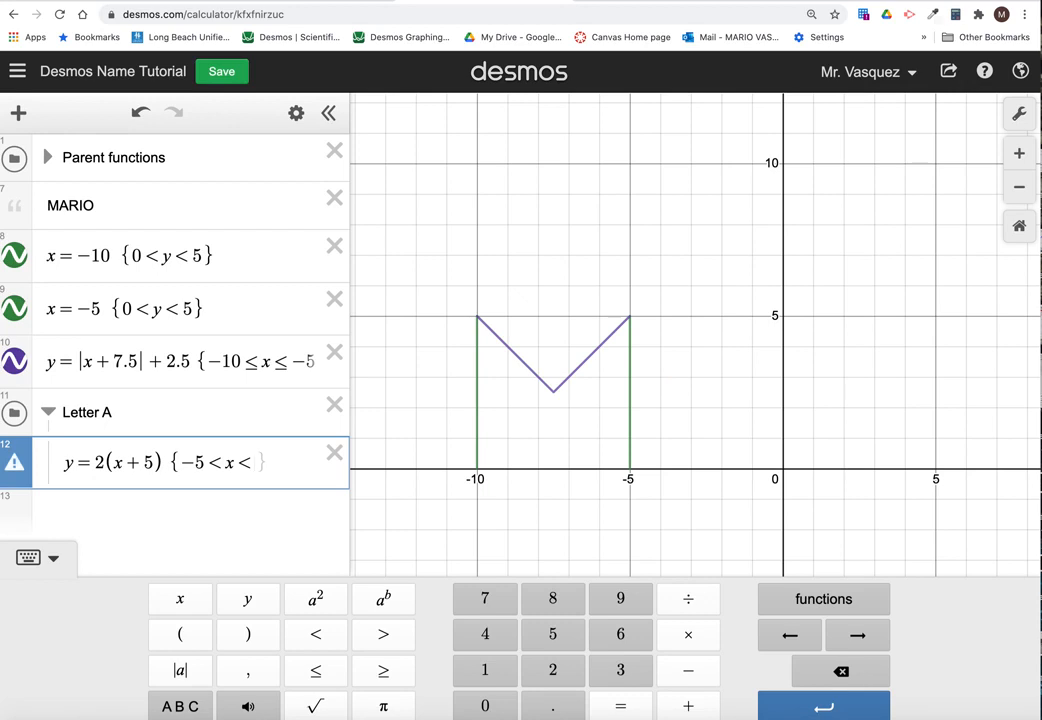
{"action": "left_click_drag", "start_coordinate": [272, 463], "coordinate": [172, 463]}
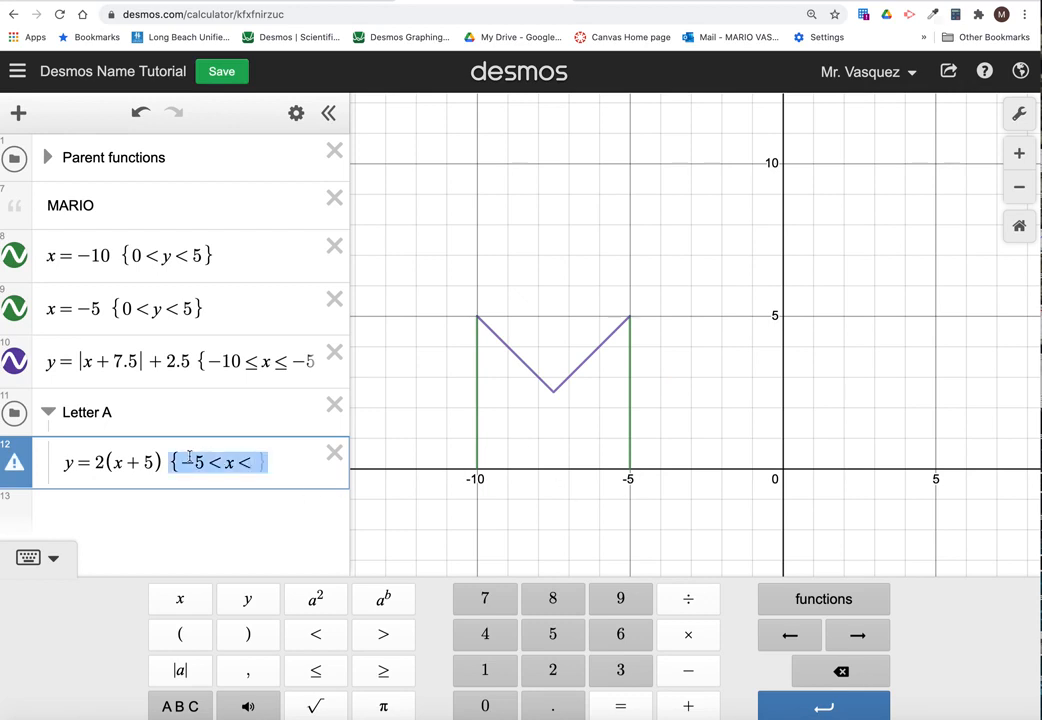
{"action": "key", "text": "BackSpace"}
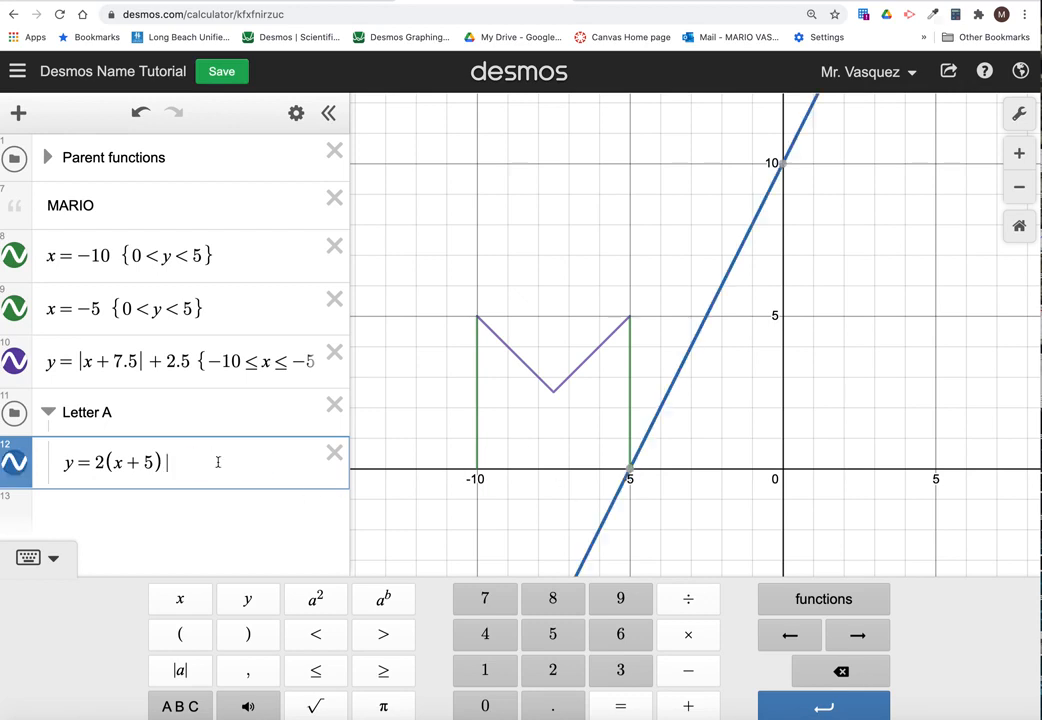
Check where the line reaches y = 5 and add the domain restriction {-5 < x < -2.5} to it.
{"action": "left_click", "coordinate": [706, 318]}
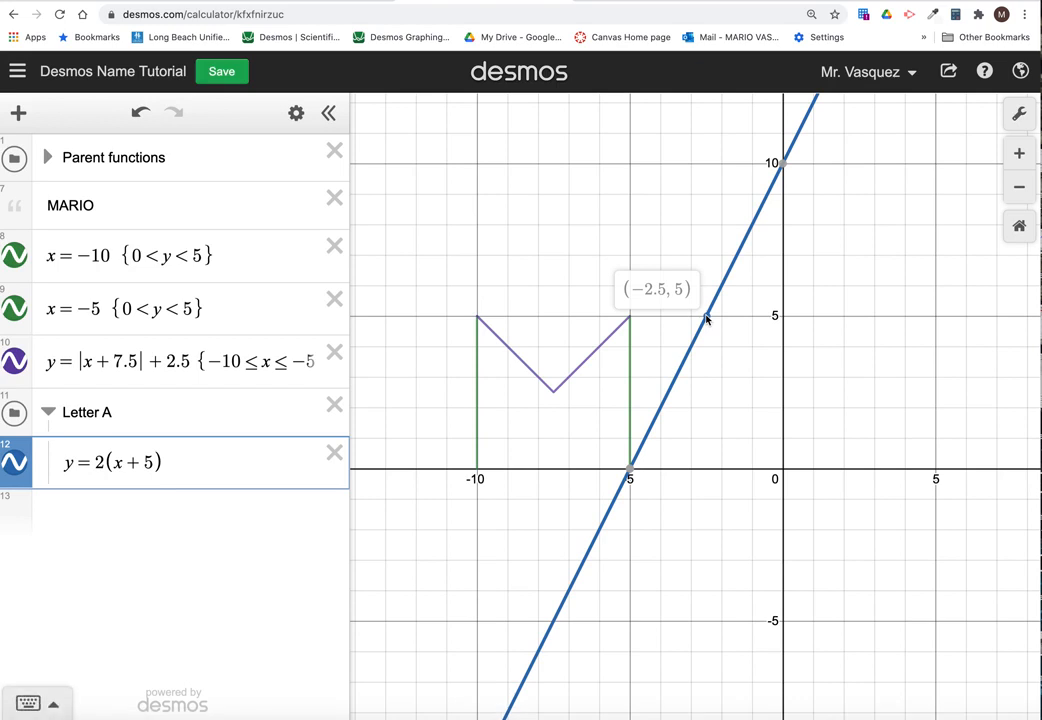
{"action": "left_click", "coordinate": [201, 474]}
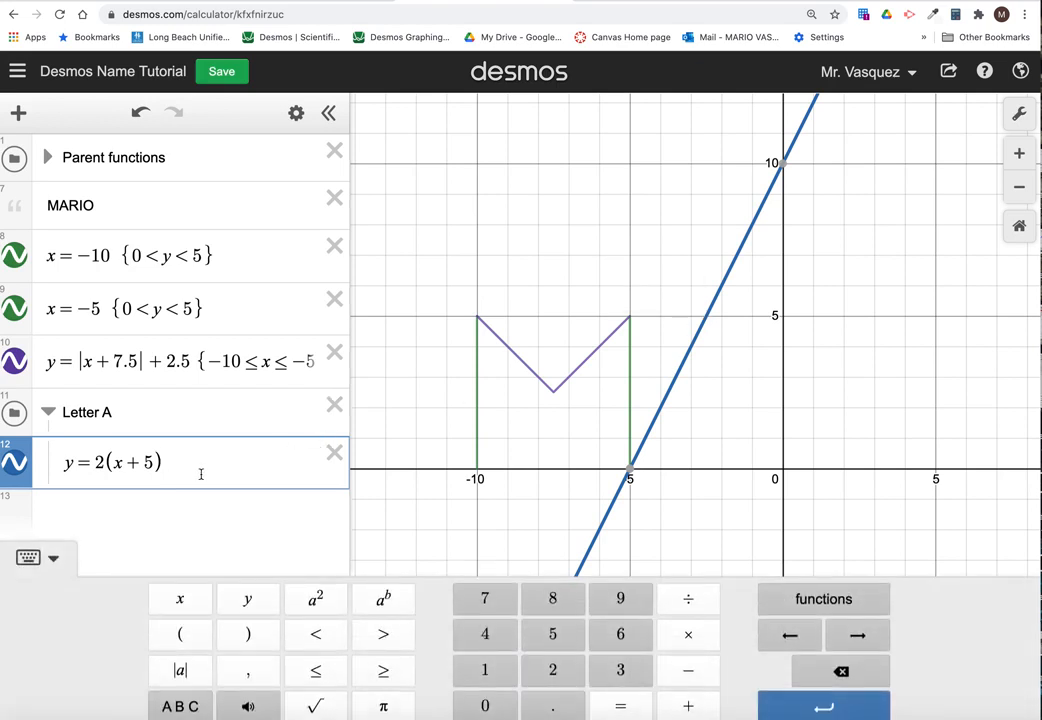
{"action": "type", "text": "{-5<x<"}
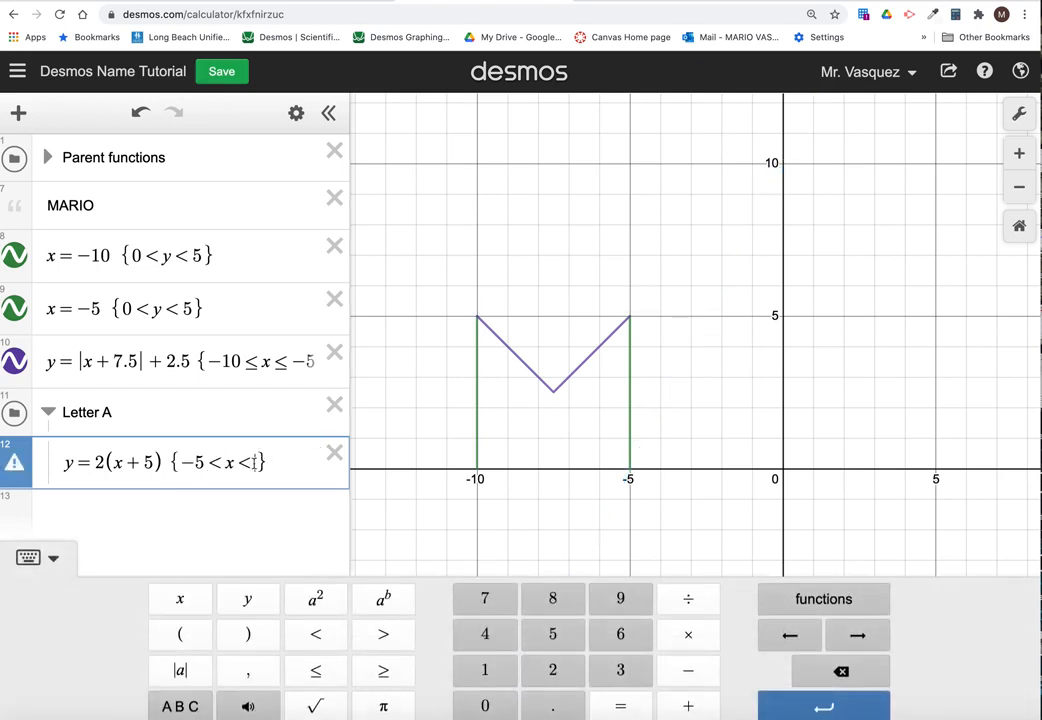
{"action": "type", "text": "-2.5"}
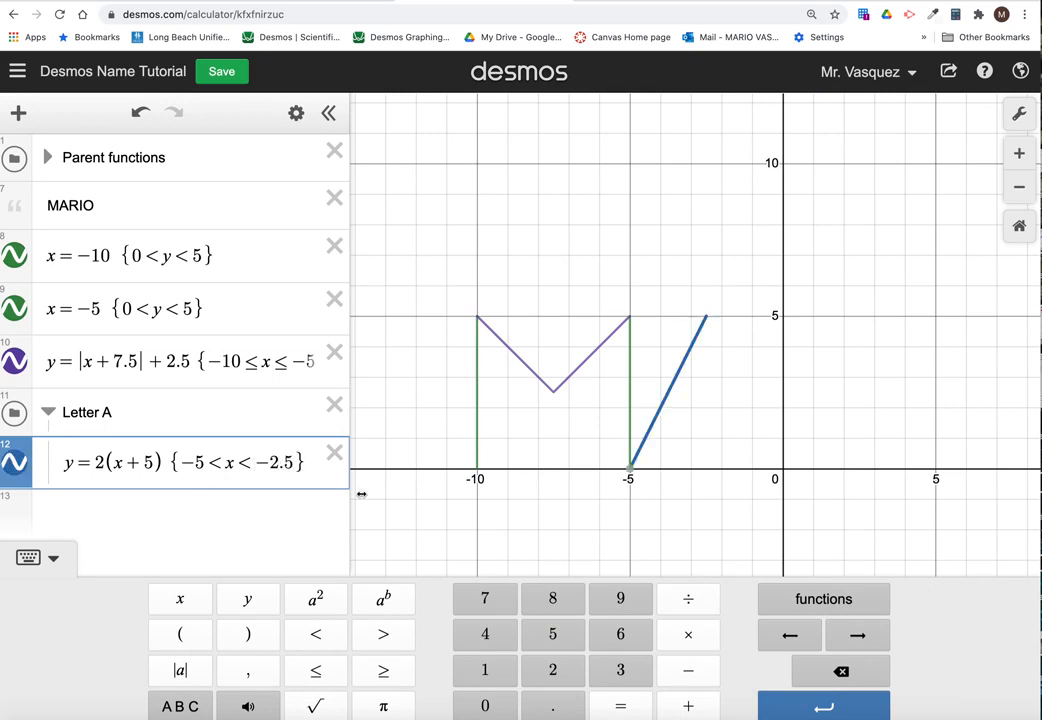
Copy the expression y = 2(x + 5) {-5 < x < -2.5} into a new expression below the Letter A folder.
{"action": "left_click_drag", "start_coordinate": [306, 461], "coordinate": [47, 462]}
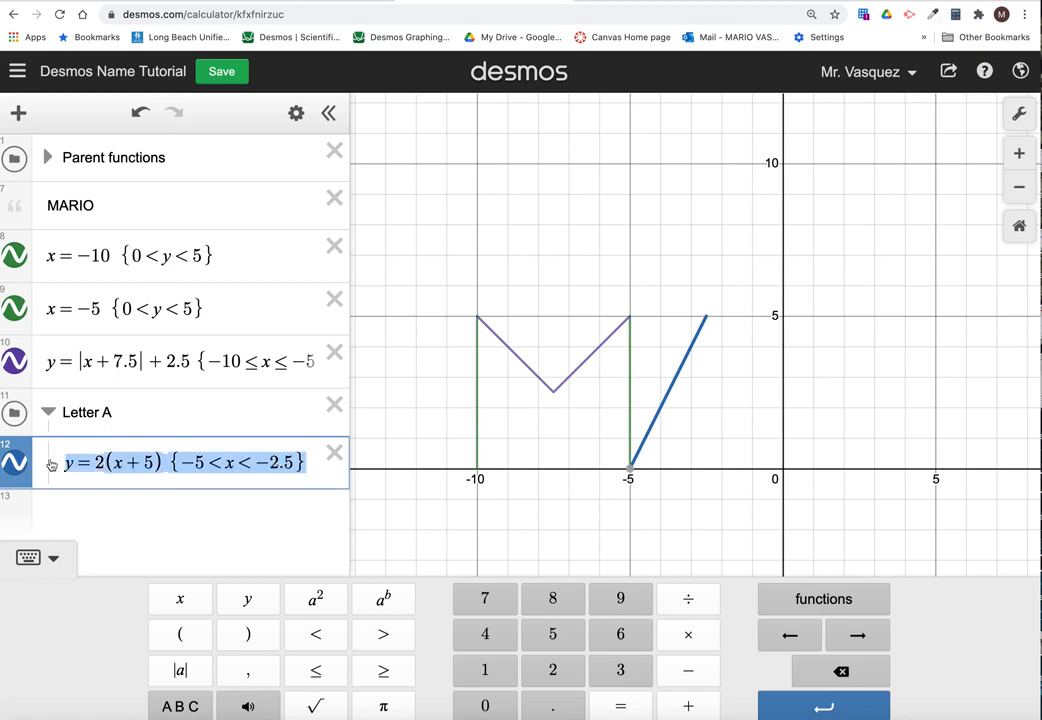
{"action": "left_click", "coordinate": [110, 517]}
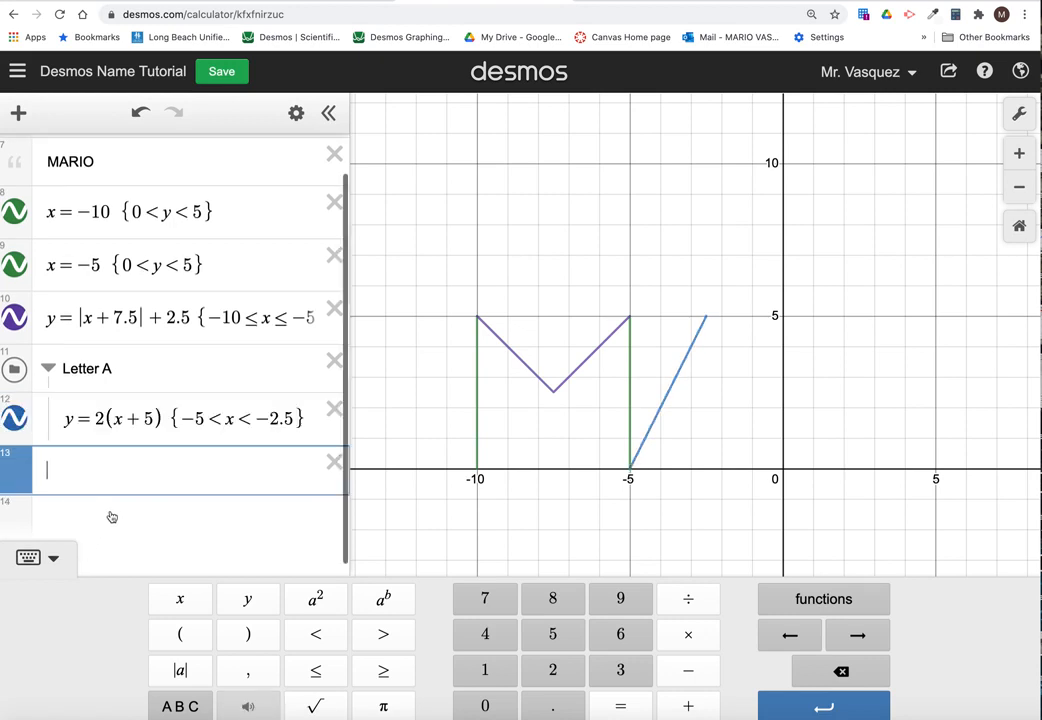
{"action": "type", "text": "y=2(x+5){-5<x<-2.5}"}
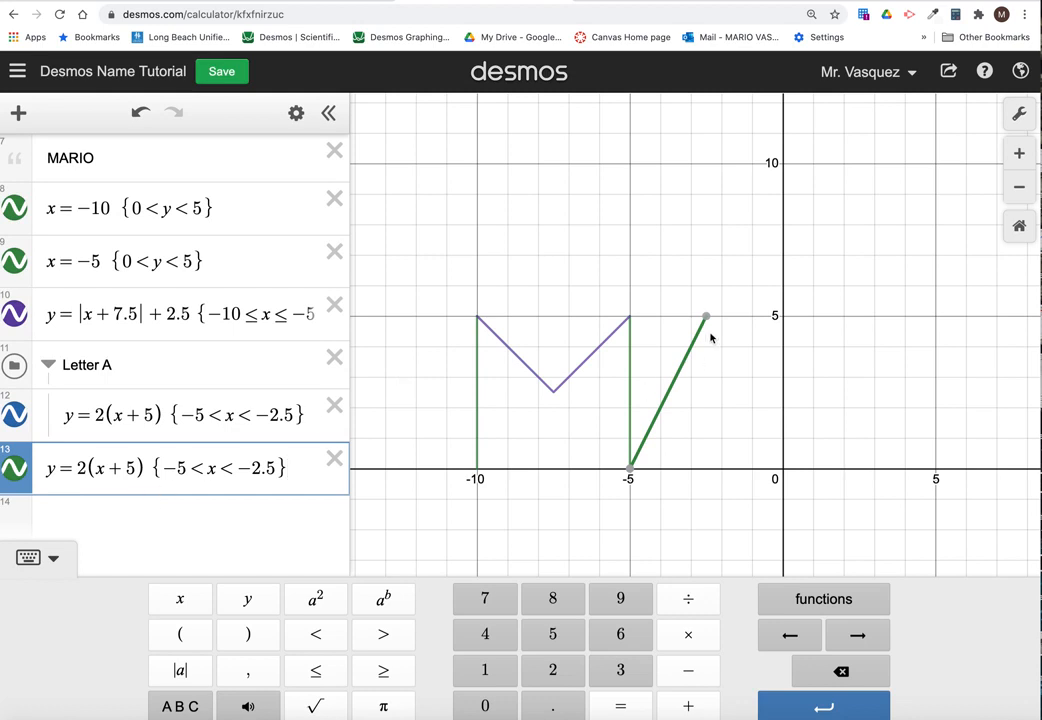
Try a slope of -2 in the copied line, as y = -2(x + 5), and remove the minus sign again.
{"action": "left_click", "coordinate": [77, 470]}
{"action": "type", "text": "-"}
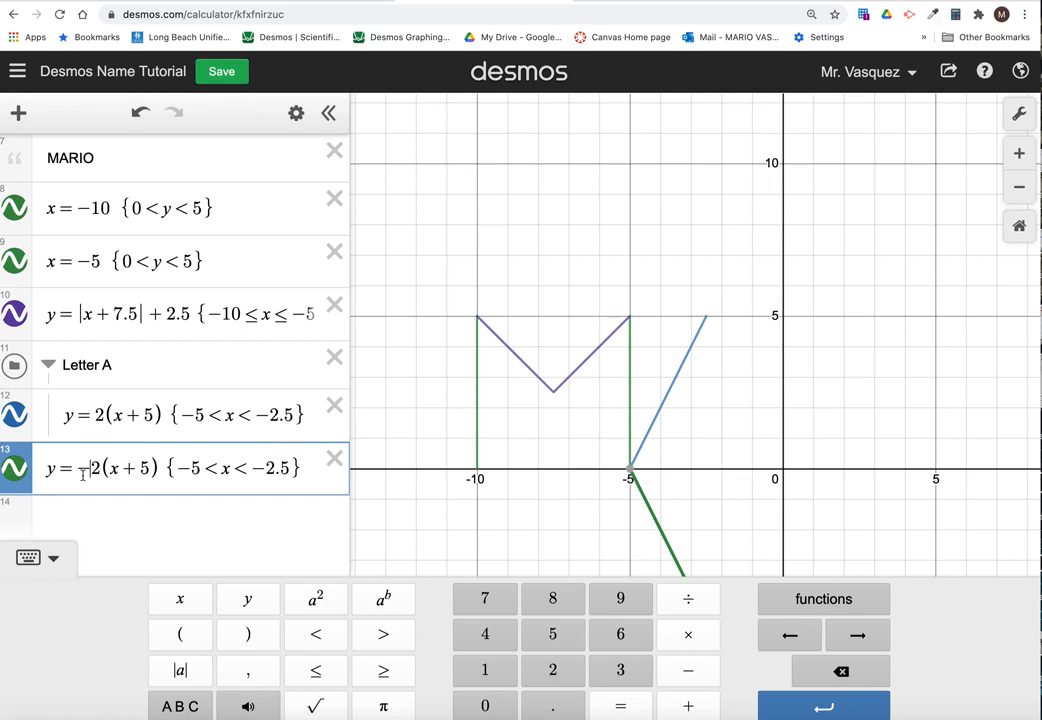
{"action": "scroll", "coordinate": [650, 410], "scroll_direction": "down", "scroll_amount": 3}
{"action": "left_click", "coordinate": [685, 490]}
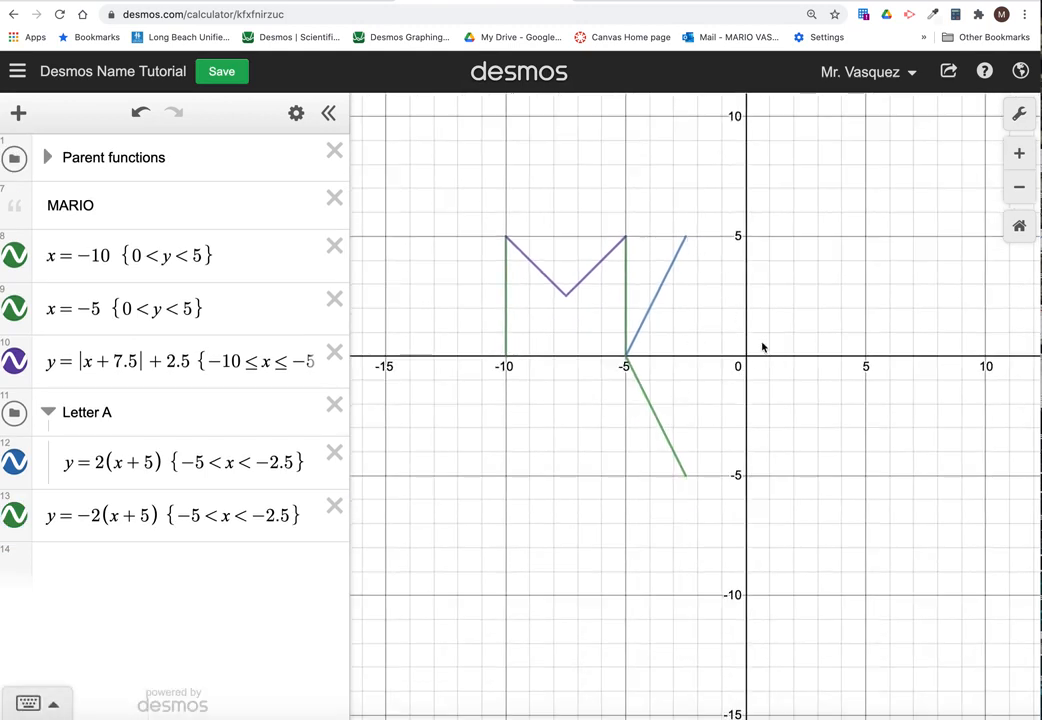
{"action": "left_click", "coordinate": [87, 518]}
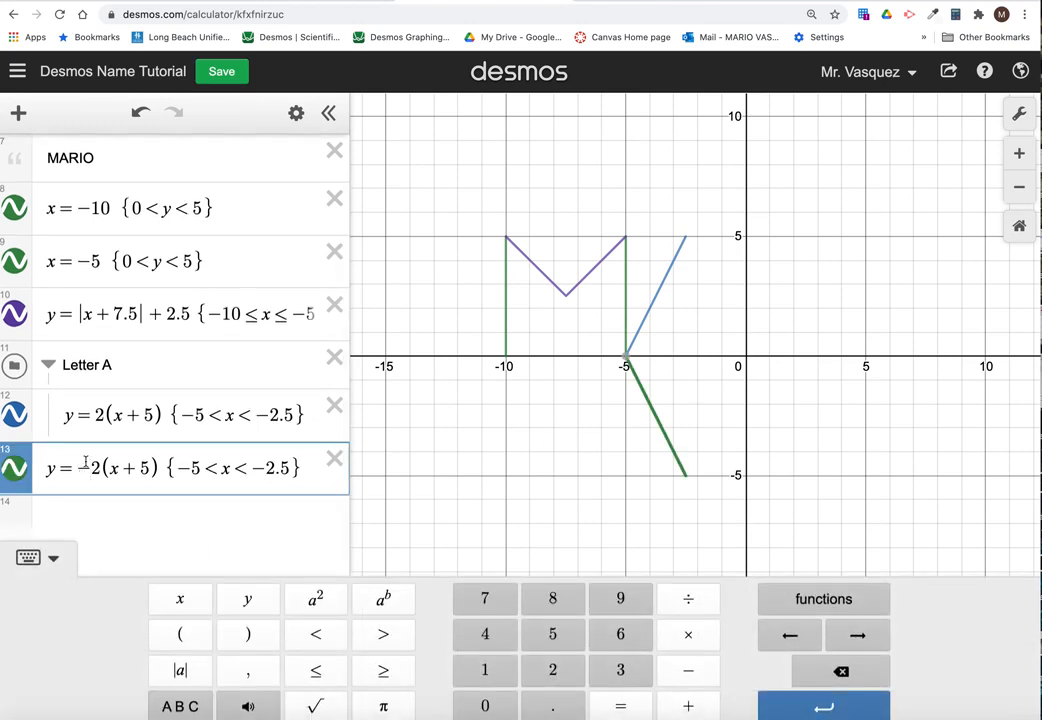
{"action": "key", "text": "BackSpace"}
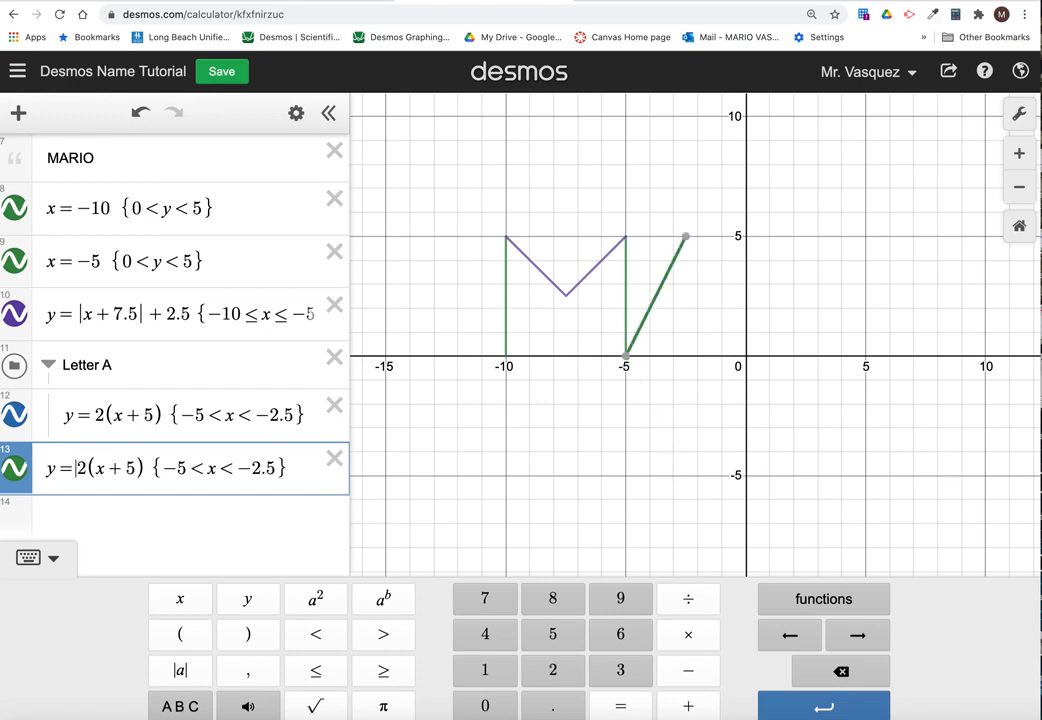
Try negating the terms inside the parentheses of the copied line, as y = 2(-x - 5).
{"action": "left_click", "coordinate": [96, 471]}
{"action": "type", "text": "-"}
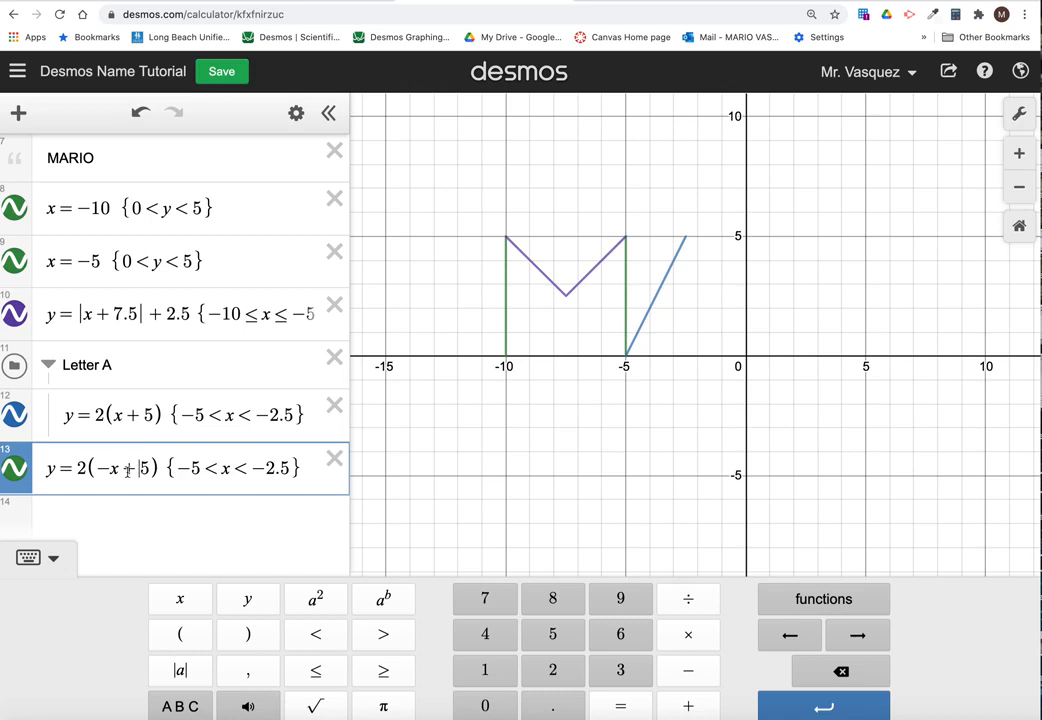
{"action": "key", "text": "BackSpace"}
{"action": "type", "text": "-"}
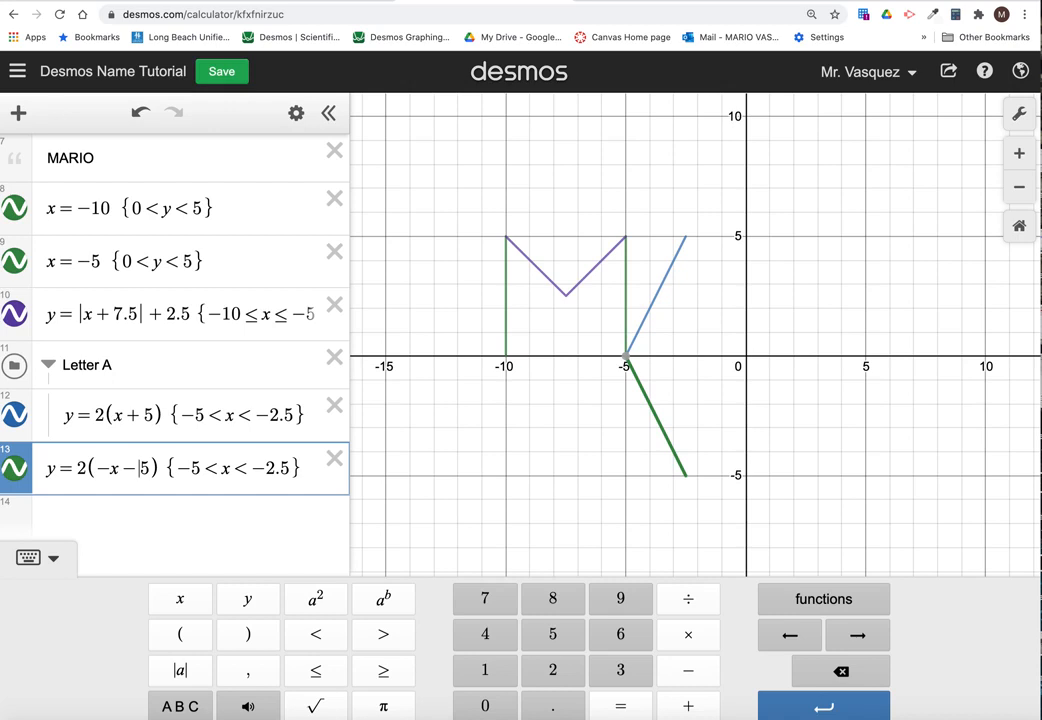
Remove the whole domain restriction from the copied line below the Letter A folder.
{"action": "left_click", "coordinate": [297, 468]}
{"action": "key", "text": "BackSpace"}
{"action": "key", "text": "BackSpace"}
{"action": "key", "text": "BackSpace"}
{"action": "key", "text": "BackSpace"}
{"action": "key", "text": "BackSpace"}
{"action": "key", "text": "BackSpace"}
{"action": "key", "text": "BackSpace"}
{"action": "key", "text": "BackSpace"}
{"action": "key", "text": "BackSpace"}
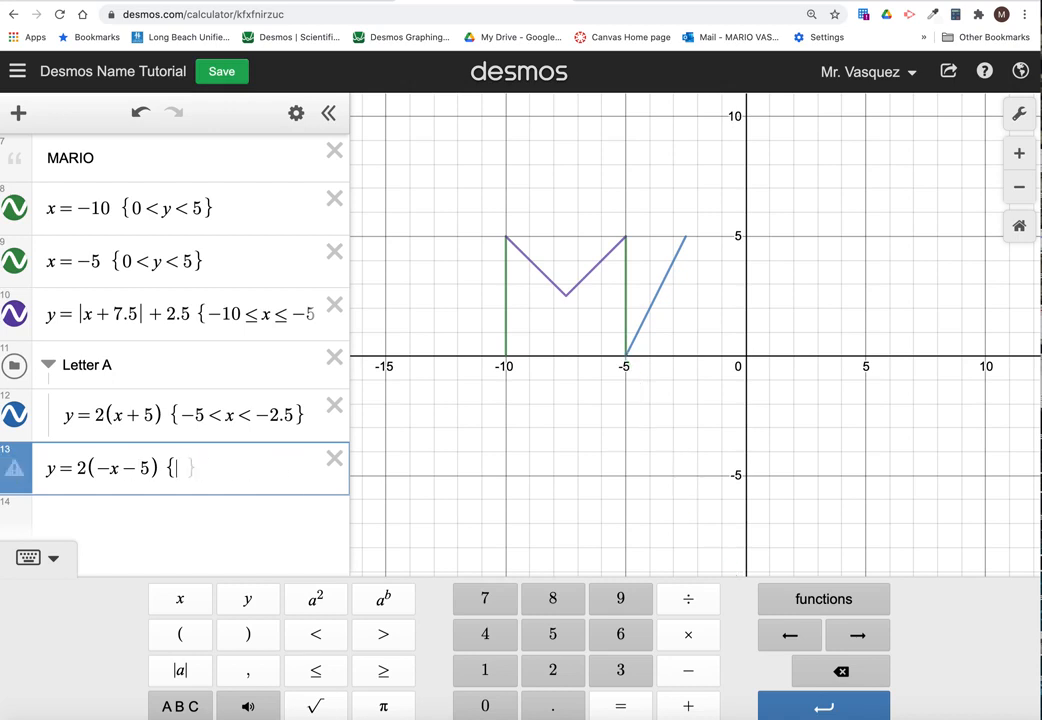
{"action": "key", "text": "BackSpace"}
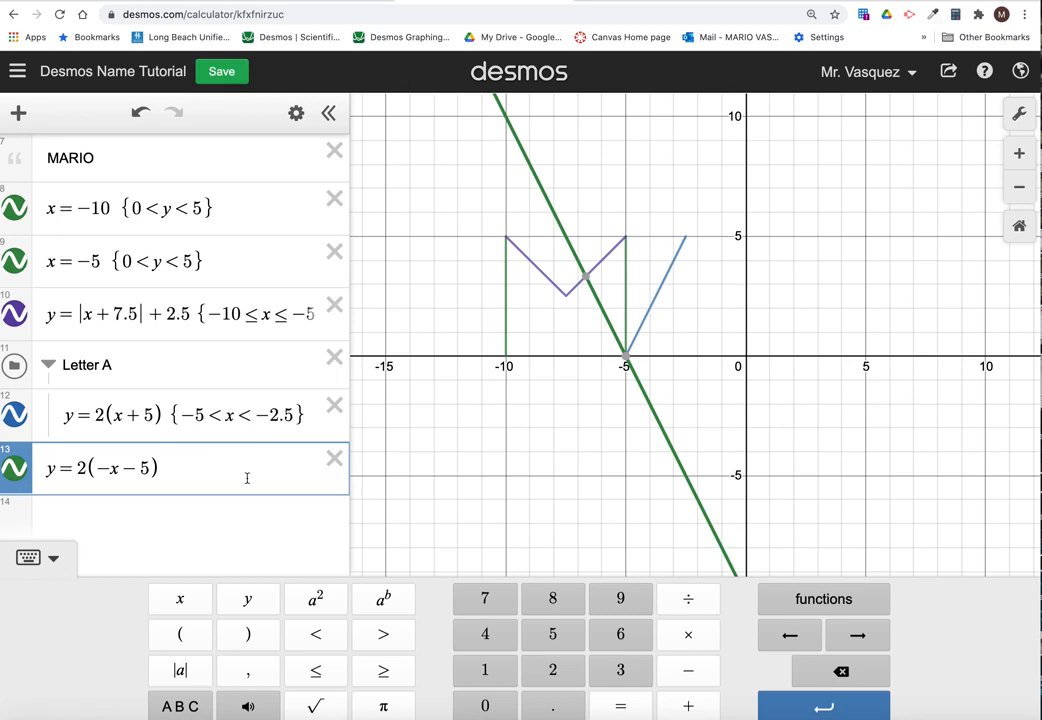
Change the terms inside the copied line's parentheses back, restoring y = 2(x + 5).
{"action": "left_click", "coordinate": [110, 468]}
{"action": "key", "text": "BackSpace"}
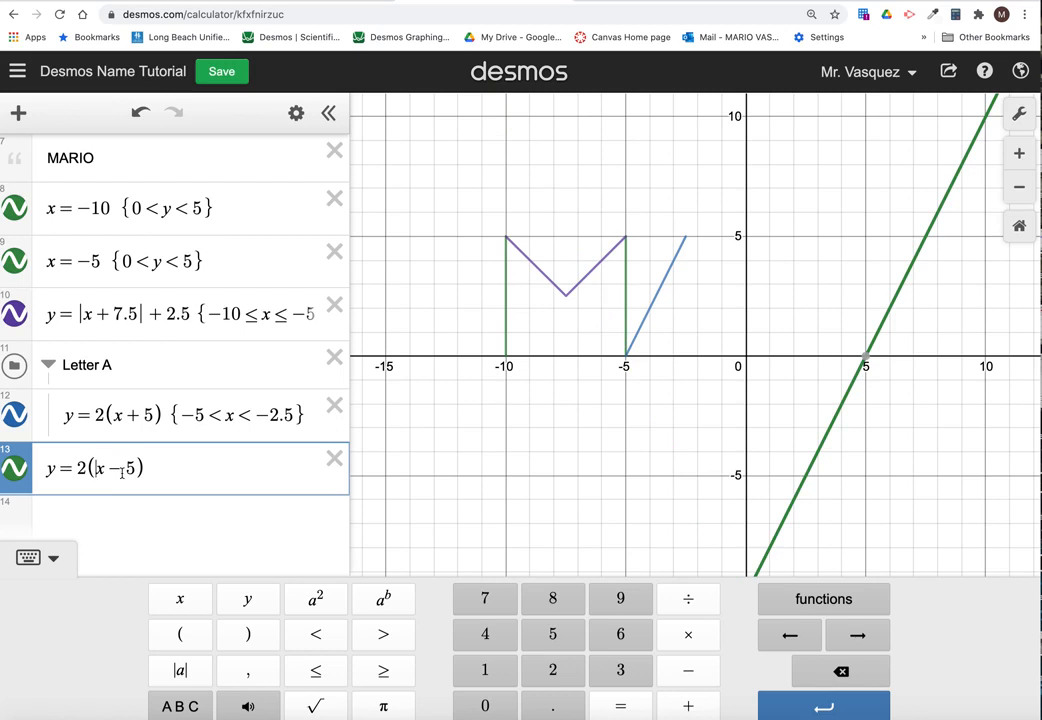
{"action": "key", "text": "BackSpace"}
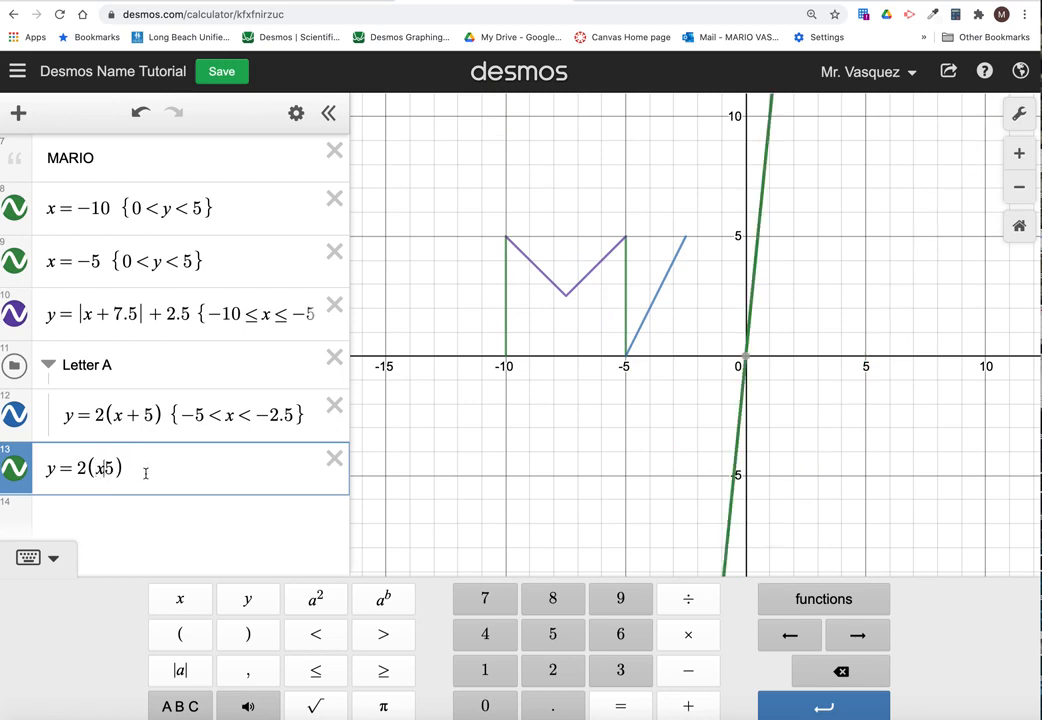
{"action": "type", "text": "+5"}
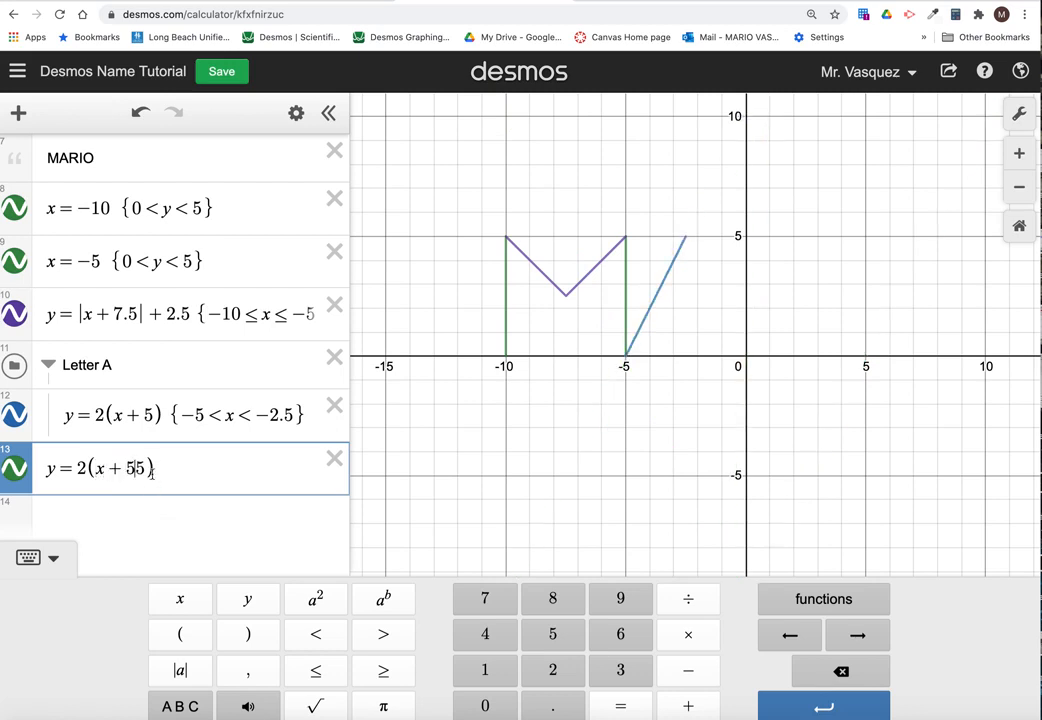
{"action": "key", "text": "BackSpace"}
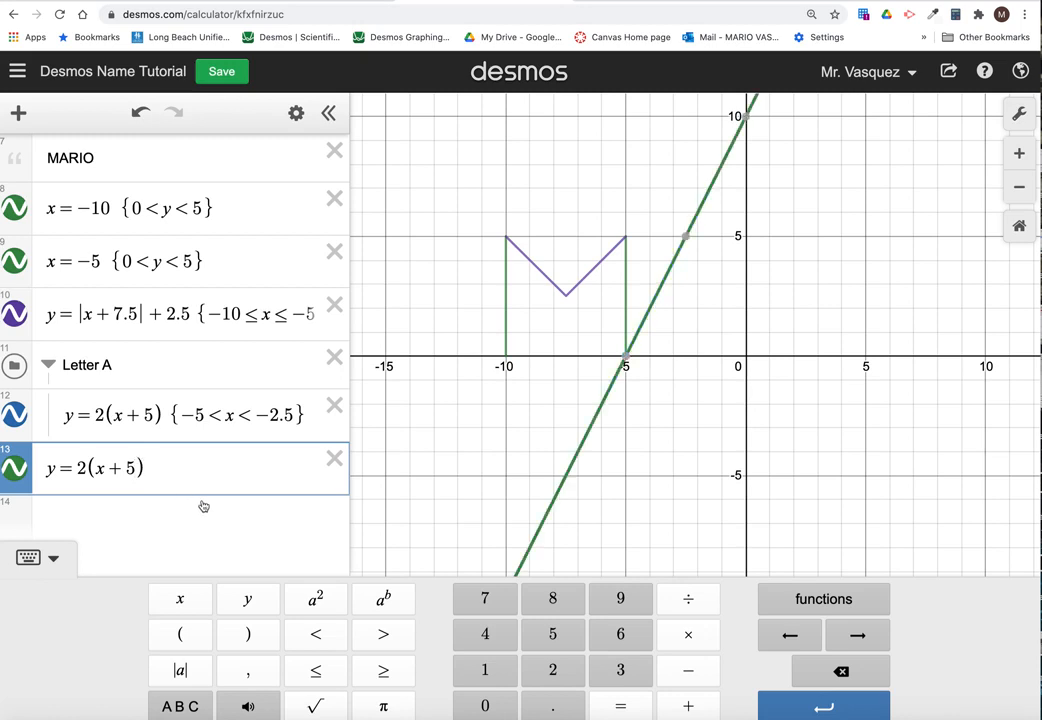
Try a negative slope with a shift in the other direction in the copied line, as y = -2(x - 5).
{"action": "left_click", "coordinate": [79, 467]}
{"action": "type", "text": "-"}
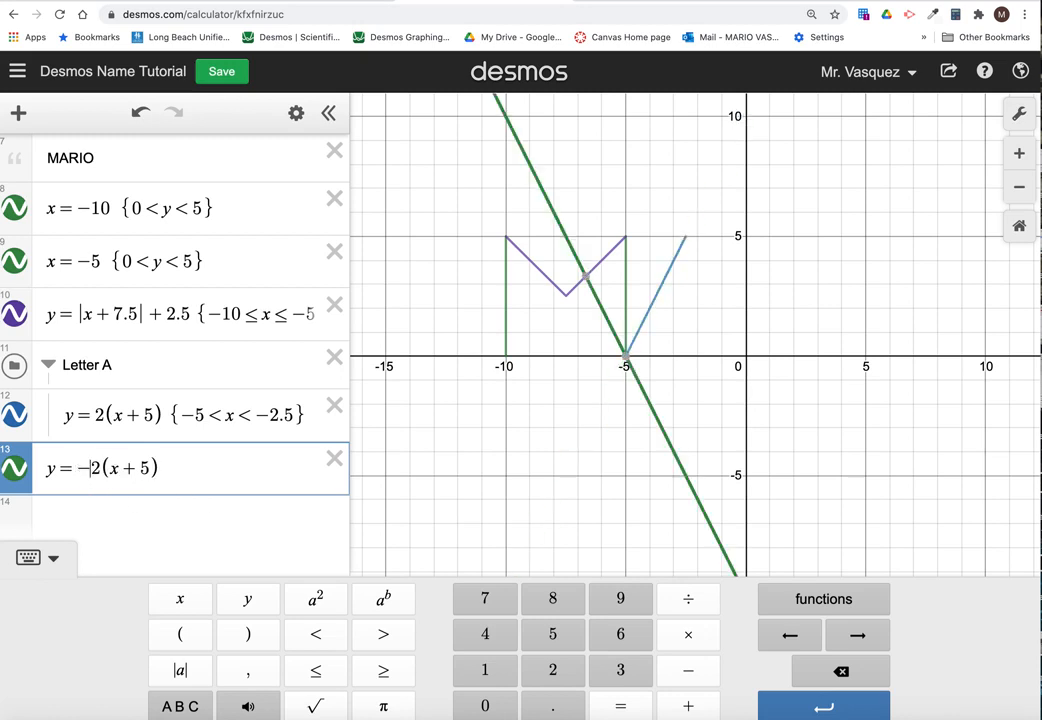
{"action": "left_click_drag", "start_coordinate": [144, 467], "coordinate": [128, 468]}
{"action": "type", "text": "-"}
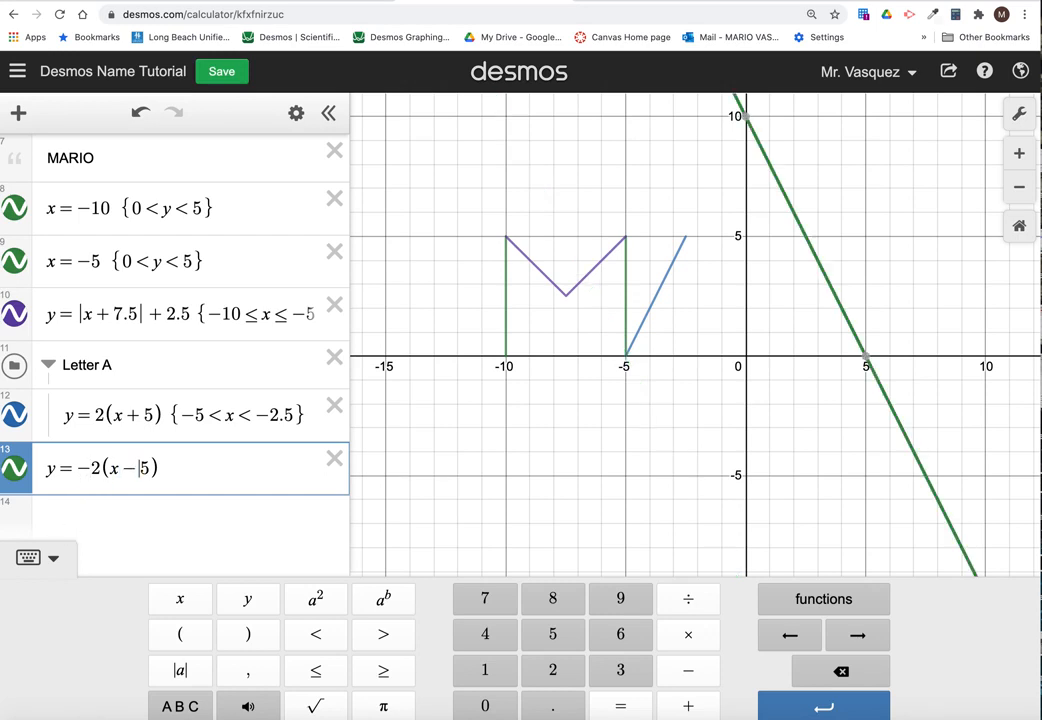
Try y = -2(-x - 5) and y = 2(-x - 5) for the copied line.
{"action": "left_click", "coordinate": [109, 468]}
{"action": "type", "text": "-"}
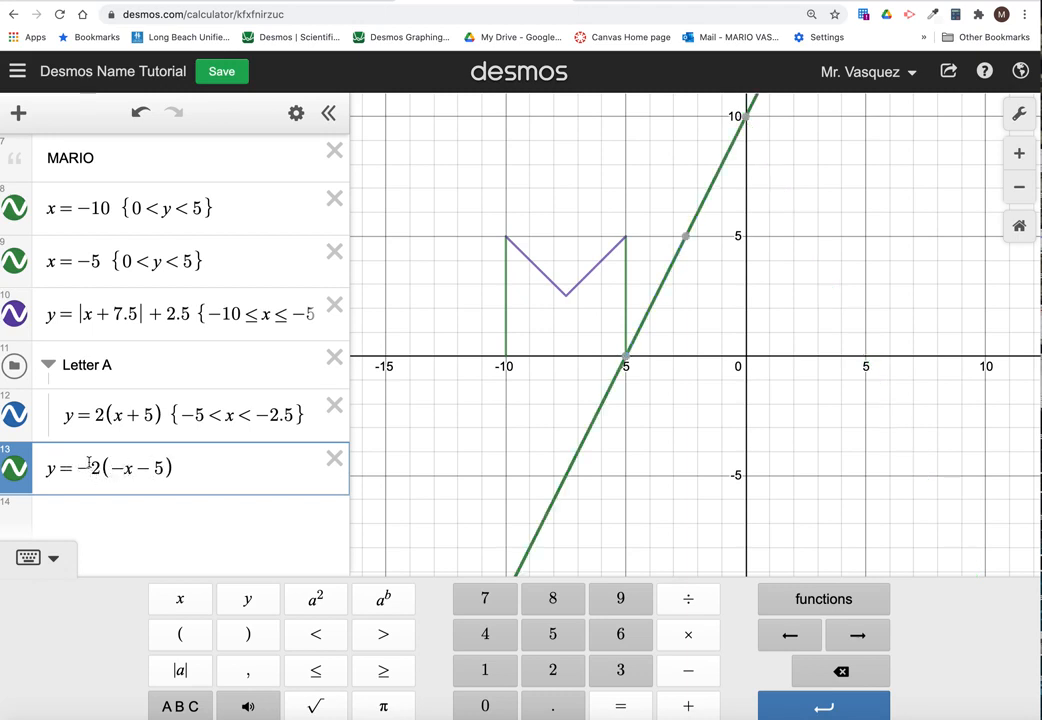
{"action": "left_click", "coordinate": [88, 463]}
{"action": "key", "text": "BackSpace"}
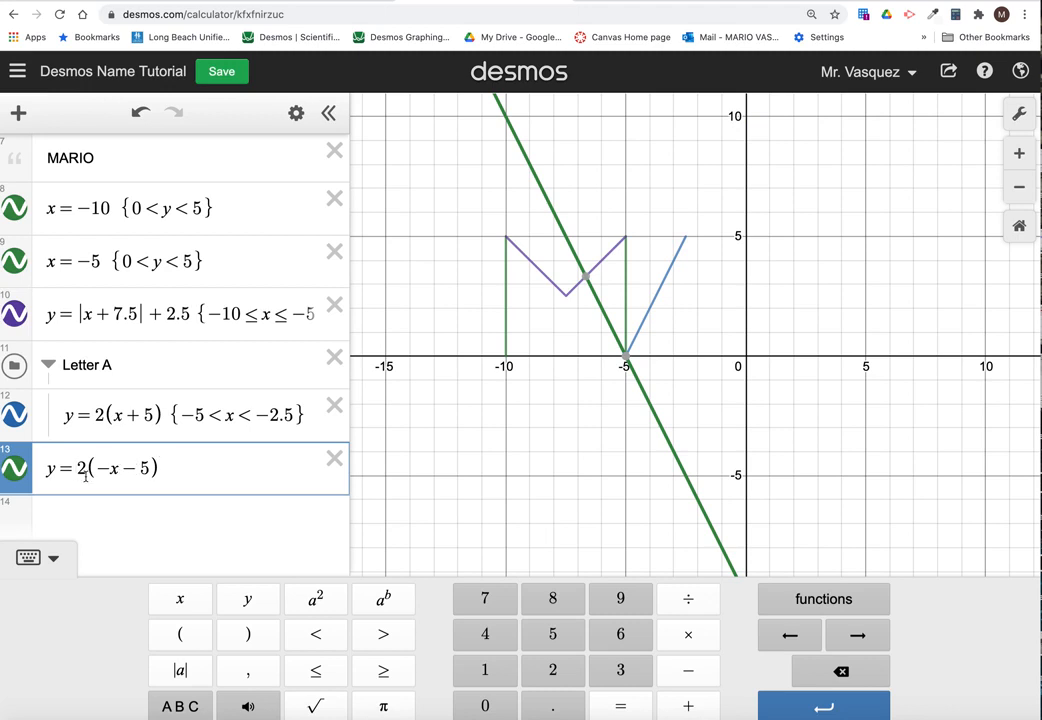
Rewrite the copied line with a slope of -2 as y = -2(x + 5).
{"action": "left_click", "coordinate": [157, 468]}
{"action": "left_click", "coordinate": [78, 468]}
{"action": "type", "text": "-"}
{"action": "left_click", "coordinate": [157, 468]}
{"action": "key", "text": "BackSpace"}
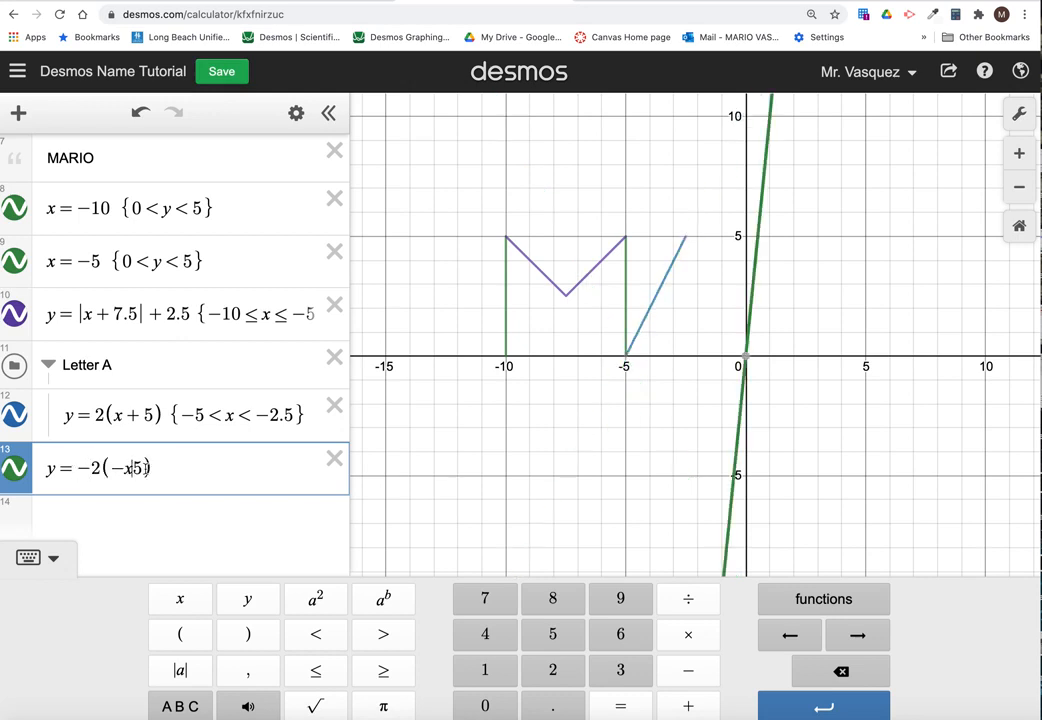
{"action": "left_click", "coordinate": [123, 468]}
{"action": "key", "text": "BackSpace"}
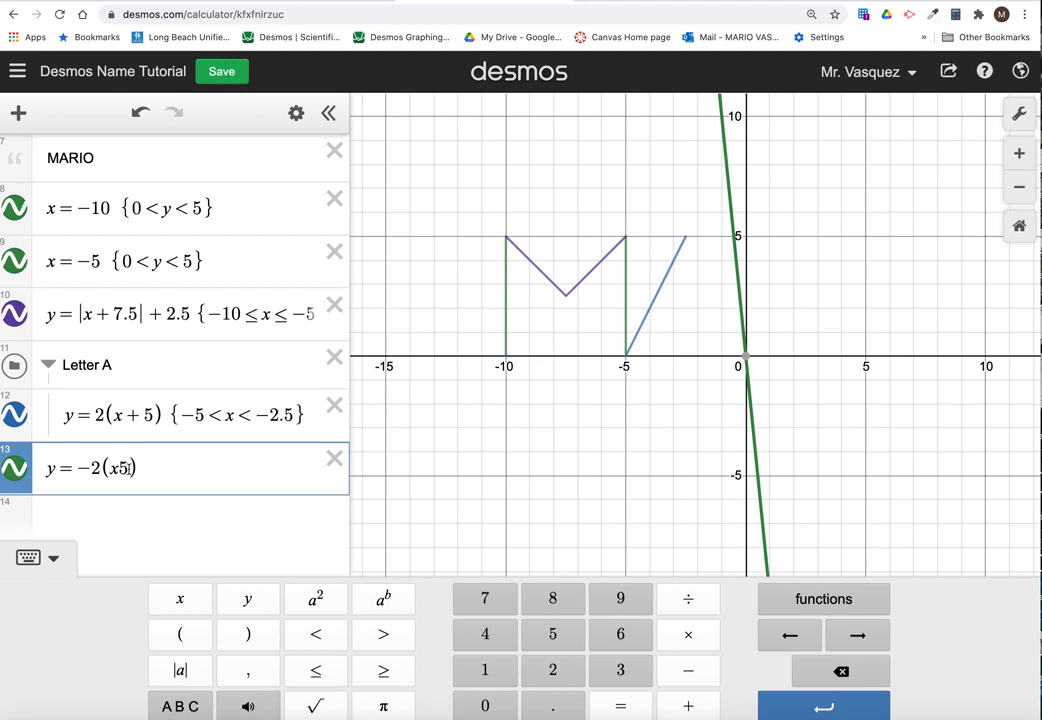
{"action": "type", "text": "+5"}
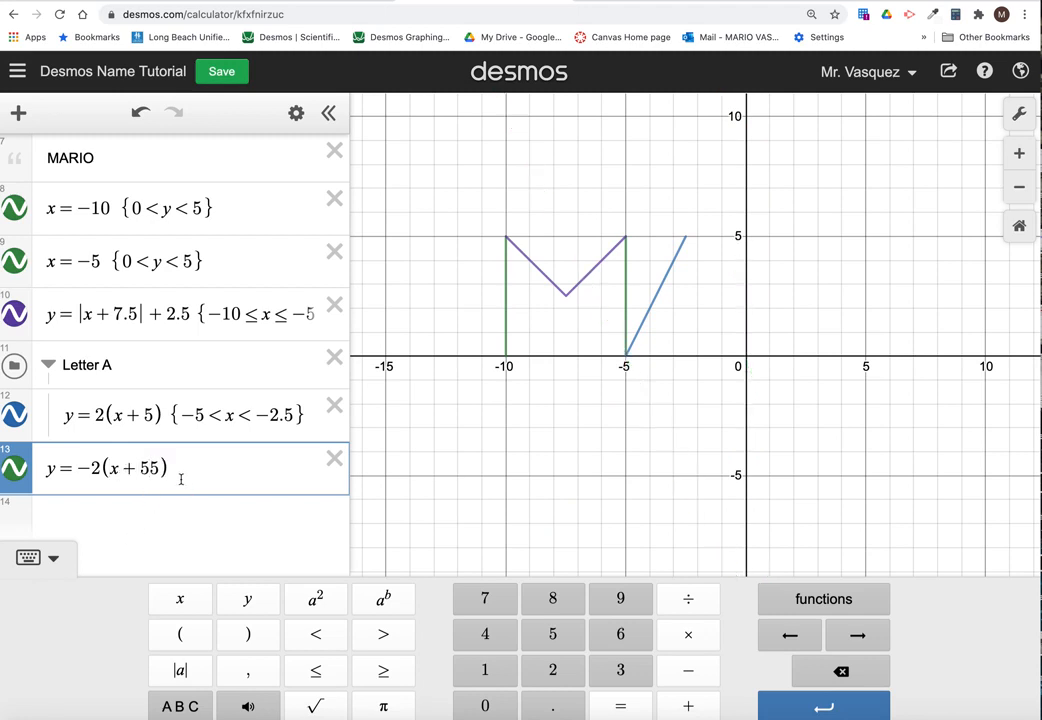
{"action": "key", "text": "BackSpace"}
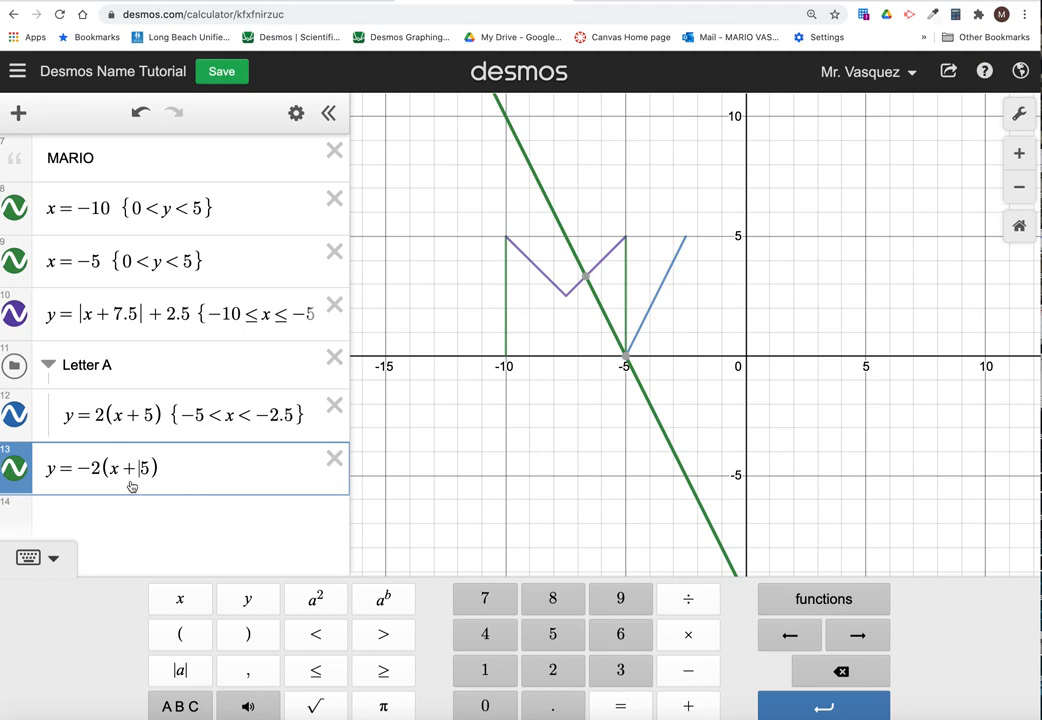
Check where the line crosses the x-axis and try the opposite shift, y = -2(x - 5).
{"action": "mouse_move", "coordinate": [623, 364]}
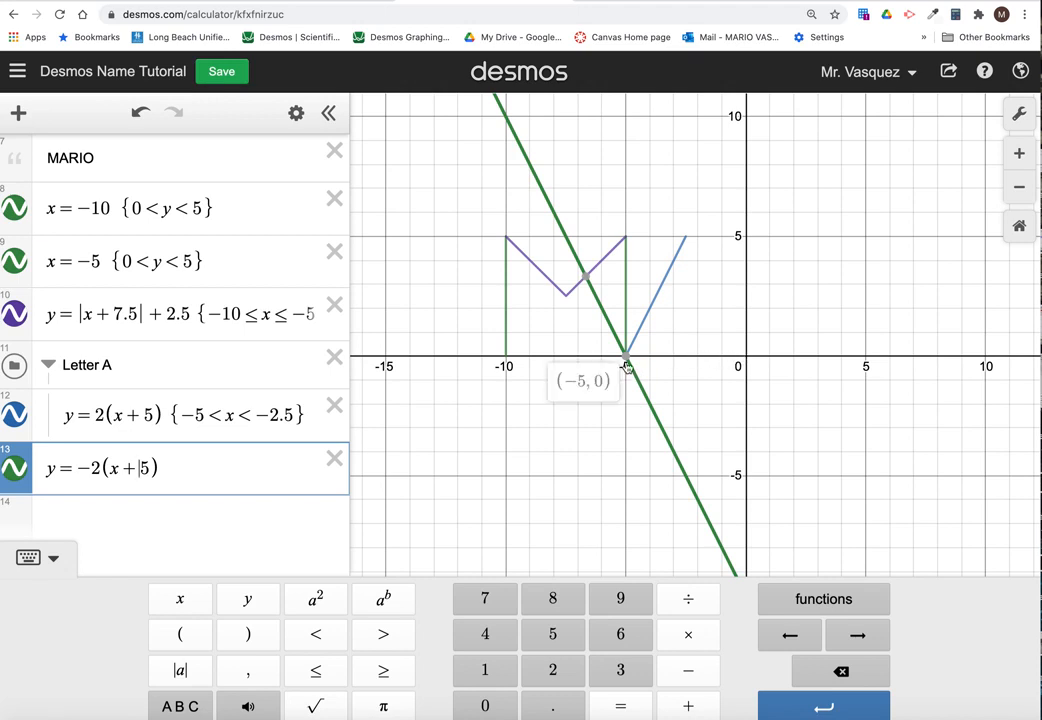
{"action": "left_click", "coordinate": [138, 468]}
{"action": "key", "text": "BackSpace"}
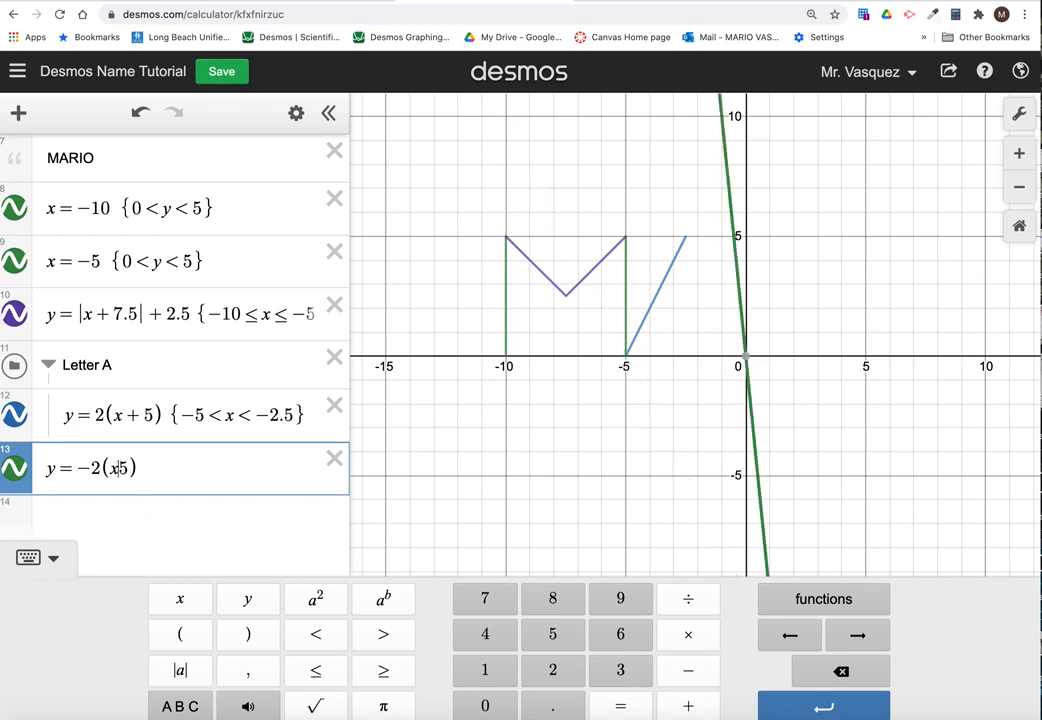
{"action": "type", "text": "-5"}
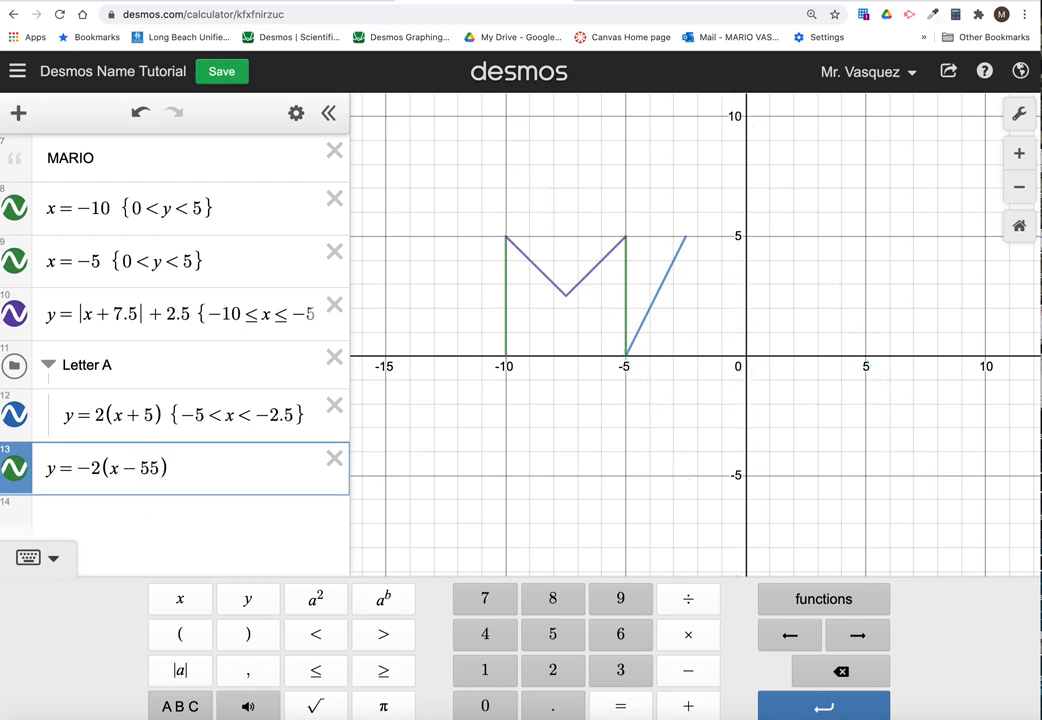
{"action": "key", "text": "BackSpace"}
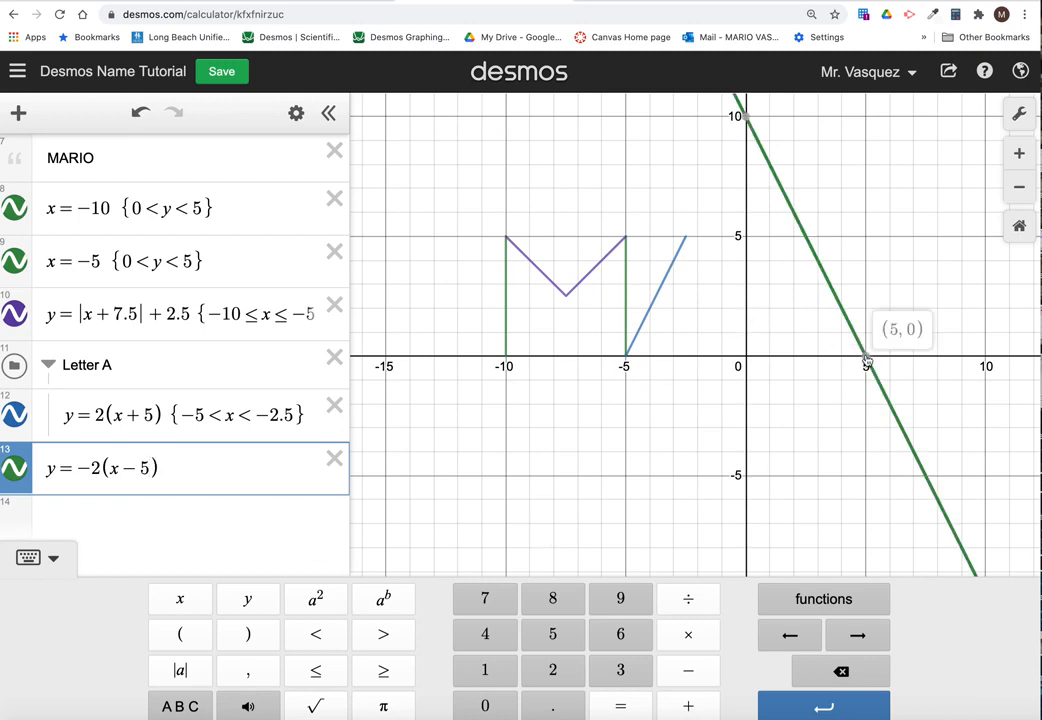
Set the horizontal shift of the copied line to zero, so the expression reads y = -2(x + 0).
{"action": "key", "text": "BackSpace"}
{"action": "key", "text": "BackSpace"}
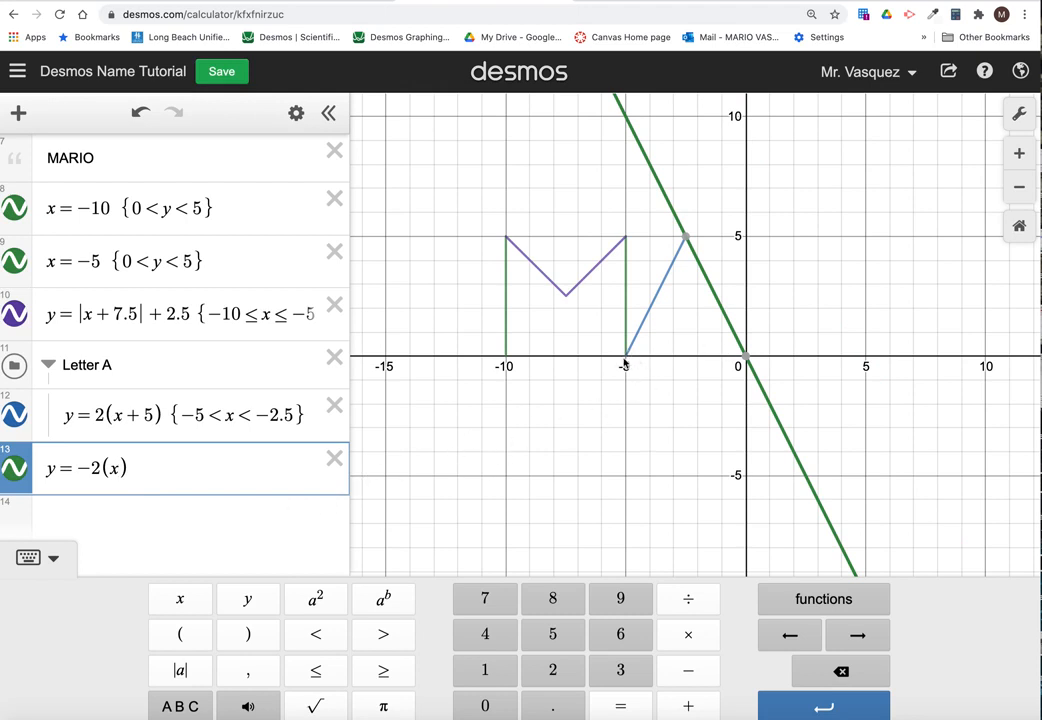
{"action": "type", "text": "-5"}
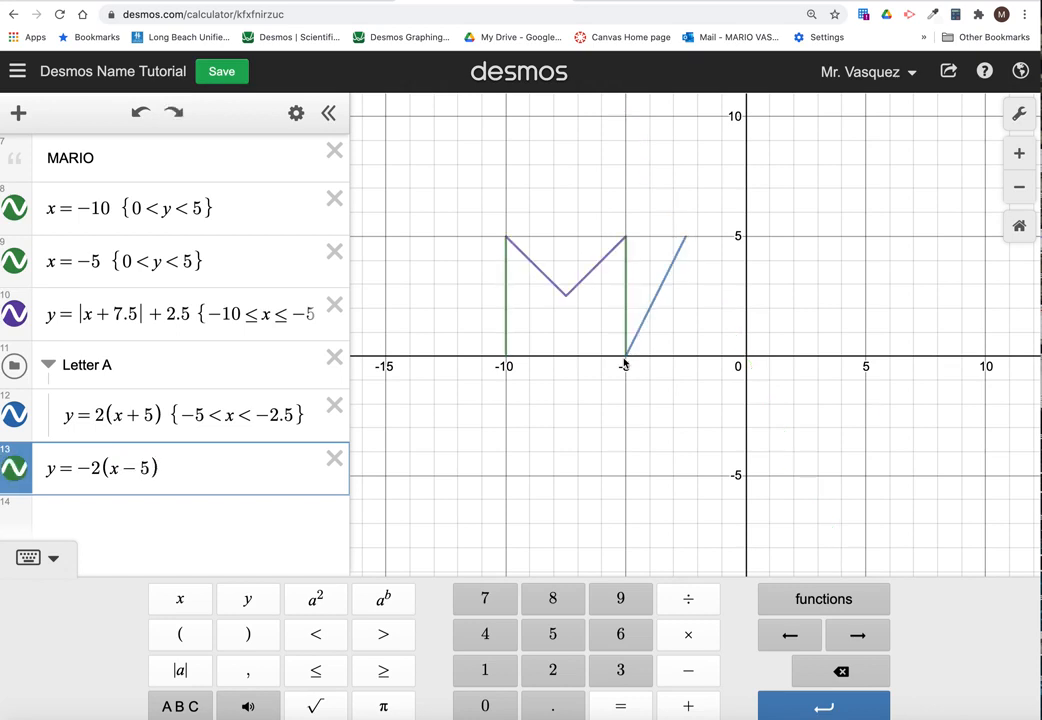
{"action": "key", "text": "Right"}
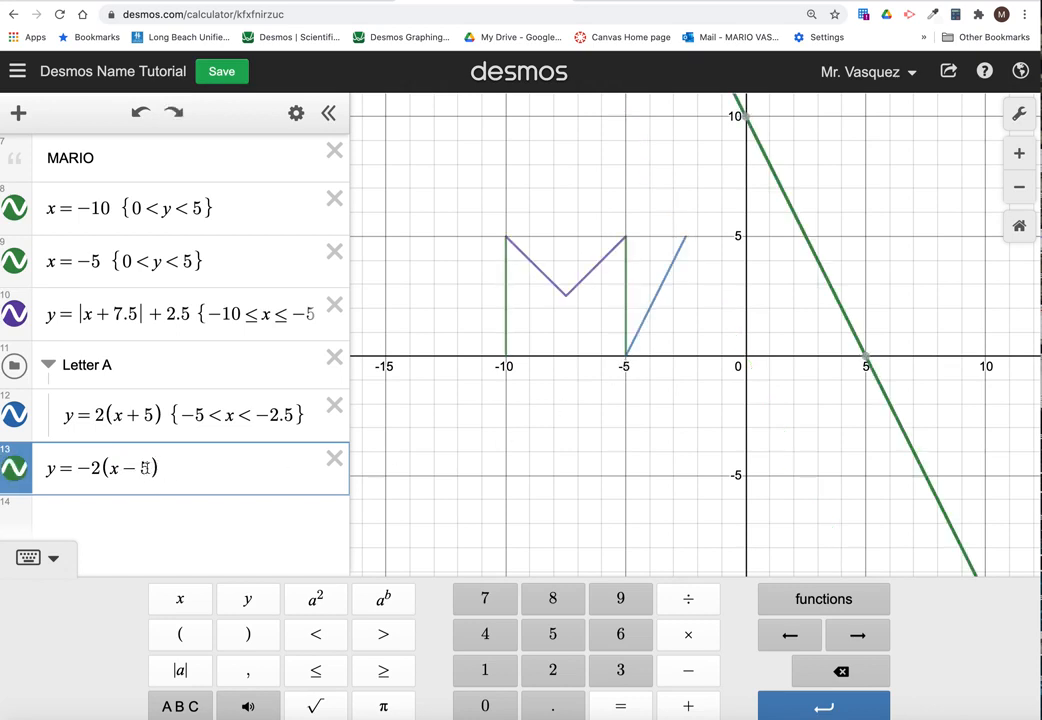
{"action": "left_click_drag", "start_coordinate": [149, 468], "coordinate": [119, 468]}
{"action": "type", "text": "+0"}
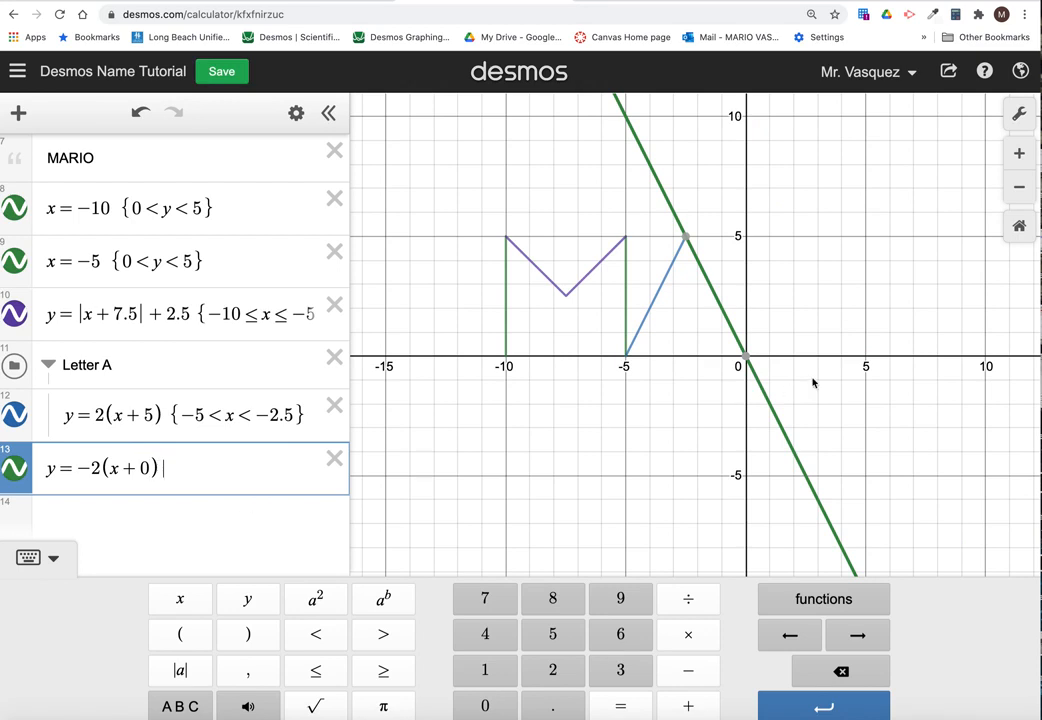
Check where the line meets the first leg's top and the x-axis, and add the domain restriction {-2.5 < x < 0} to it.
{"action": "left_click", "coordinate": [686, 240]}
{"action": "mouse_move", "coordinate": [745, 358]}
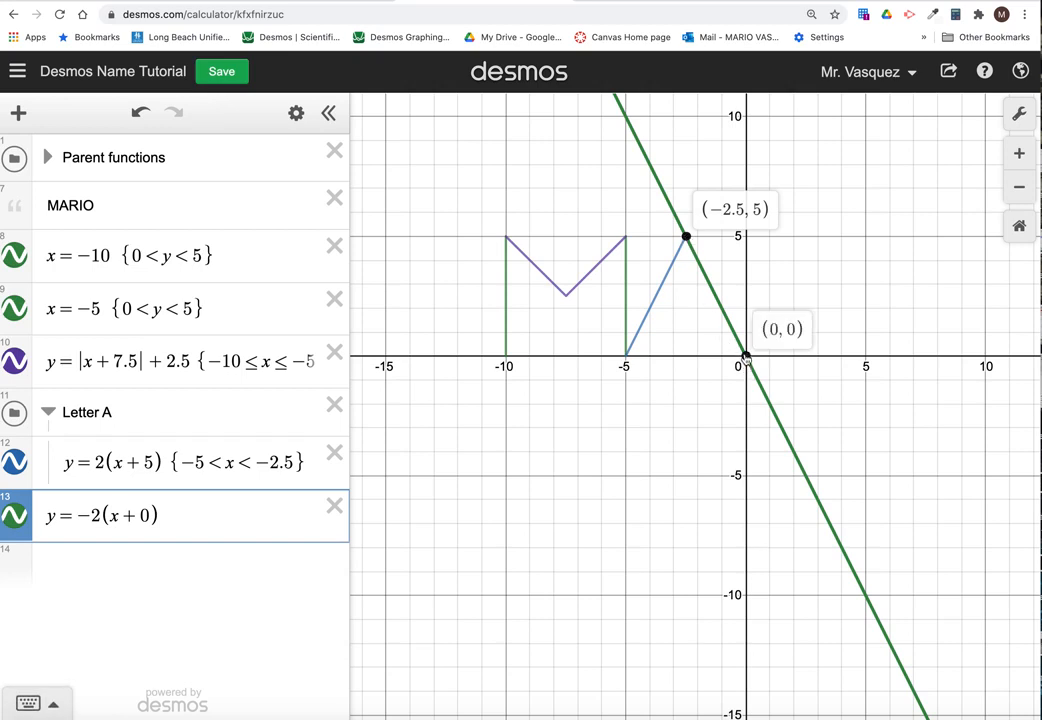
{"action": "left_click", "coordinate": [745, 358]}
{"action": "left_click", "coordinate": [205, 526]}
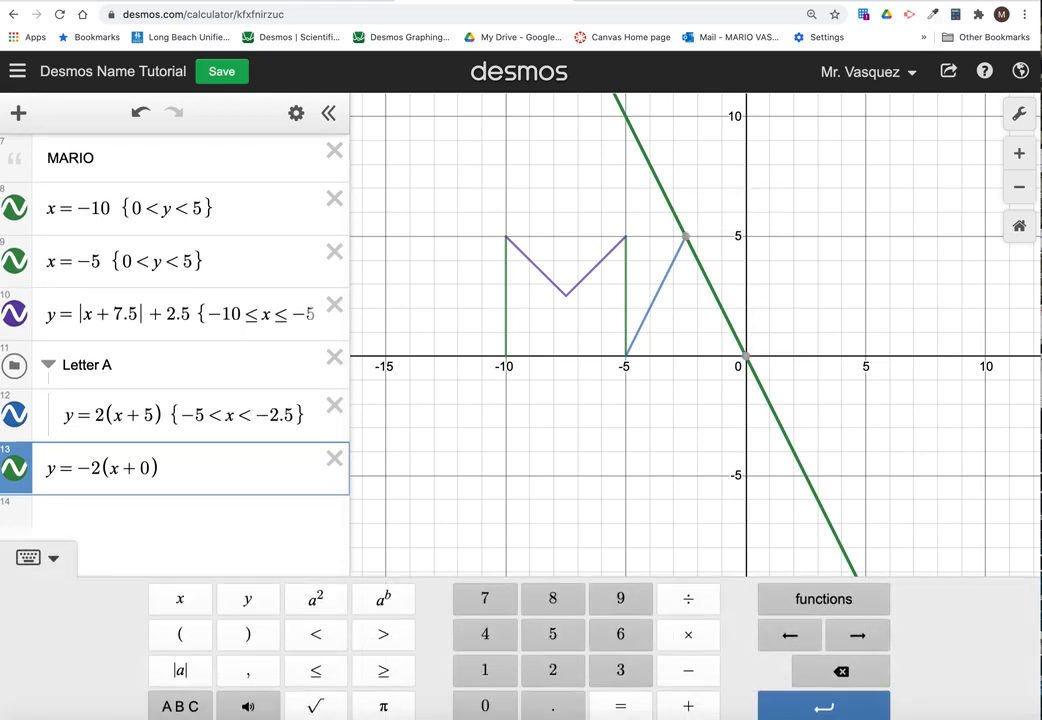
{"action": "type", "text": "{"}
{"action": "type", "text": "-2.5"}
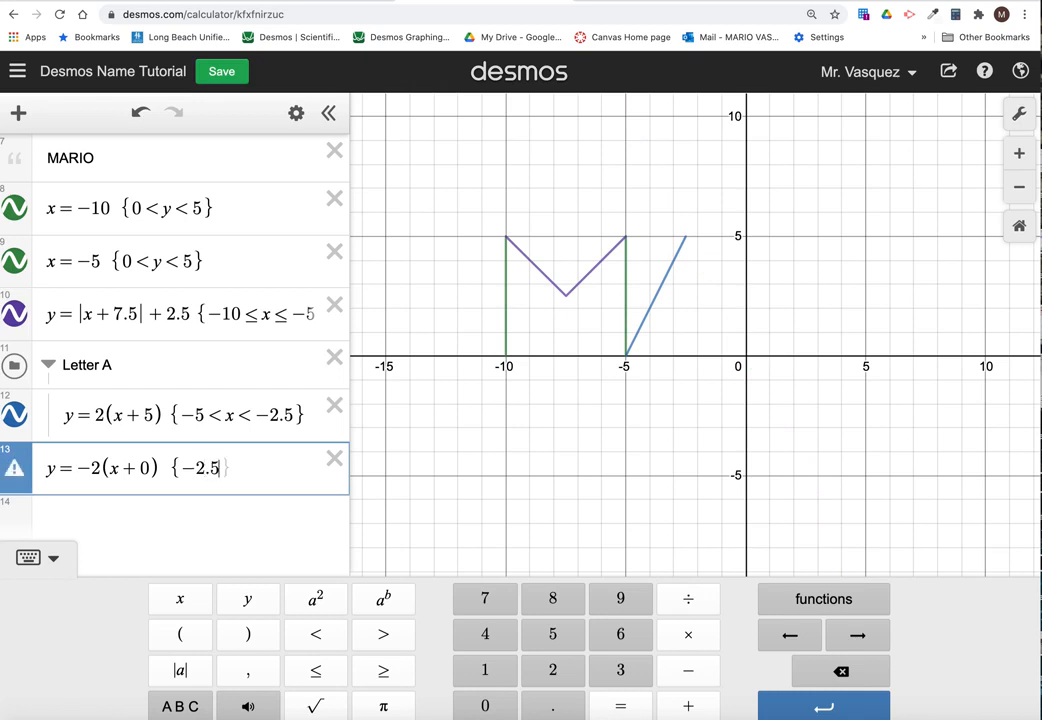
{"action": "type", "text": "x<0"}
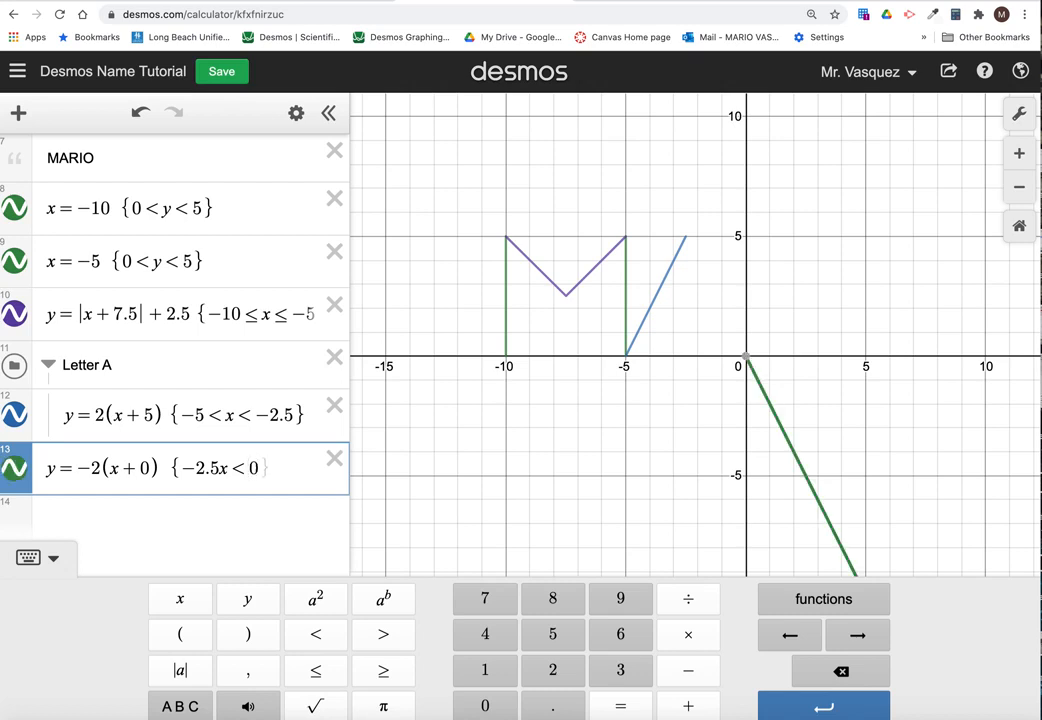
{"action": "key", "text": "BackSpace"}
{"action": "type", "text": "<x"}
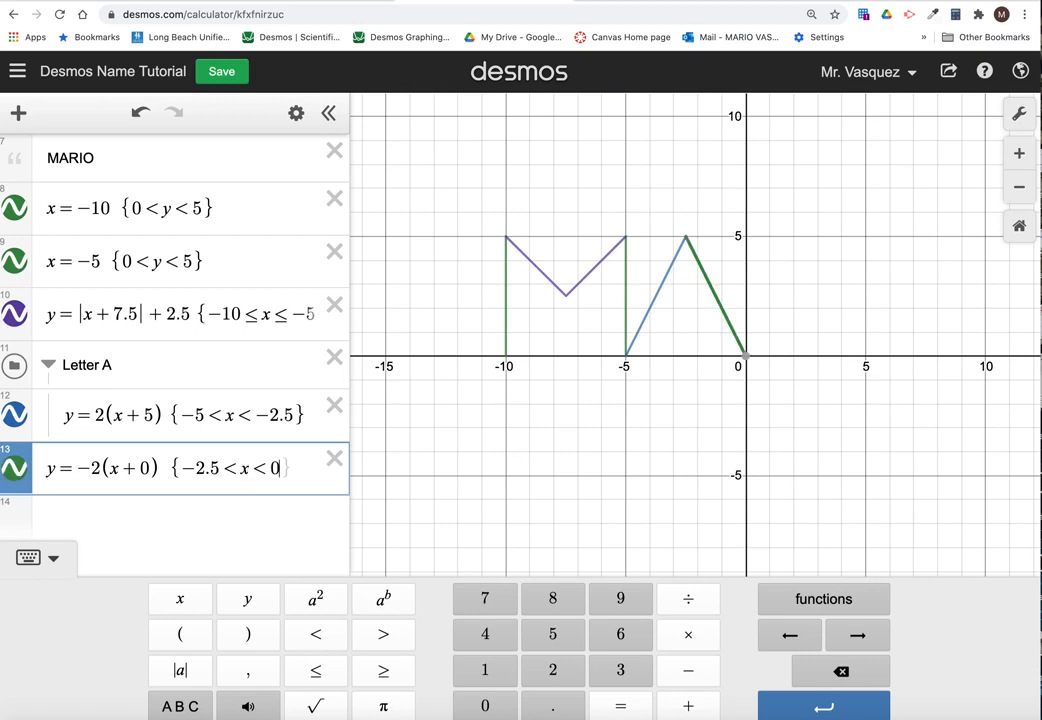
{"action": "key", "text": "Right"}
Replace both inequality signs in the second leg's restriction with ≤, giving {-2.5 ≤ x ≤ 0}.
{"action": "left_click_drag", "start_coordinate": [238, 468], "coordinate": [219, 471]}
{"action": "left_click", "coordinate": [315, 670]}
{"action": "left_click_drag", "start_coordinate": [268, 468], "coordinate": [251, 470]}
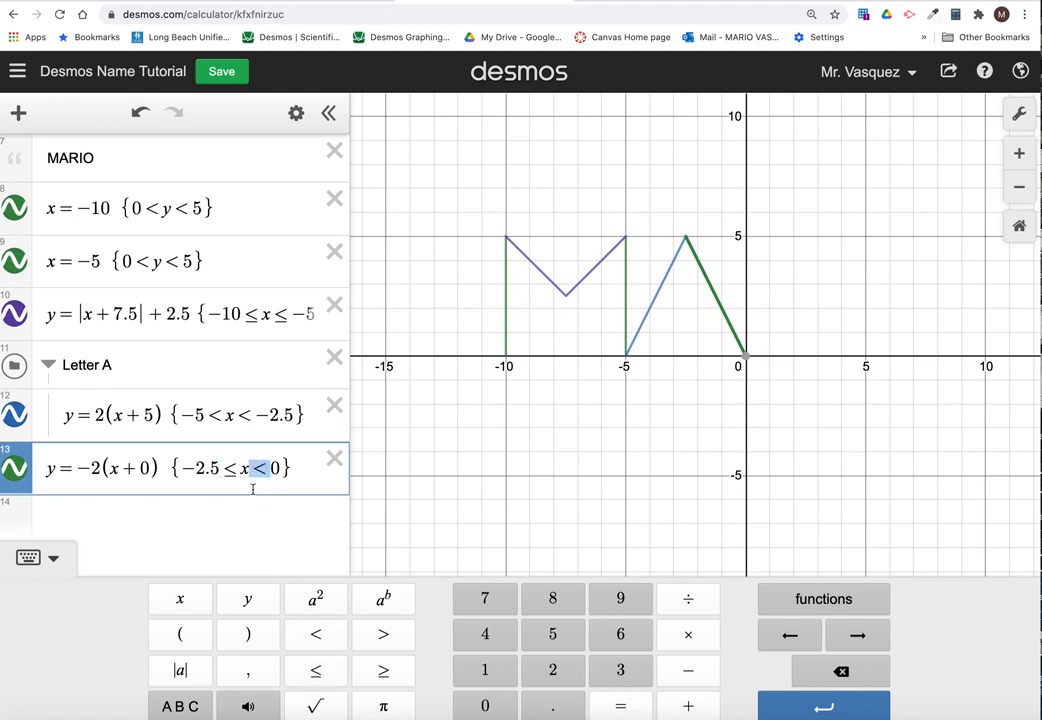
{"action": "left_click", "coordinate": [330, 669]}
{"action": "left_click", "coordinate": [688, 325]}
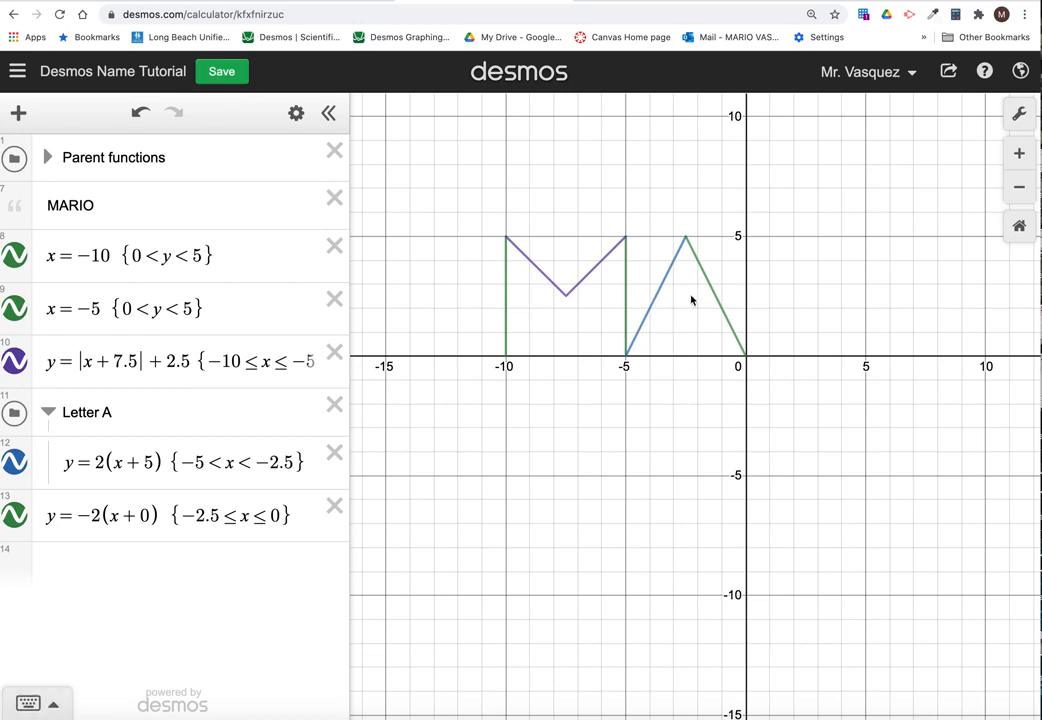
Add blank expression rows below the second leg of the A and at the start of the Letter A folder.
{"action": "left_click", "coordinate": [110, 566]}
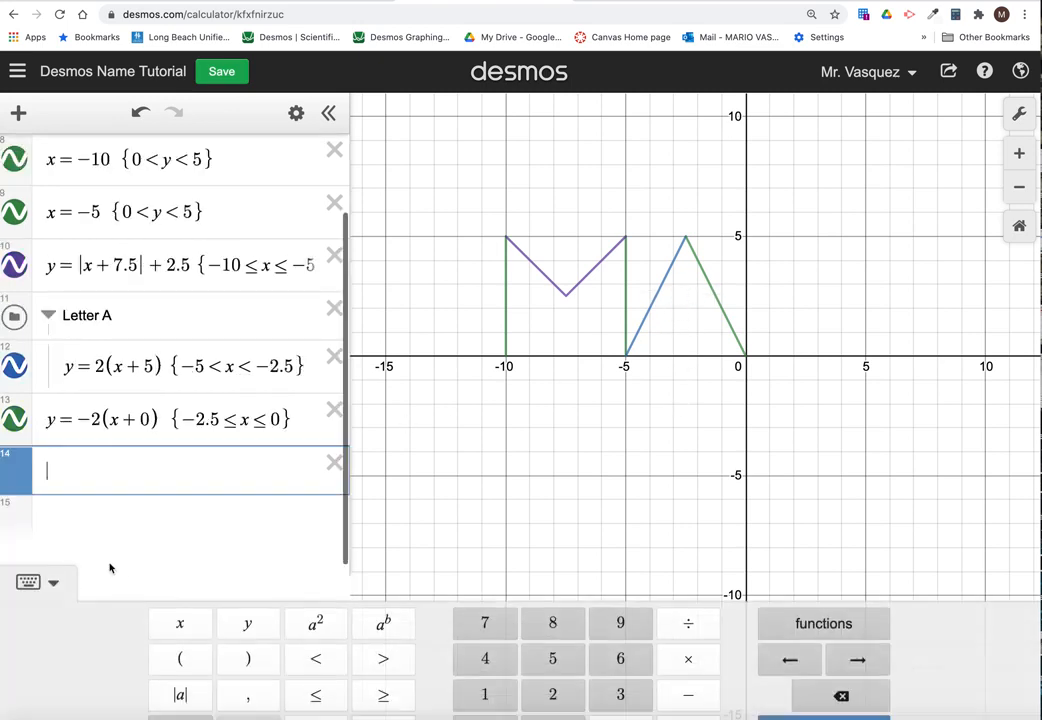
{"action": "left_click", "coordinate": [177, 512]}
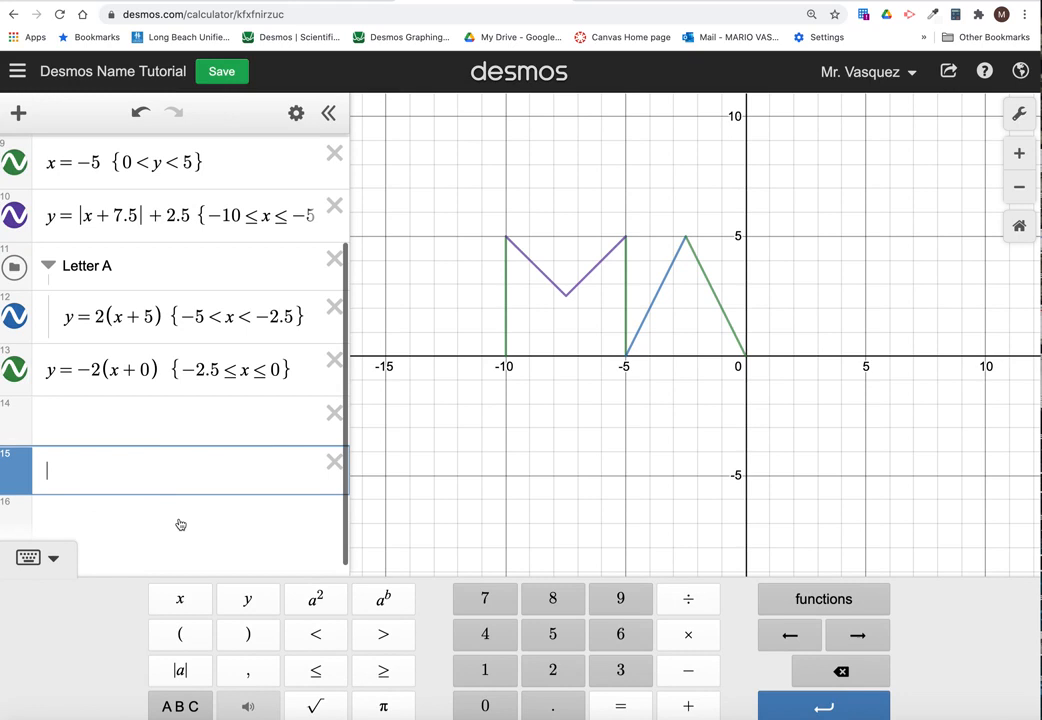
{"action": "left_click", "coordinate": [107, 425]}
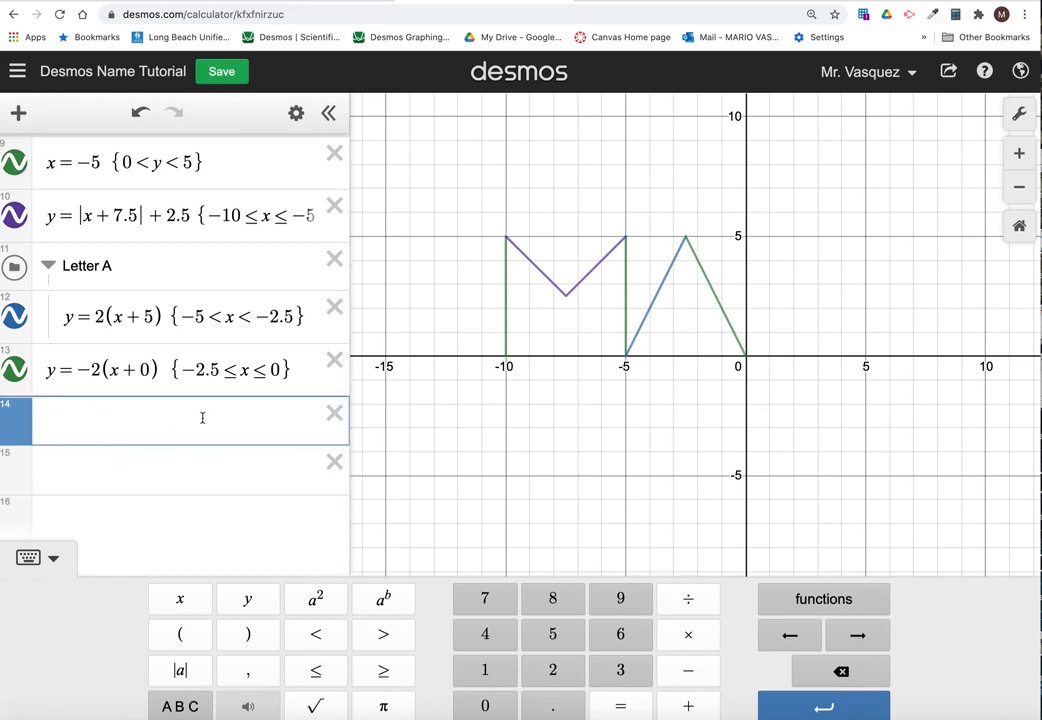
{"action": "left_click", "coordinate": [64, 316]}
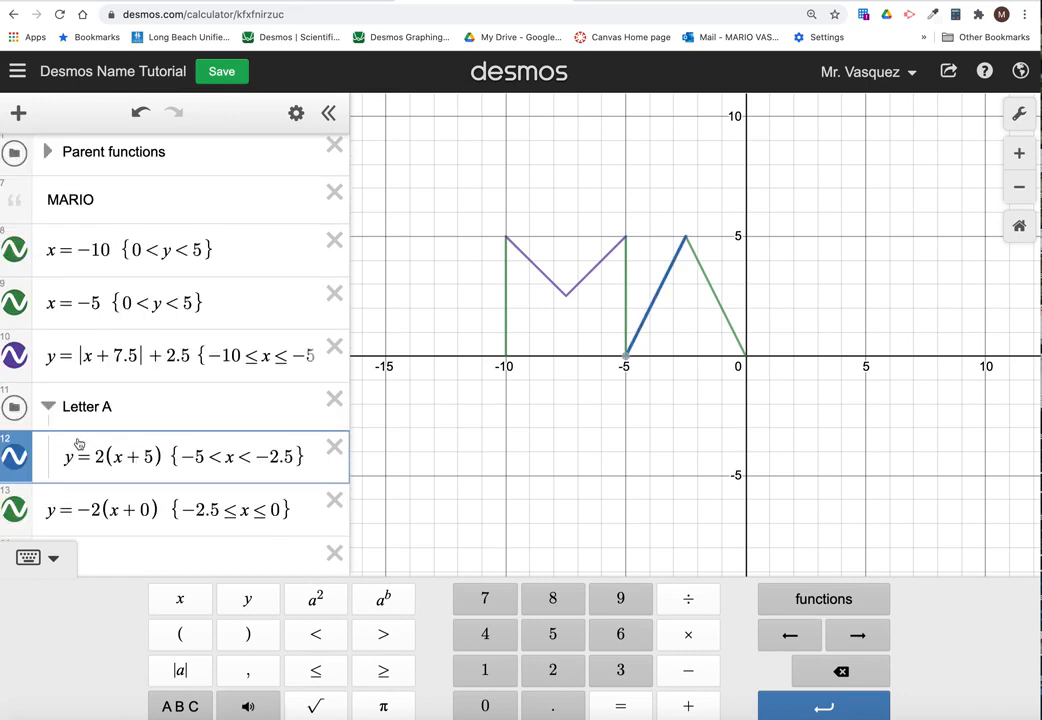
{"action": "scroll", "coordinate": [77, 455], "scroll_direction": "down", "scroll_amount": 2}
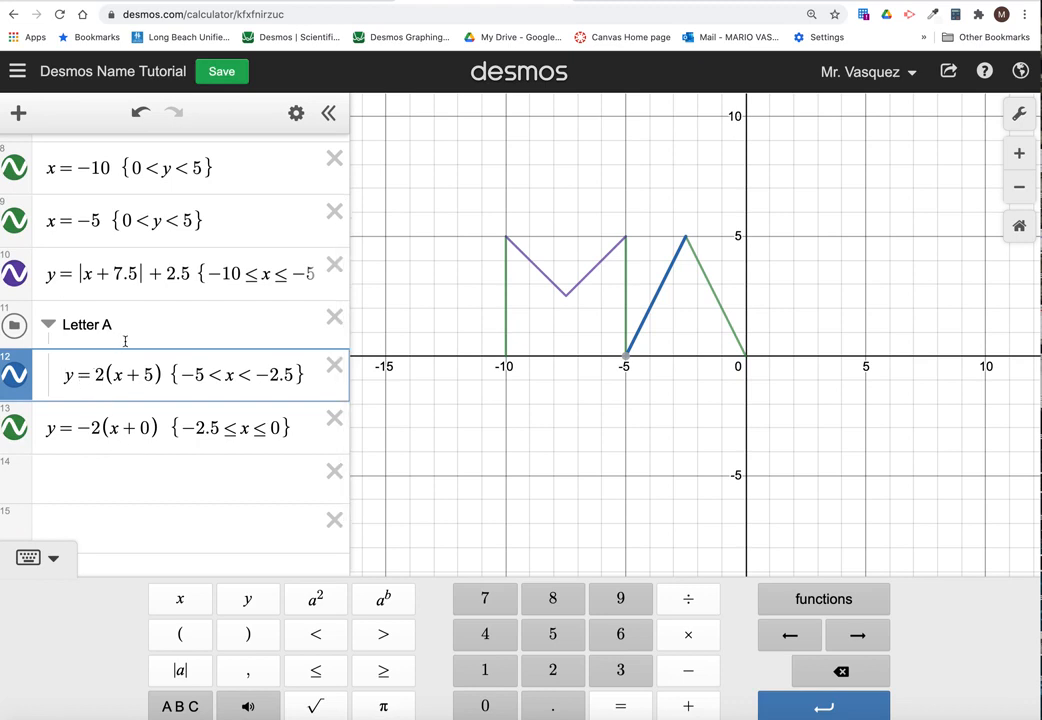
{"action": "key", "text": "Up"}
{"action": "key", "text": "Return"}
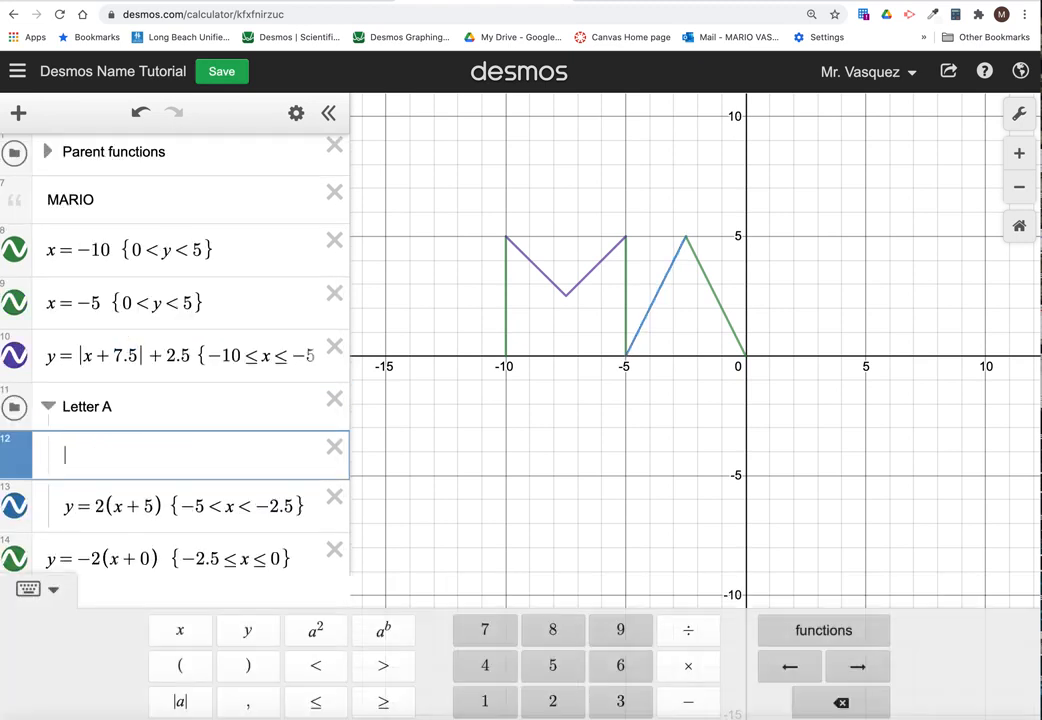
{"action": "key", "text": "Return"}
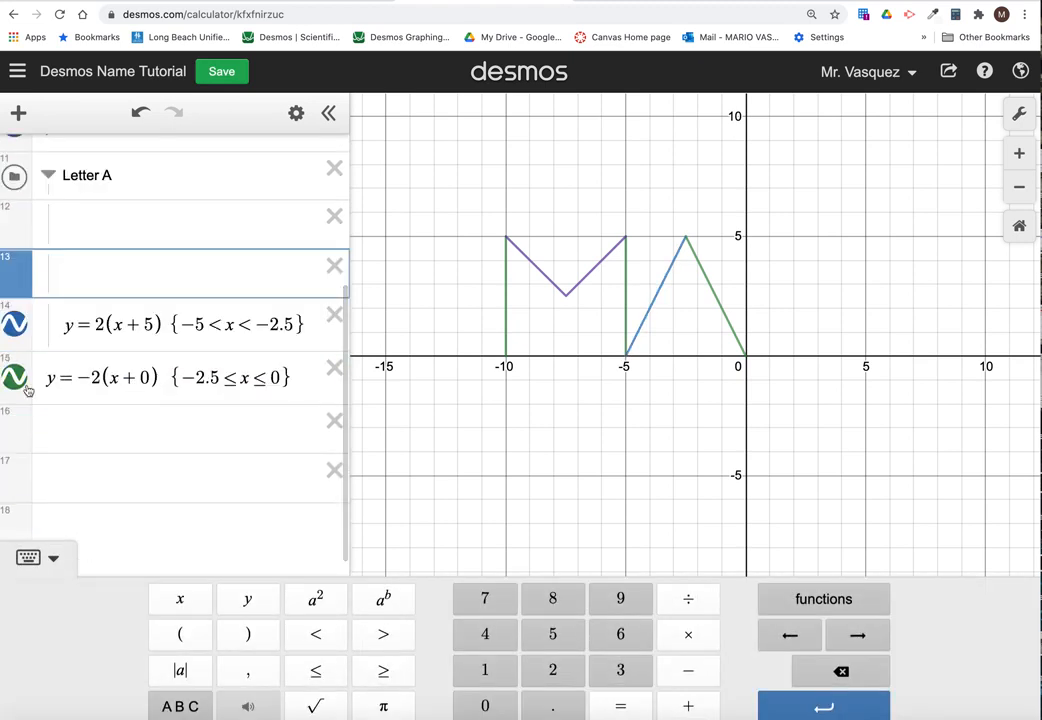
Move y = -2(x + 0) to the start of the Letter A folder with y = 2(x + 5) directly beneath it, deleting a spare blank row.
{"action": "left_click_drag", "start_coordinate": [9, 376], "coordinate": [62, 289]}
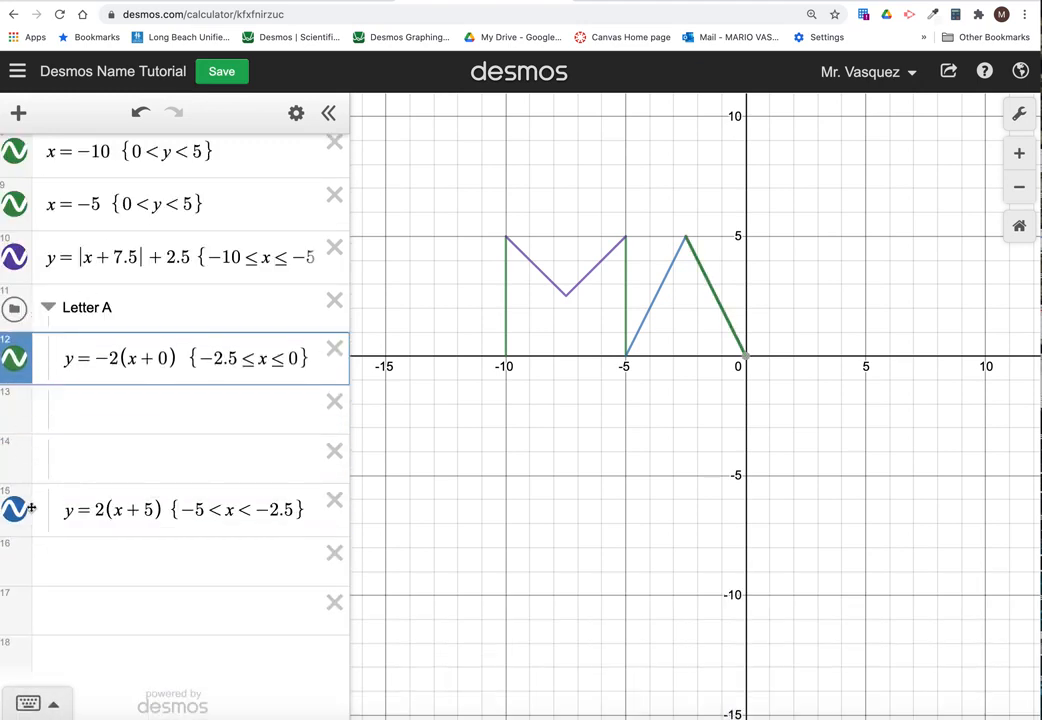
{"action": "left_click_drag", "start_coordinate": [21, 507], "coordinate": [38, 445]}
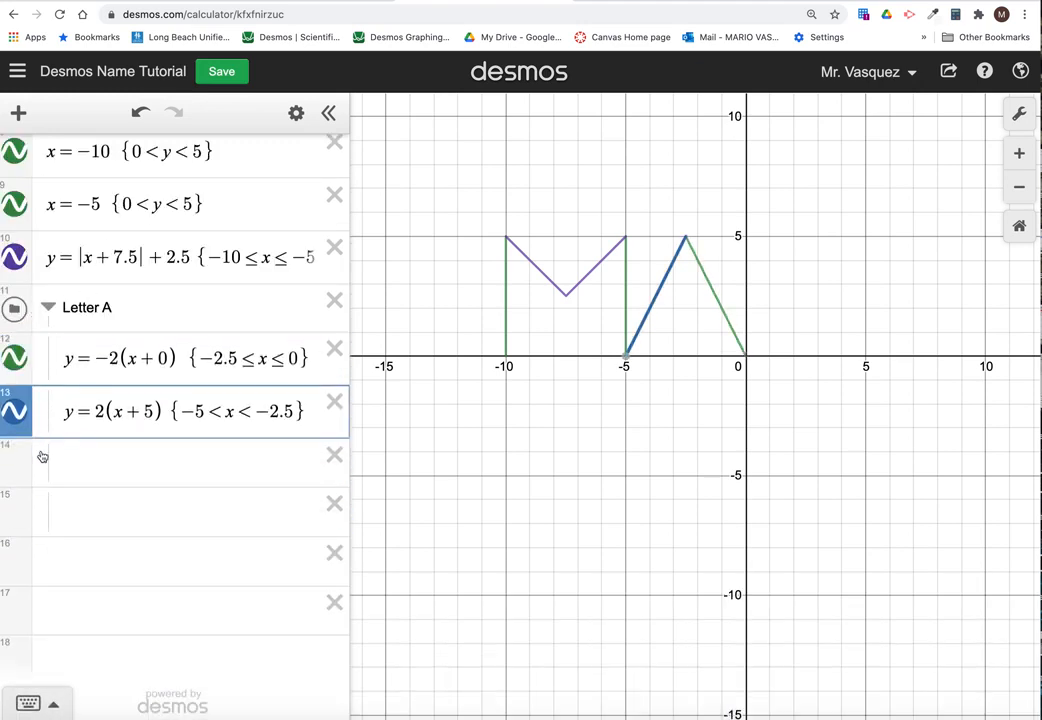
{"action": "left_click", "coordinate": [334, 512]}
Trace points around mid-height on the A's first leg, y = 2(x + 5), to judge the crossbar's height.
{"action": "left_click", "coordinate": [162, 520]}
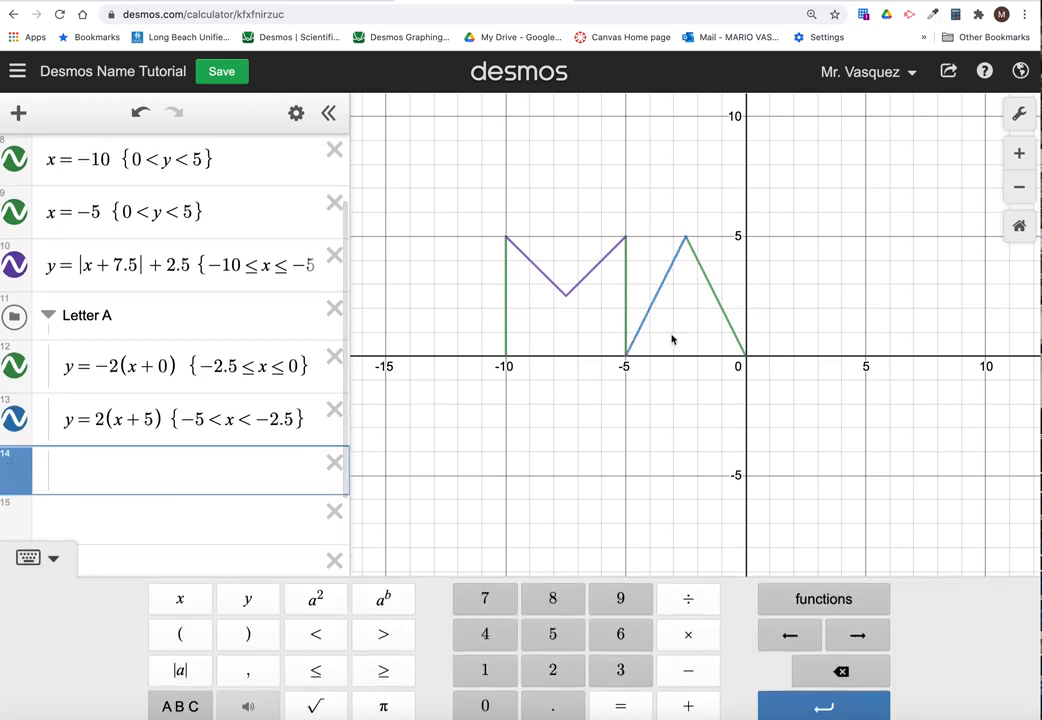
{"action": "left_click", "coordinate": [665, 288]}
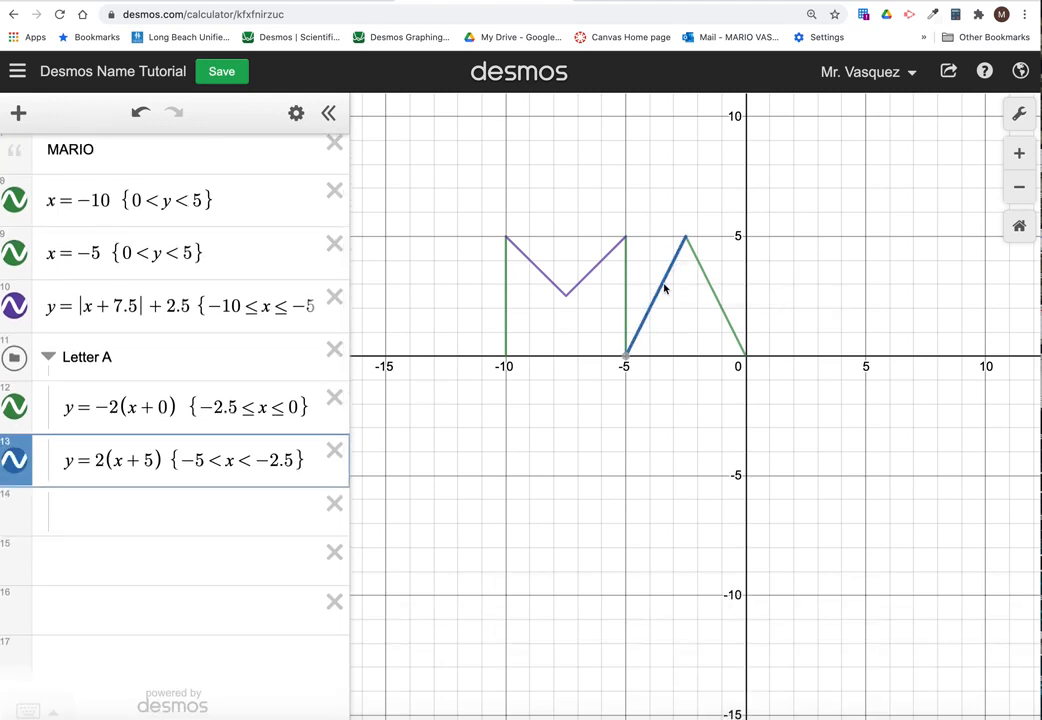
{"action": "left_click_drag", "start_coordinate": [665, 288], "coordinate": [660, 296]}
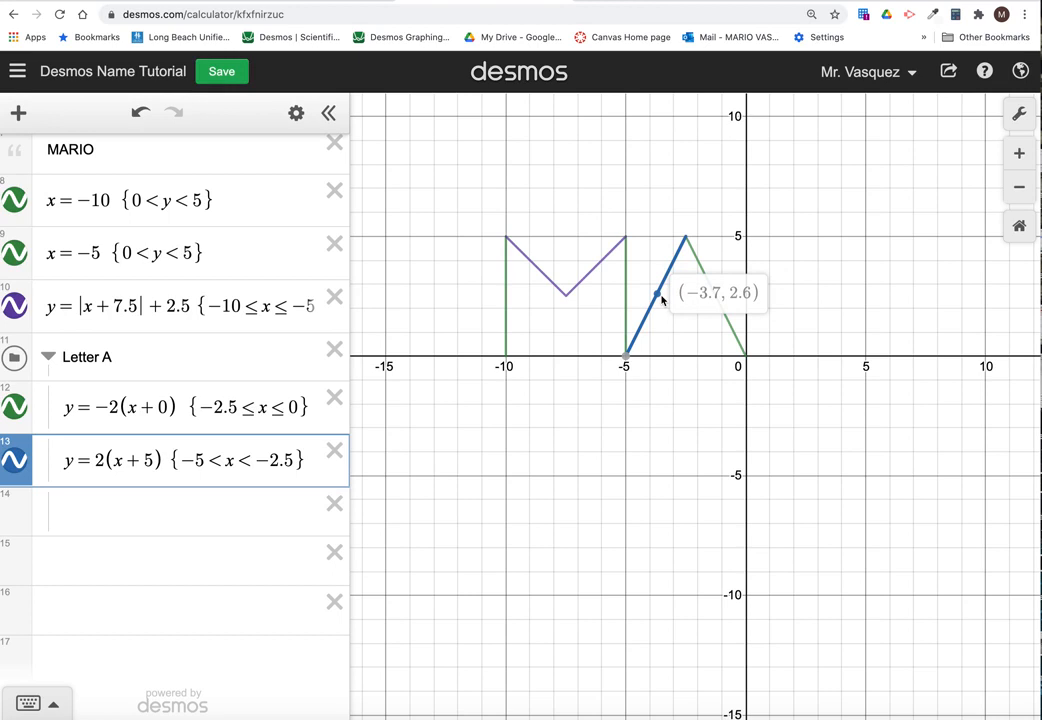
{"action": "mouse_move", "coordinate": [661, 296]}
{"action": "left_mouse_down"}
{"action": "mouse_move", "coordinate": [642, 322]}
{"action": "mouse_move", "coordinate": [656, 309]}
{"action": "left_mouse_up"}
Add a horizontal line in the Letter A folder's blank row, trying heights -4, 4 and 5 before setting y = 2.
{"action": "left_click", "coordinate": [124, 512]}
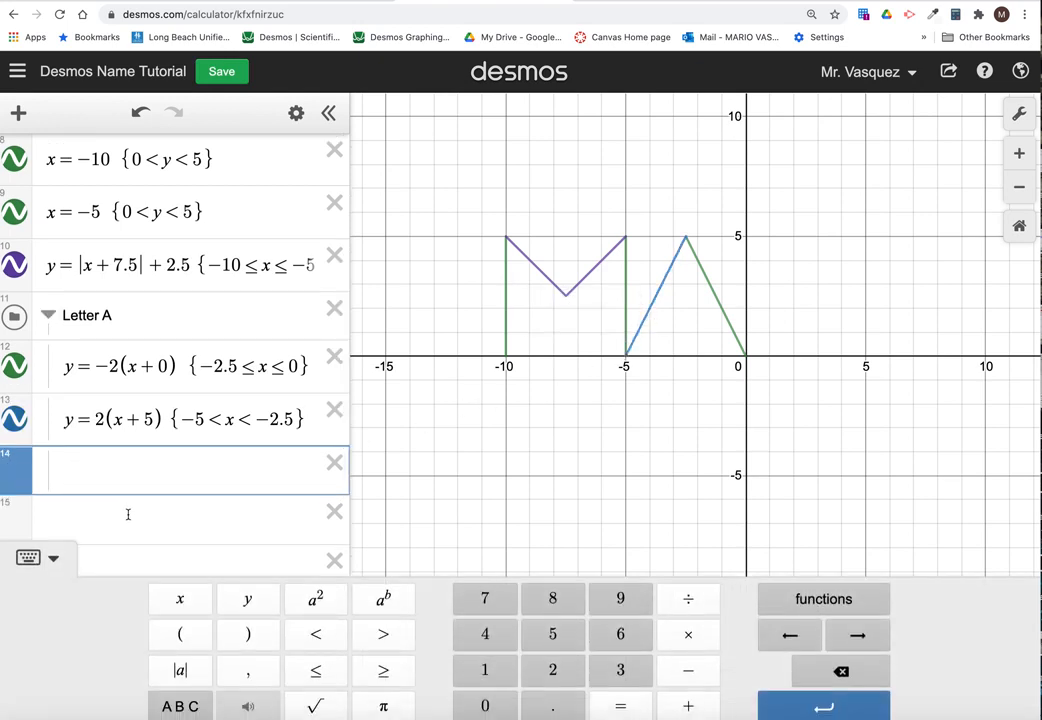
{"action": "type", "text": "y=-45"}
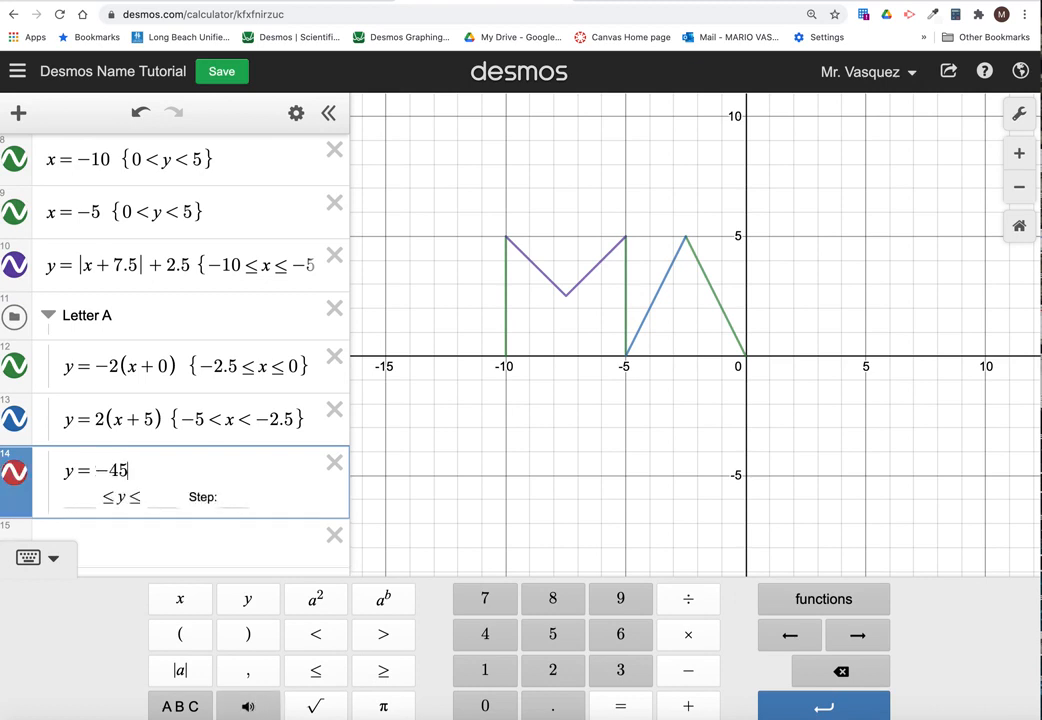
{"action": "key", "text": "BackSpace"}
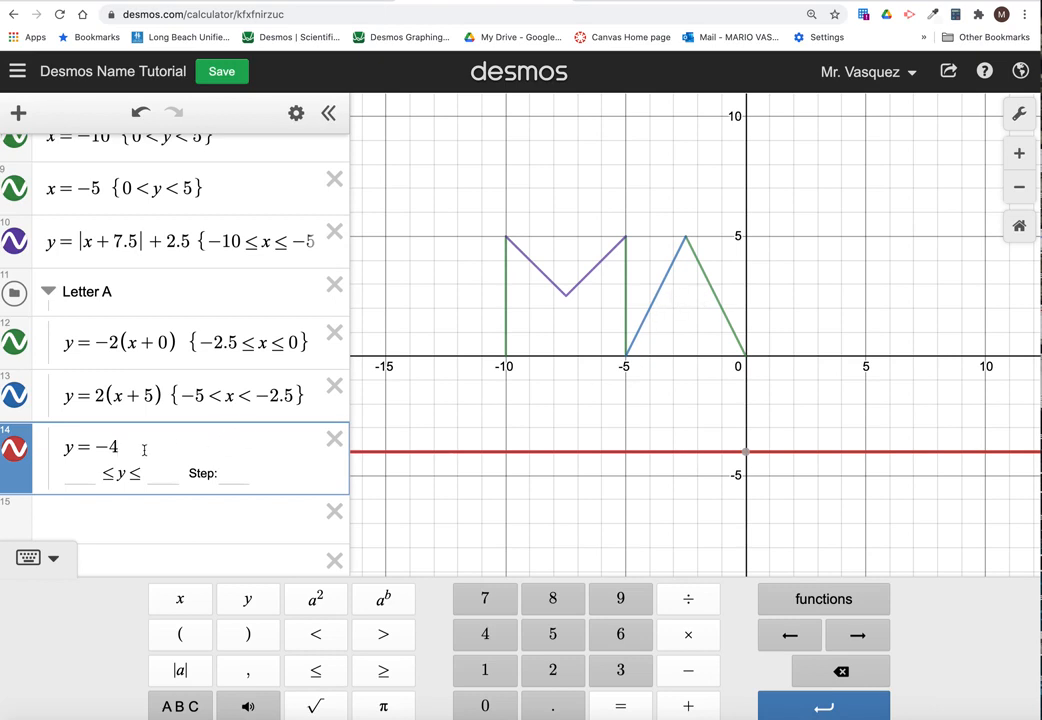
{"action": "key", "text": "BackSpace"}
{"action": "key", "text": "BackSpace"}
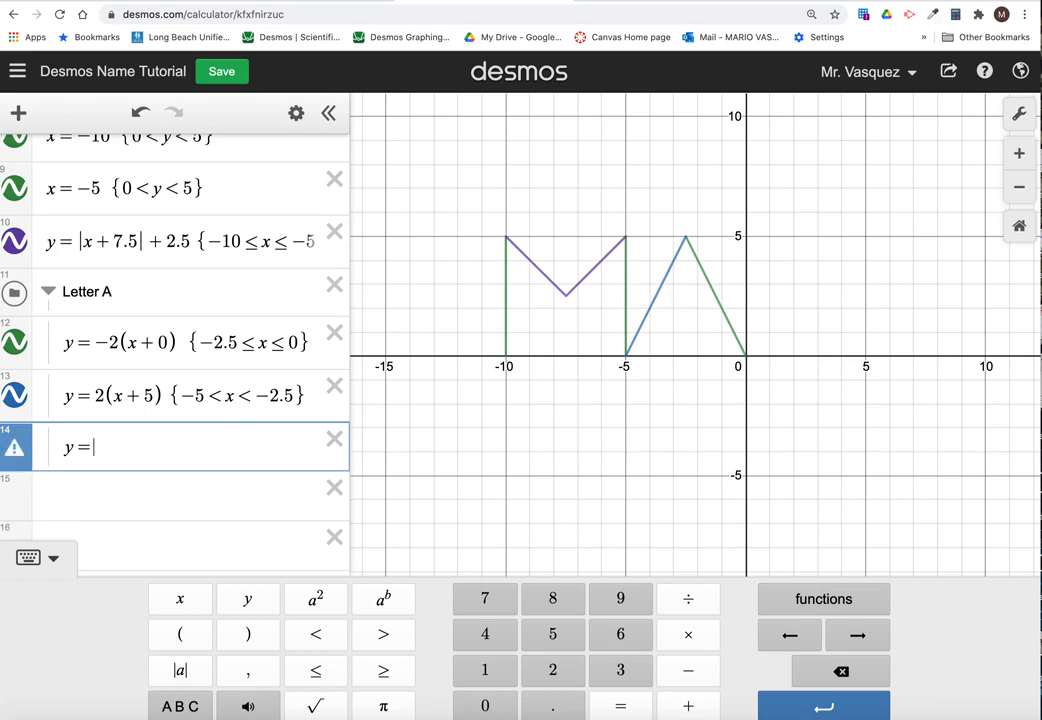
{"action": "type", "text": "4"}
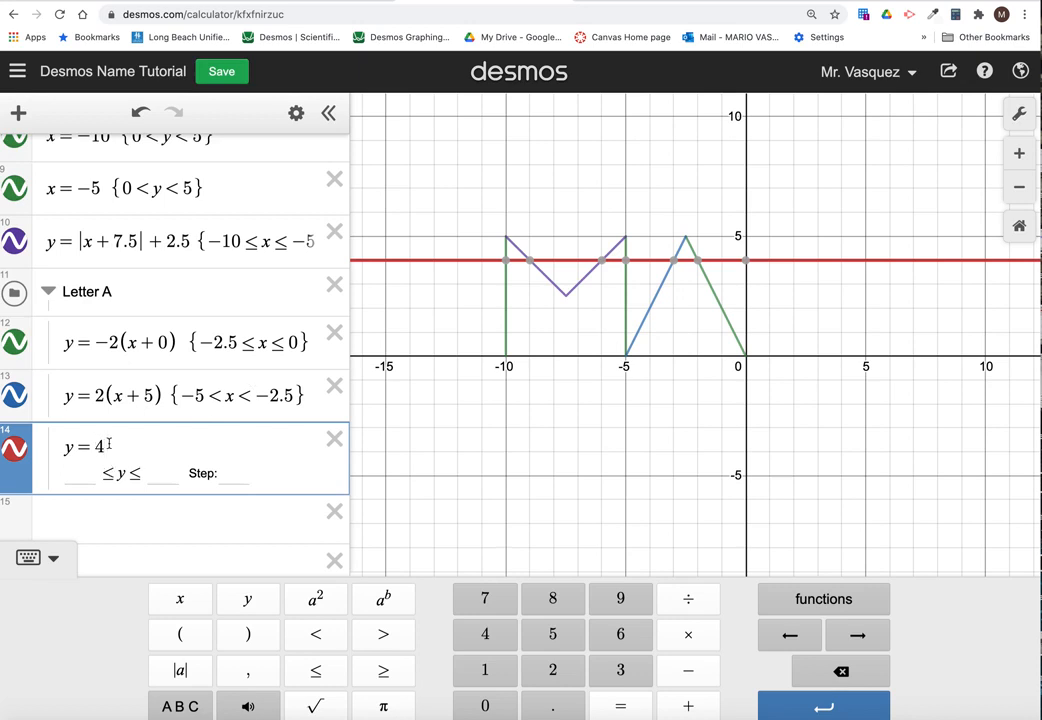
{"action": "type", "text": "5"}
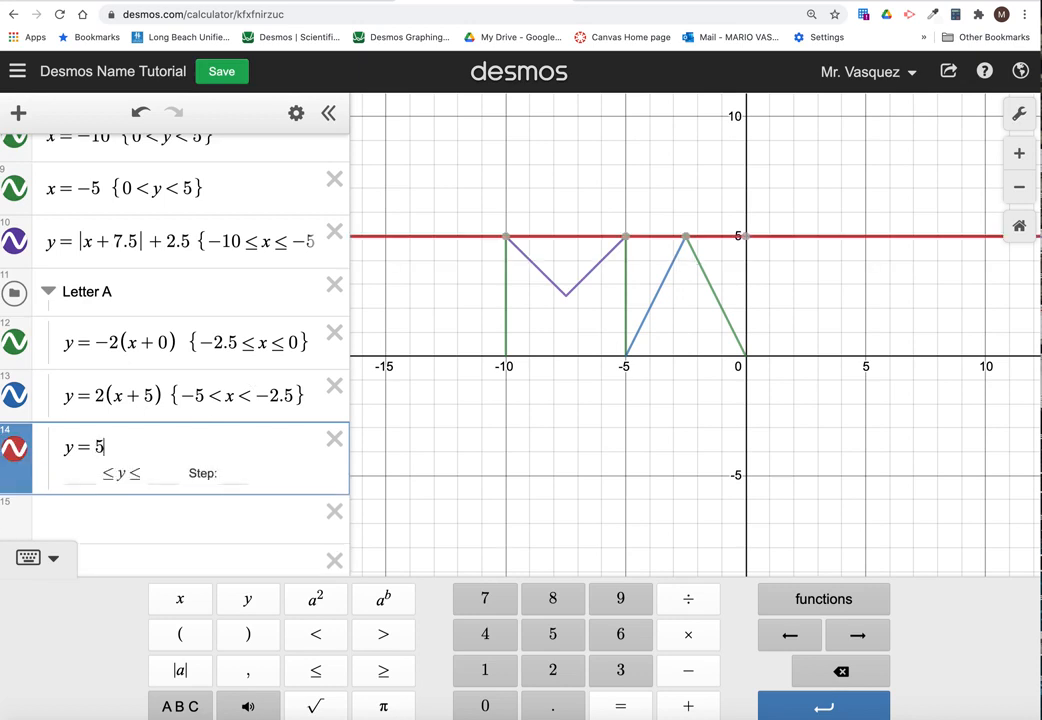
{"action": "key", "text": "BackSpace"}
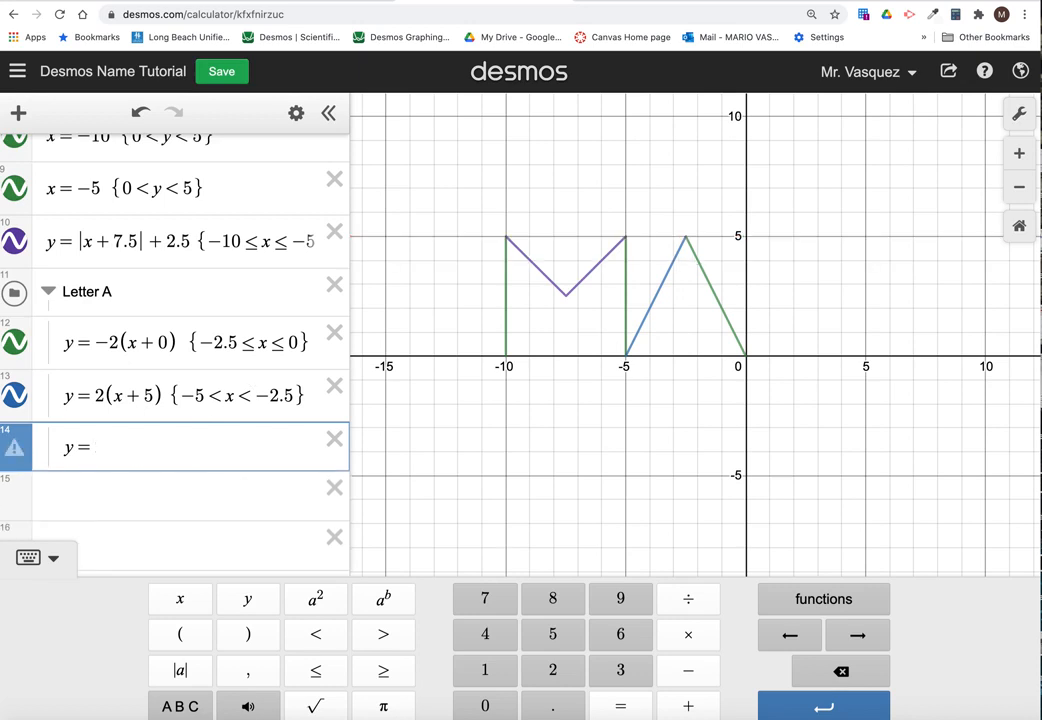
{"action": "type", "text": "2"}
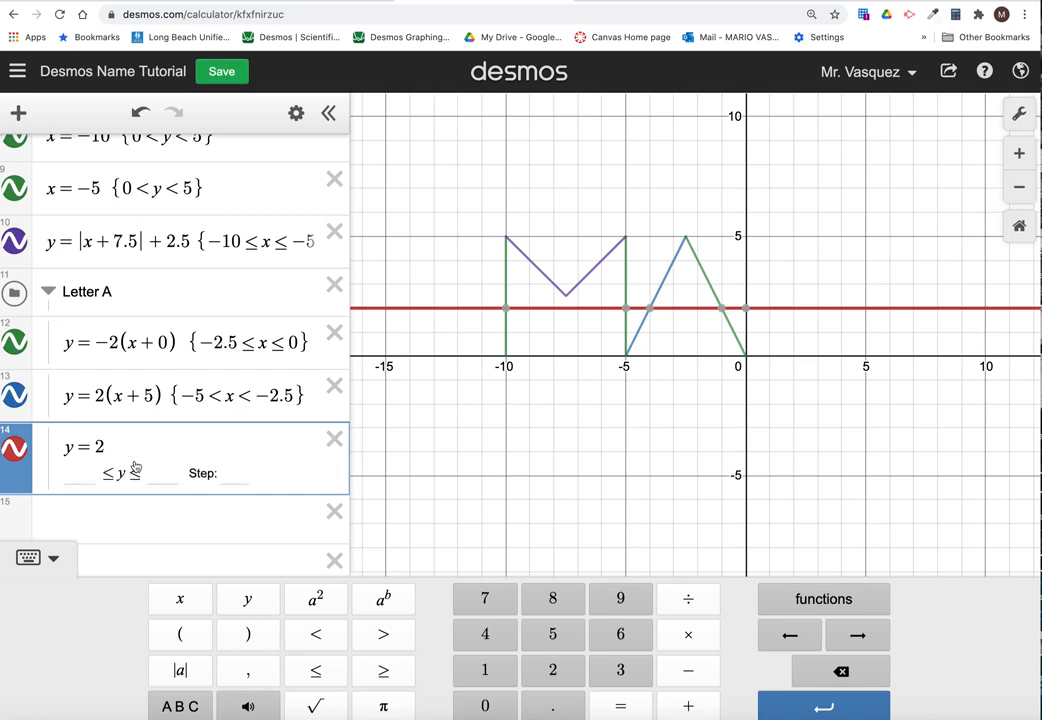
Try the crossbar line at y = 3 against a closer view of the letters, and set it to y = 2.5.
{"action": "left_click", "coordinate": [1017, 154]}
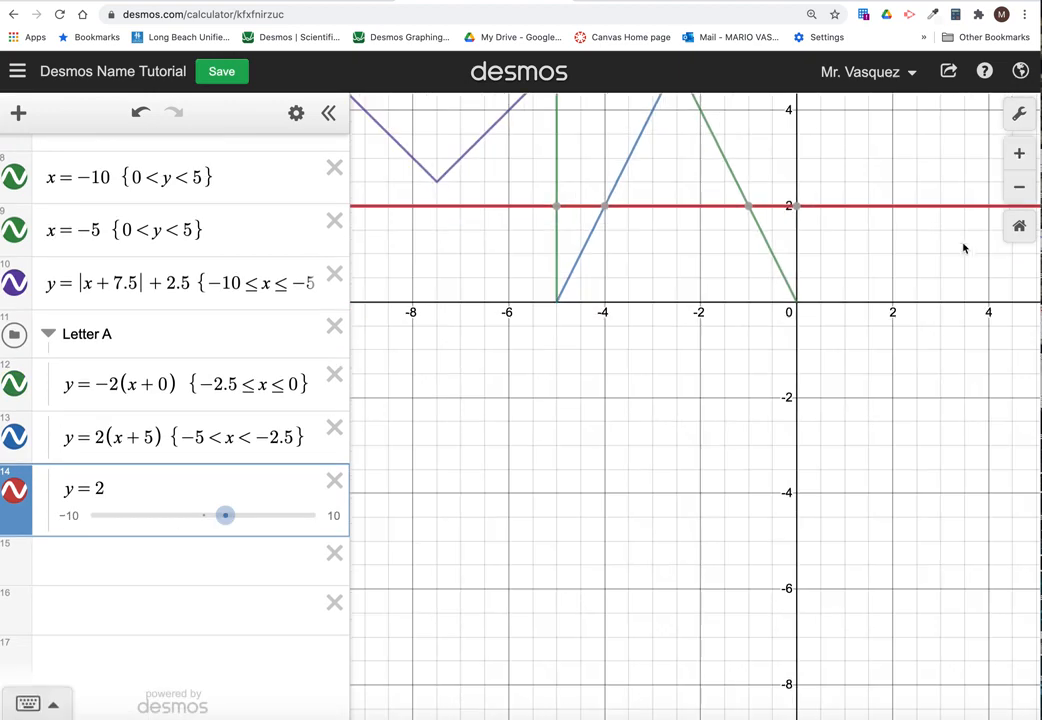
{"action": "left_click_drag", "start_coordinate": [961, 256], "coordinate": [1020, 415]}
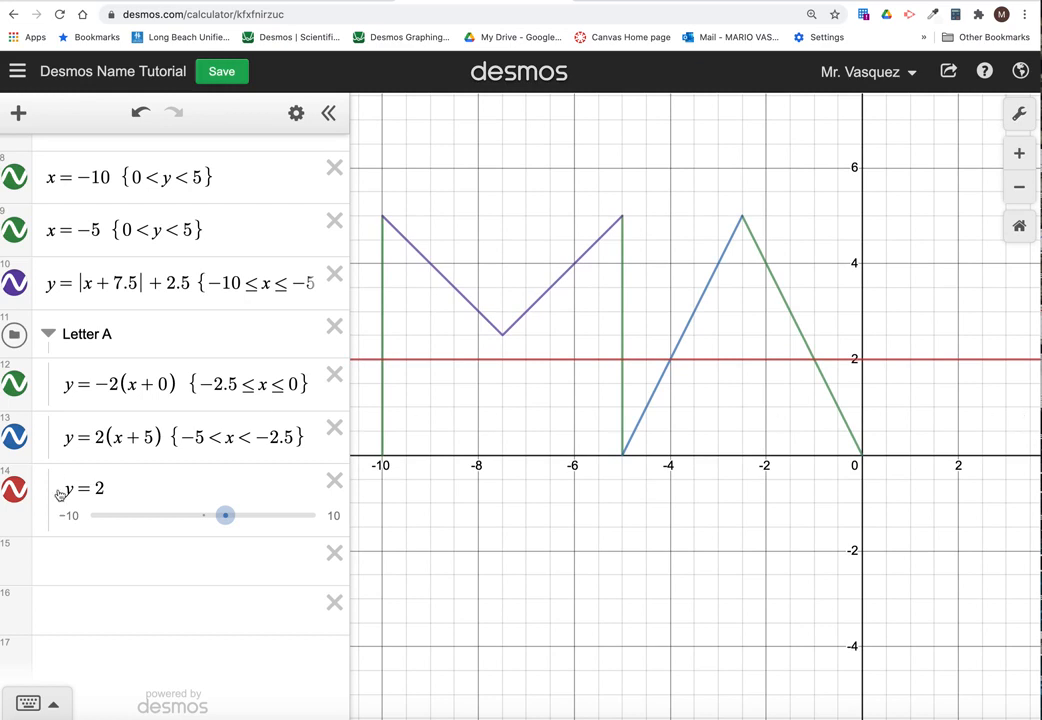
{"action": "left_click", "coordinate": [110, 488]}
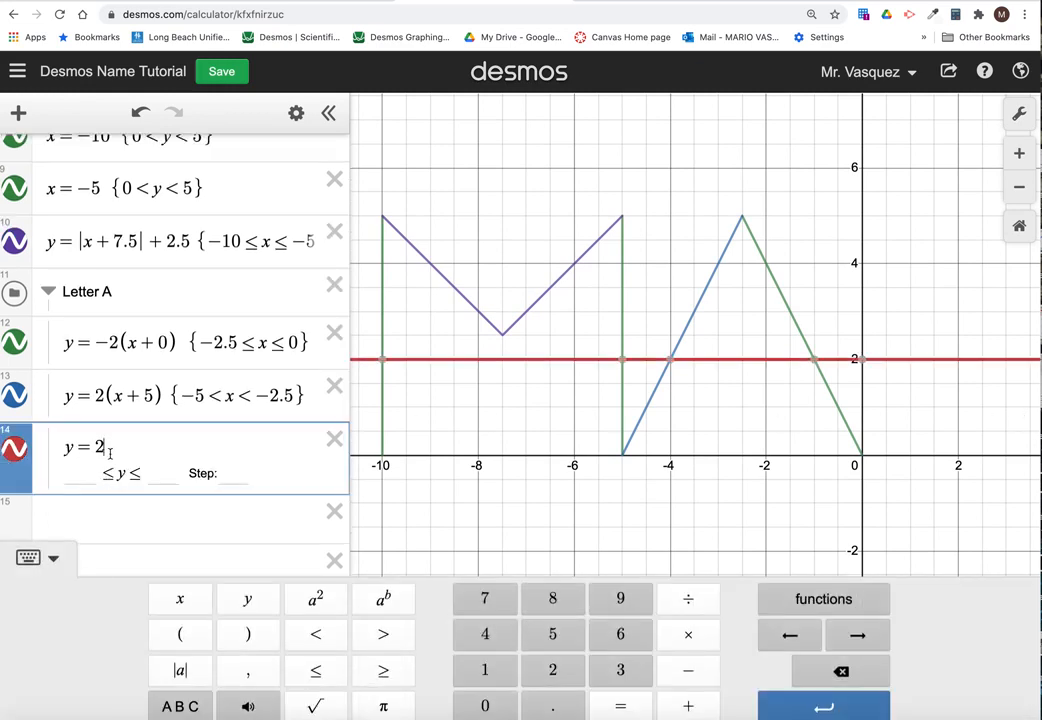
{"action": "key", "text": "BackSpace"}
{"action": "type", "text": "3"}
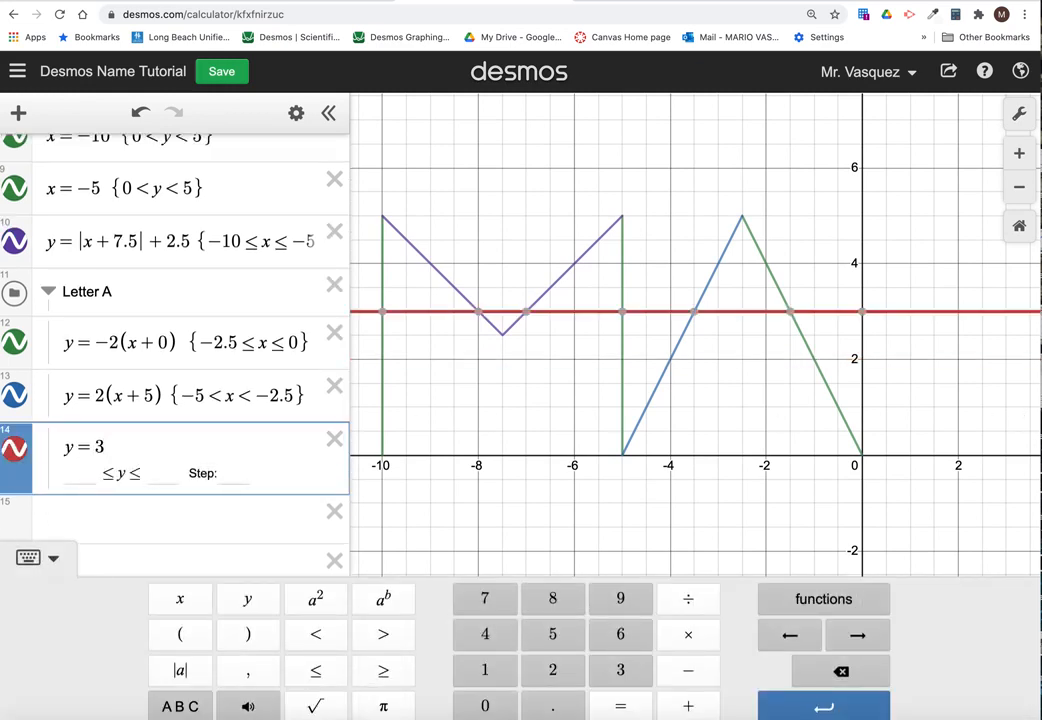
{"action": "key", "text": "BackSpace"}
{"action": "type", "text": "2.5"}
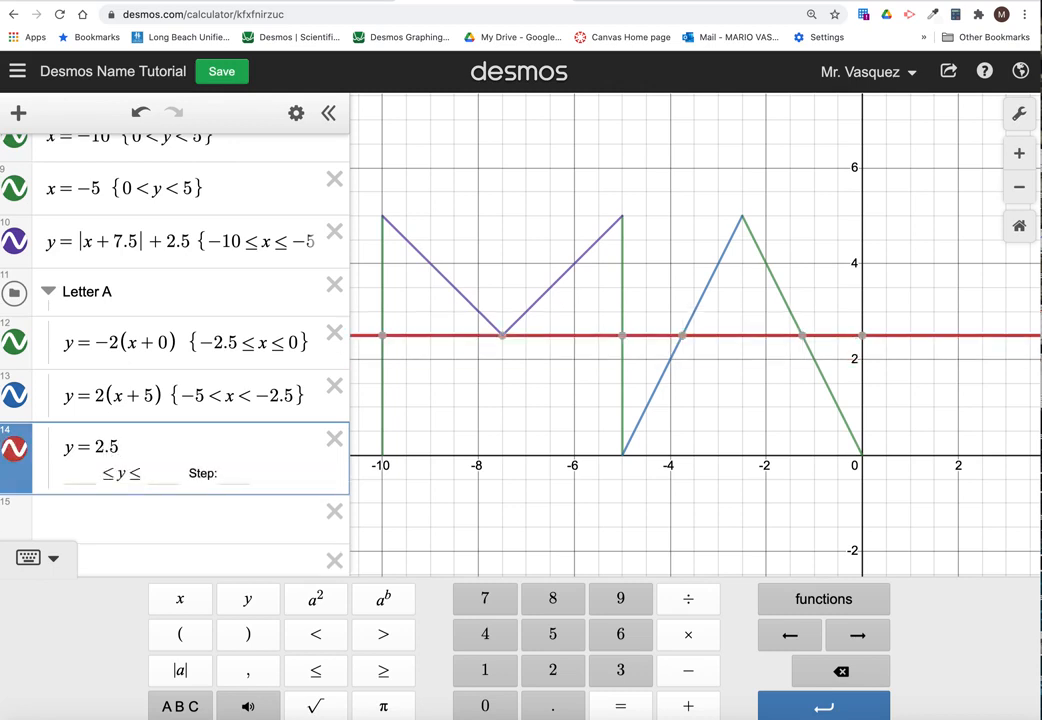
Check the coordinates where the crossbar line y = 2.5 intersects both legs of the A.
{"action": "left_click", "coordinate": [752, 362]}
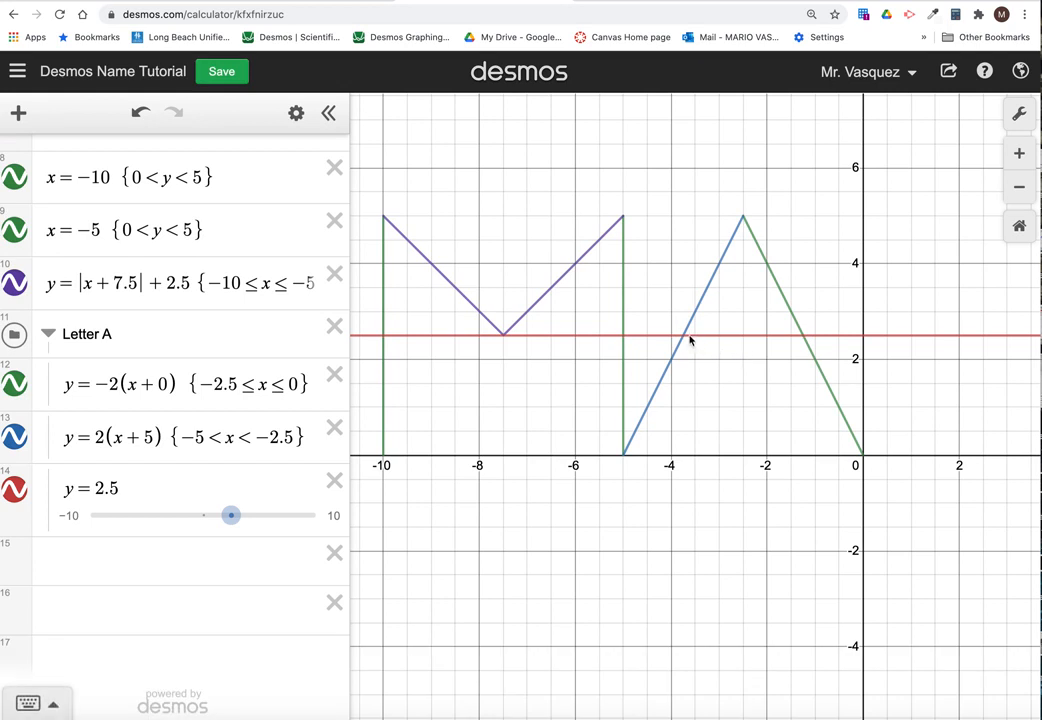
{"action": "left_click", "coordinate": [803, 341]}
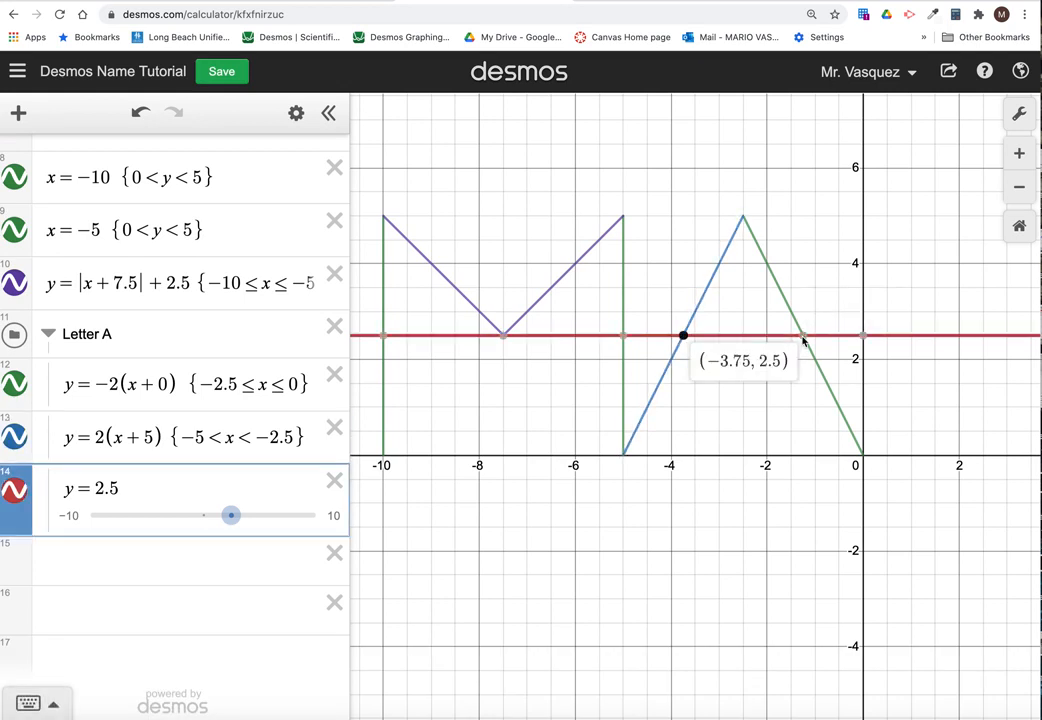
{"action": "left_click", "coordinate": [803, 338]}
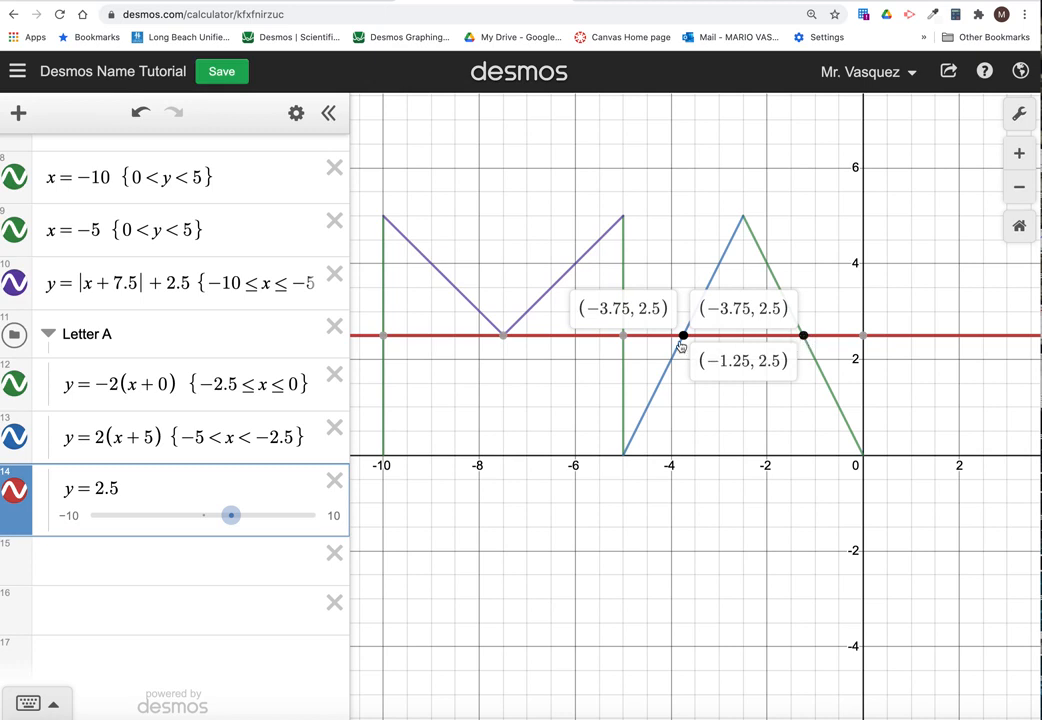
Use the intersections with the A's two sides to restrict y = 2.5 to {-3.75 < x < -1.25} as its crossbar.
{"action": "left_click", "coordinate": [721, 449]}
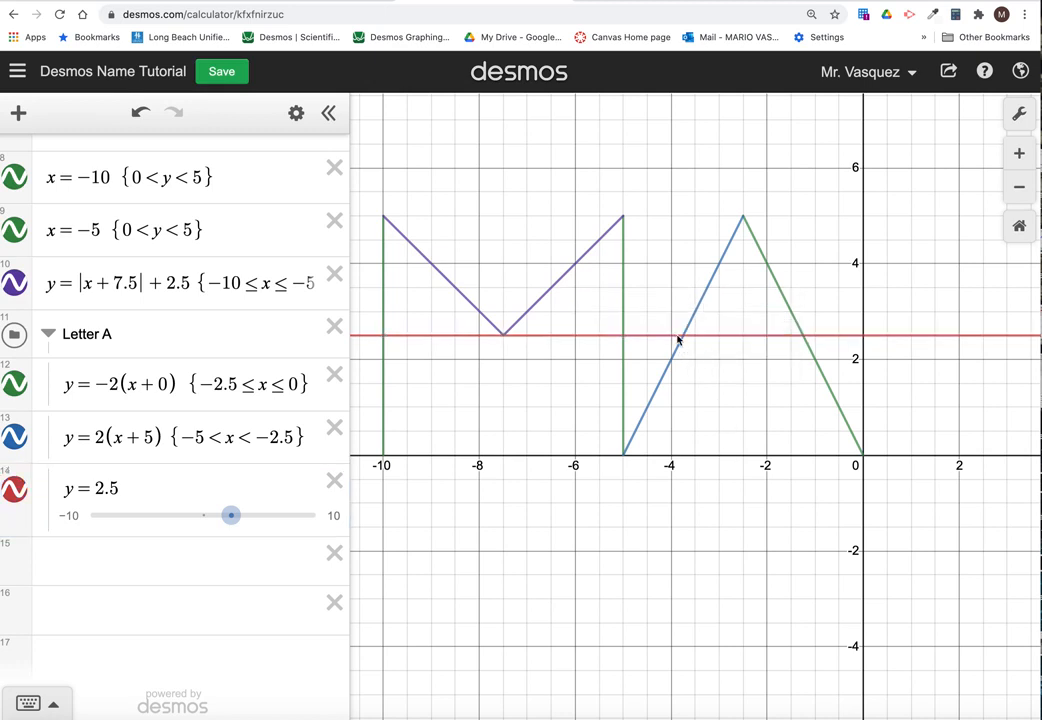
{"action": "left_click", "coordinate": [679, 341]}
{"action": "left_click", "coordinate": [682, 337]}
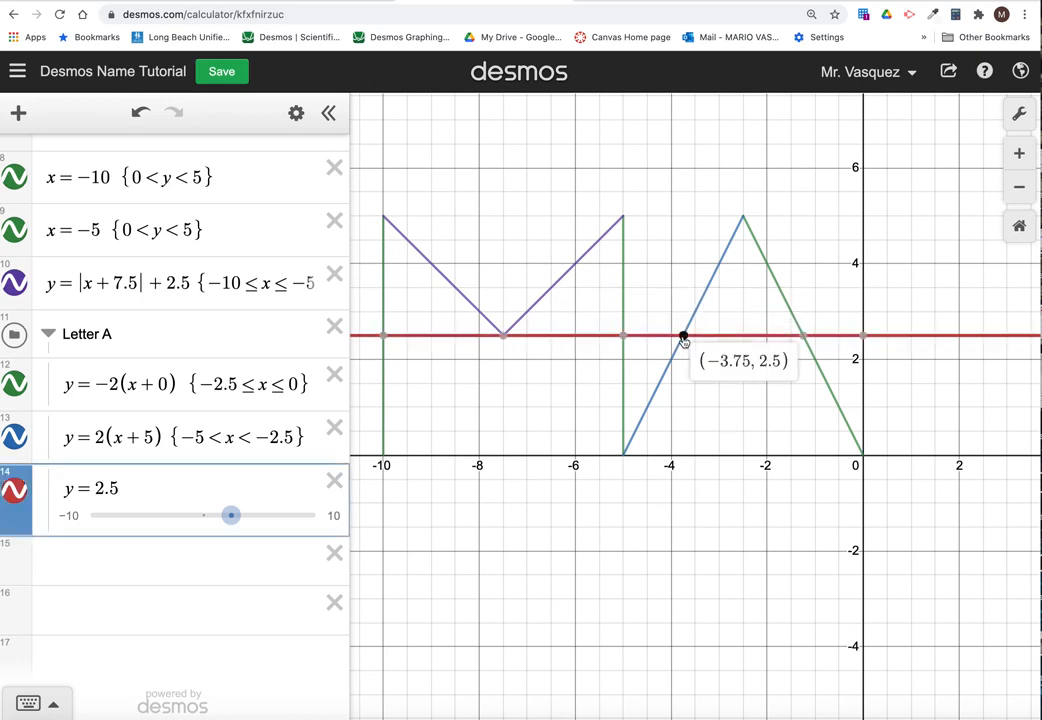
{"action": "left_click", "coordinate": [803, 338]}
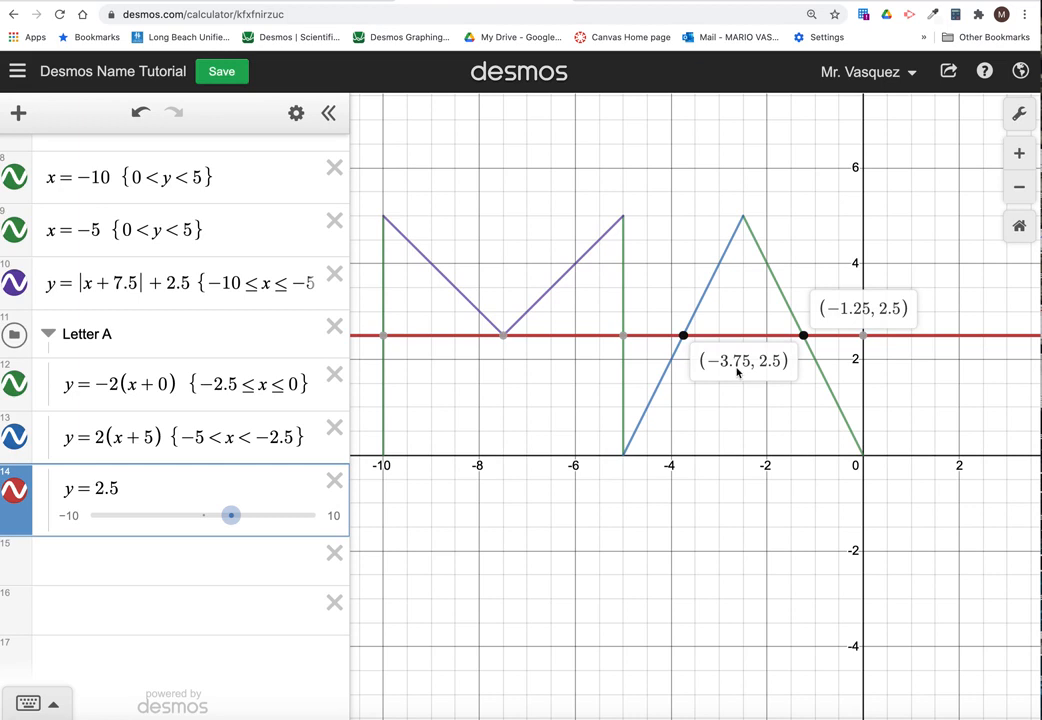
{"action": "left_click", "coordinate": [177, 507]}
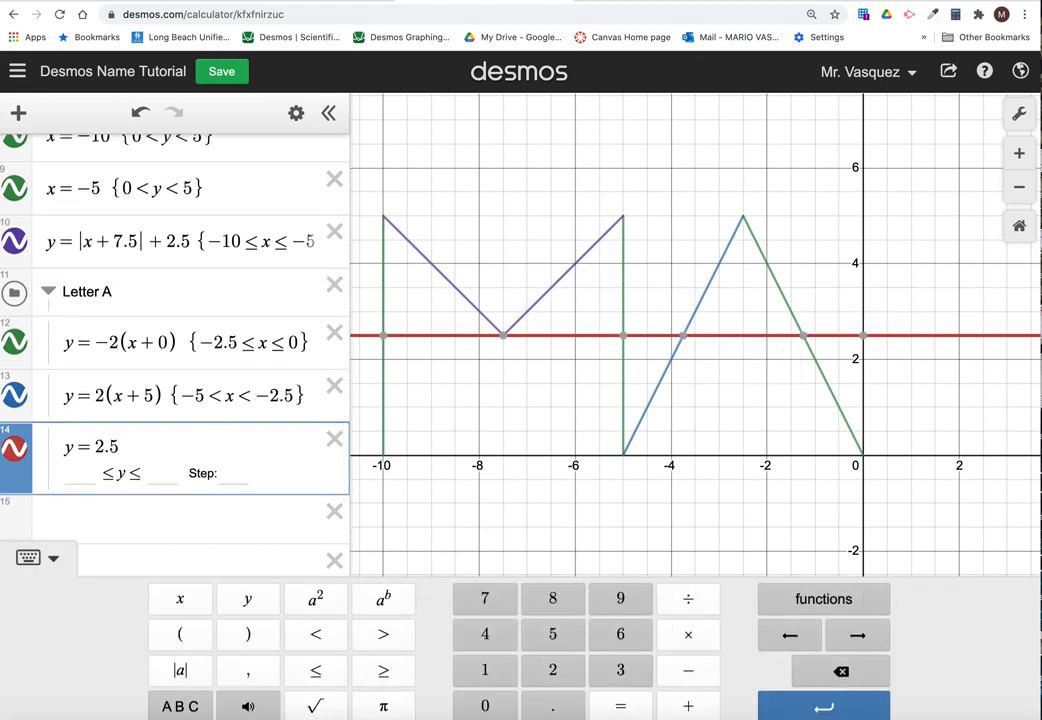
{"action": "type", "text": "{"}
{"action": "key", "text": "BackSpace"}
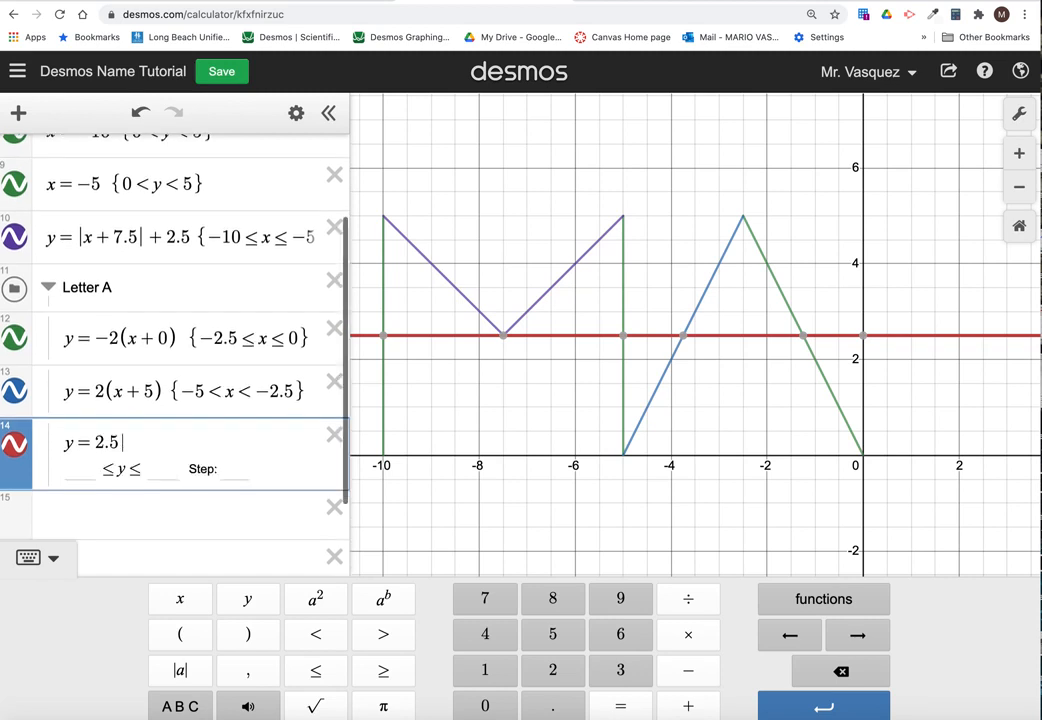
{"action": "type", "text": "{"}
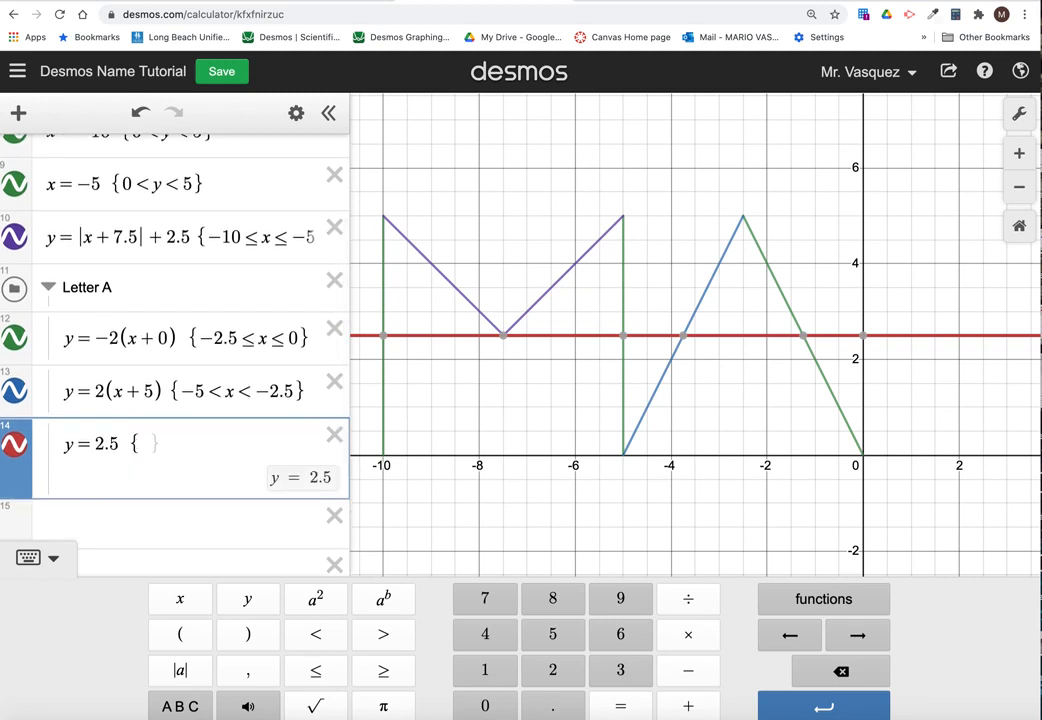
{"action": "type", "text": "-3"}
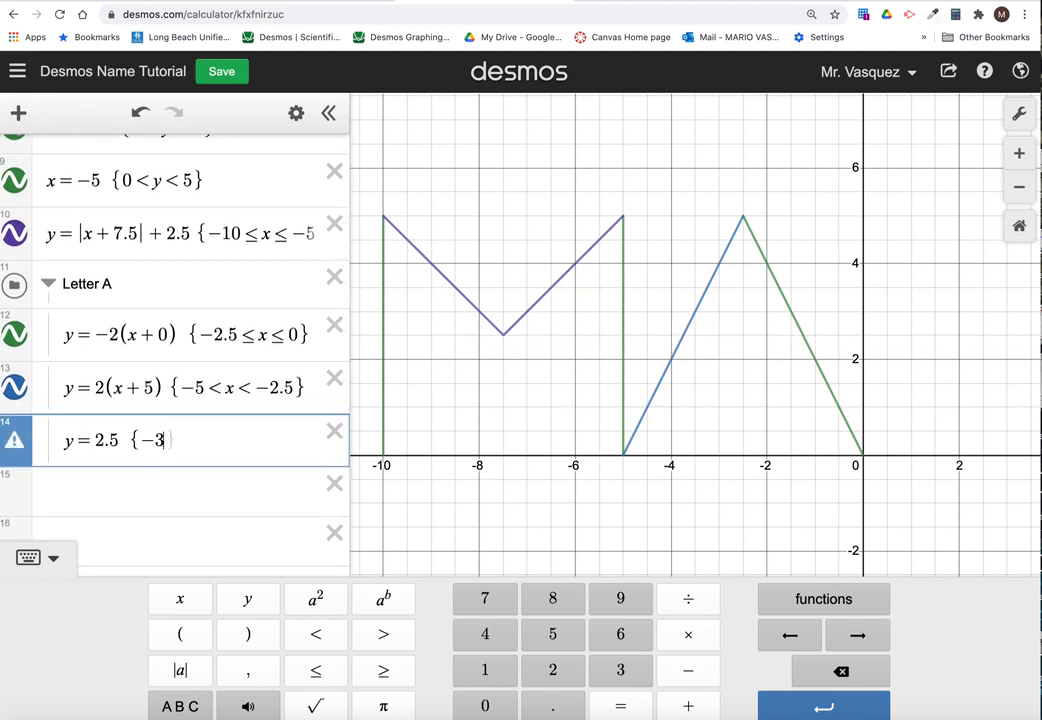
{"action": "type", "text": ".75<x<-1"}
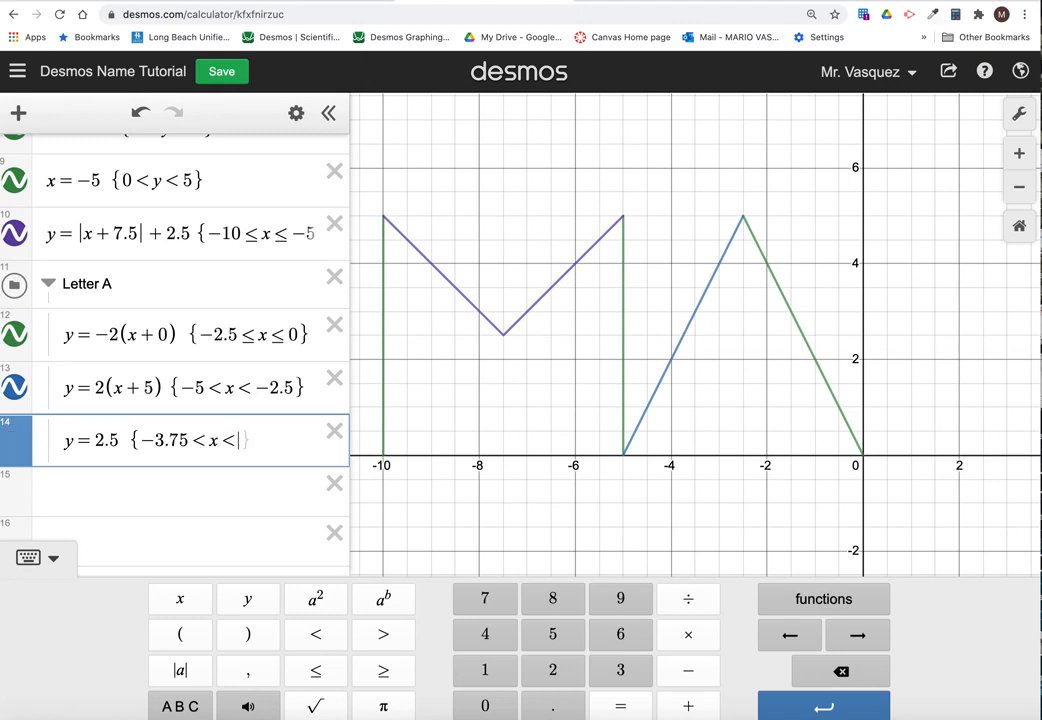
{"action": "type", "text": "."}
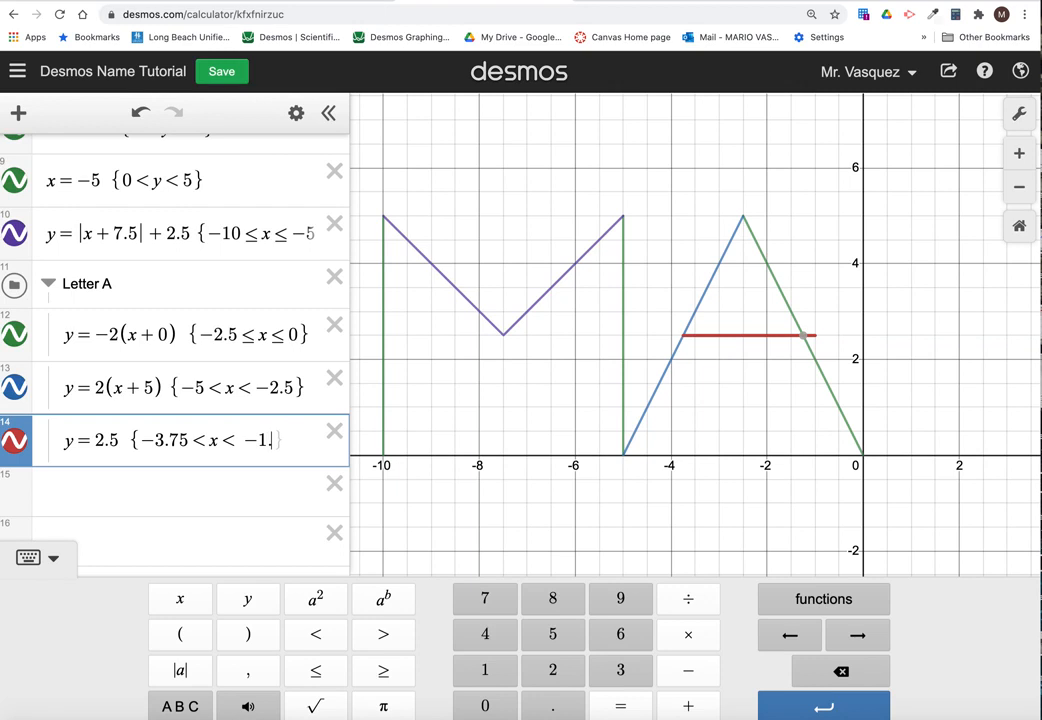
{"action": "type", "text": "25"}
{"action": "key", "text": "Right"}
Check on the graph whether the A's crossbar meets its right side.
{"action": "left_click", "coordinate": [805, 335]}
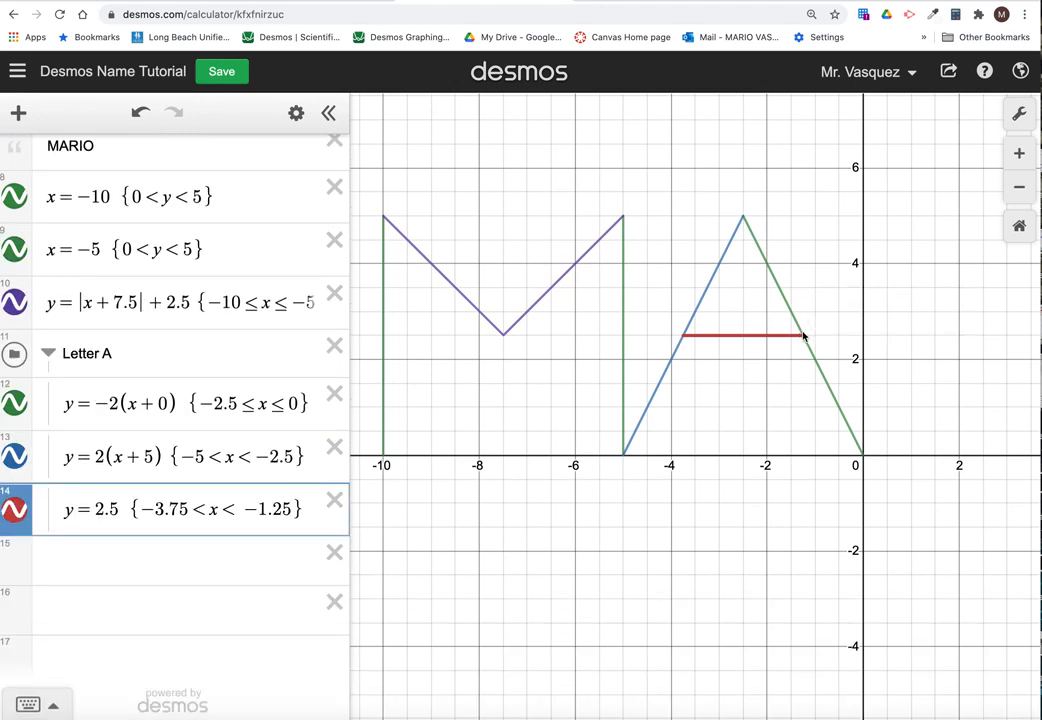
{"action": "left_click", "coordinate": [803, 335]}
{"action": "left_click", "coordinate": [803, 335]}
{"action": "left_click", "coordinate": [802, 337]}
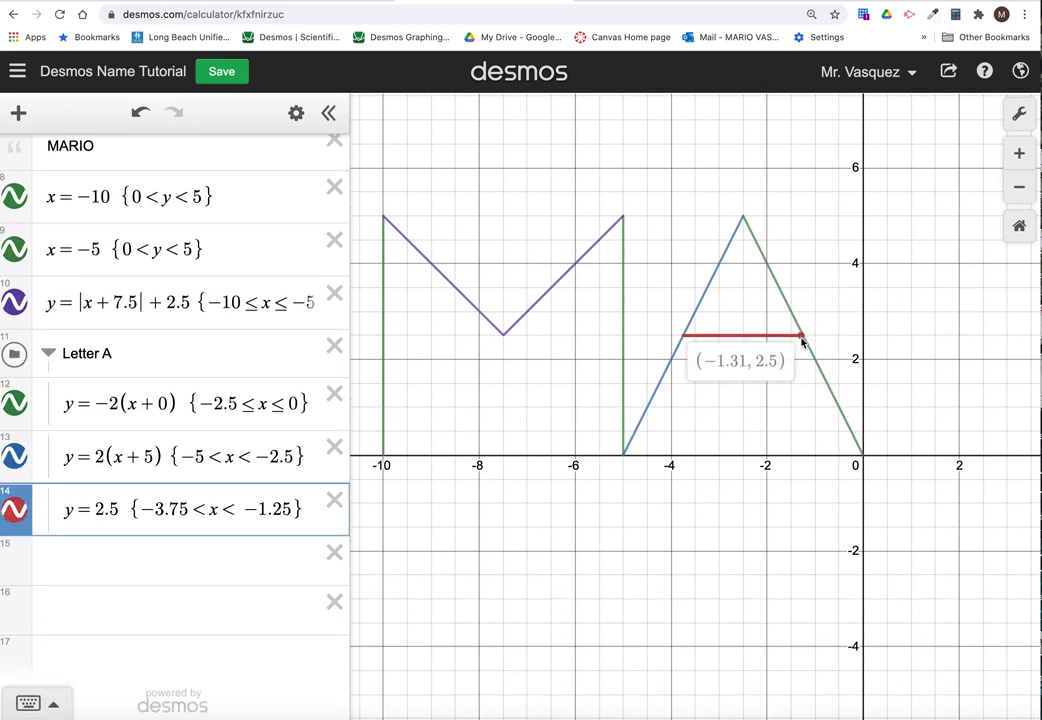
{"action": "left_click_drag", "start_coordinate": [802, 342], "coordinate": [805, 341]}
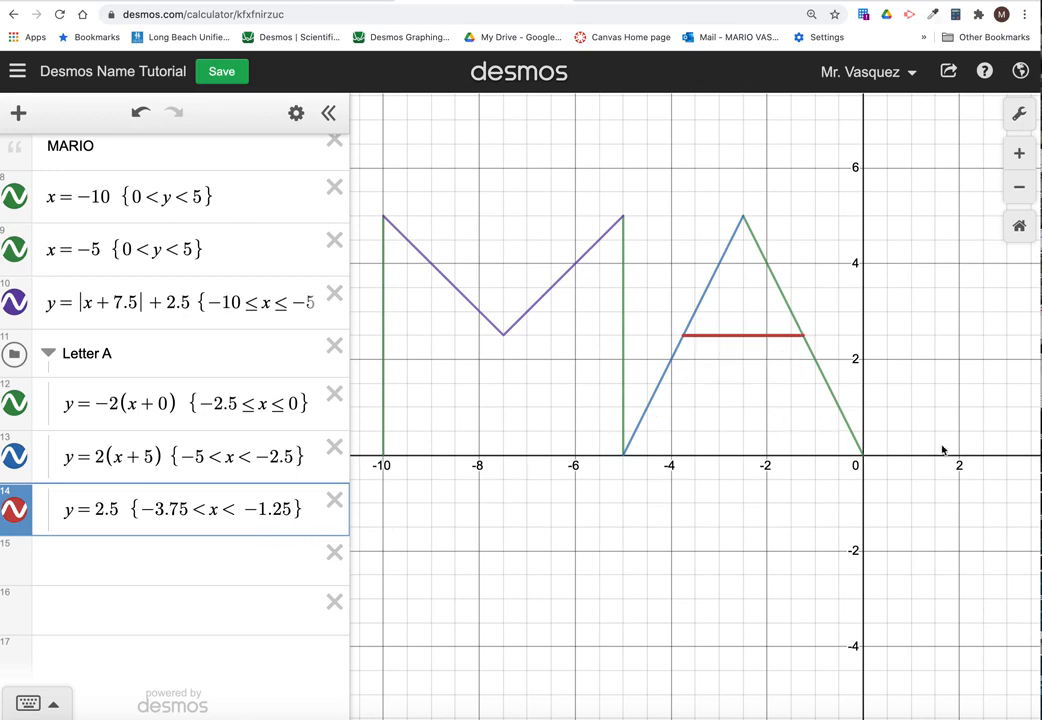
Add the vertical line x = 1 in the empty expression below the A's crossbar, after trying x = 0 and x = 2.
{"action": "left_click_drag", "start_coordinate": [929, 366], "coordinate": [851, 309]}
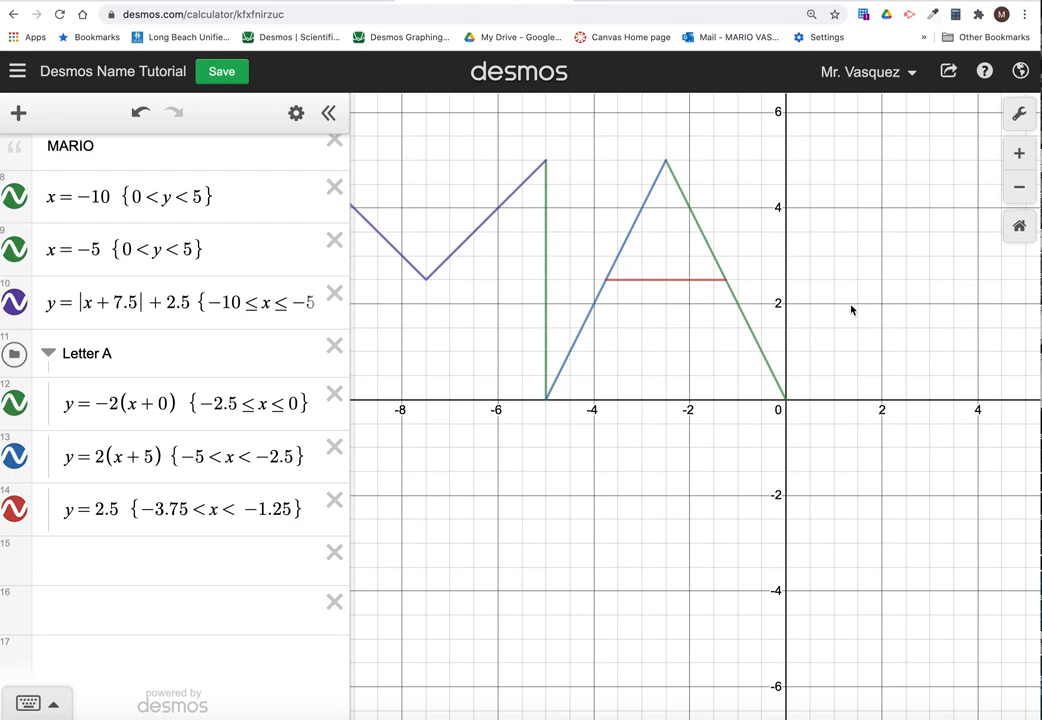
{"action": "left_click", "coordinate": [1020, 187]}
{"action": "left_click_drag", "start_coordinate": [889, 344], "coordinate": [876, 381]}
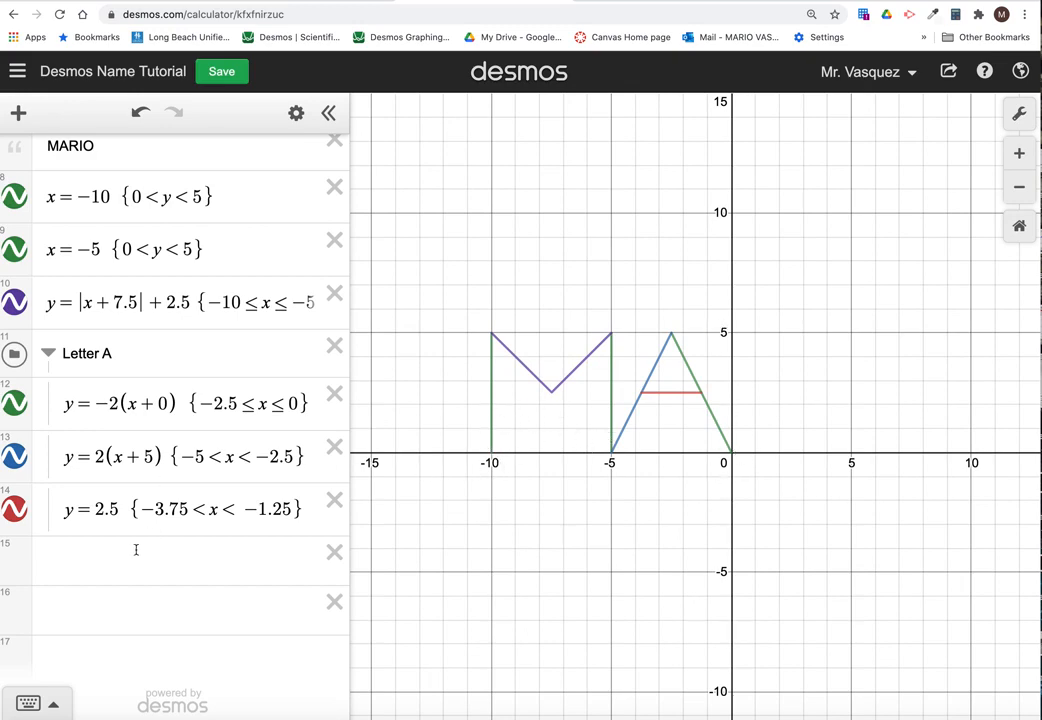
{"action": "left_click", "coordinate": [95, 563]}
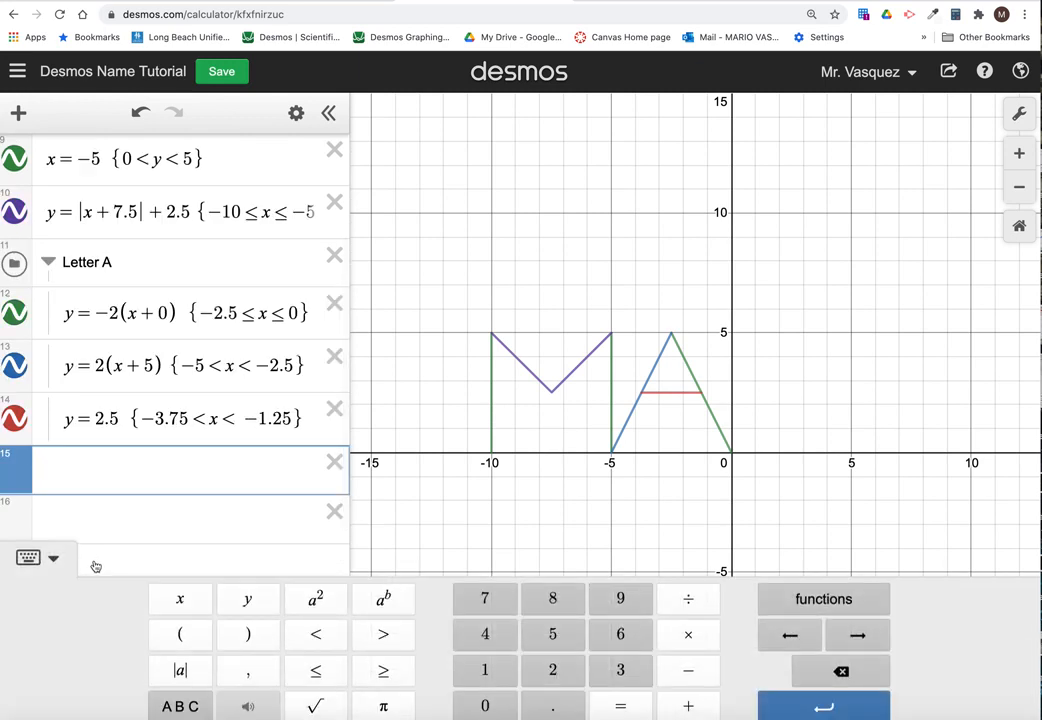
{"action": "type", "text": "x=0"}
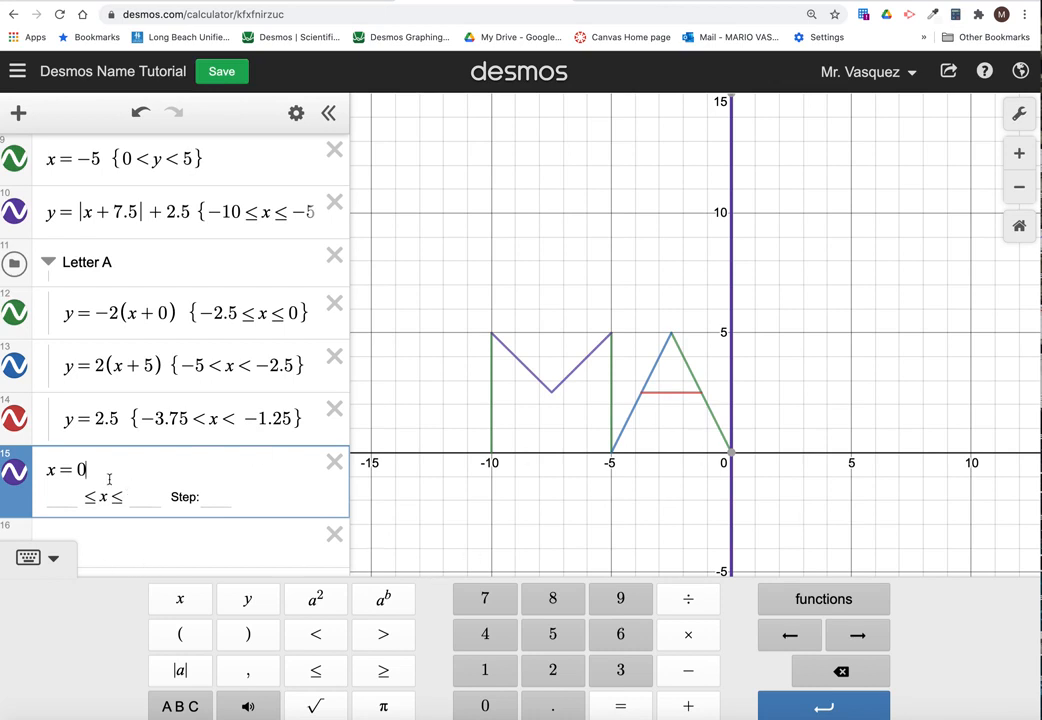
{"action": "key", "text": "BackSpace"}
{"action": "type", "text": "2"}
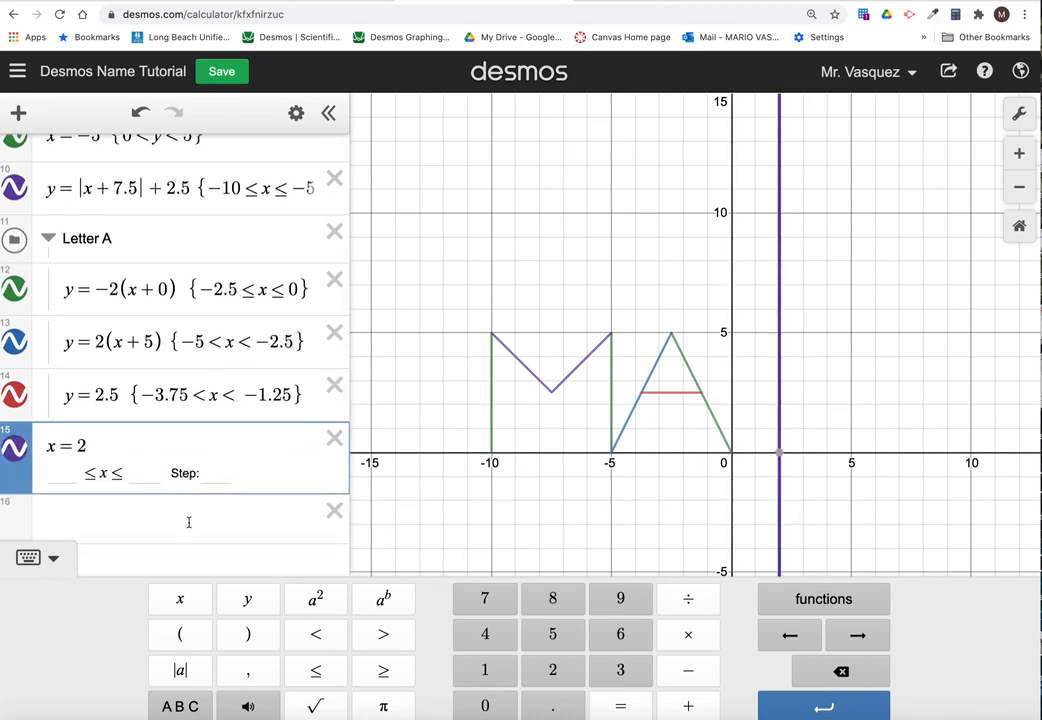
{"action": "key", "text": "BackSpace"}
{"action": "type", "text": "1"}
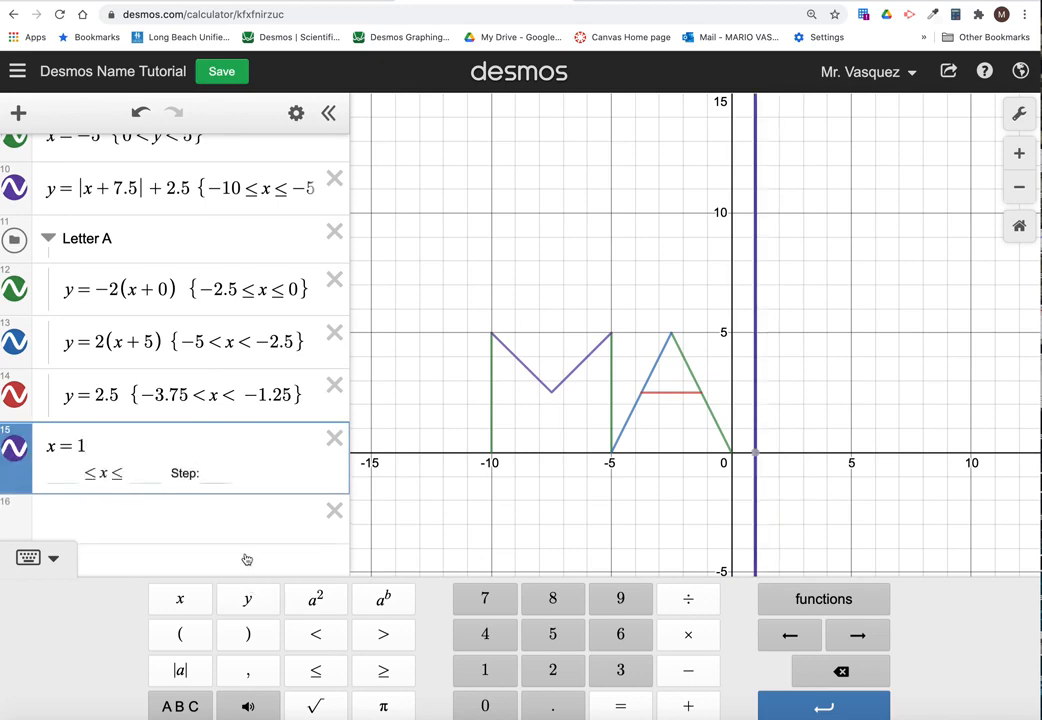
Create an expression folder named R below the x = 1 line, with an empty expression inside it.
{"action": "left_click", "coordinate": [1020, 154]}
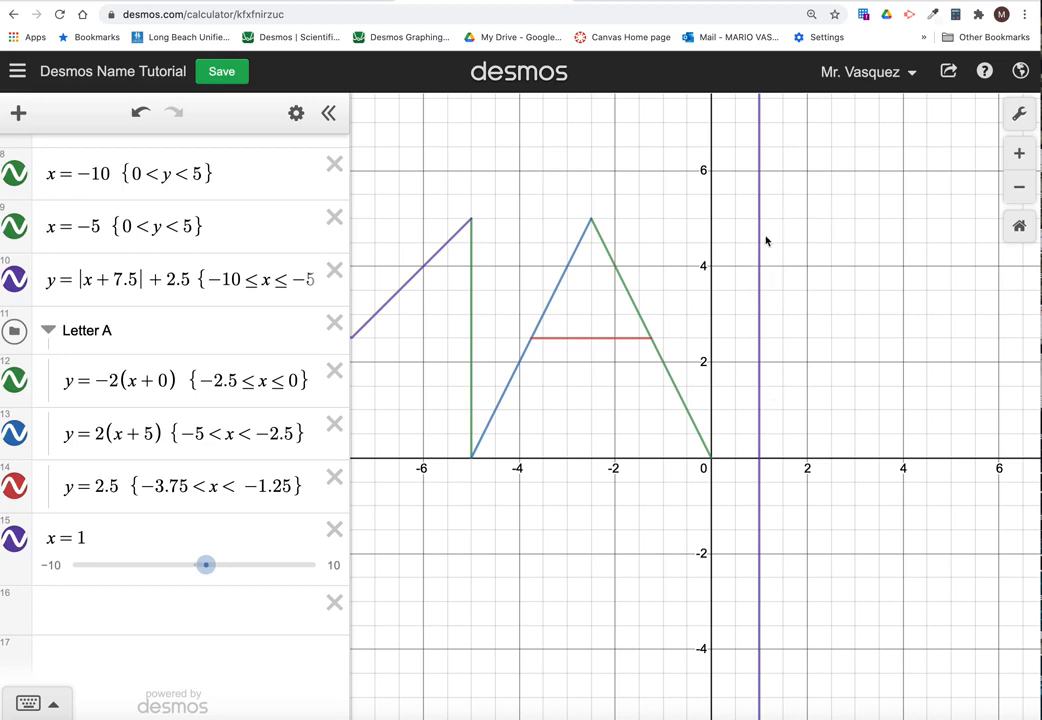
{"action": "left_click_drag", "start_coordinate": [833, 284], "coordinate": [963, 270]}
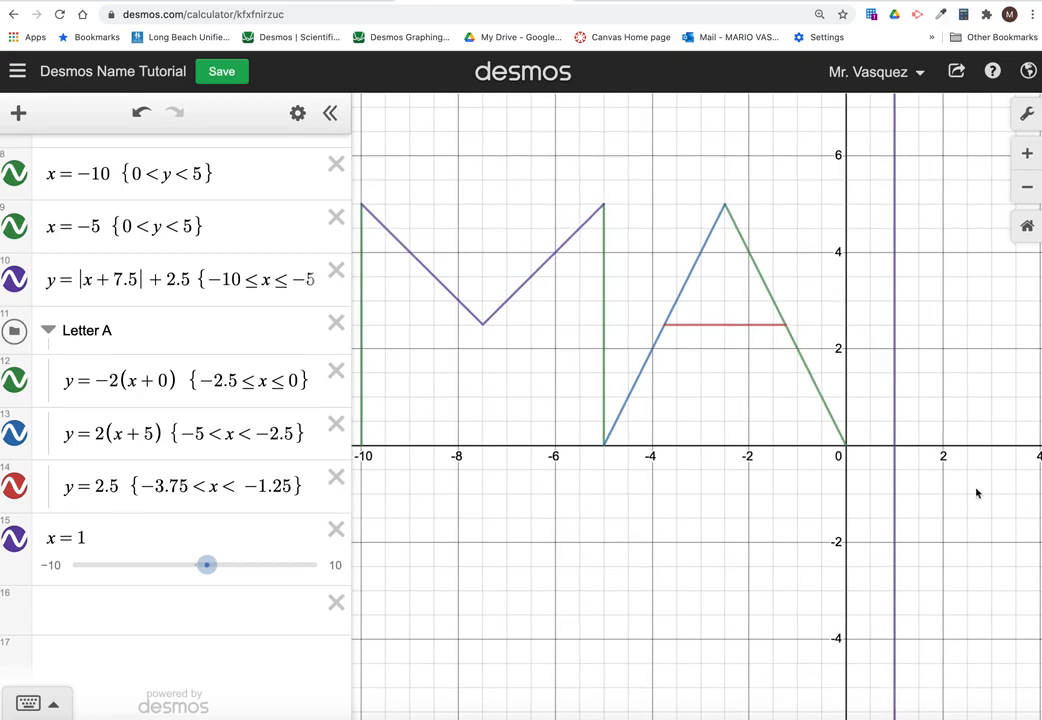
{"action": "left_click_drag", "start_coordinate": [977, 492], "coordinate": [772, 549]}
{"action": "key", "text": "ctrl+minus"}
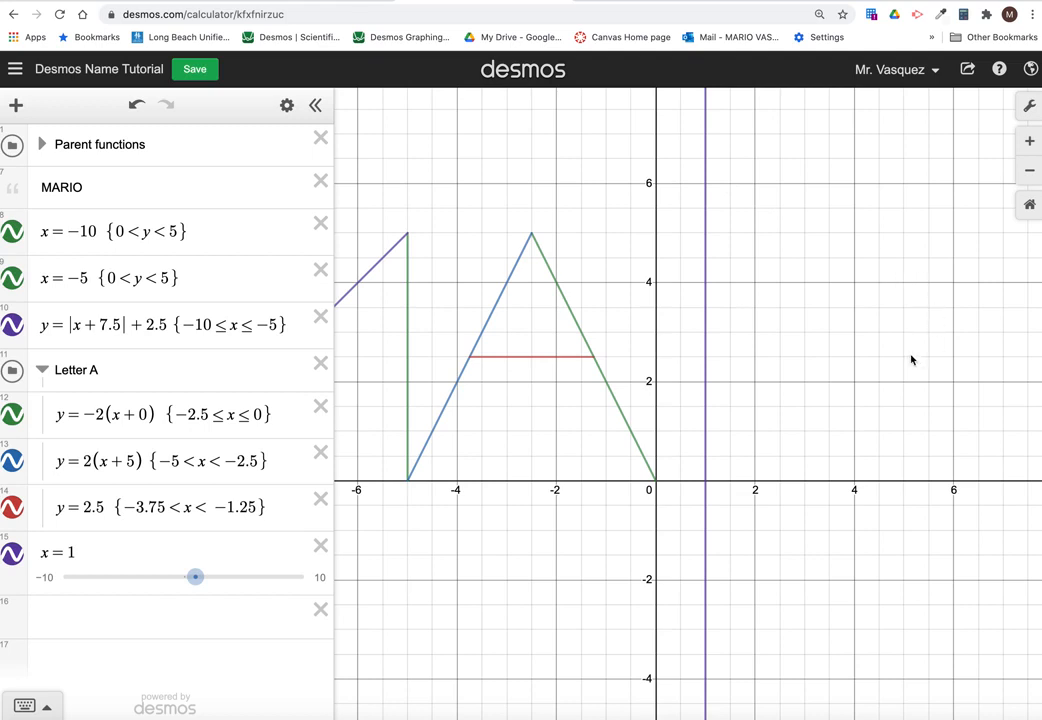
{"action": "left_click", "coordinate": [110, 608]}
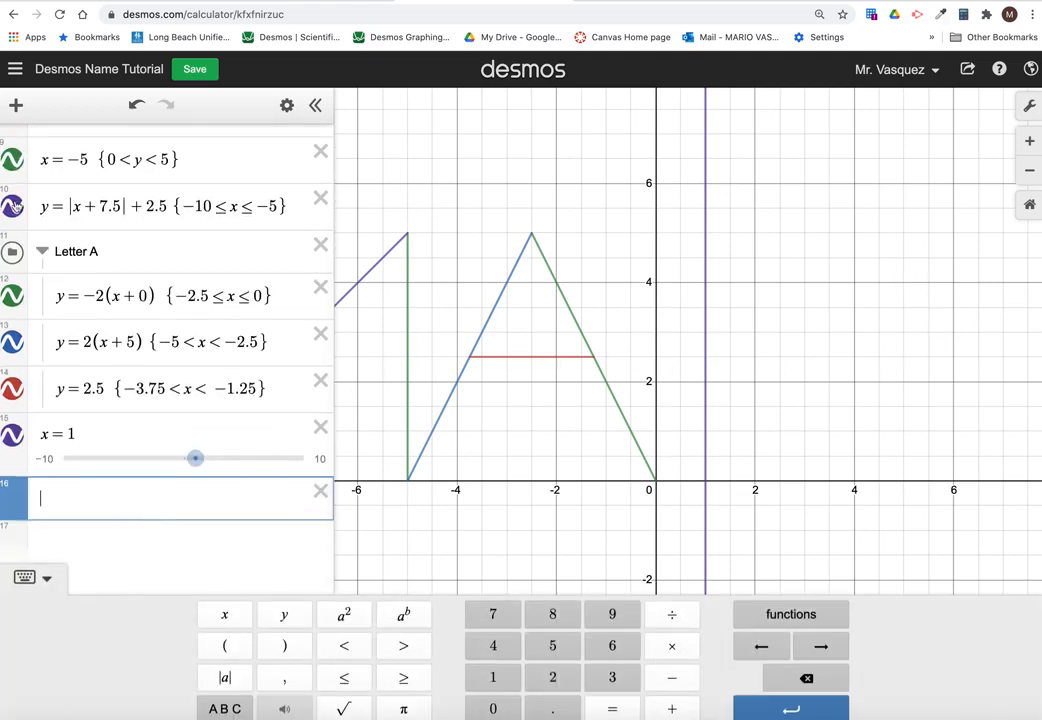
{"action": "left_click", "coordinate": [16, 104]}
{"action": "left_click", "coordinate": [40, 247]}
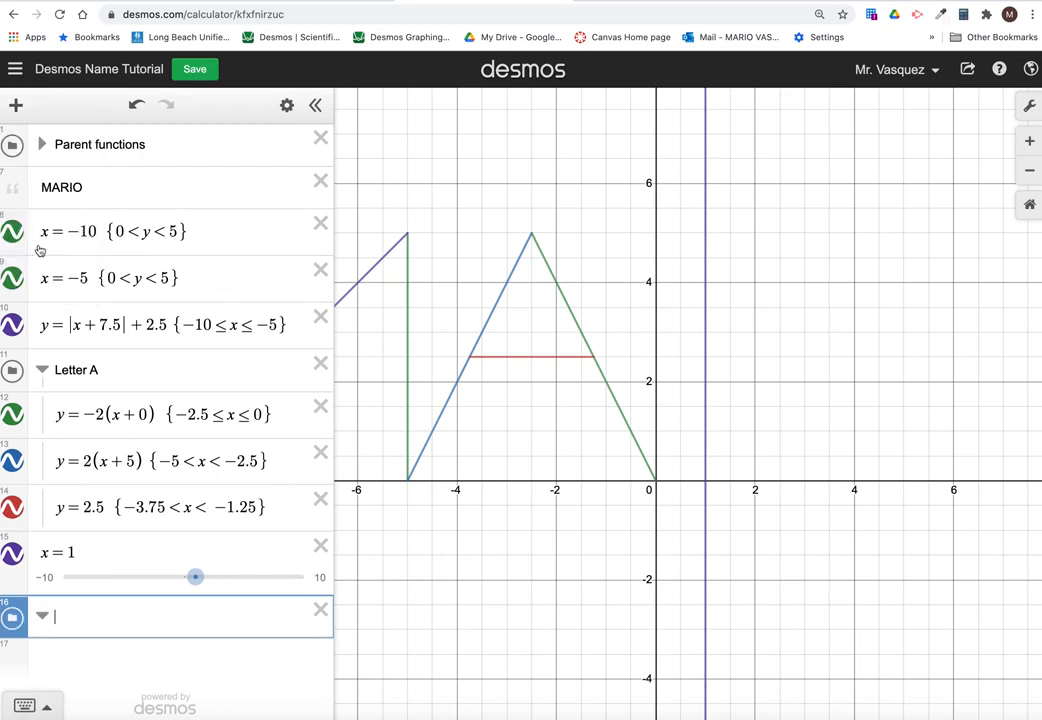
{"action": "type", "text": "R"}
{"action": "key", "text": "Return"}
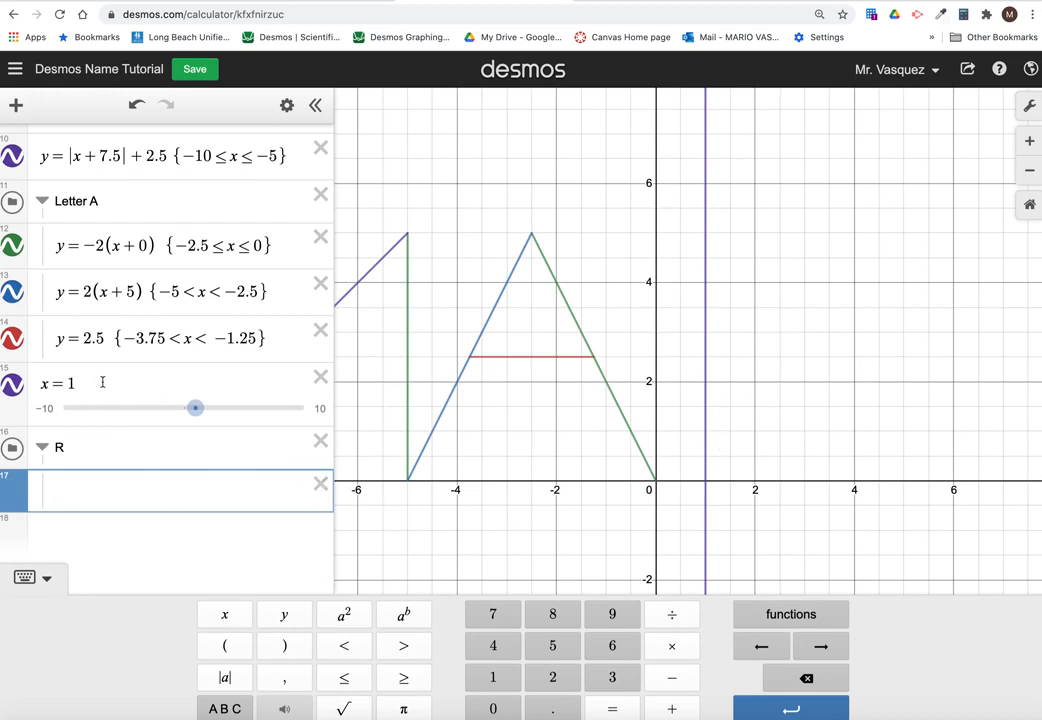
Copy the x = 1 equation into the R folder and delete the original expression above it.
{"action": "left_click_drag", "start_coordinate": [102, 383], "coordinate": [18, 389]}
{"action": "key", "text": "super+c"}
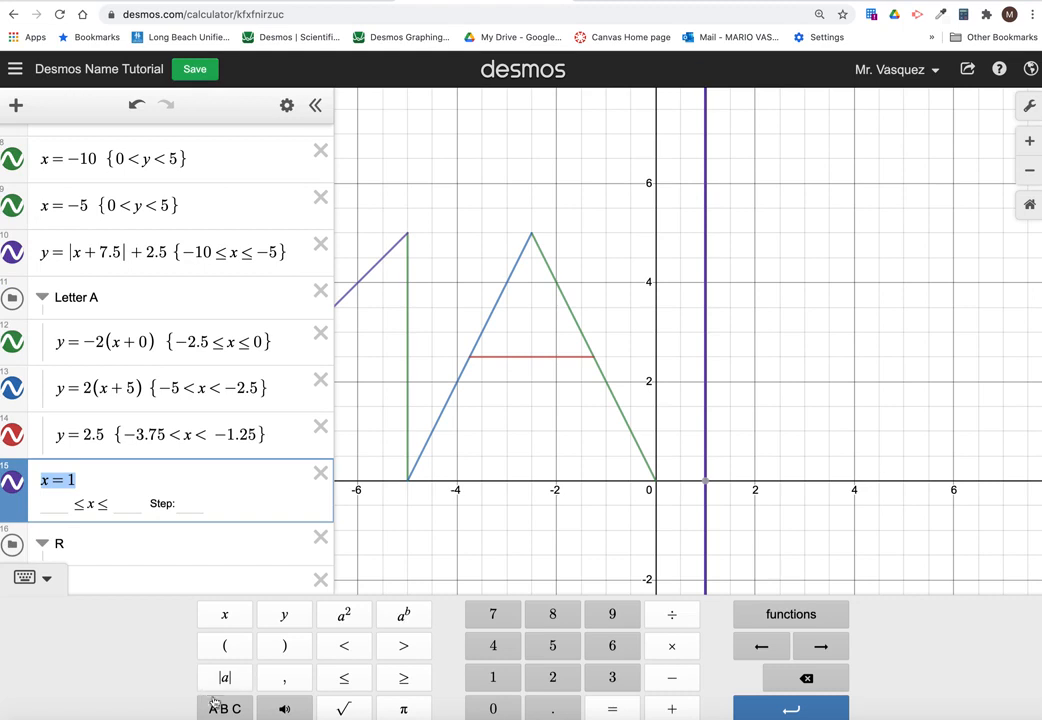
{"action": "scroll", "coordinate": [180, 550], "scroll_direction": "down", "scroll_amount": 2}
{"action": "left_click", "coordinate": [94, 521]}
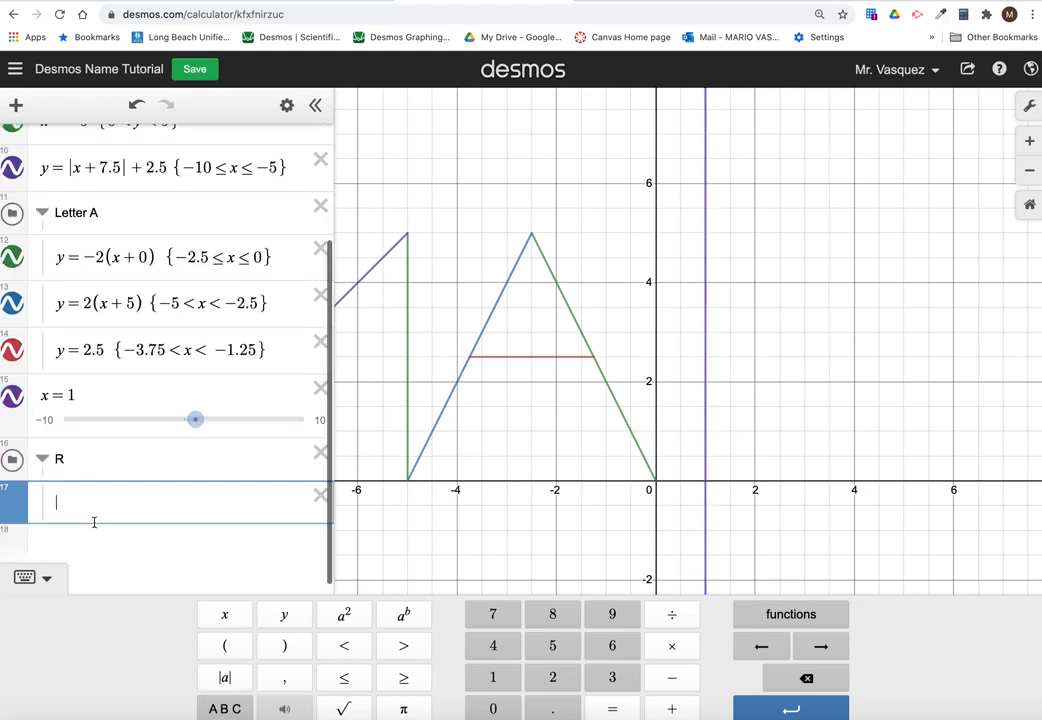
{"action": "key", "text": "super+v"}
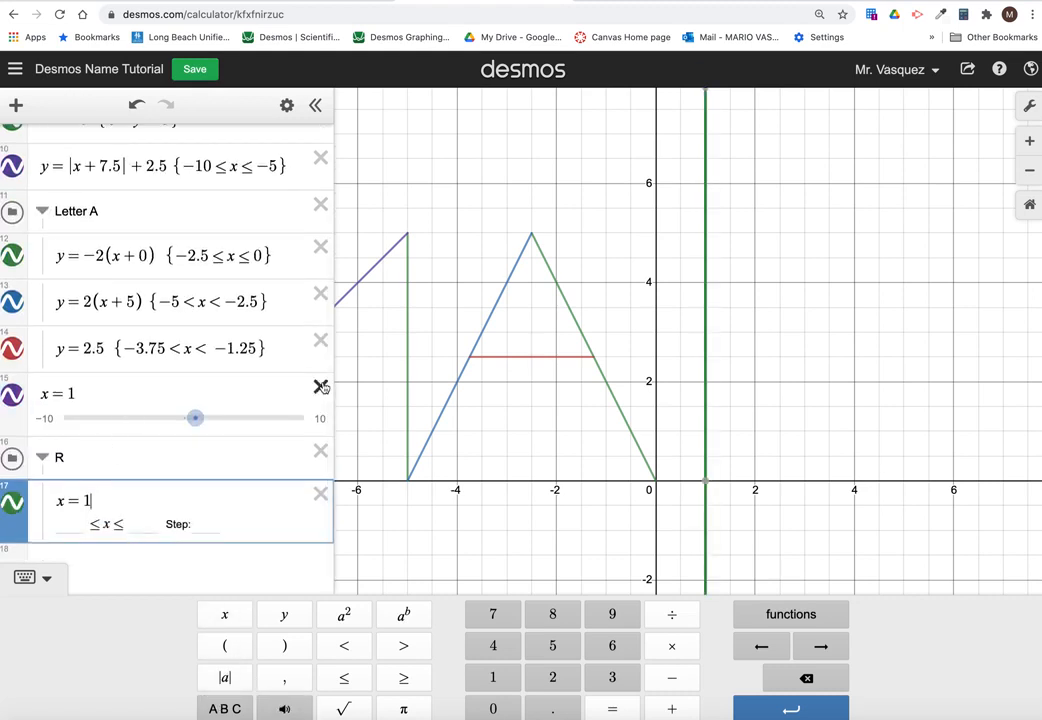
{"action": "left_click", "coordinate": [320, 387]}
{"action": "left_click", "coordinate": [24, 577]}
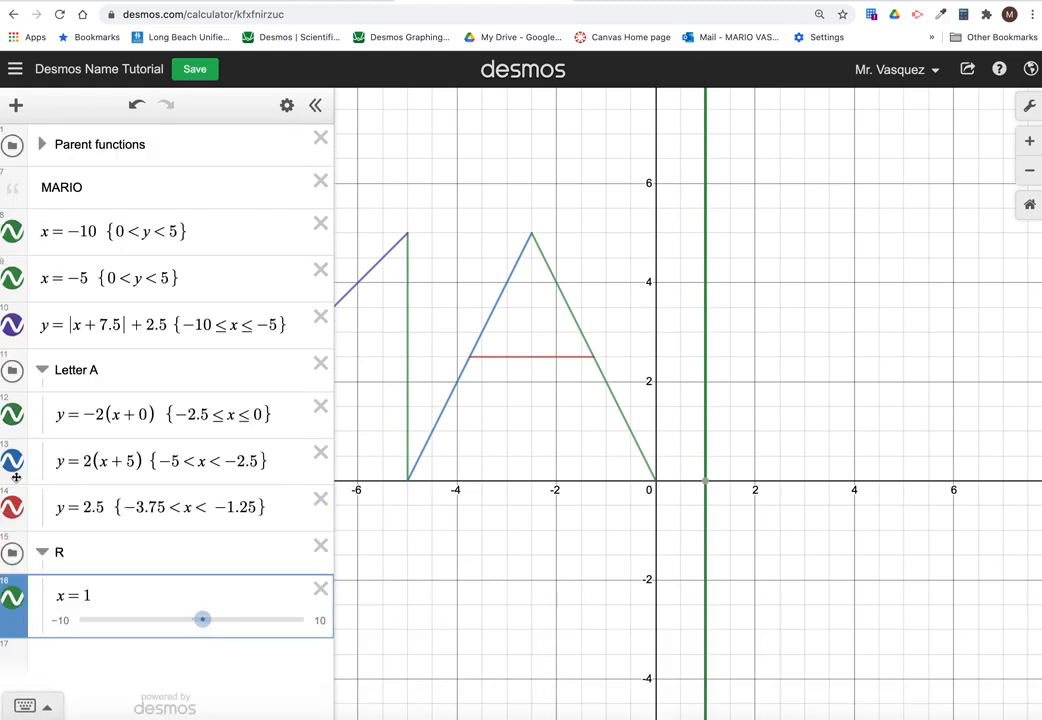
Change the colour of the x = 1 line to purple.
{"action": "left_click", "coordinate": [12, 600]}
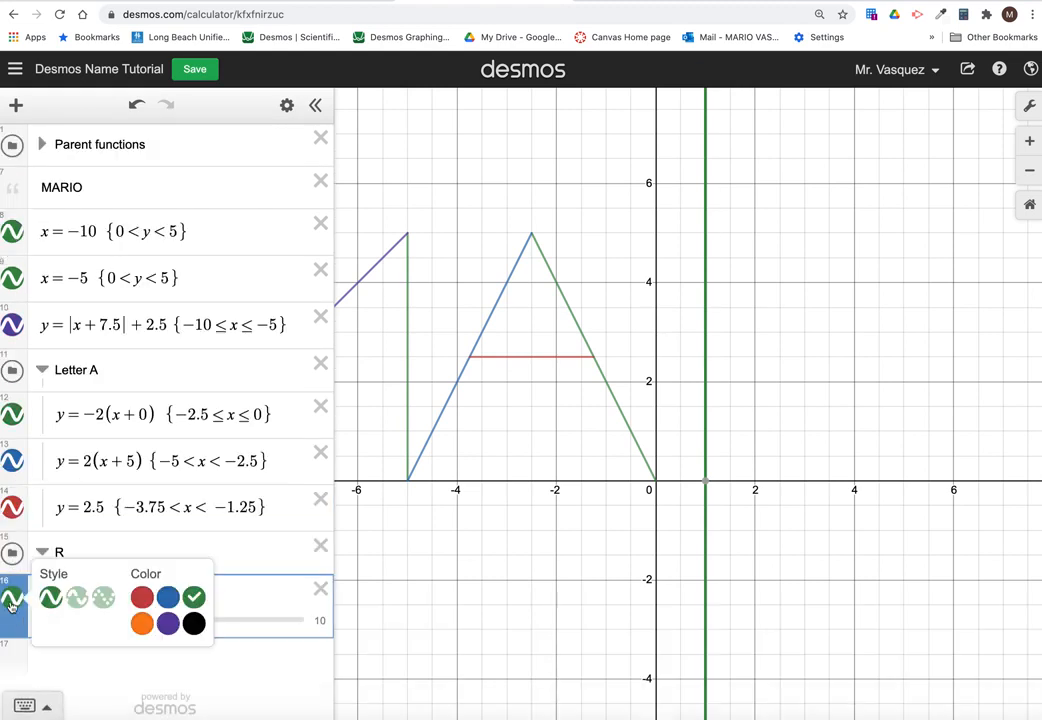
{"action": "left_click", "coordinate": [167, 623]}
{"action": "left_click", "coordinate": [649, 542]}
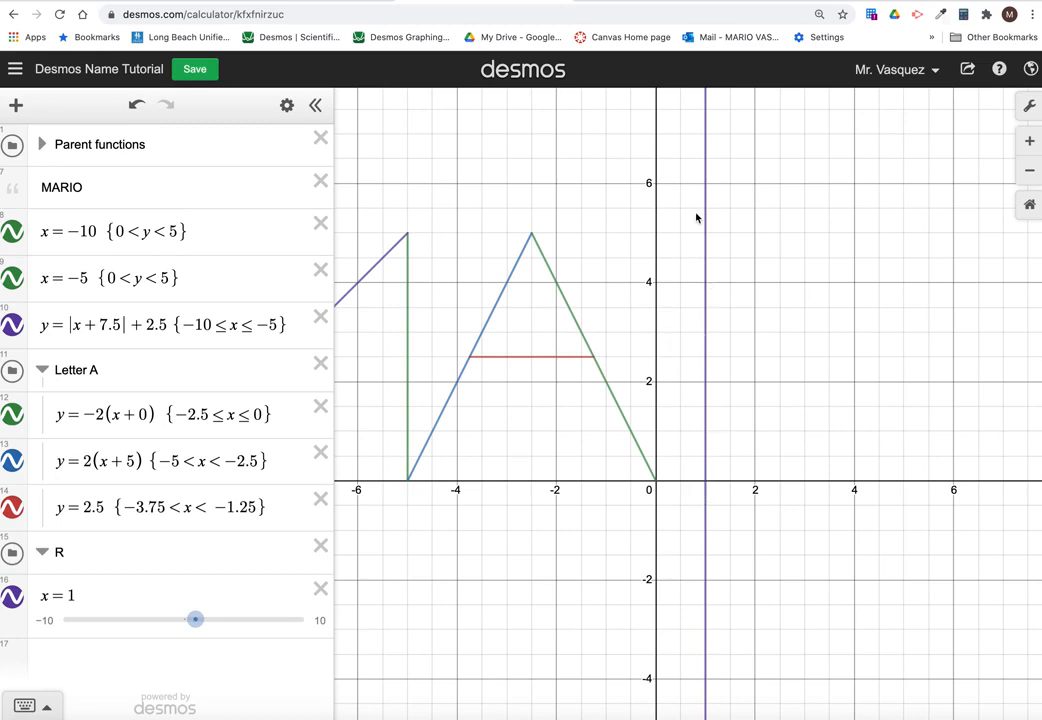
Restrict the vertical line x = 1 to 0 < y < 5, matching the height of the M and A.
{"action": "left_click_drag", "start_coordinate": [773, 224], "coordinate": [909, 233]}
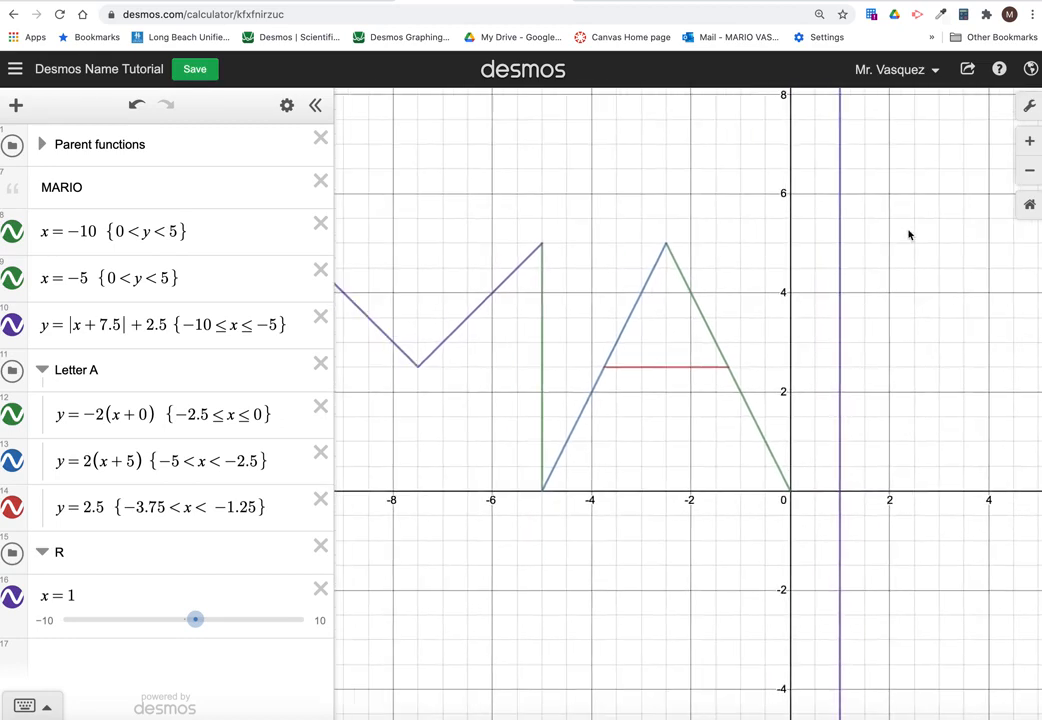
{"action": "left_click", "coordinate": [667, 246]}
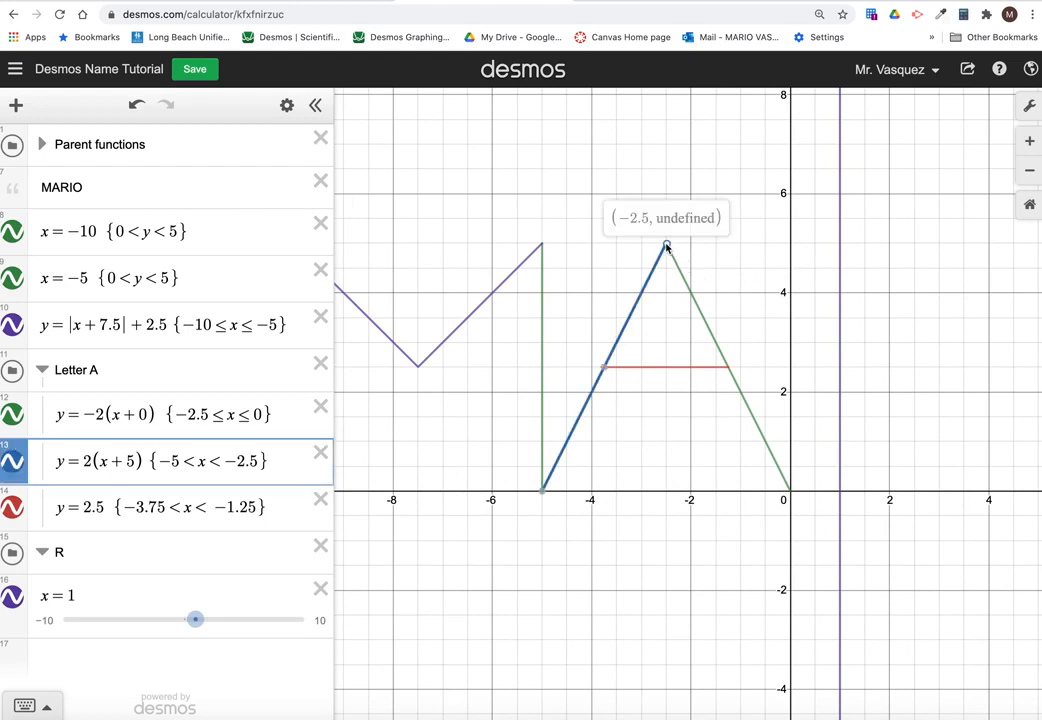
{"action": "left_click", "coordinate": [542, 248]}
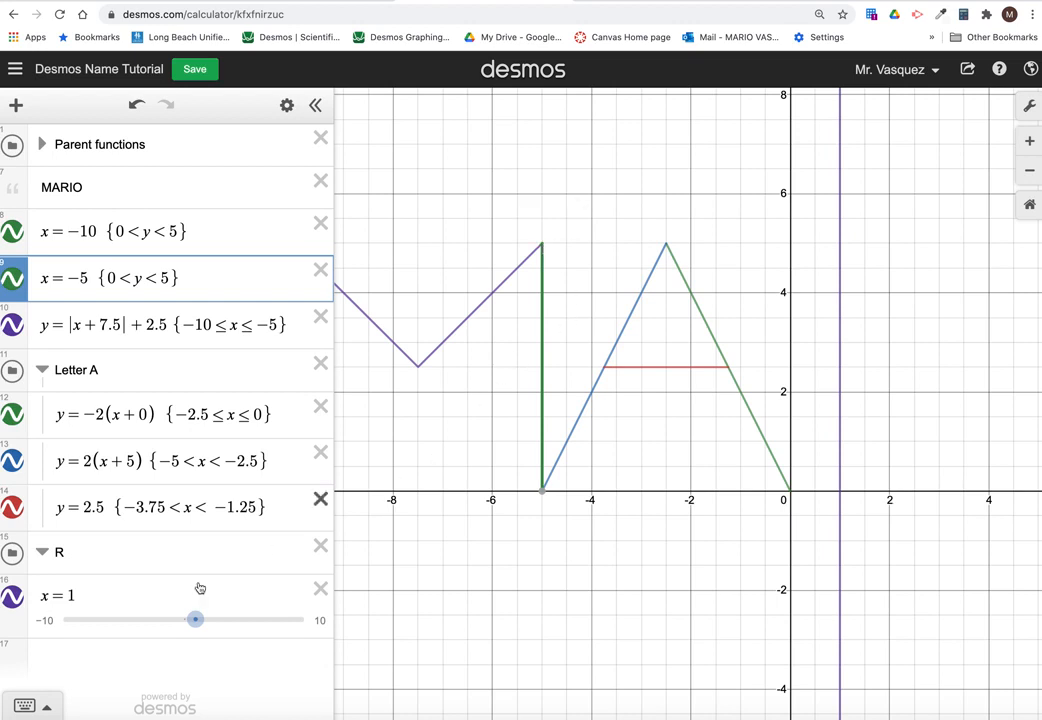
{"action": "left_click", "coordinate": [135, 604]}
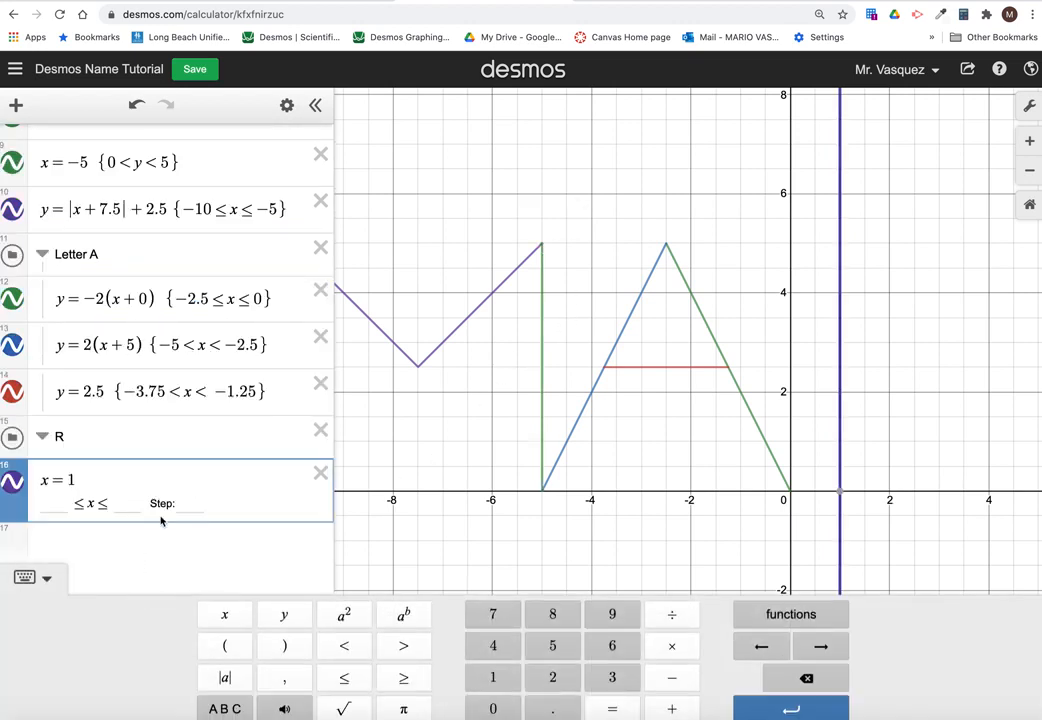
{"action": "type", "text": "{"}
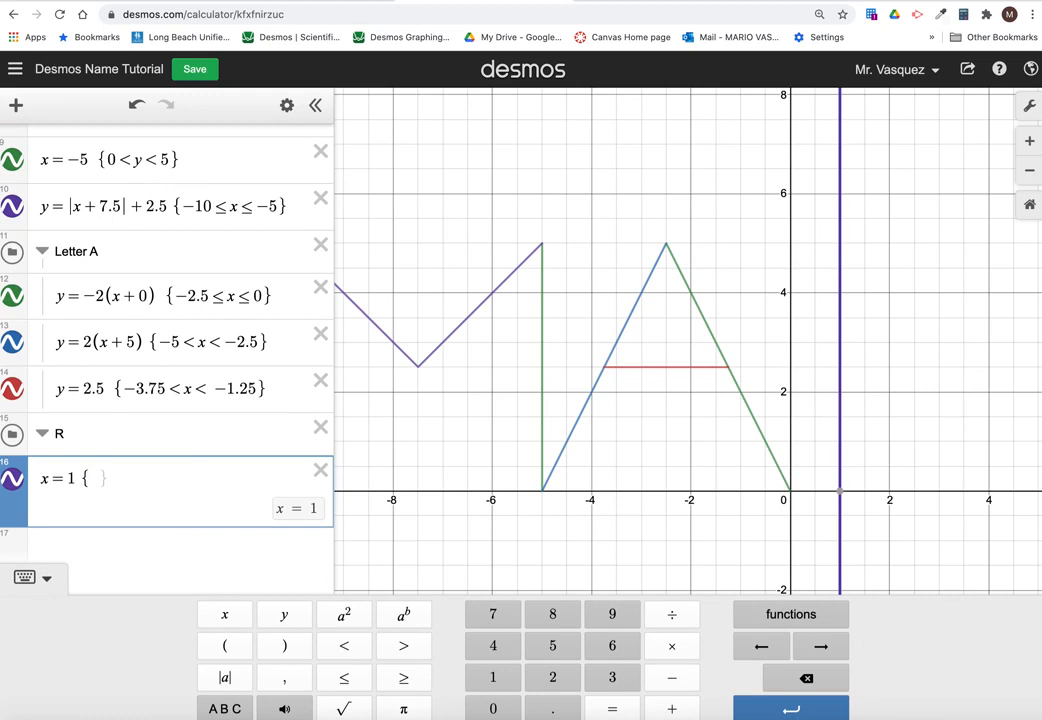
{"action": "type", "text": "0 < "}
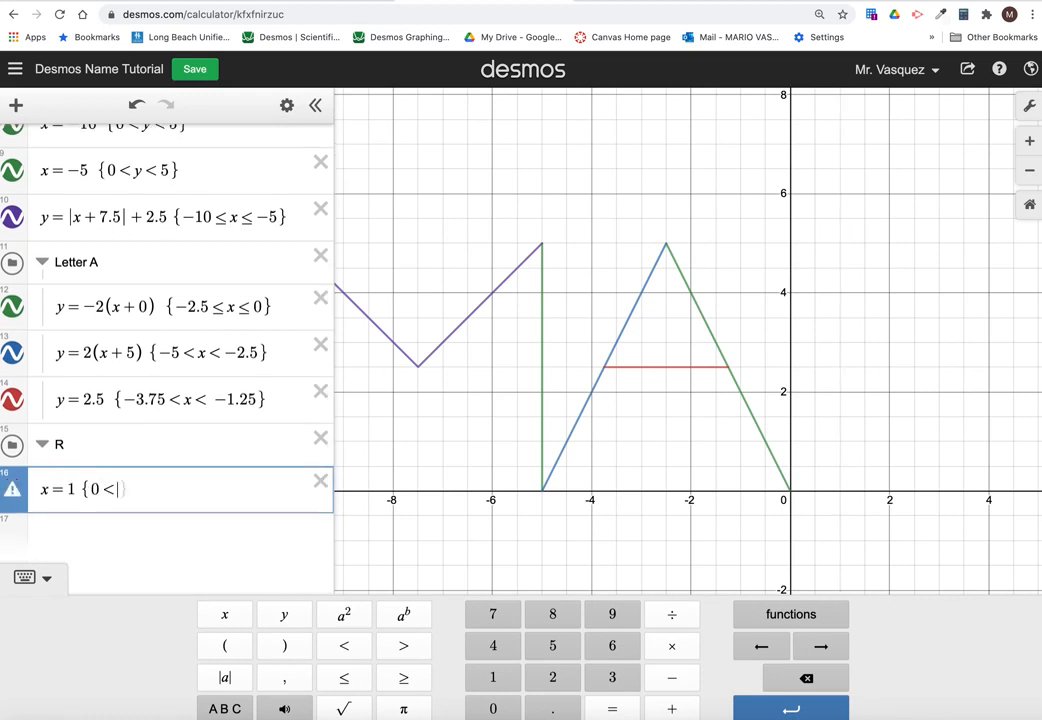
{"action": "type", "text": "y < 5"}
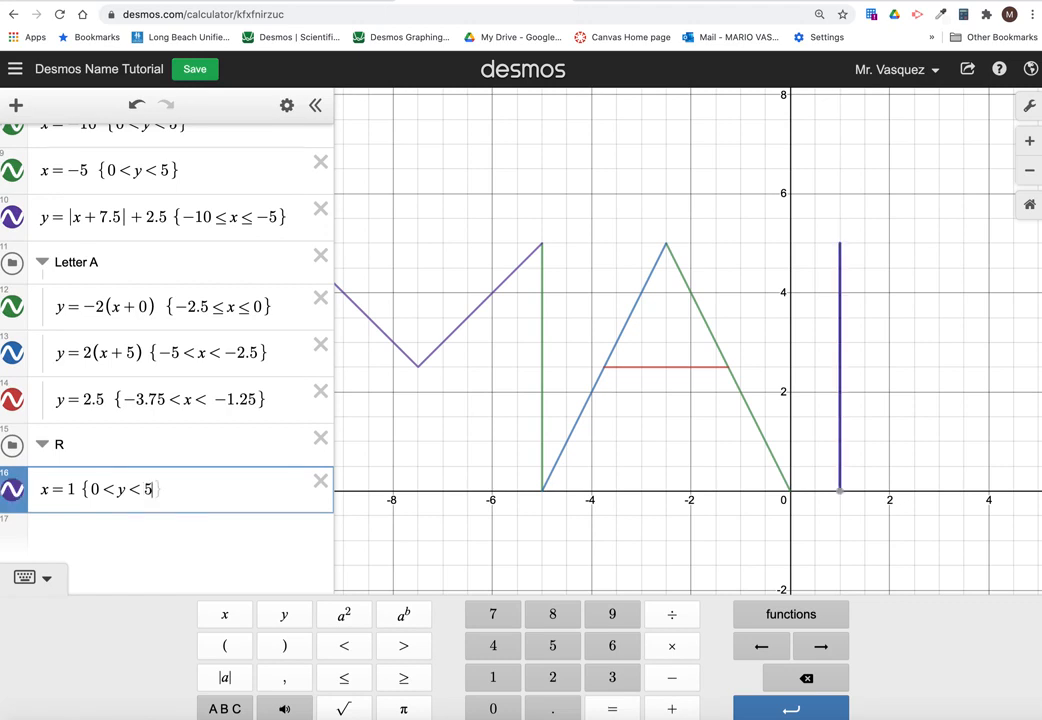
{"action": "type", "text": "}"}
{"action": "left_click", "coordinate": [841, 432]}
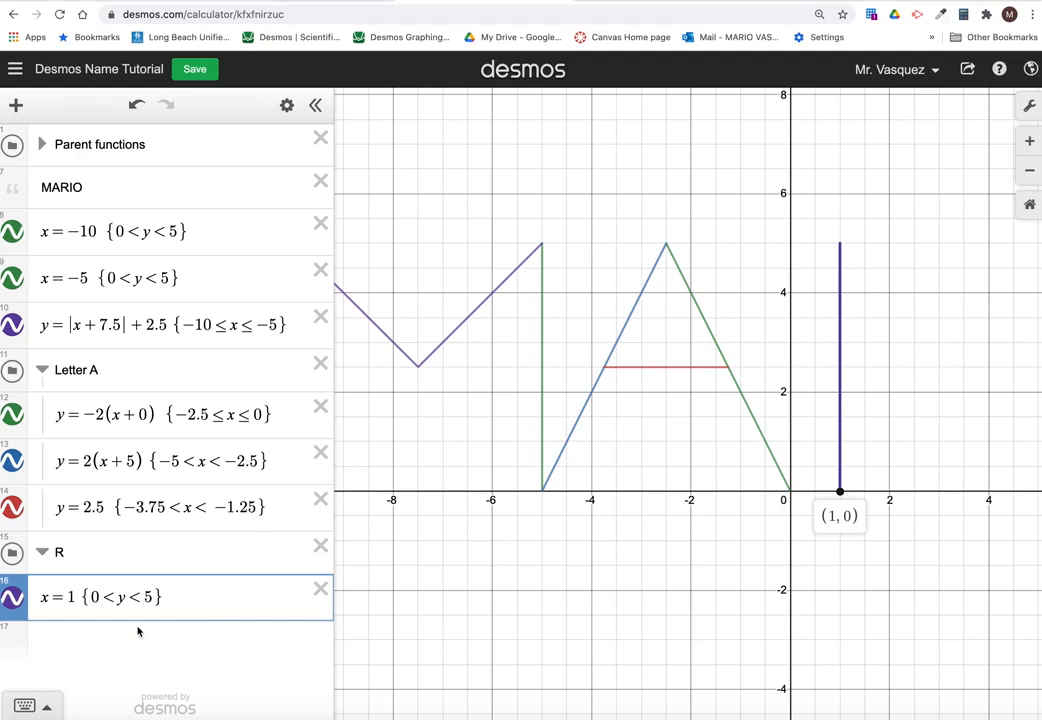
Add the downward-opening parabola -1/2 x^2 in the empty expression below the R's vertical line.
{"action": "left_click", "coordinate": [137, 658]}
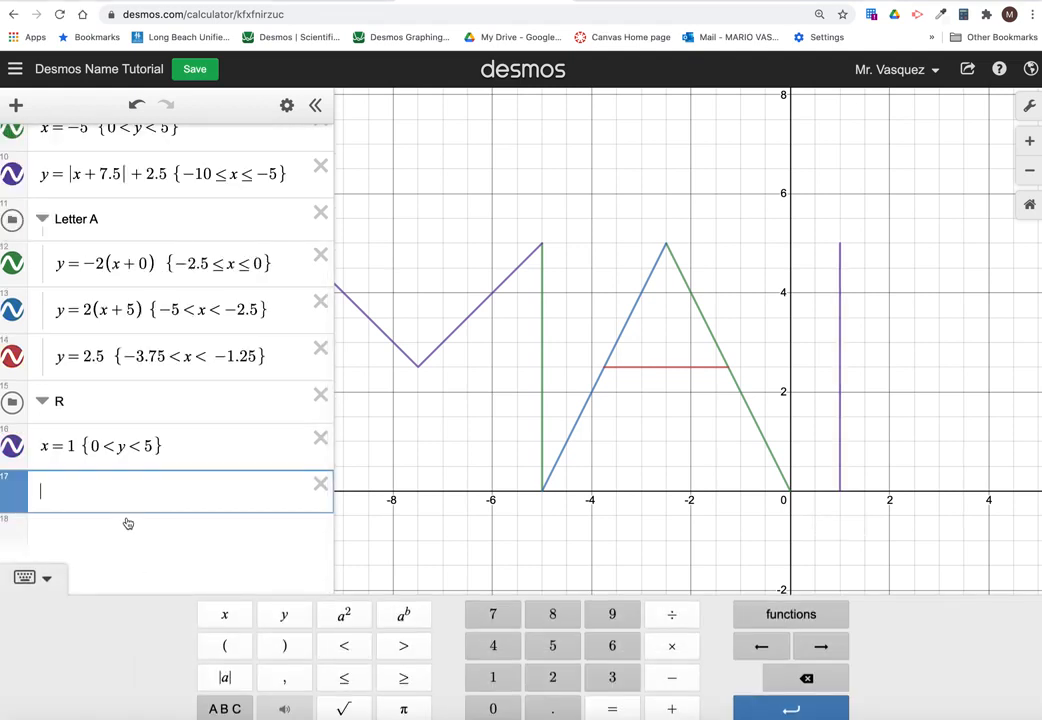
{"action": "type", "text": "1/2"}
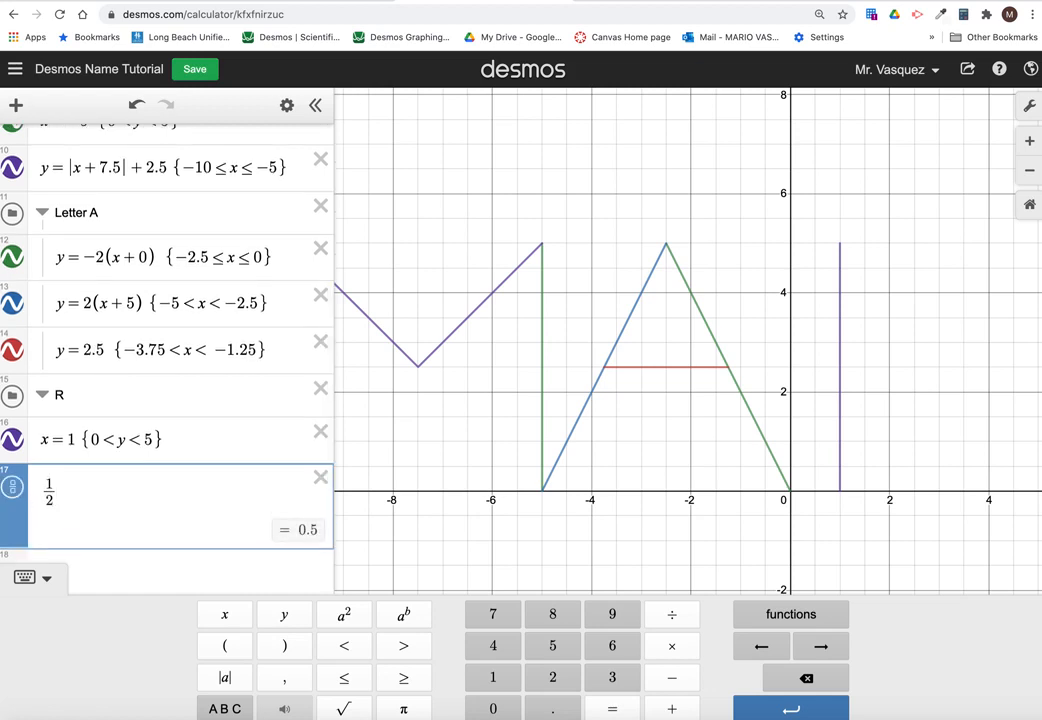
{"action": "key", "text": "Right"}
{"action": "type", "text": "x"}
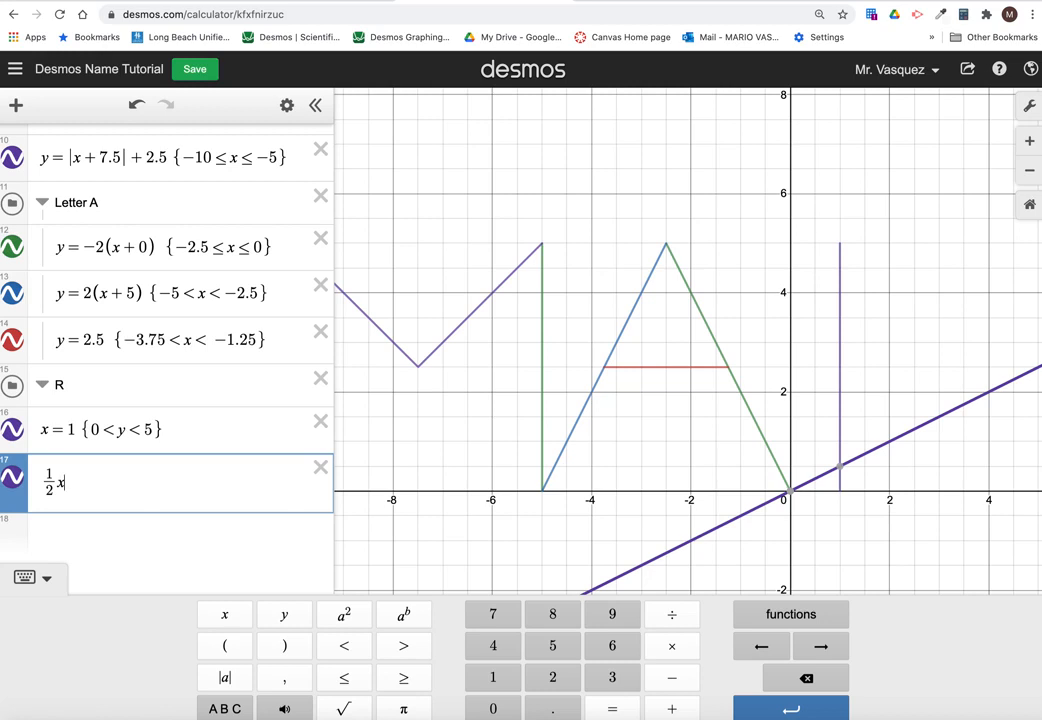
{"action": "type", "text": "^2"}
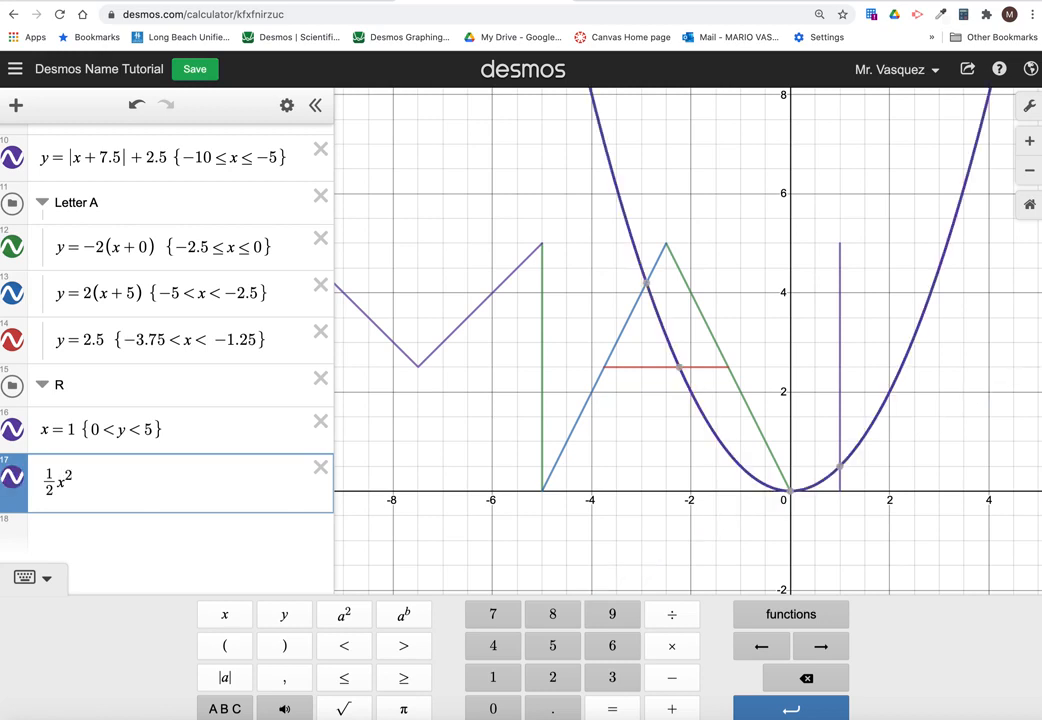
{"action": "key", "text": "Left"}
{"action": "key", "text": "Left"}
{"action": "key", "text": "Left"}
{"action": "key", "text": "Left"}
{"action": "key", "text": "Left"}
{"action": "type", "text": "-"}
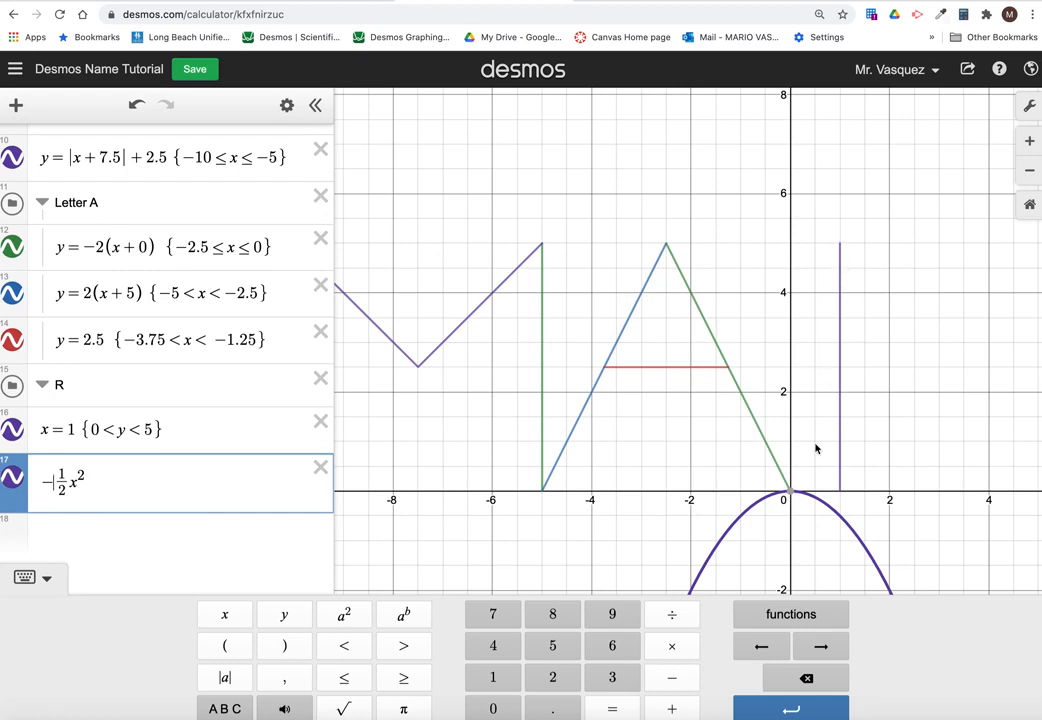
Shift the parabola's vertex to the top of the R's vertical line by rewriting it as -1/2 (x-1)^2 + 5.
{"action": "left_click", "coordinate": [839, 492]}
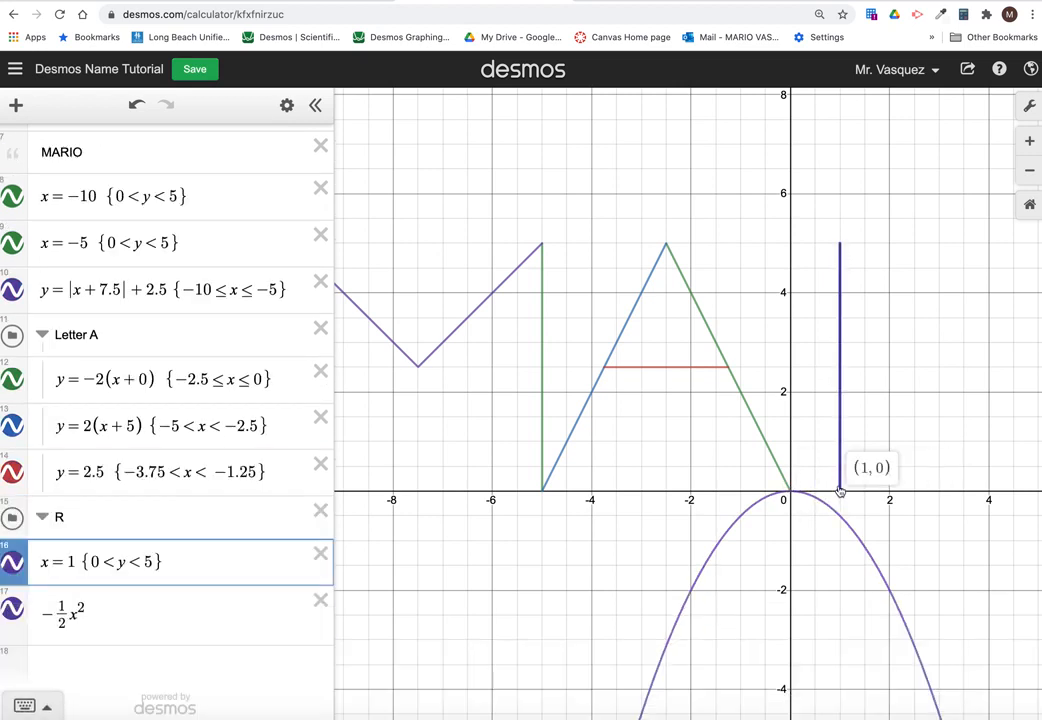
{"action": "left_click", "coordinate": [127, 615]}
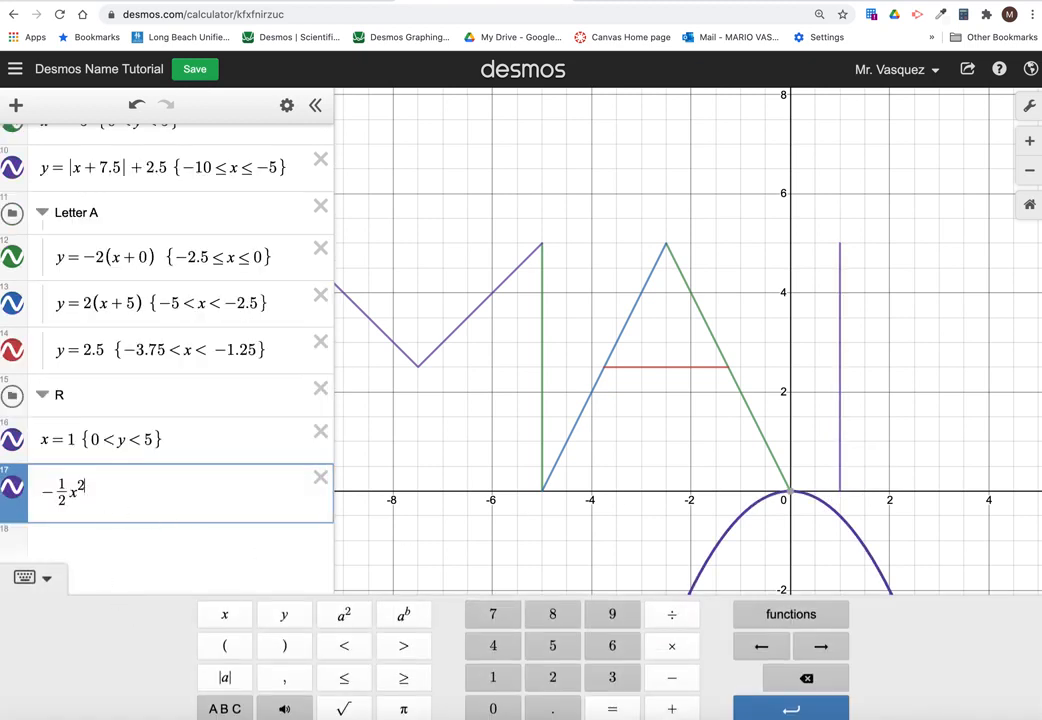
{"action": "key", "text": "BackSpace"}
{"action": "key", "text": "BackSpace"}
{"action": "key", "text": "BackSpace"}
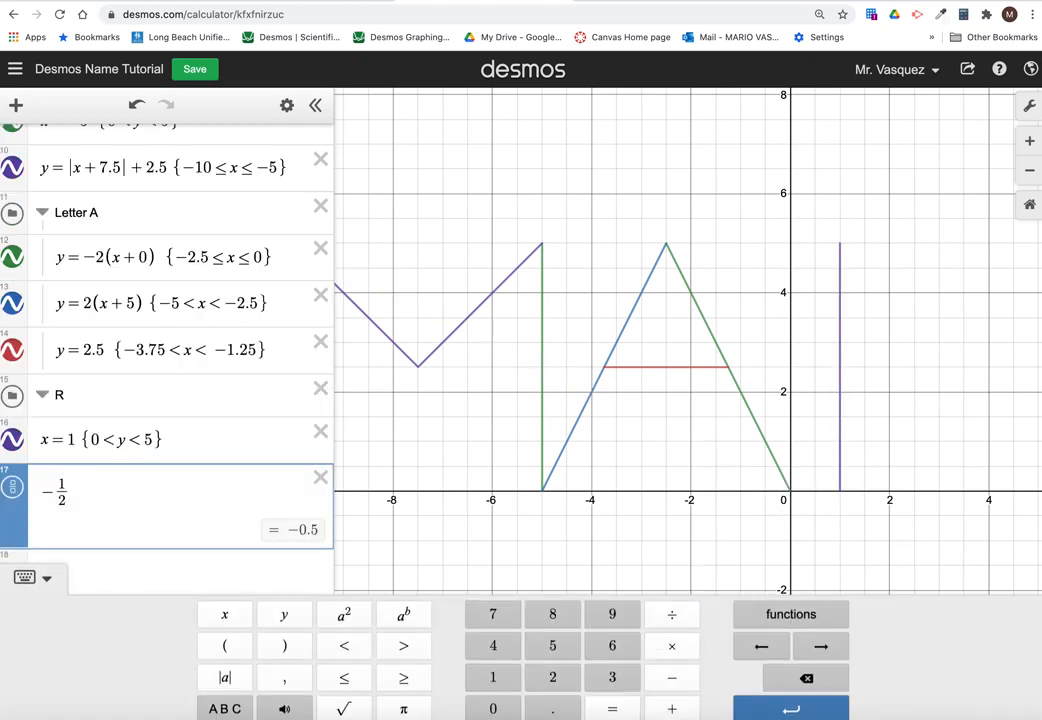
{"action": "type", "text": "(x"}
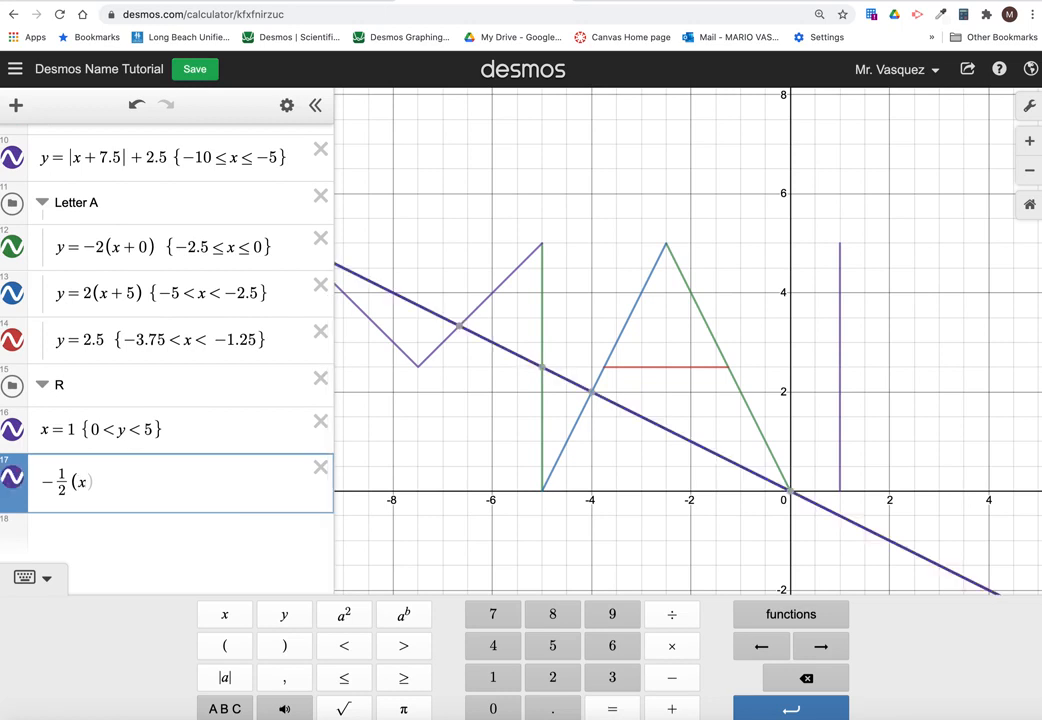
{"action": "type", "text": "-"}
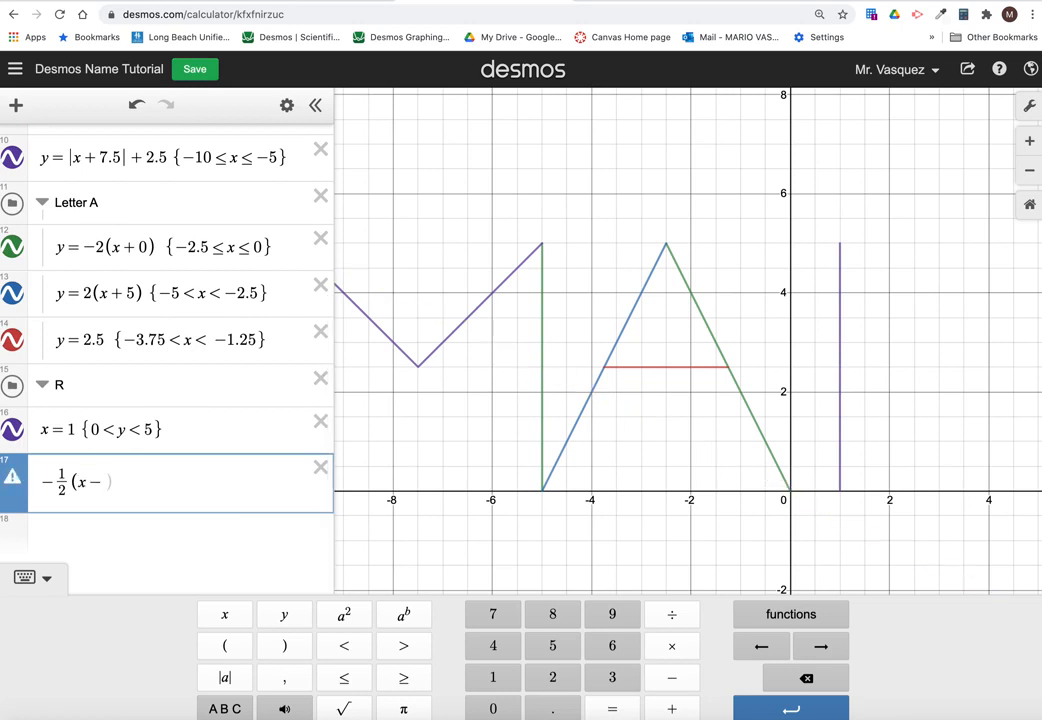
{"action": "type", "text": "1"}
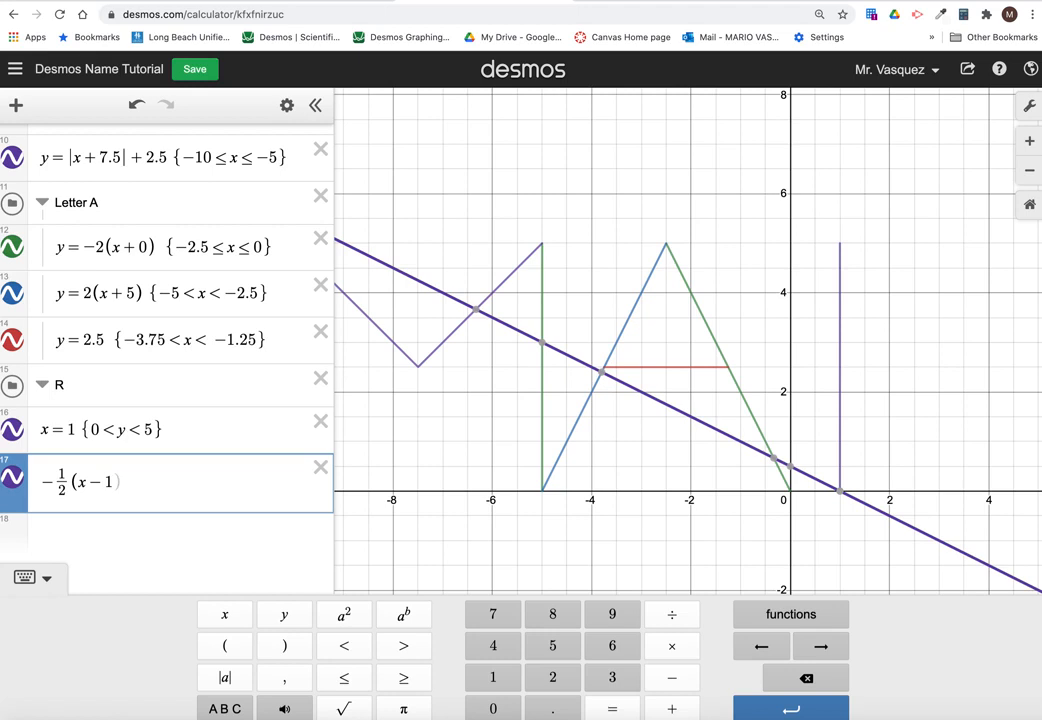
{"action": "type", "text": ")^2"}
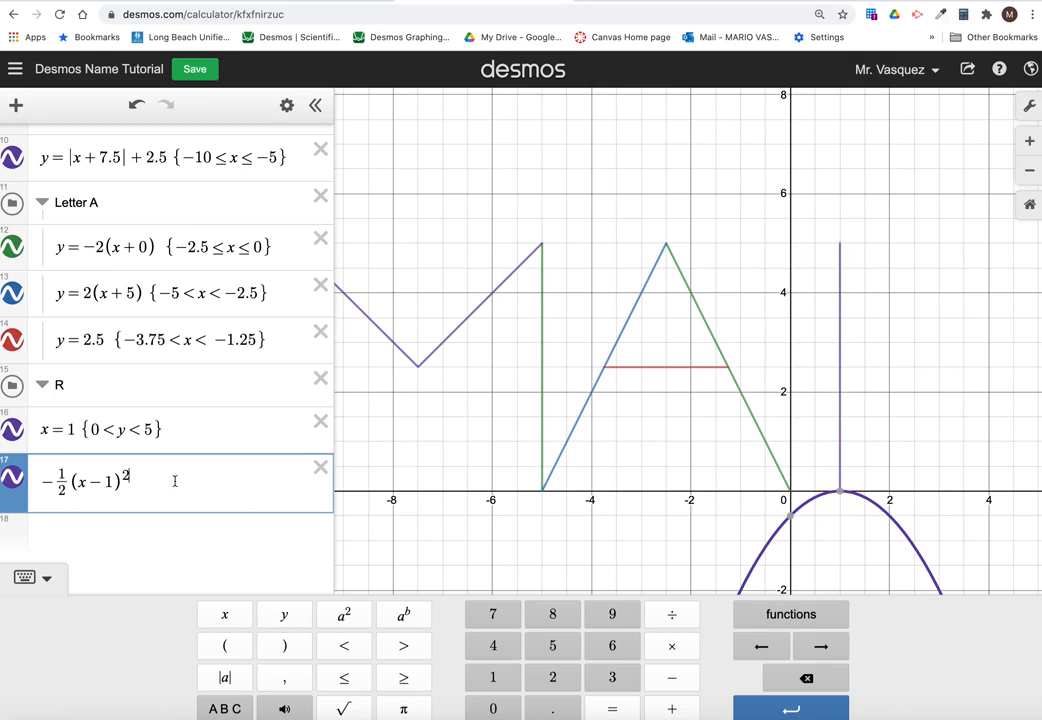
{"action": "type", "text": "+5"}
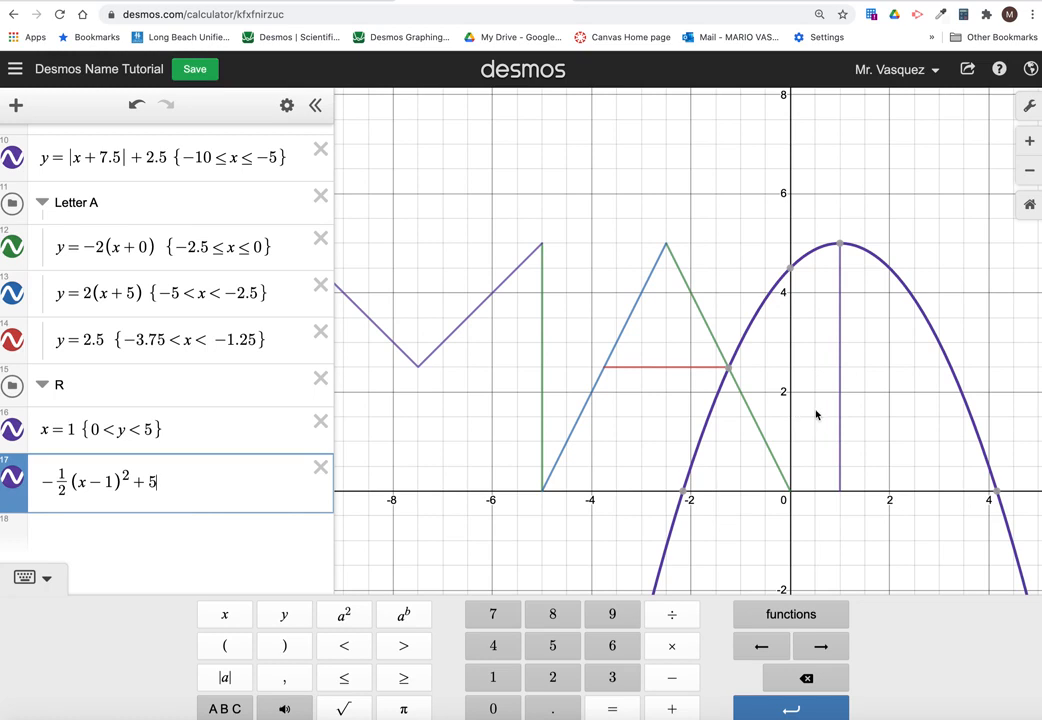
Widen the parabola by setting its coefficient to -1/4, after trying denominators of 3, 4 and 5.
{"action": "double_click", "coordinate": [62, 490]}
{"action": "key", "text": "BackSpace"}
{"action": "type", "text": "3"}
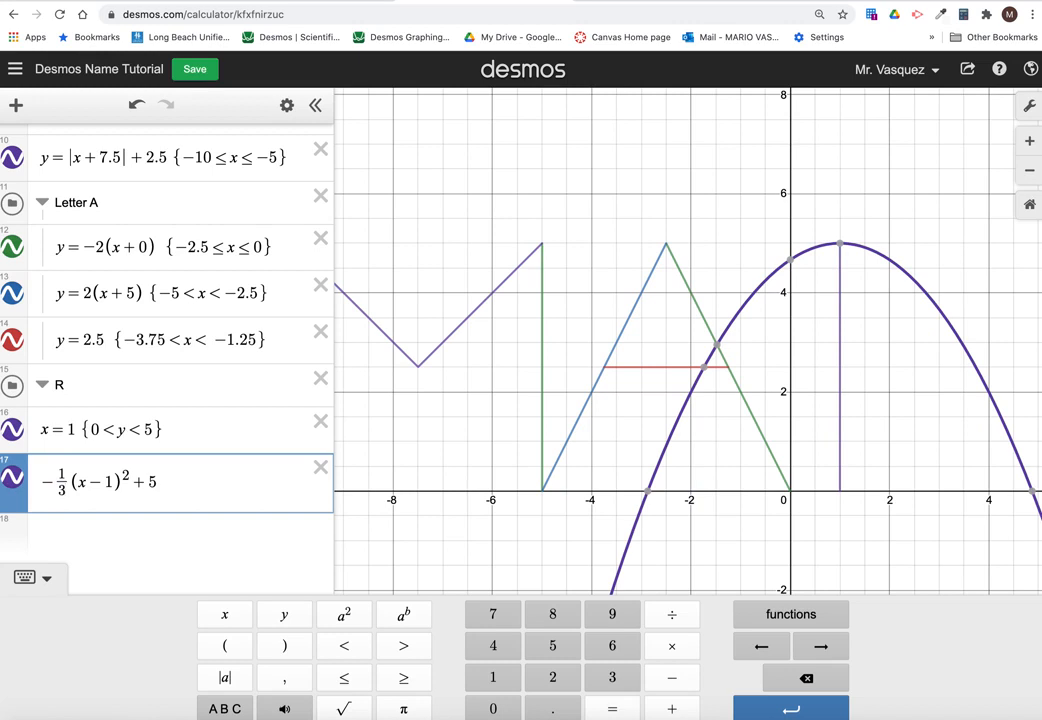
{"action": "key", "text": "BackSpace"}
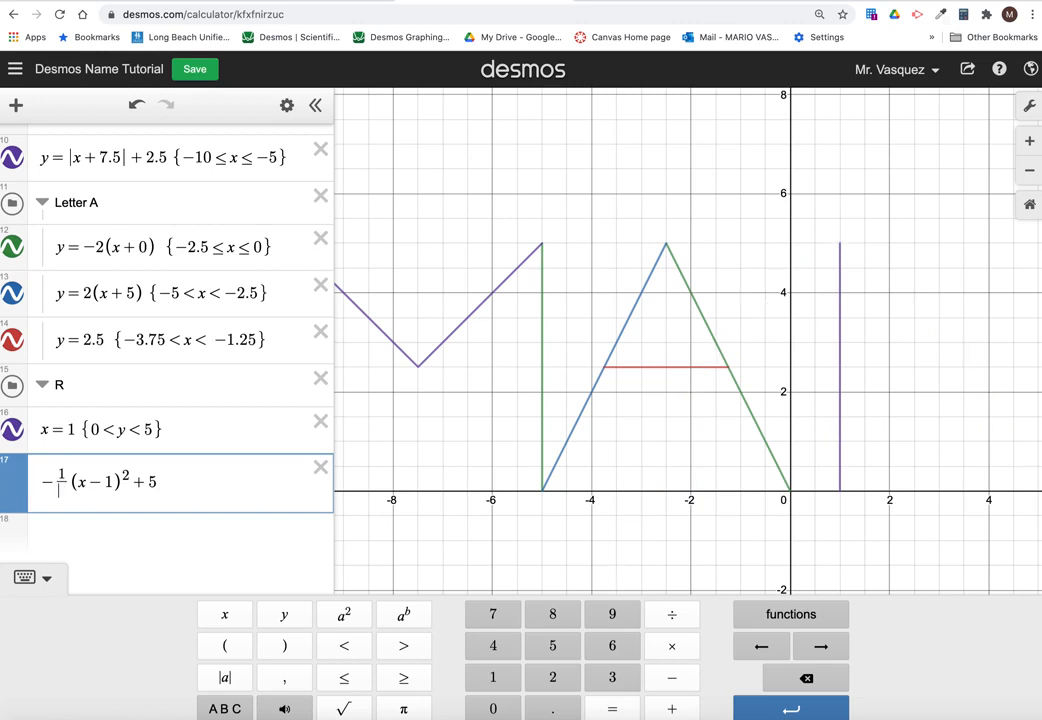
{"action": "type", "text": "4"}
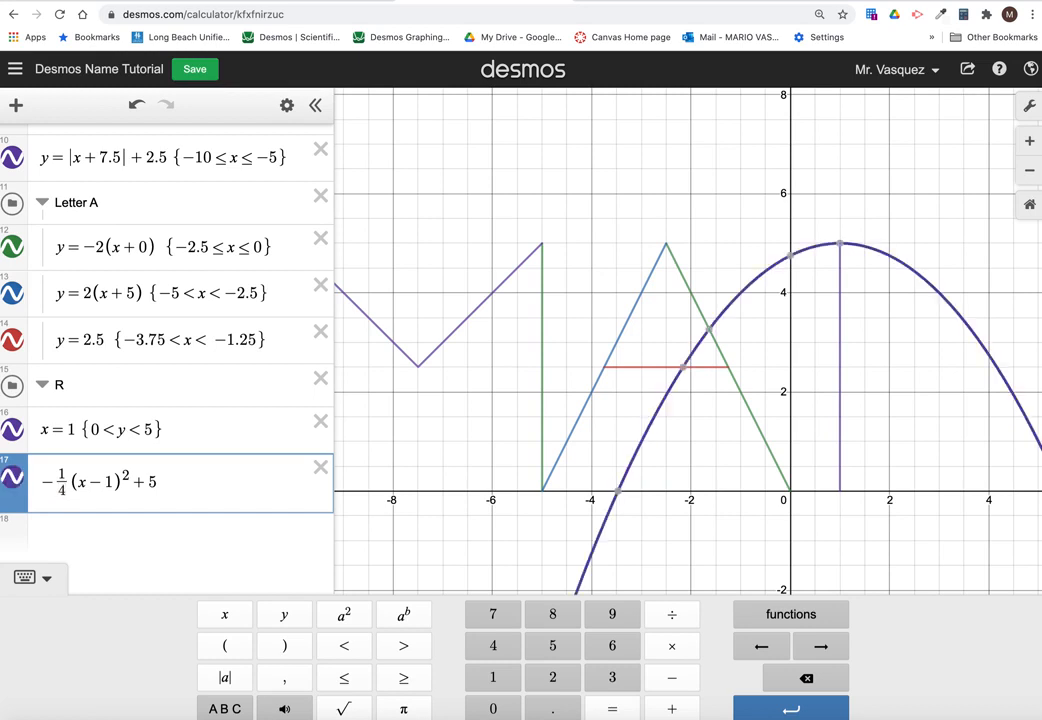
{"action": "key", "text": "BackSpace"}
{"action": "type", "text": "5"}
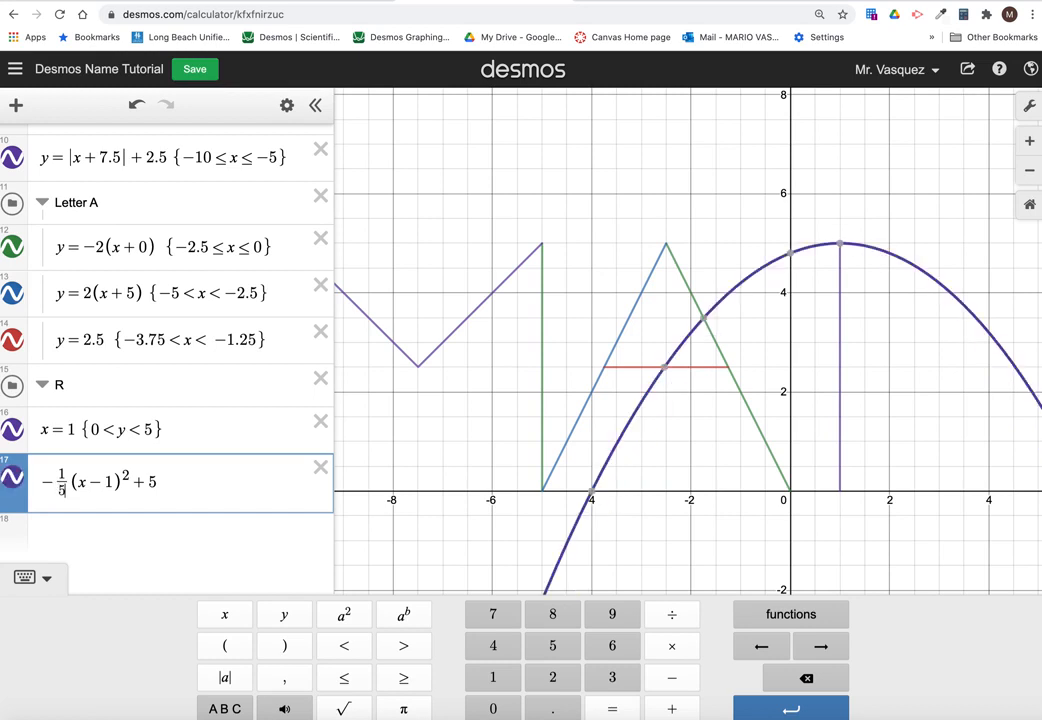
{"action": "key", "text": "BackSpace"}
{"action": "type", "text": "4"}
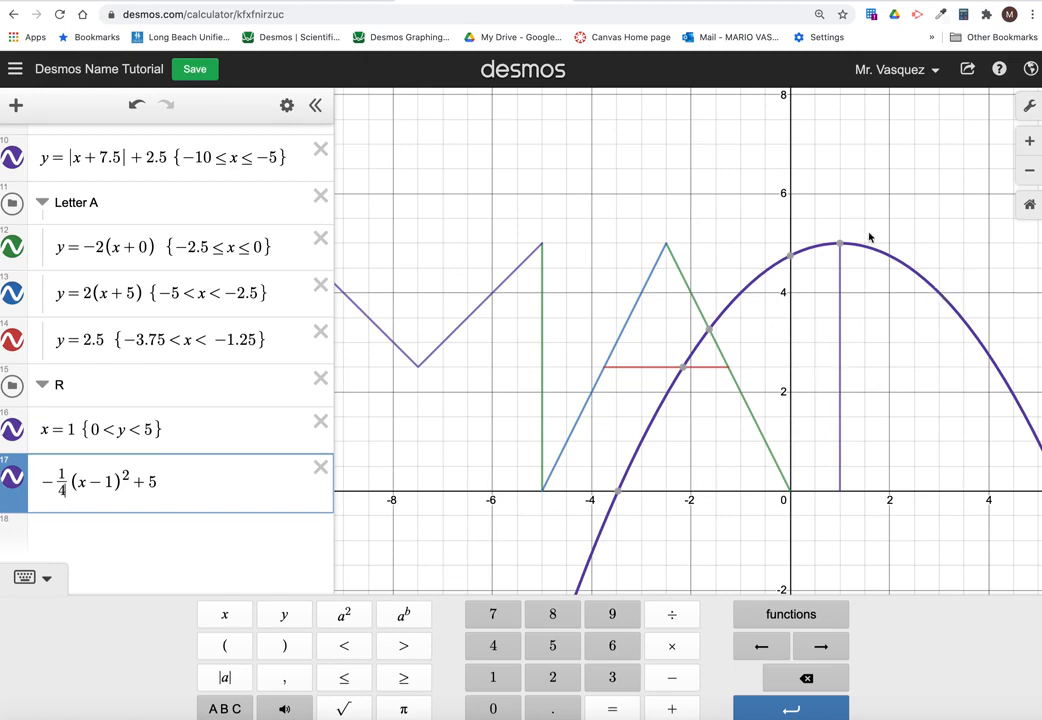
Restrict the R's downward-opening parabola to 1 < x < 3.45, from its vertex to the bowl's outer edge.
{"action": "left_click_drag", "start_coordinate": [870, 237], "coordinate": [693, 205]}
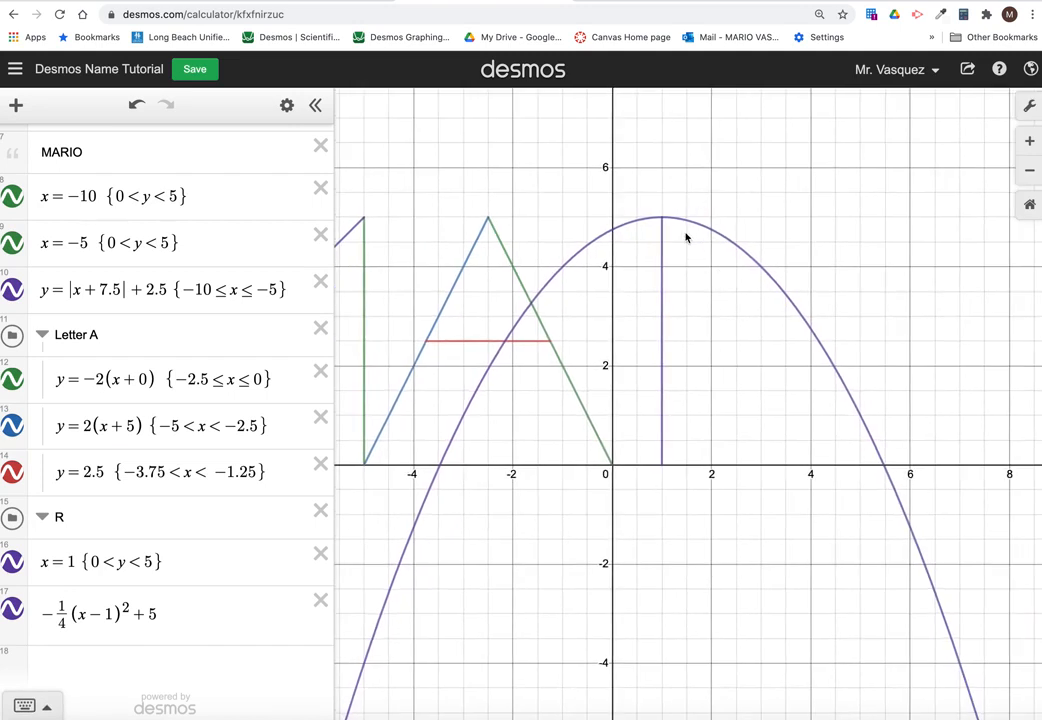
{"action": "left_click", "coordinate": [666, 222]}
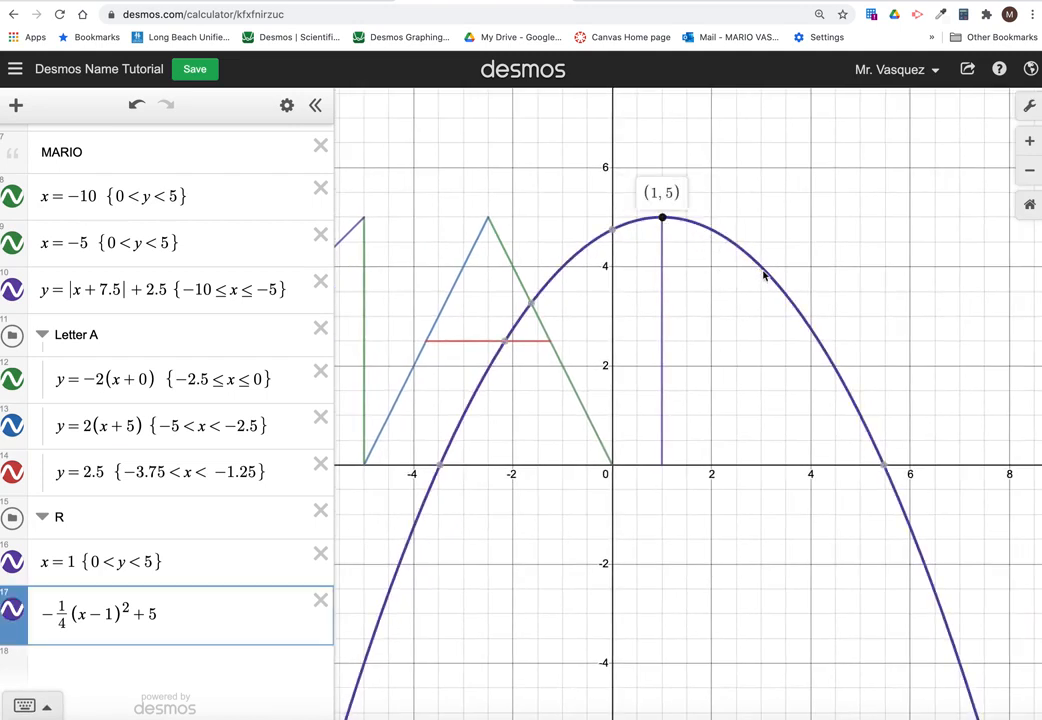
{"action": "mouse_move", "coordinate": [785, 293]}
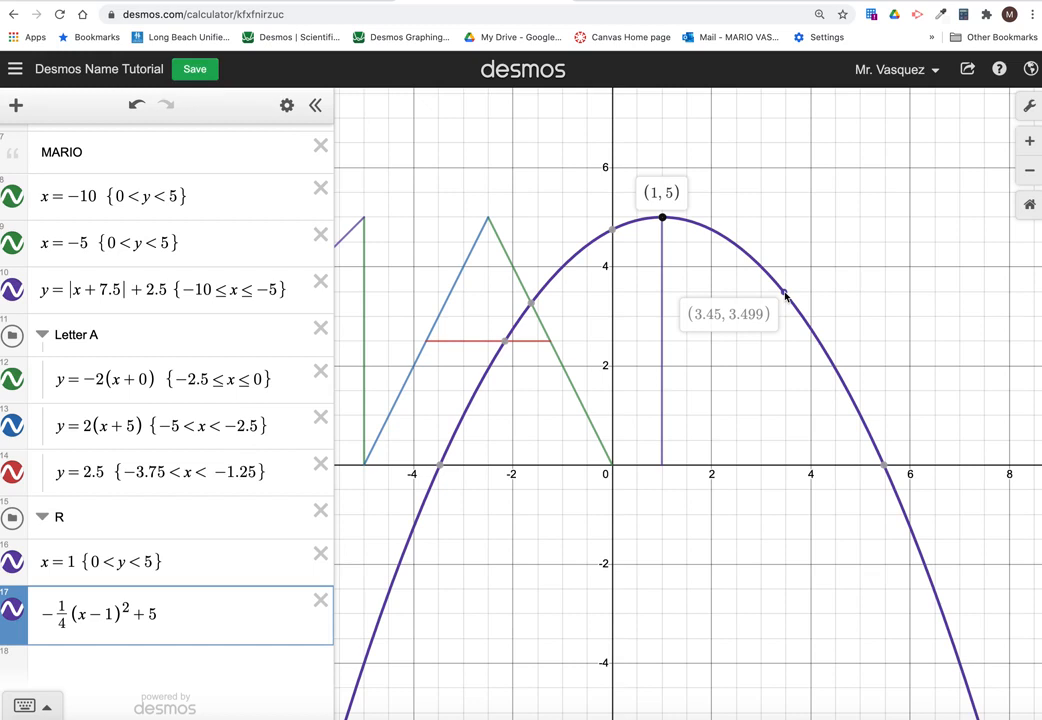
{"action": "left_click", "coordinate": [186, 627]}
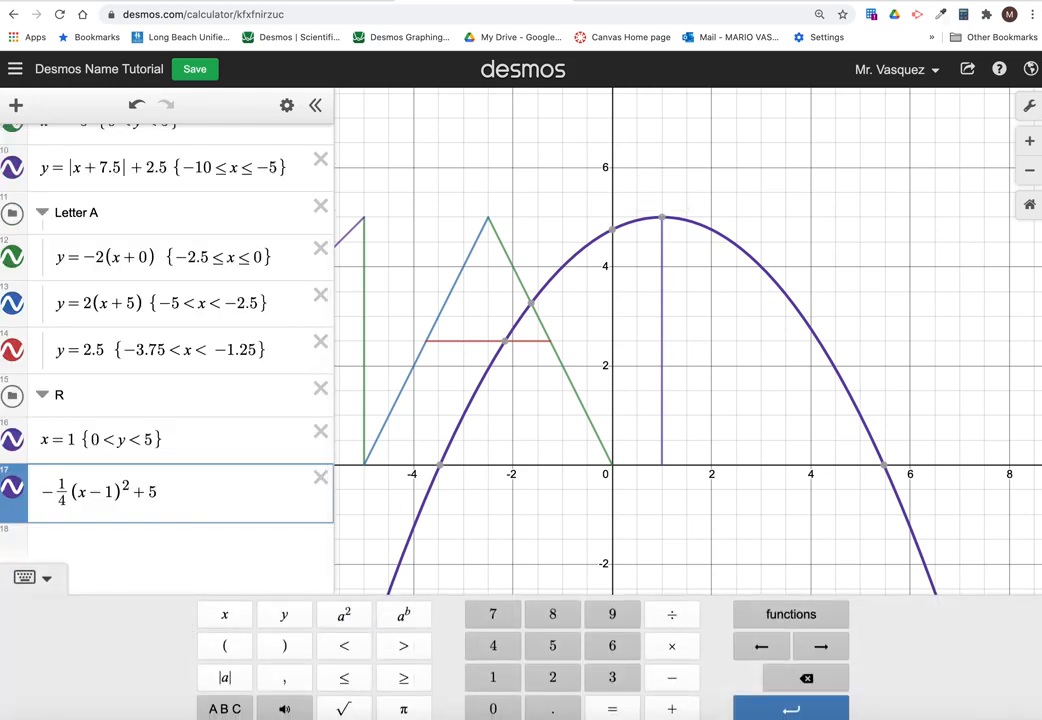
{"action": "type", "text": "{x"}
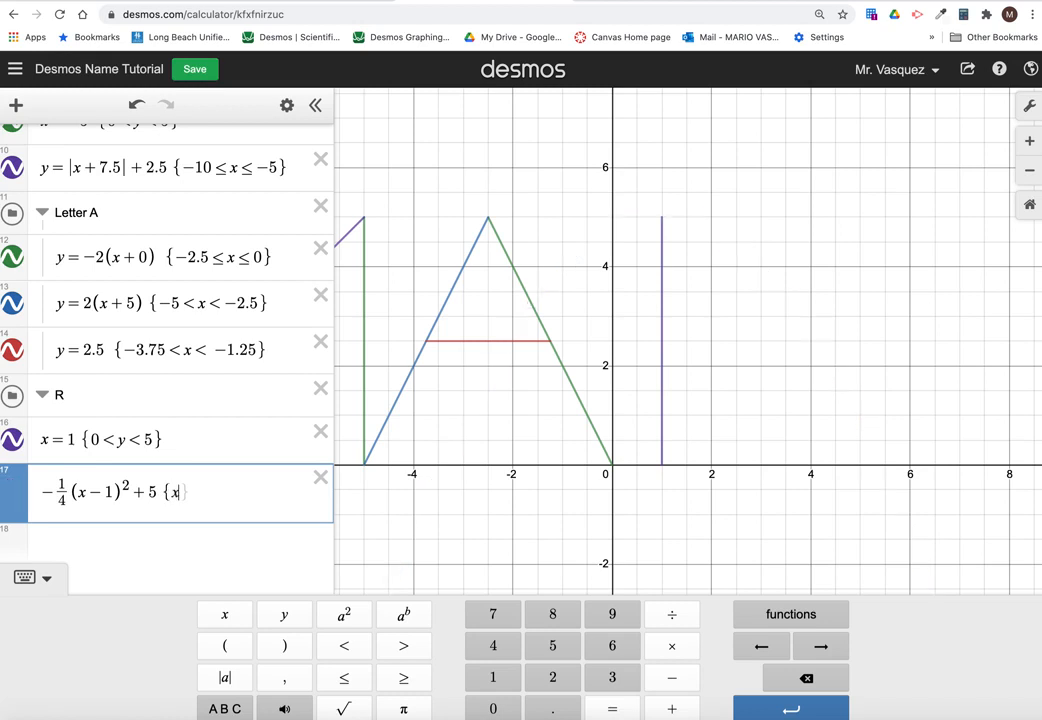
{"action": "key", "text": "BackSpace"}
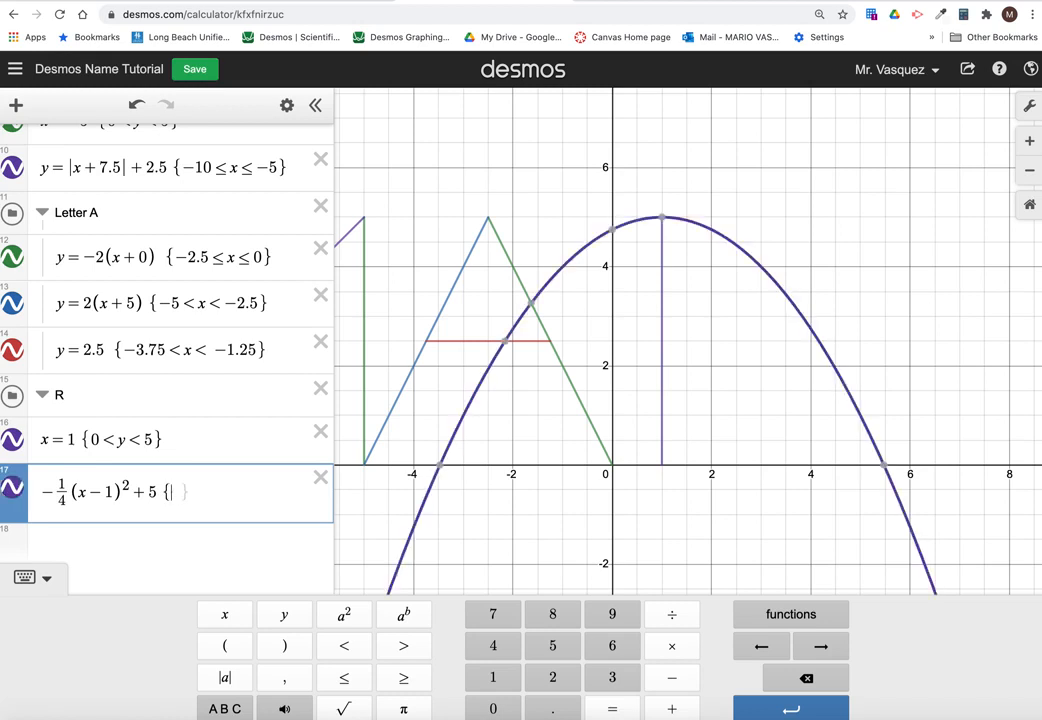
{"action": "type", "text": "<"}
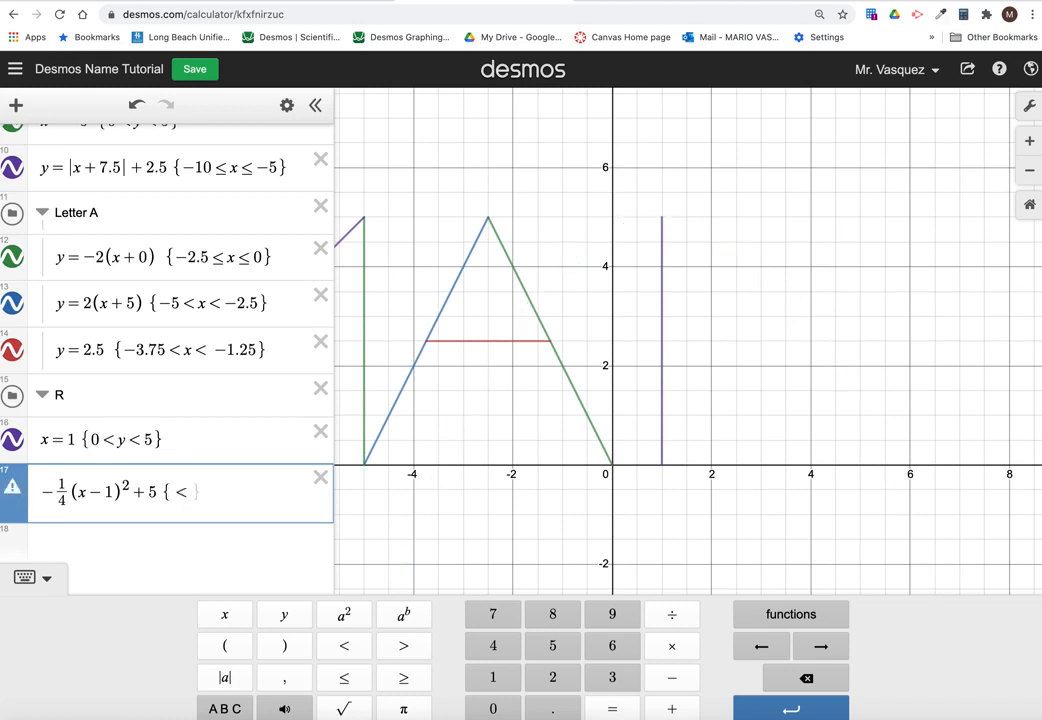
{"action": "type", "text": "a"}
{"action": "key", "text": "BackSpace"}
{"action": "key", "text": "BackSpace"}
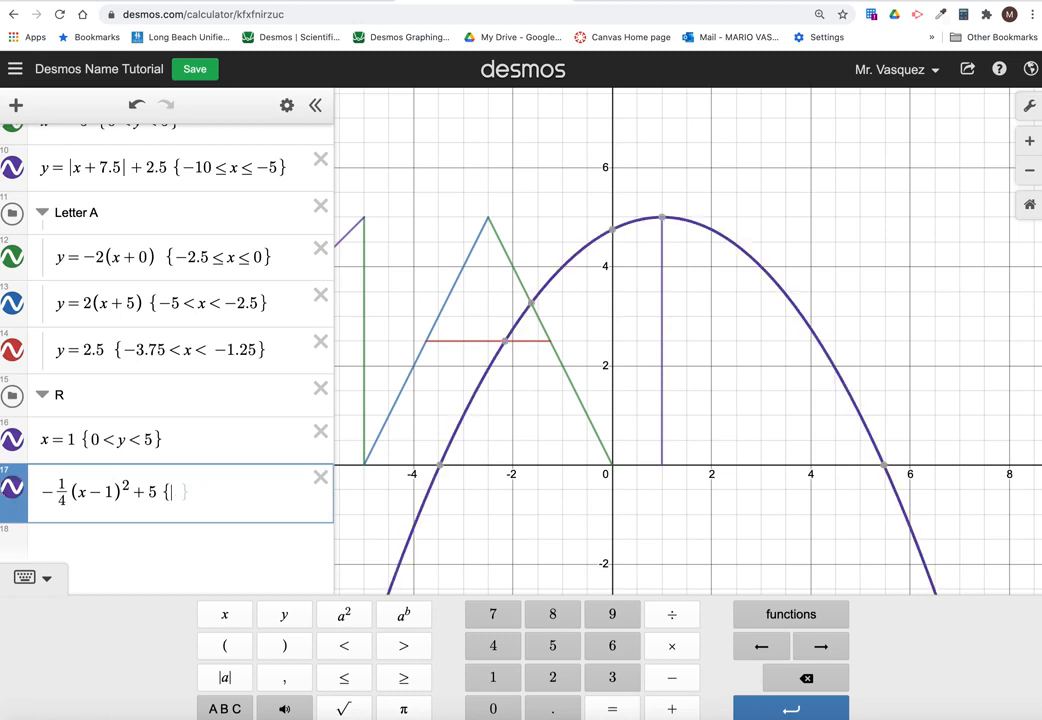
{"action": "type", "text": "1<"}
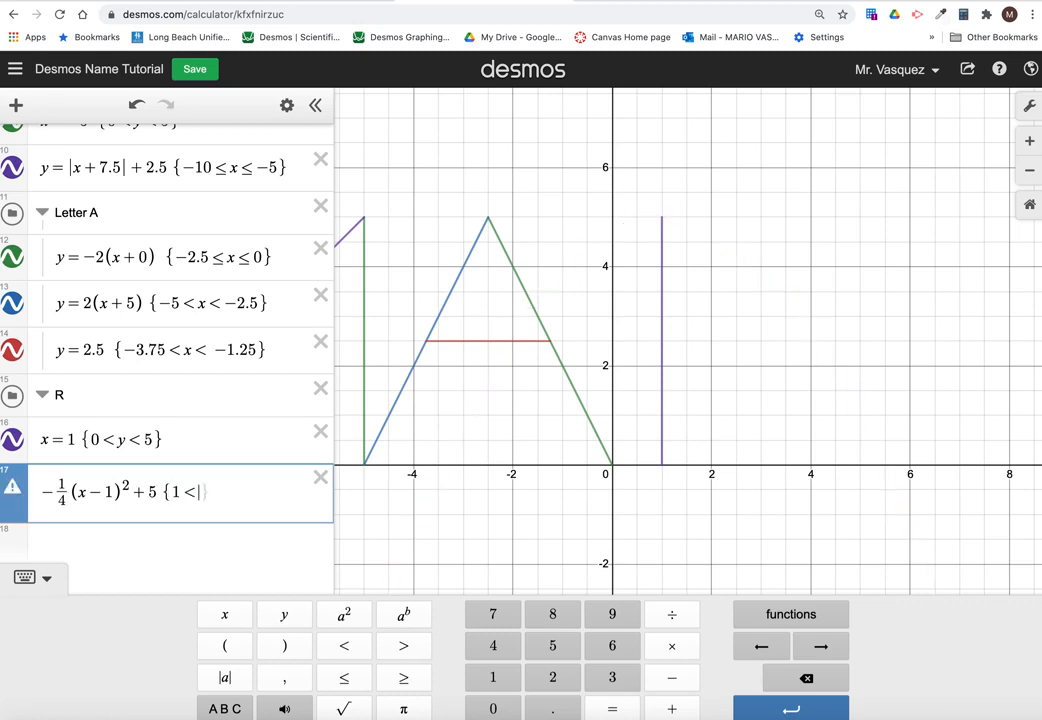
{"action": "type", "text": "x<3.3"}
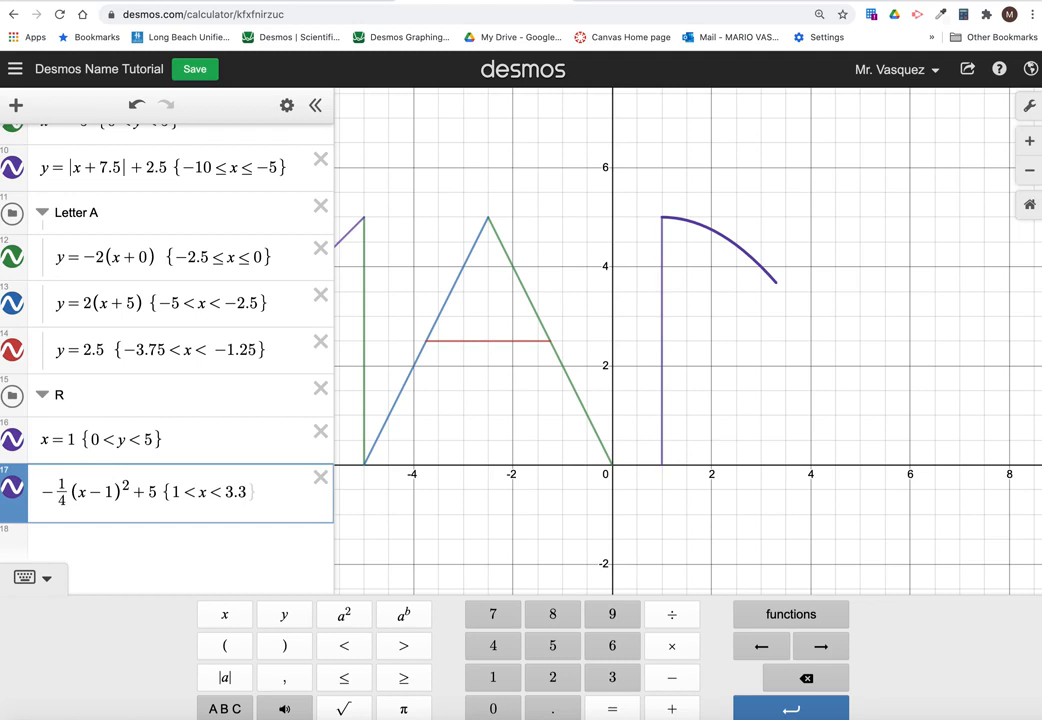
{"action": "key", "text": "BackSpace"}
{"action": "type", "text": "45}"}
Copy the restricted parabola equation into a new expression inside the R folder.
{"action": "left_click_drag", "start_coordinate": [262, 491], "coordinate": [35, 491]}
{"action": "key", "text": "ctrl+c"}
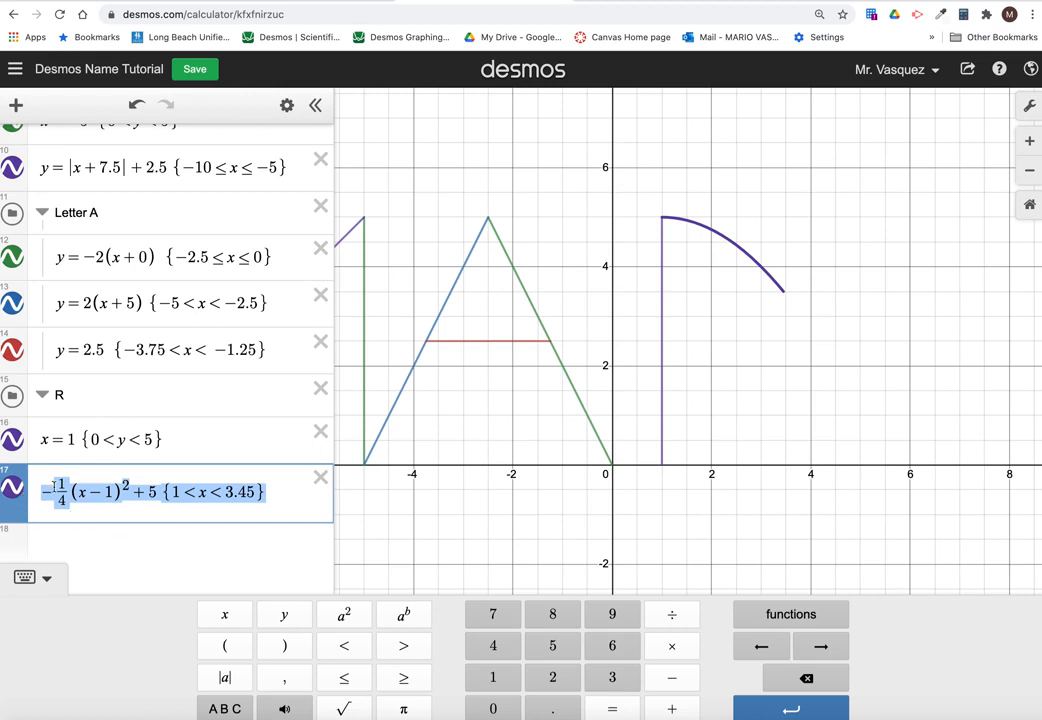
{"action": "left_click", "coordinate": [77, 547]}
{"action": "left_click", "coordinate": [86, 394]}
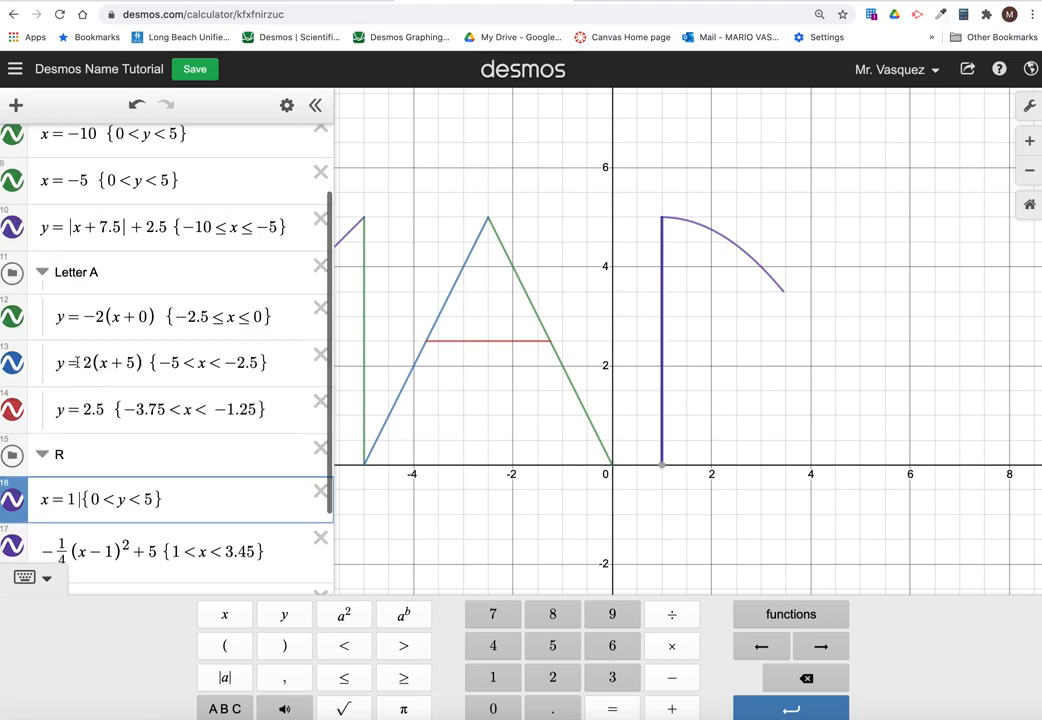
{"action": "left_click", "coordinate": [47, 476]}
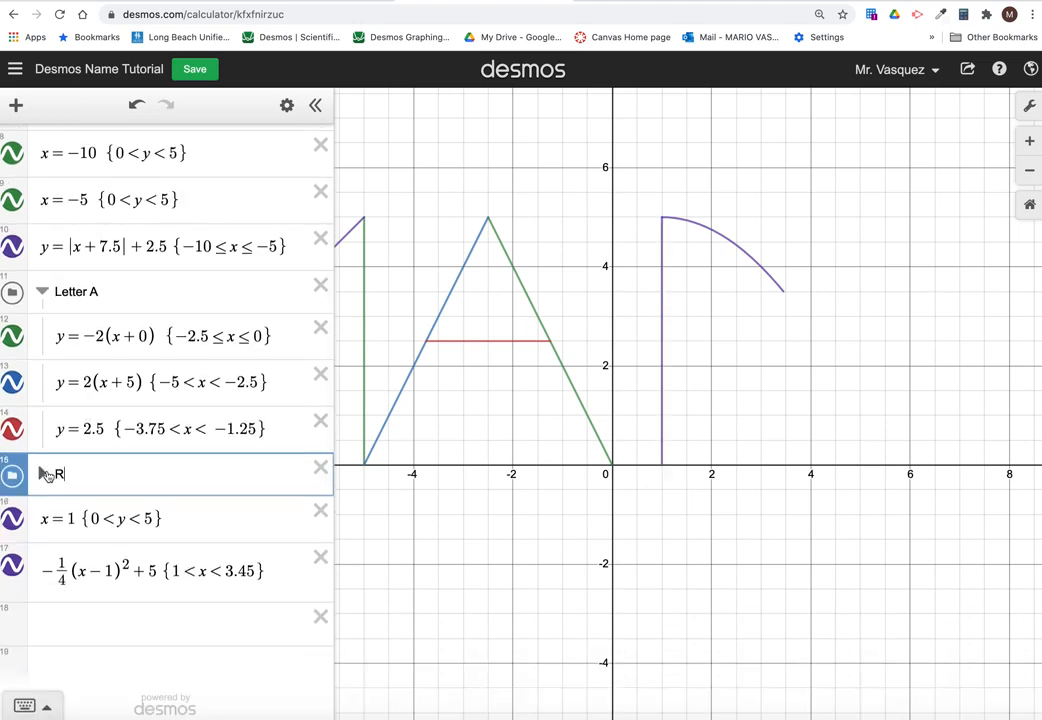
{"action": "left_click", "coordinate": [88, 474]}
{"action": "key", "text": "Return"}
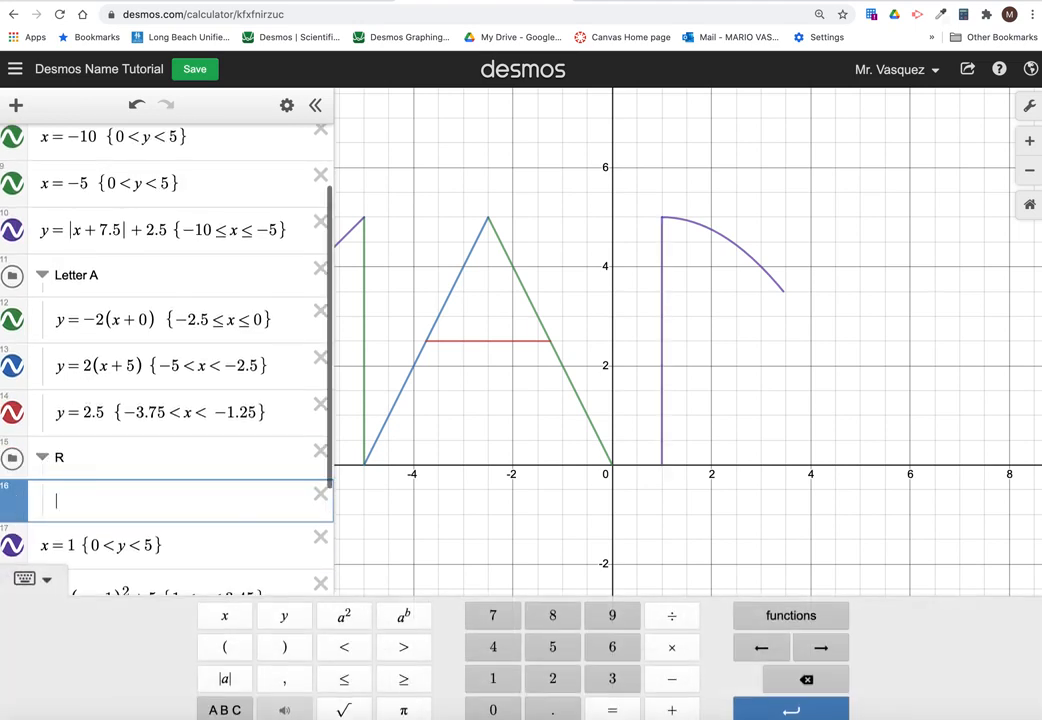
{"action": "key", "text": "ctrl+v"}
{"action": "scroll", "coordinate": [124, 491], "scroll_direction": "down", "scroll_amount": 2}
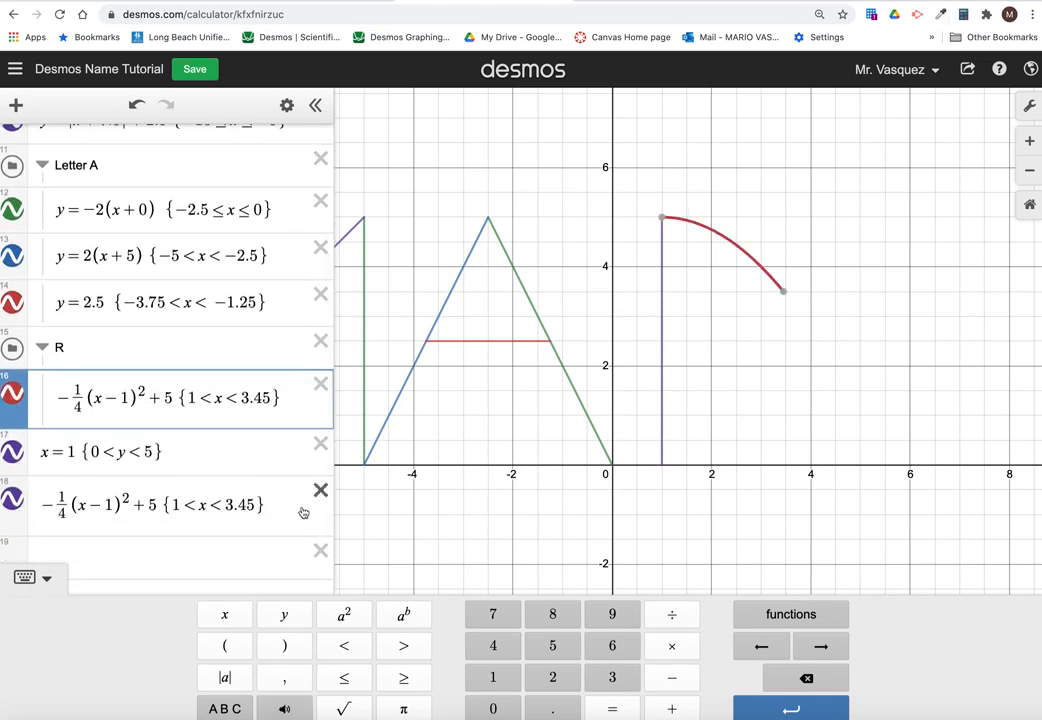
Add a second copy of the restricted parabola inside the R folder and delete the original outside the folder.
{"action": "left_click_drag", "start_coordinate": [279, 504], "coordinate": [22, 497]}
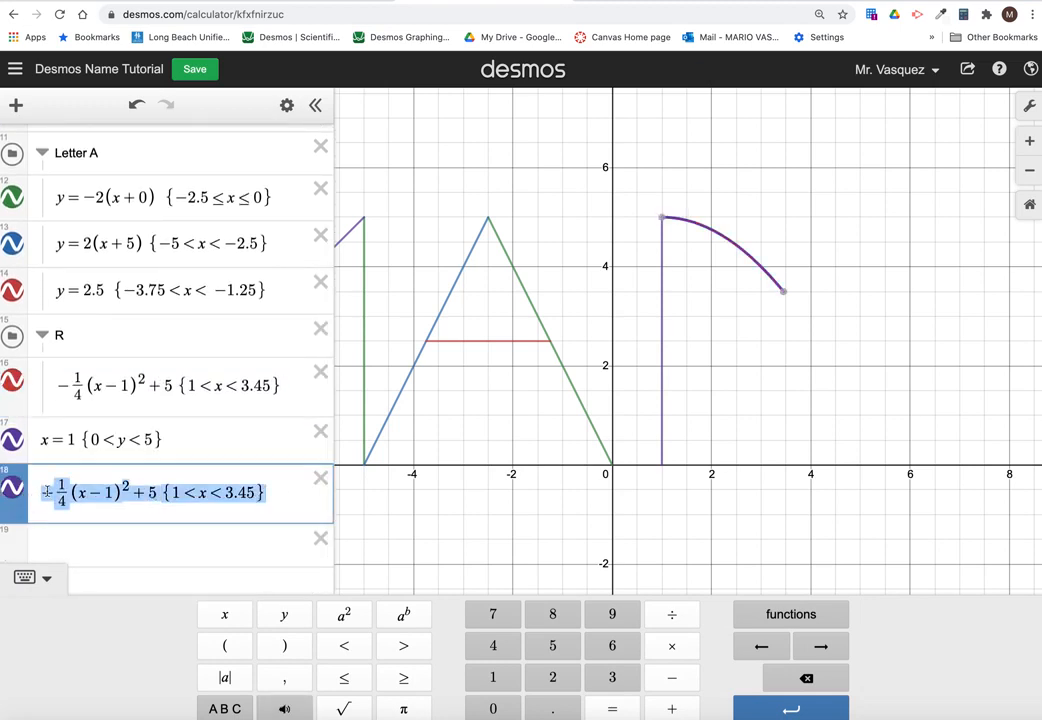
{"action": "left_click", "coordinate": [144, 398]}
{"action": "key", "text": "End"}
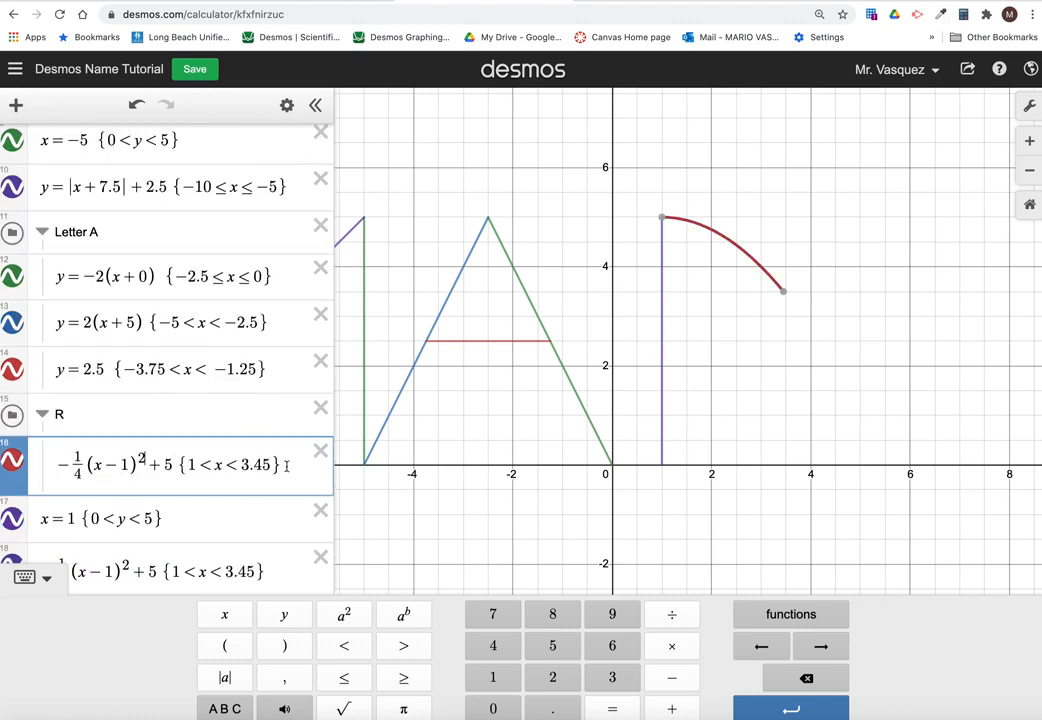
{"action": "key", "text": "Return"}
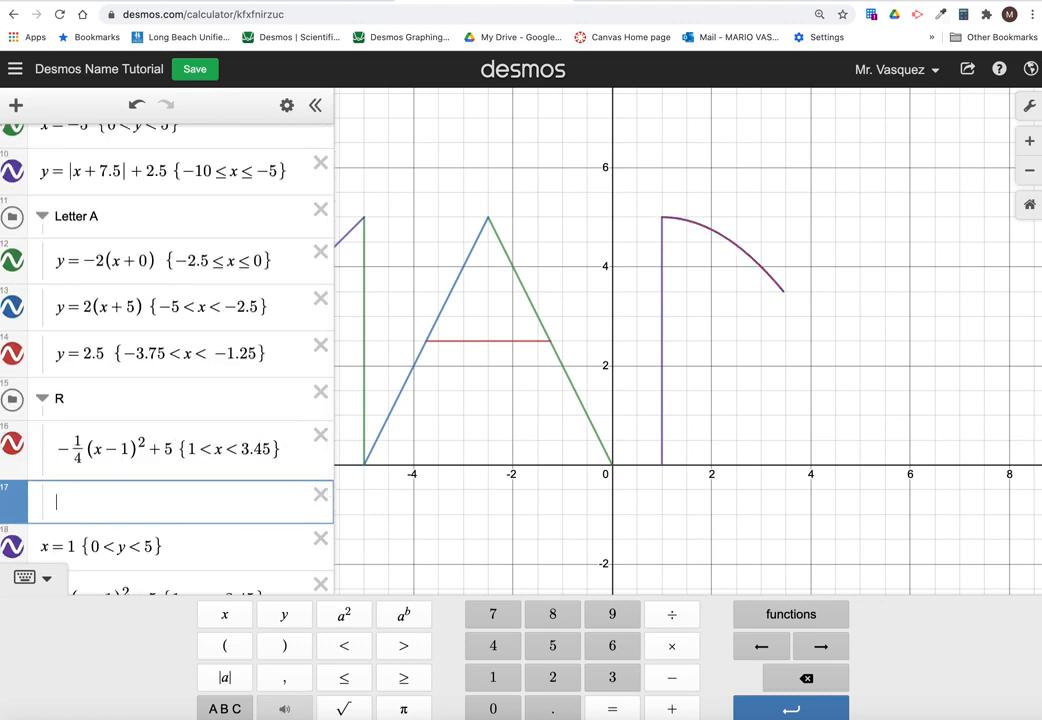
{"action": "type", "text": "-1/4(x-1)^2+5{1<x<3.45}"}
{"action": "scroll", "coordinate": [272, 463], "scroll_direction": "down", "scroll_amount": 2}
{"action": "scroll", "coordinate": [265, 500], "scroll_direction": "down", "scroll_amount": 1}
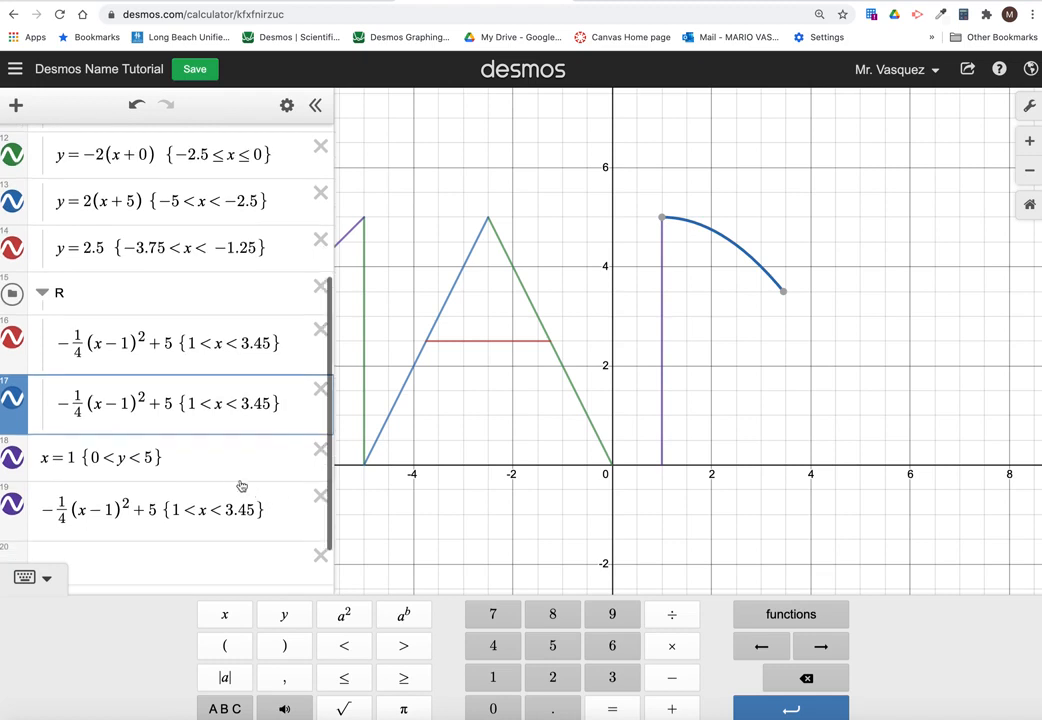
{"action": "left_click", "coordinate": [318, 492]}
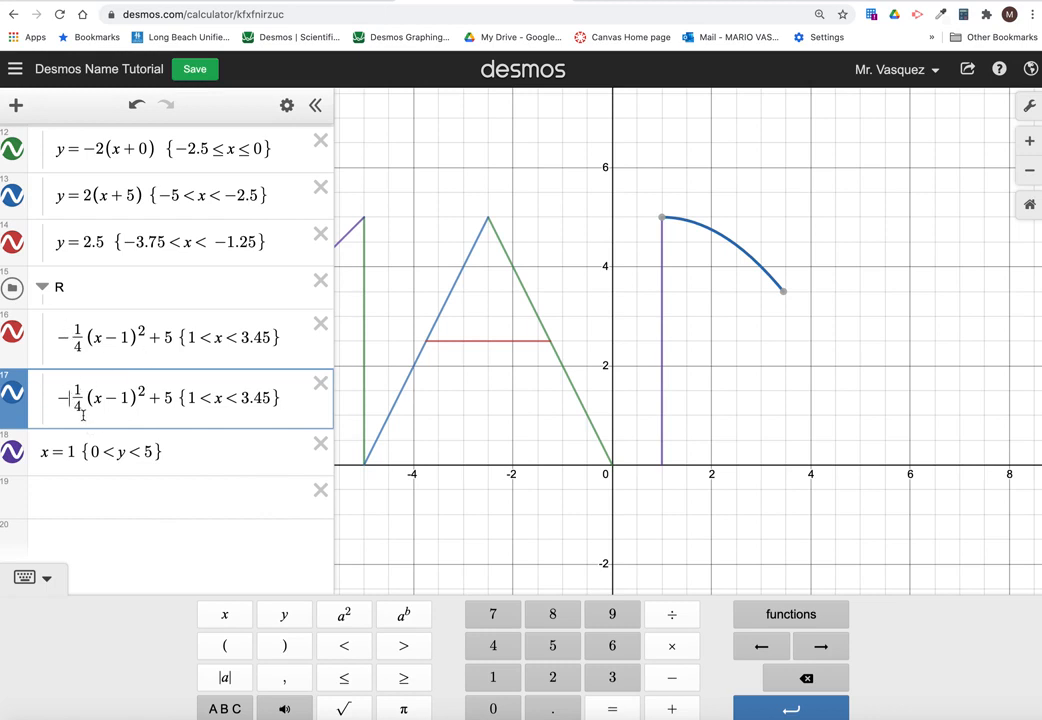
Try reflecting the second parabola copy by removing its leading minus sign, and by negating x inside the parentheses.
{"action": "left_click", "coordinate": [66, 336]}
{"action": "scroll", "coordinate": [68, 343], "scroll_direction": "up", "scroll_amount": 2}
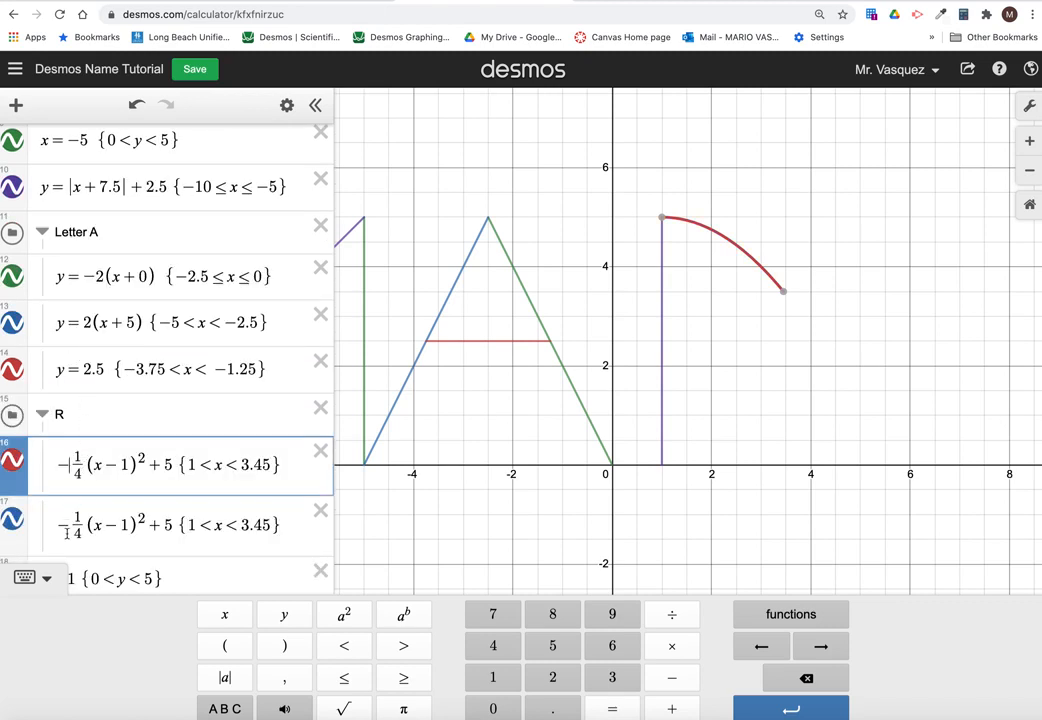
{"action": "scroll", "coordinate": [56, 435], "scroll_direction": "down", "scroll_amount": 1}
{"action": "left_click", "coordinate": [75, 485]}
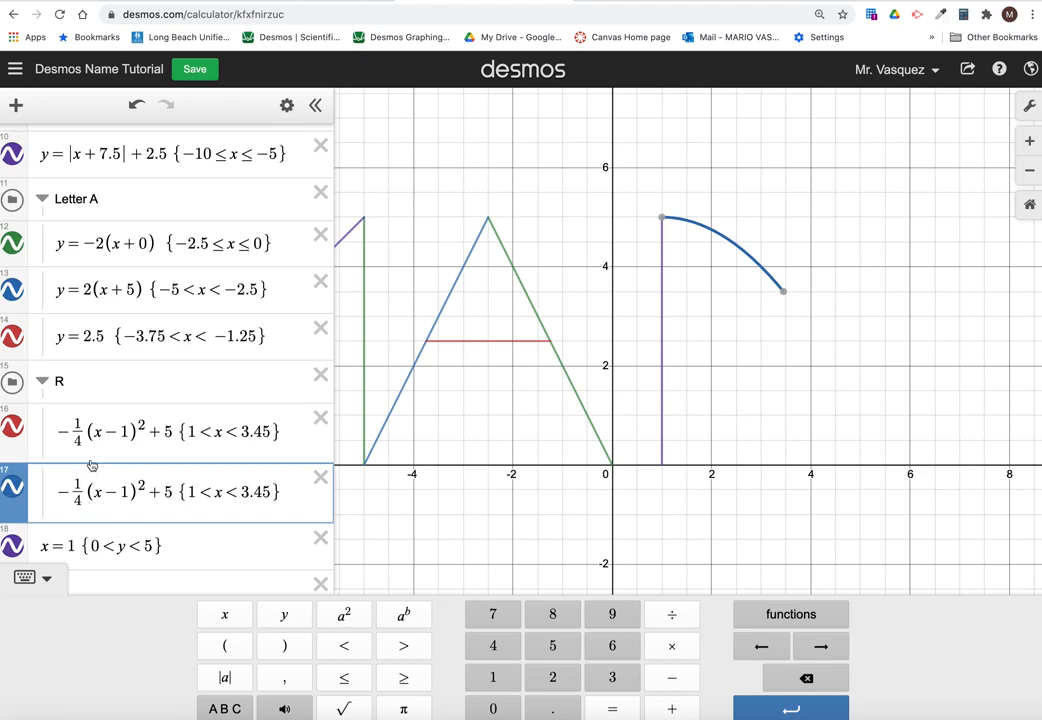
{"action": "key", "text": "BackSpace"}
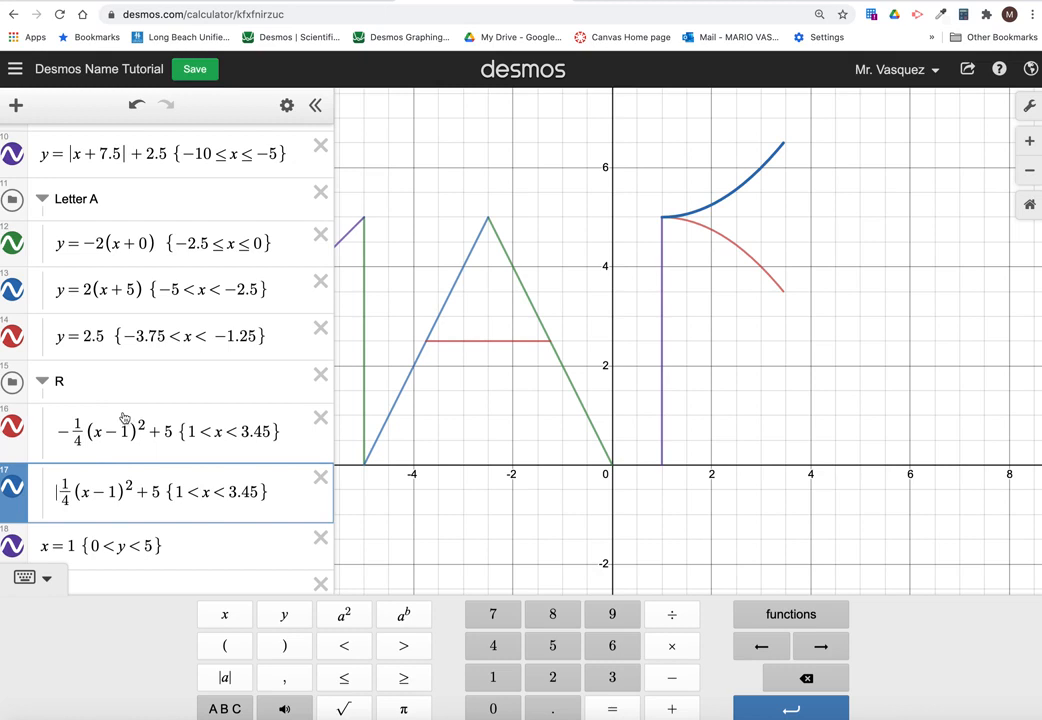
{"action": "scroll", "coordinate": [138, 485], "scroll_direction": "down", "scroll_amount": 1}
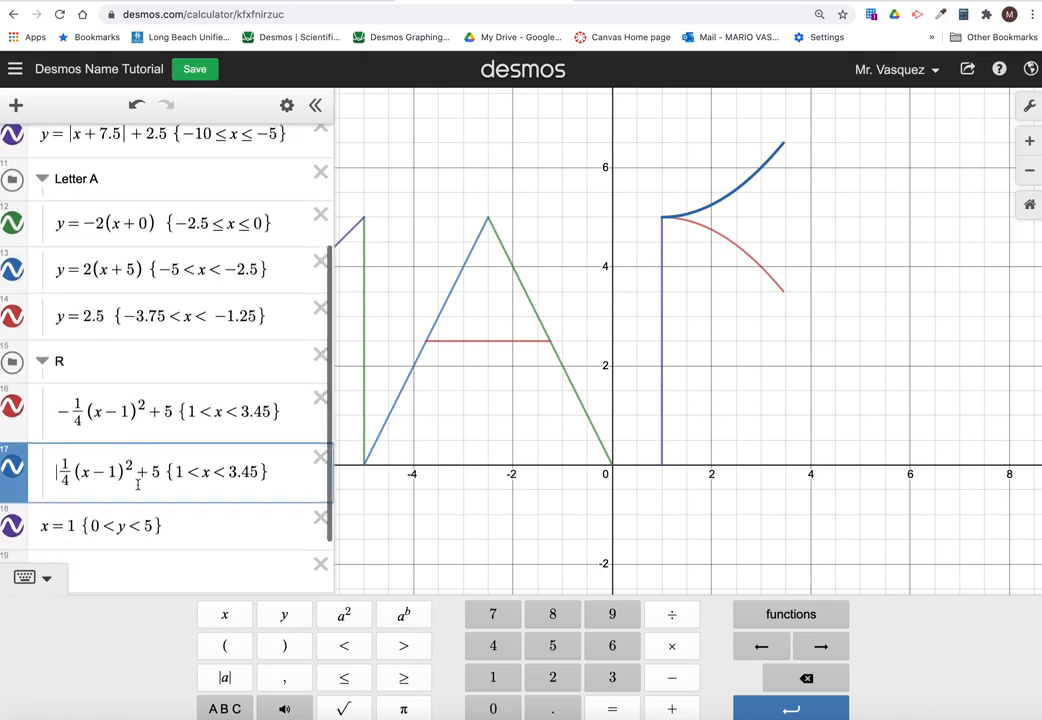
{"action": "scroll", "coordinate": [138, 485], "scroll_direction": "down", "scroll_amount": 3}
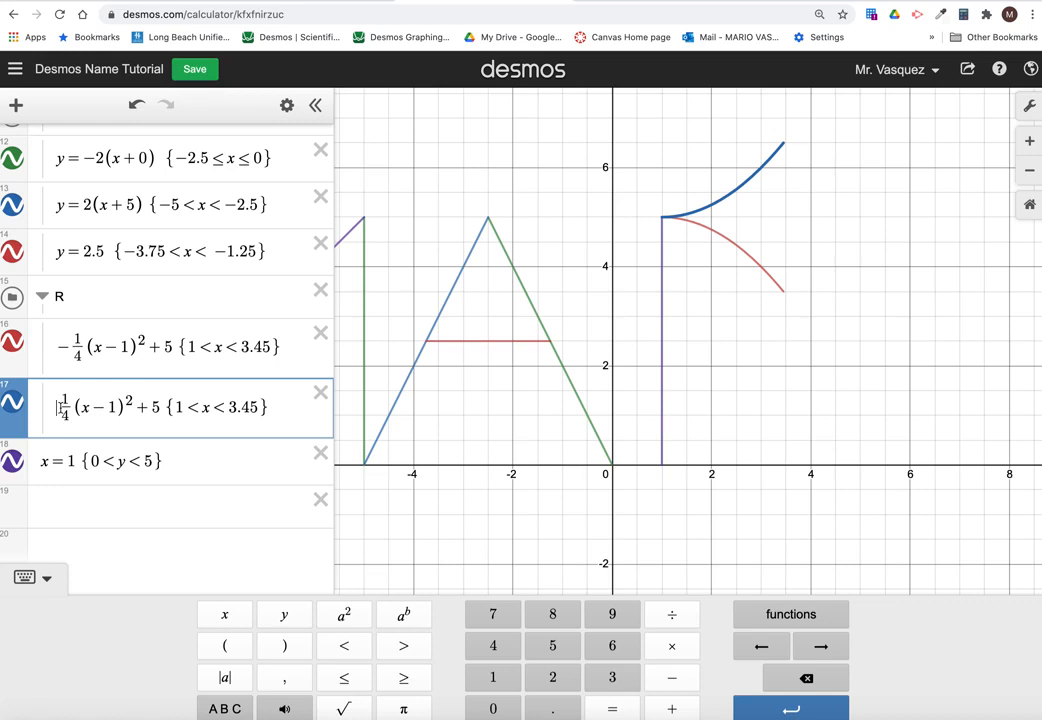
{"action": "type", "text": "-"}
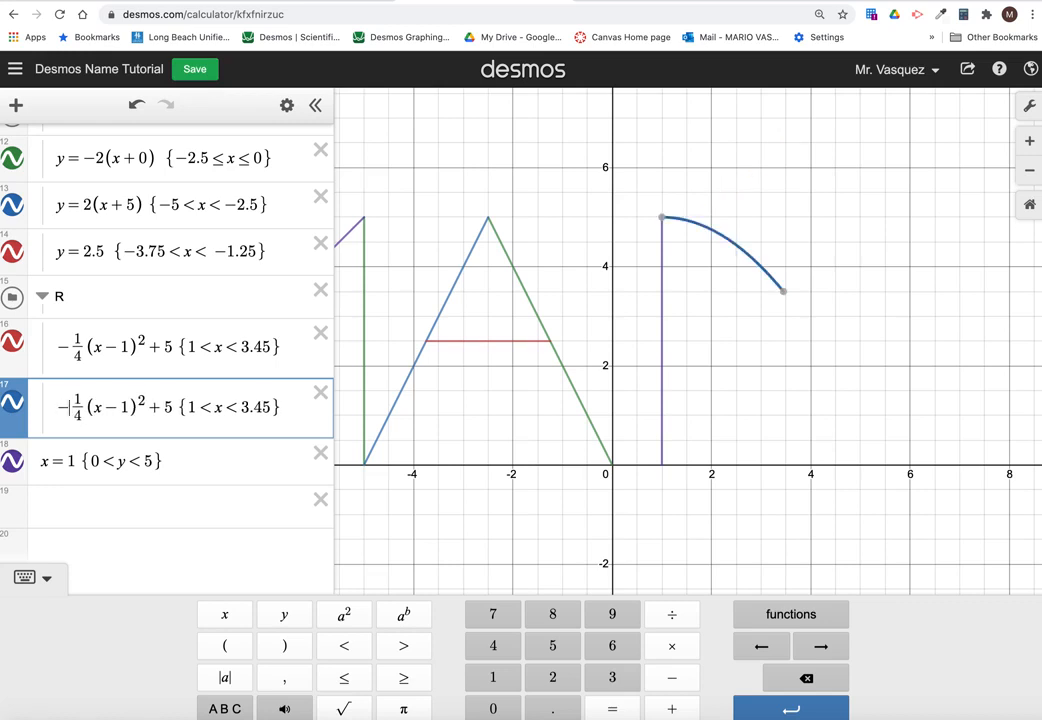
{"action": "left_click", "coordinate": [96, 406]}
{"action": "type", "text": "-"}
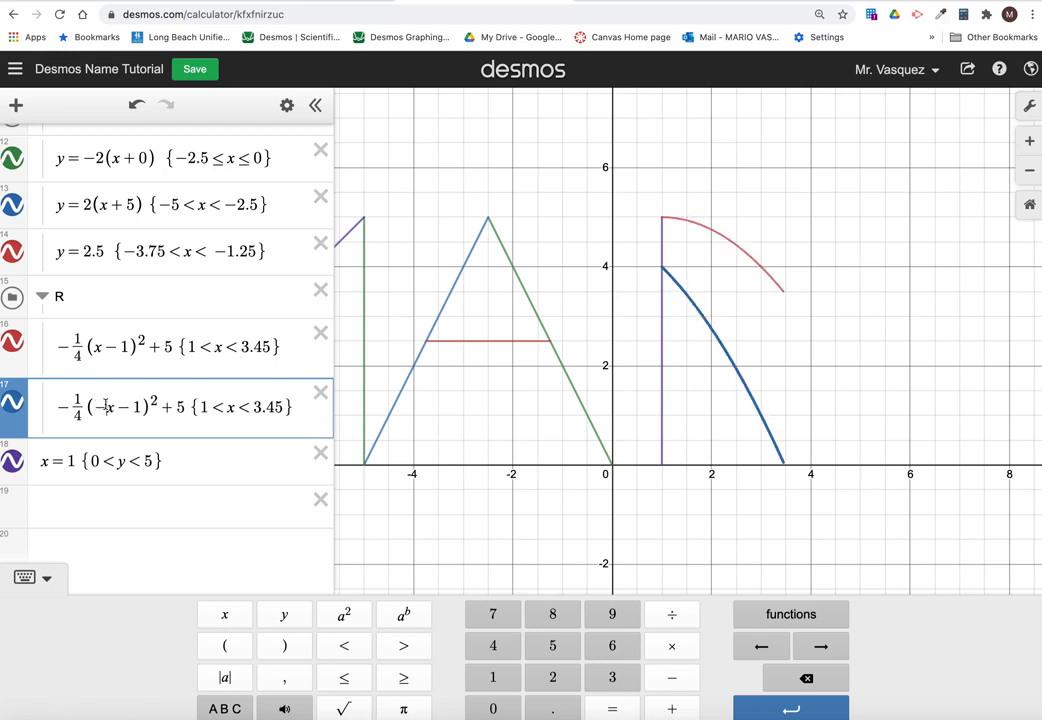
{"action": "key", "text": "BackSpace"}
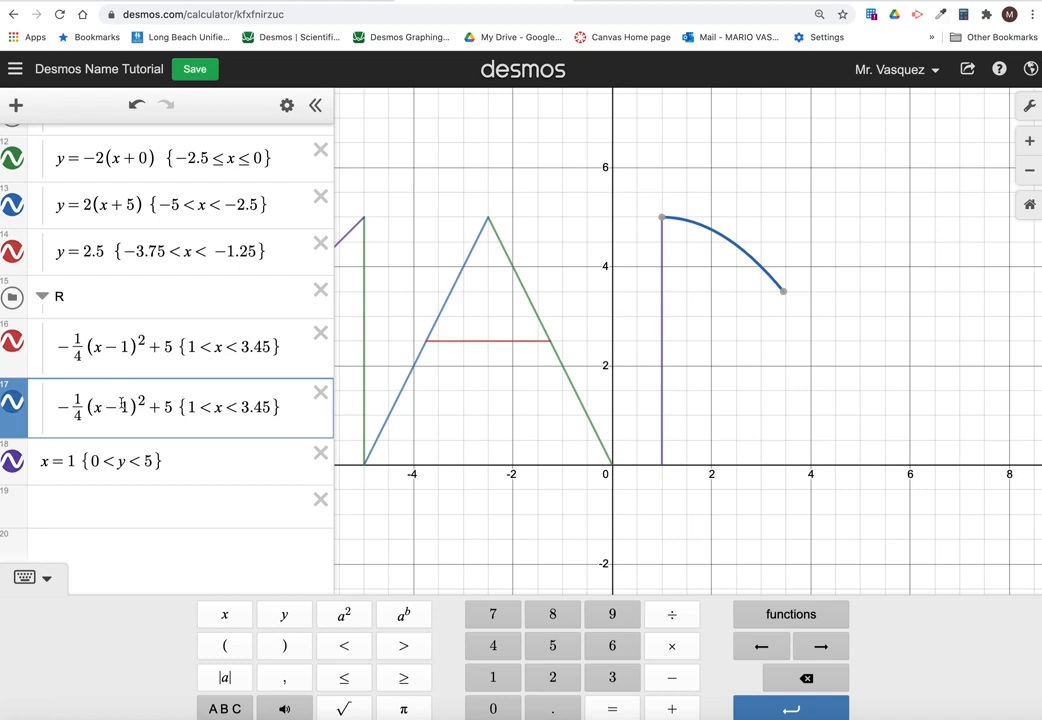
Check the arc's endpoints and make the second parabola copy open upward by removing its leading minus sign.
{"action": "left_click", "coordinate": [783, 292]}
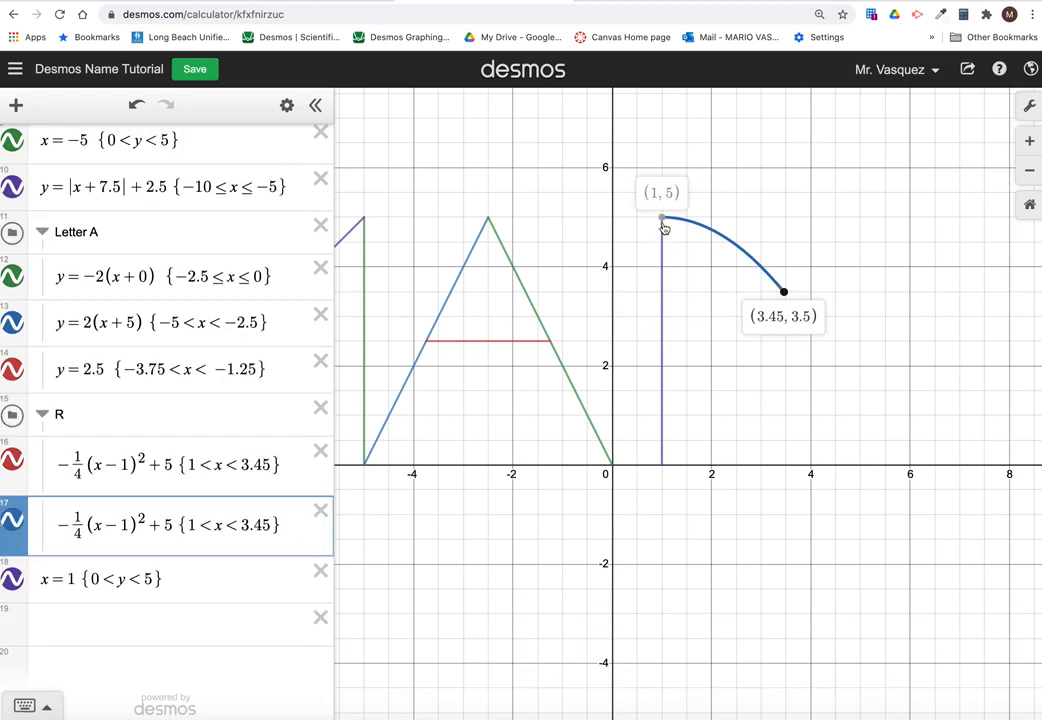
{"action": "left_click", "coordinate": [663, 218]}
{"action": "left_click", "coordinate": [783, 292]}
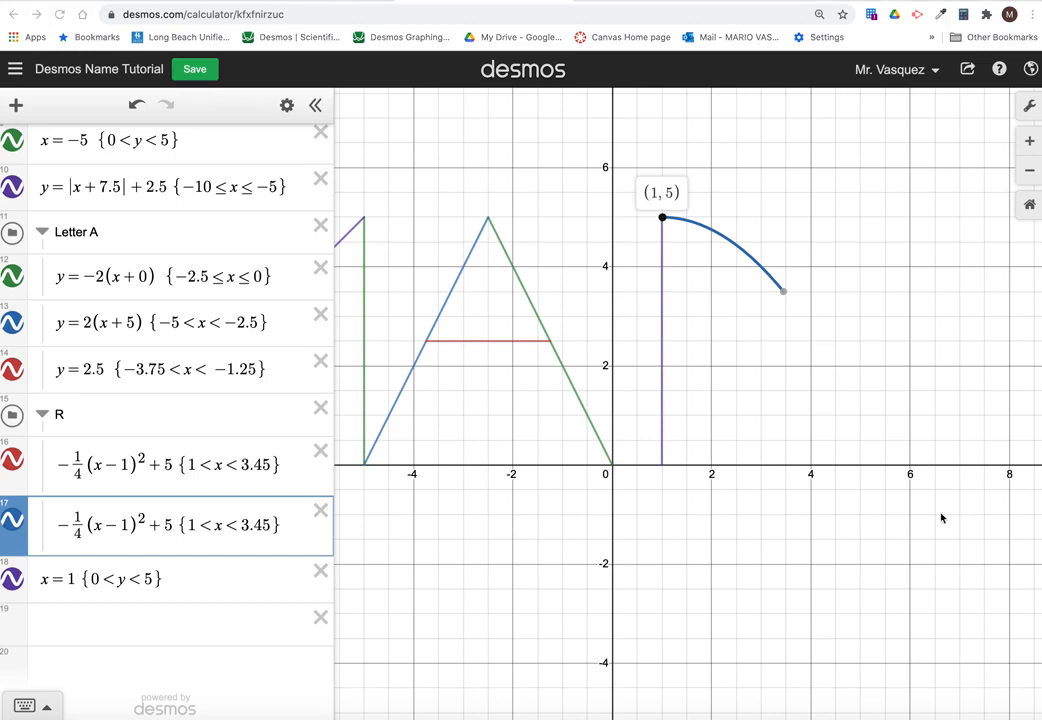
{"action": "left_click", "coordinate": [70, 523]}
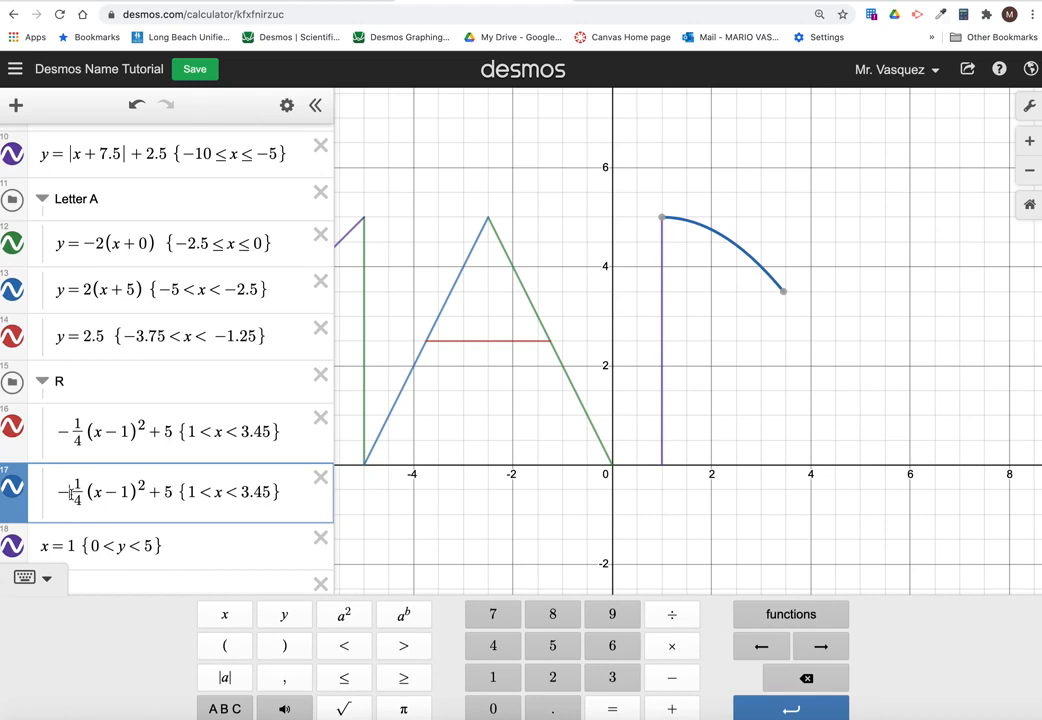
{"action": "key", "text": "BackSpace"}
Remove the domain restriction from the upward-opening parabola and show the coordinates of its vertex.
{"action": "left_click", "coordinate": [283, 491]}
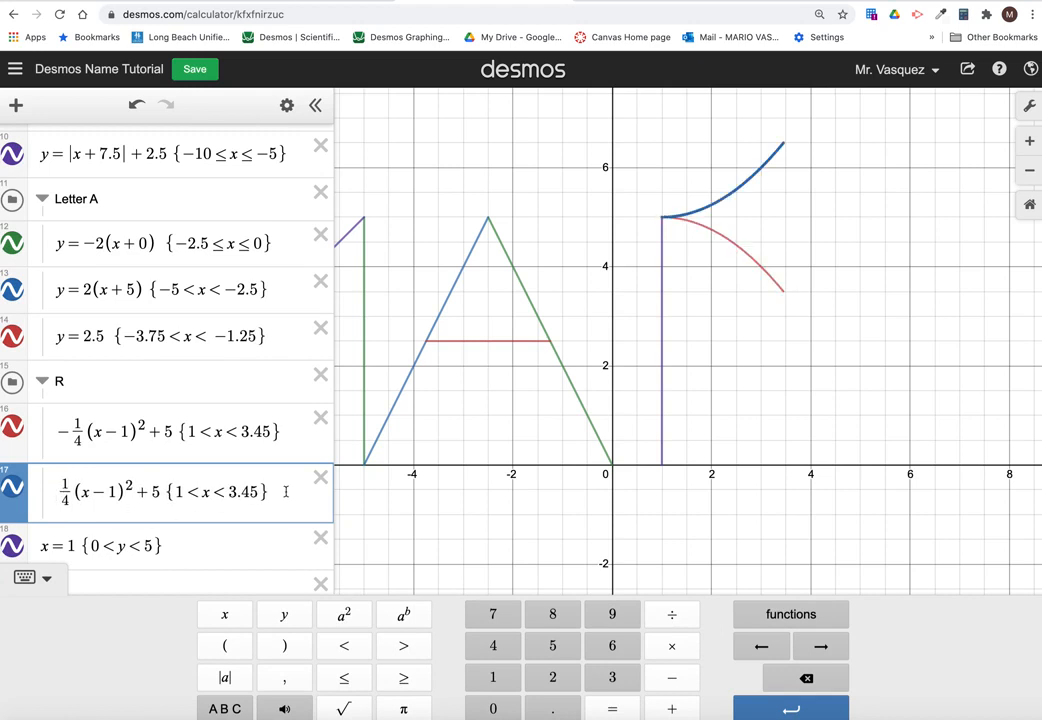
{"action": "key", "text": "BackSpace"}
{"action": "key", "text": "BackSpace"}
{"action": "key", "text": "BackSpace"}
{"action": "key", "text": "BackSpace"}
{"action": "key", "text": "BackSpace"}
{"action": "key", "text": "BackSpace"}
{"action": "key", "text": "BackSpace"}
{"action": "key", "text": "BackSpace"}
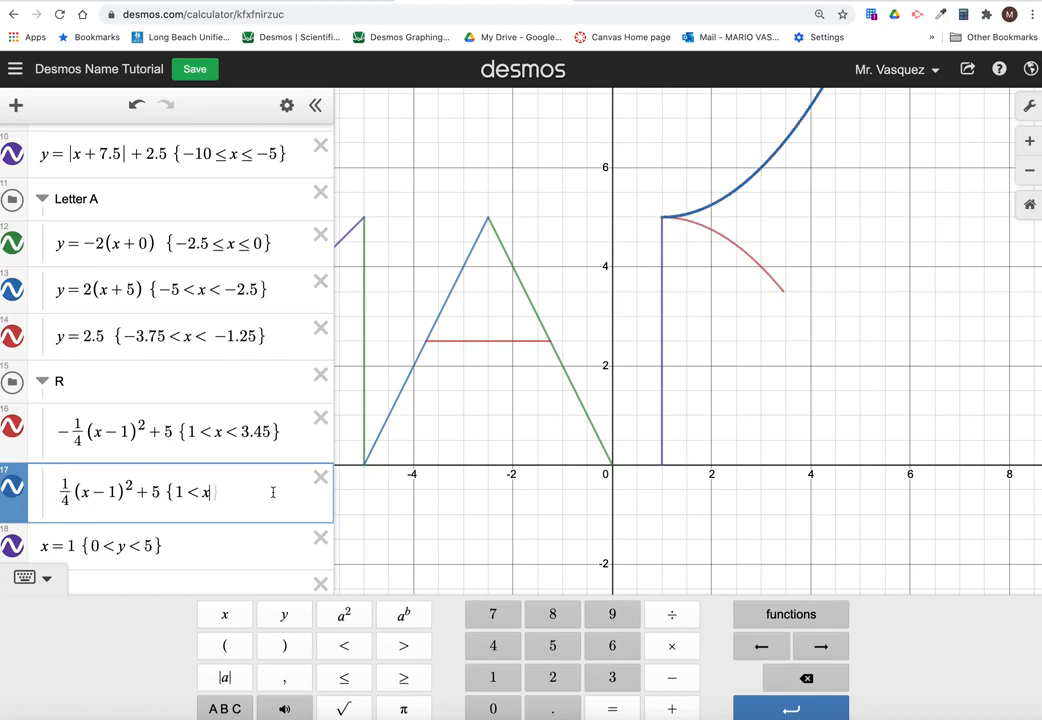
{"action": "key", "text": "BackSpace"}
{"action": "key", "text": "BackSpace"}
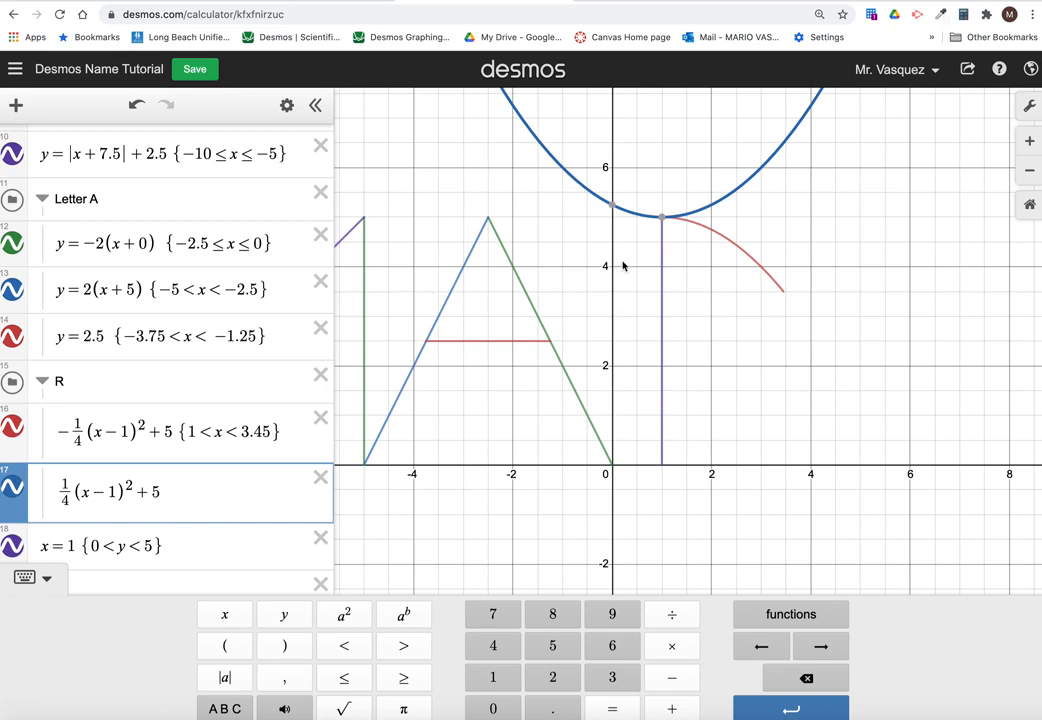
{"action": "left_click", "coordinate": [662, 222]}
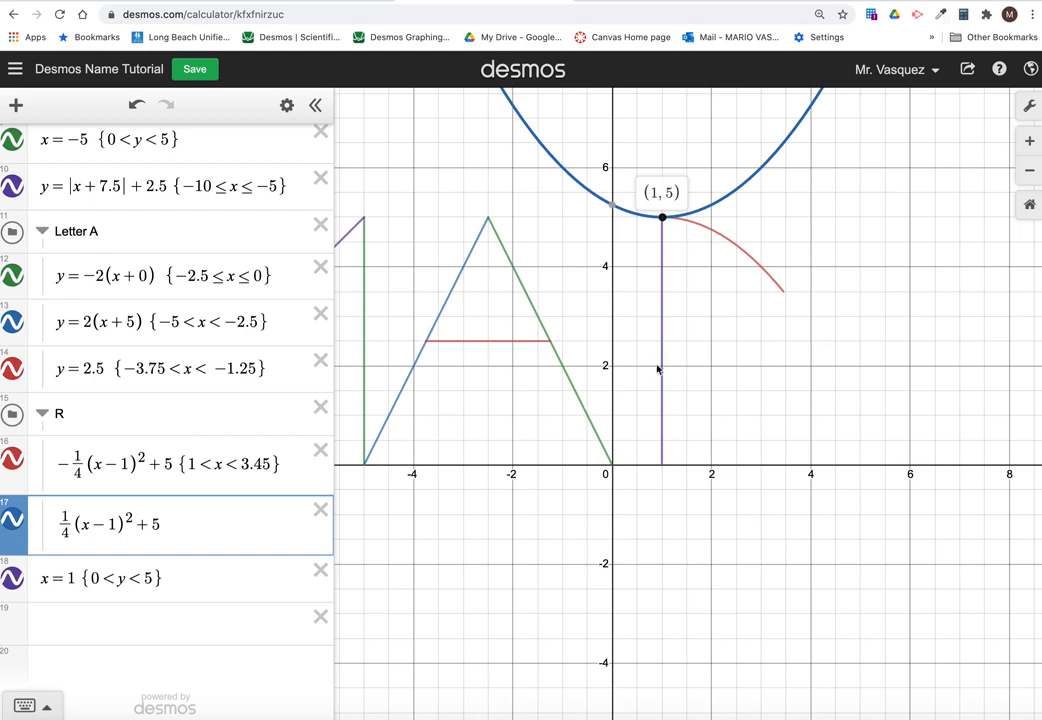
Set the constant term of the upward-opening parabola to 2.
{"action": "left_click", "coordinate": [165, 524]}
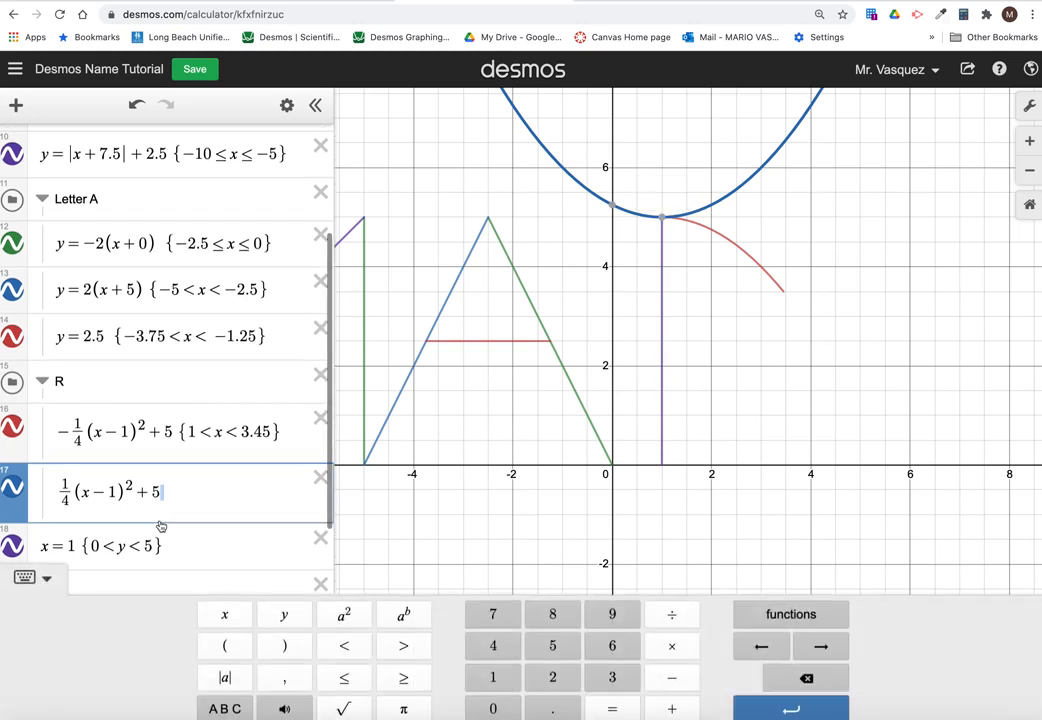
{"action": "left_click_drag", "start_coordinate": [163, 492], "coordinate": [155, 492]}
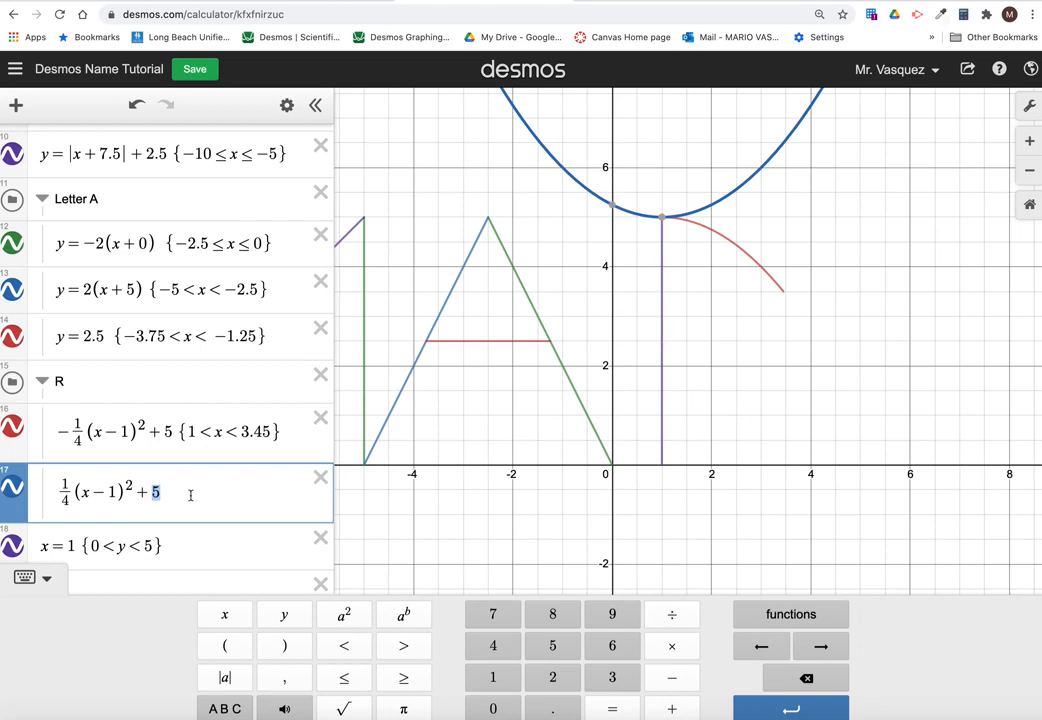
{"action": "type", "text": "2"}
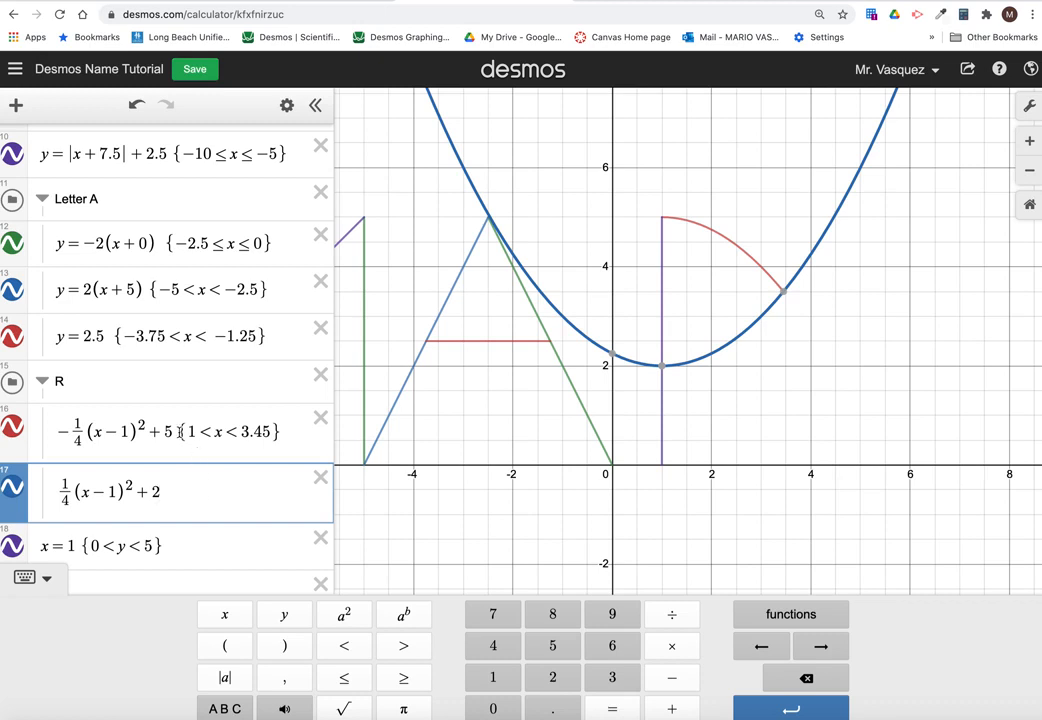
Copy the restriction {1 < x < 3.45} from the downward parabola onto the end of the upward-opening parabola.
{"action": "double_click", "coordinate": [234, 431]}
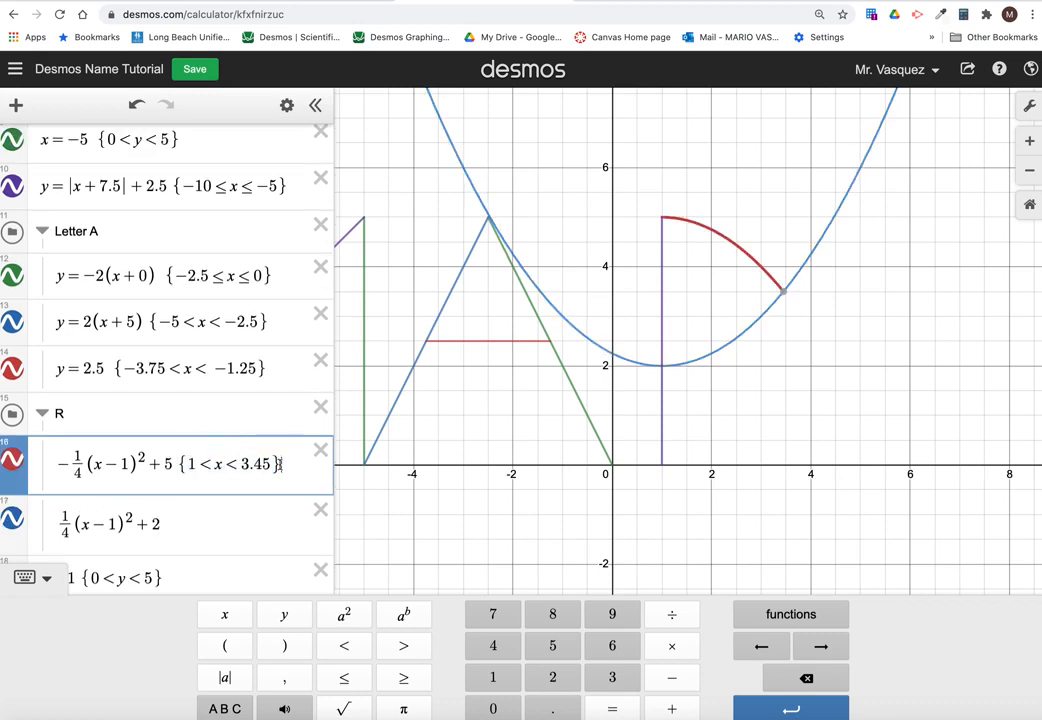
{"action": "double_click", "coordinate": [266, 463]}
{"action": "key", "text": "ctrl+c"}
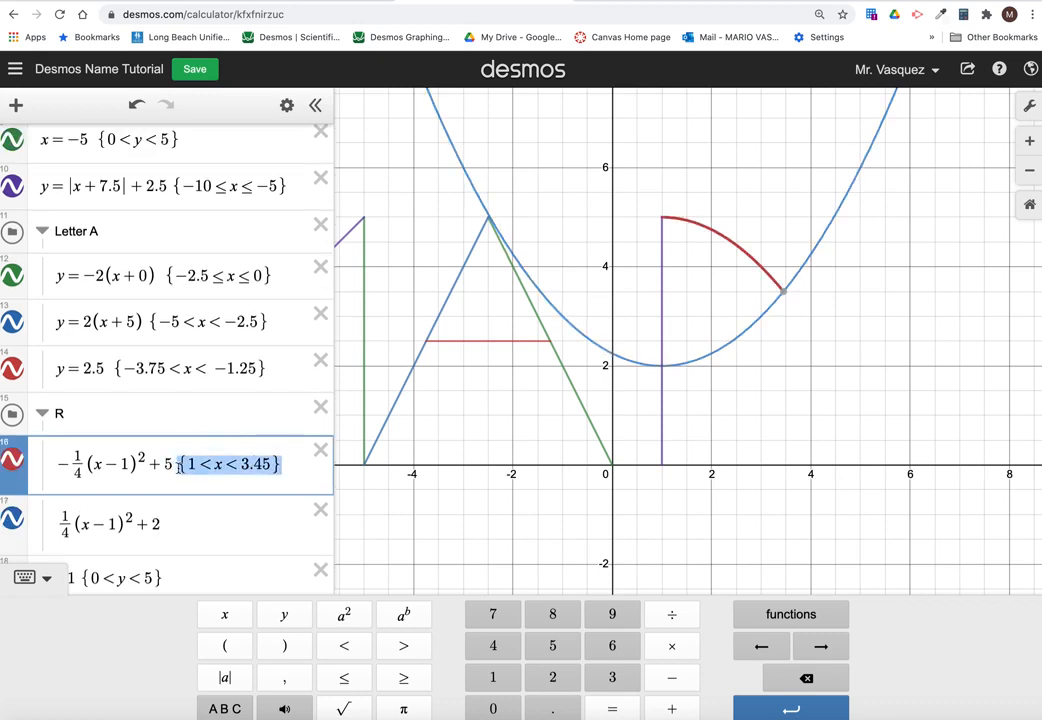
{"action": "scroll", "coordinate": [184, 516], "scroll_direction": "down", "scroll_amount": 1}
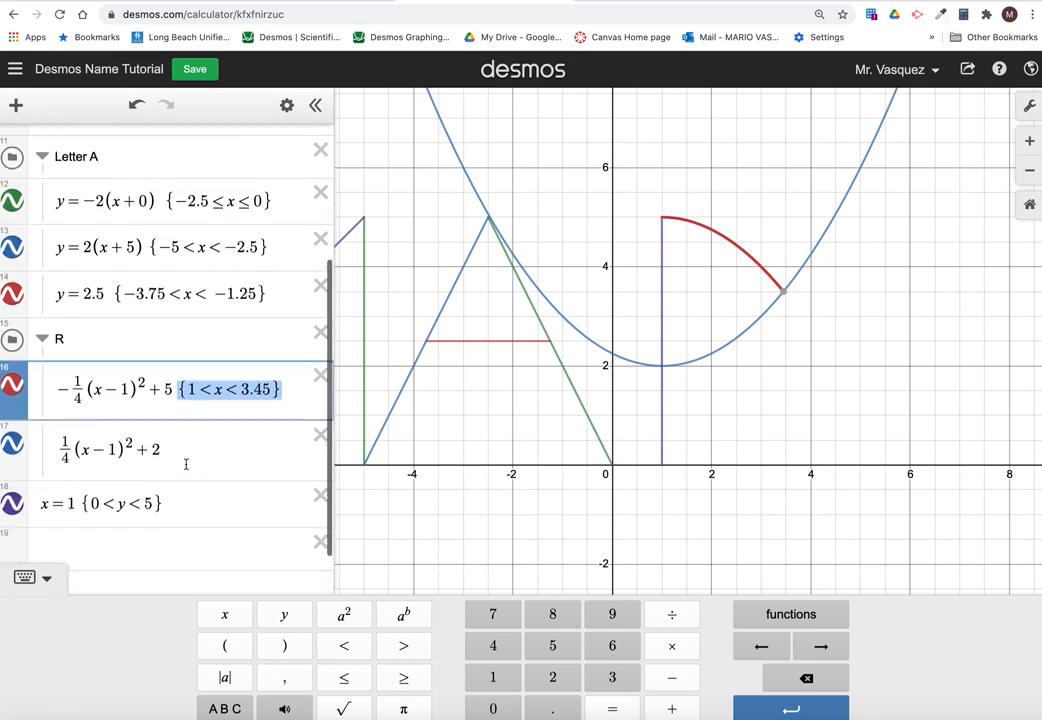
{"action": "left_click", "coordinate": [185, 462]}
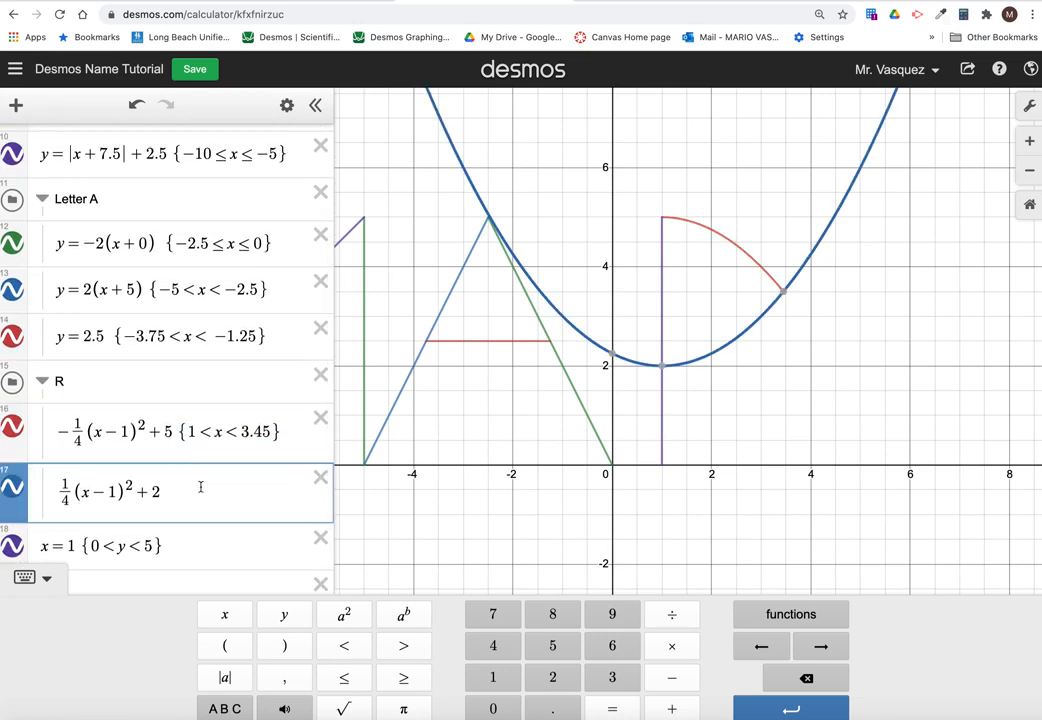
{"action": "key", "text": "ctrl+v"}
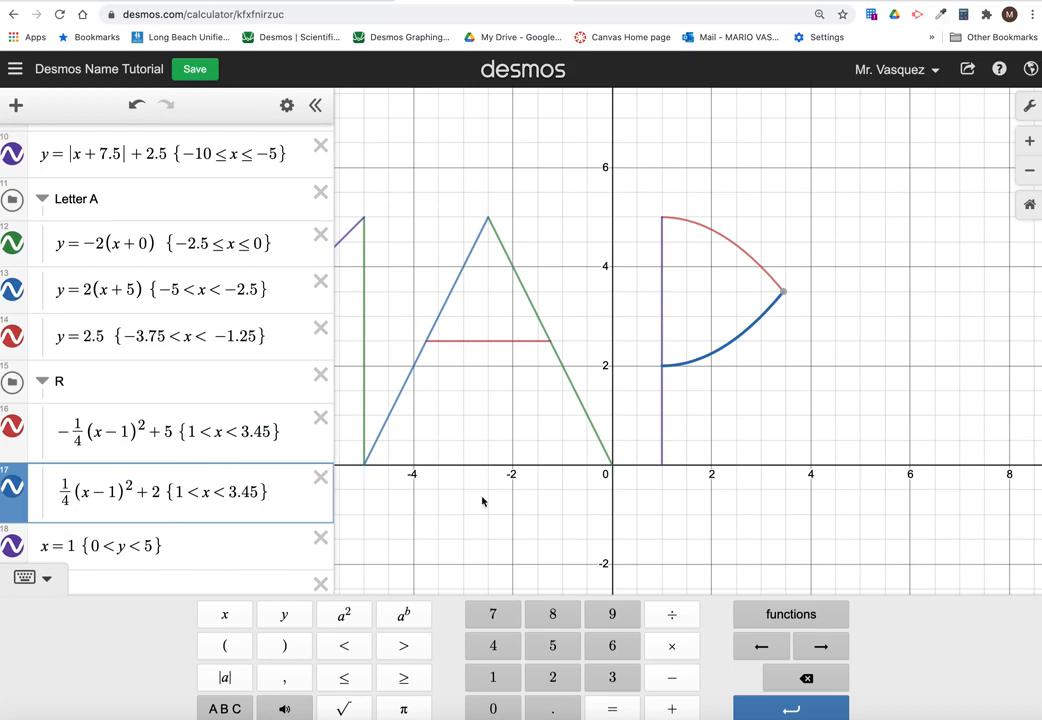
{"action": "left_click", "coordinate": [754, 359]}
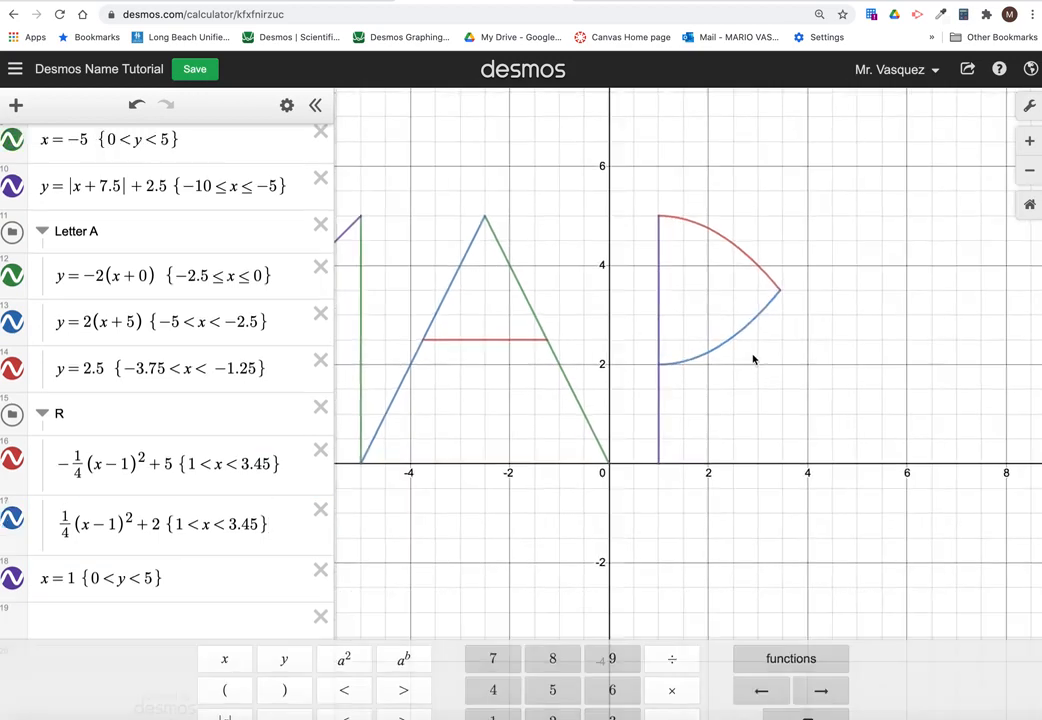
{"action": "left_click_drag", "start_coordinate": [754, 359], "coordinate": [759, 308]}
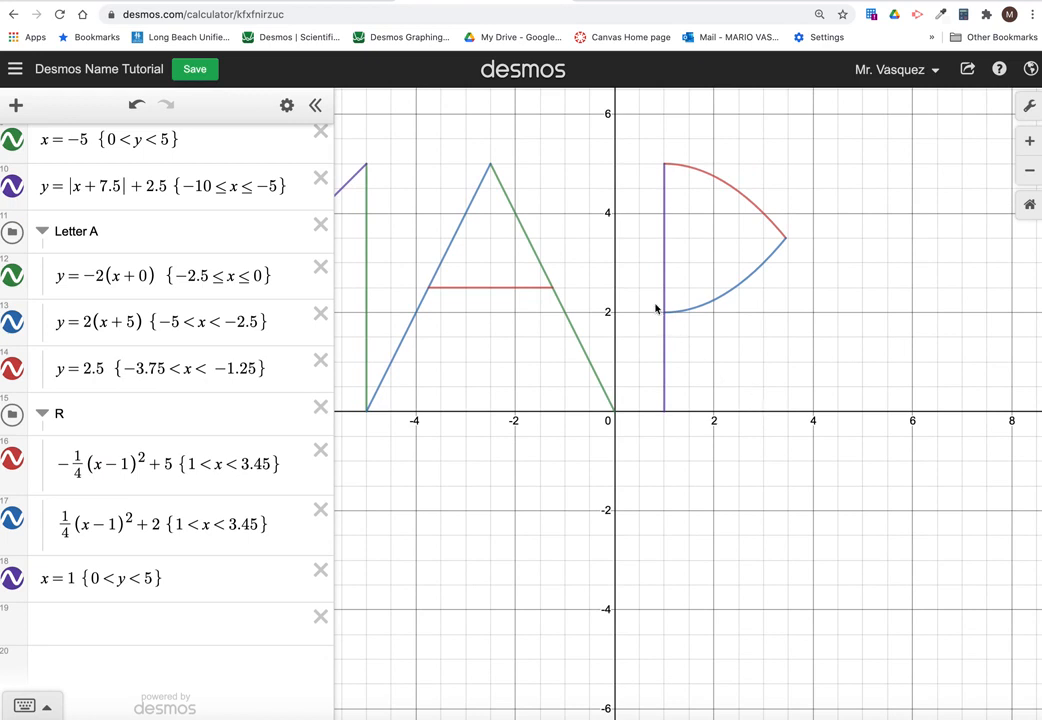
Review the equations in the Parent functions folder and collapse the folder again.
{"action": "scroll", "coordinate": [68, 187], "scroll_direction": "up", "scroll_amount": 3}
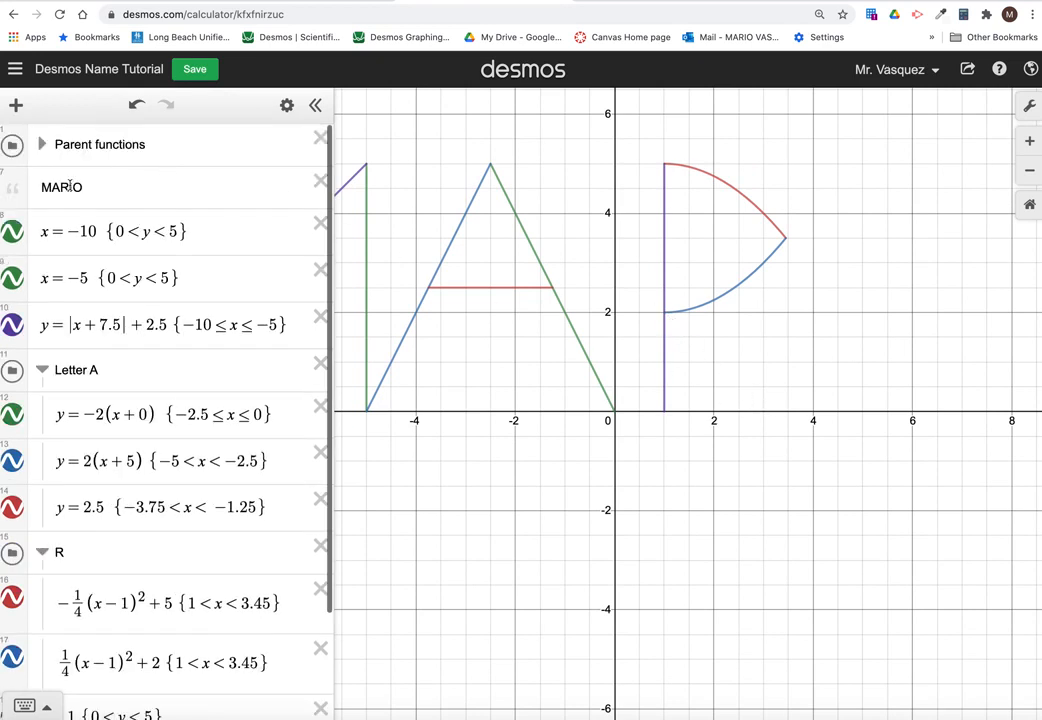
{"action": "left_click", "coordinate": [44, 145]}
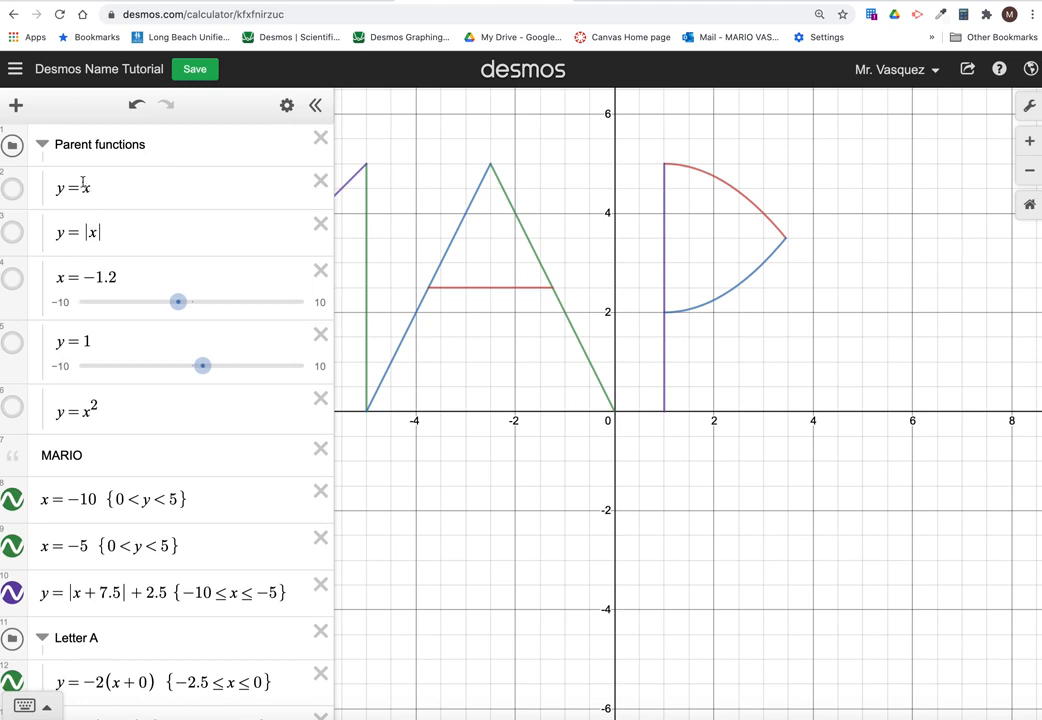
{"action": "left_click", "coordinate": [42, 145]}
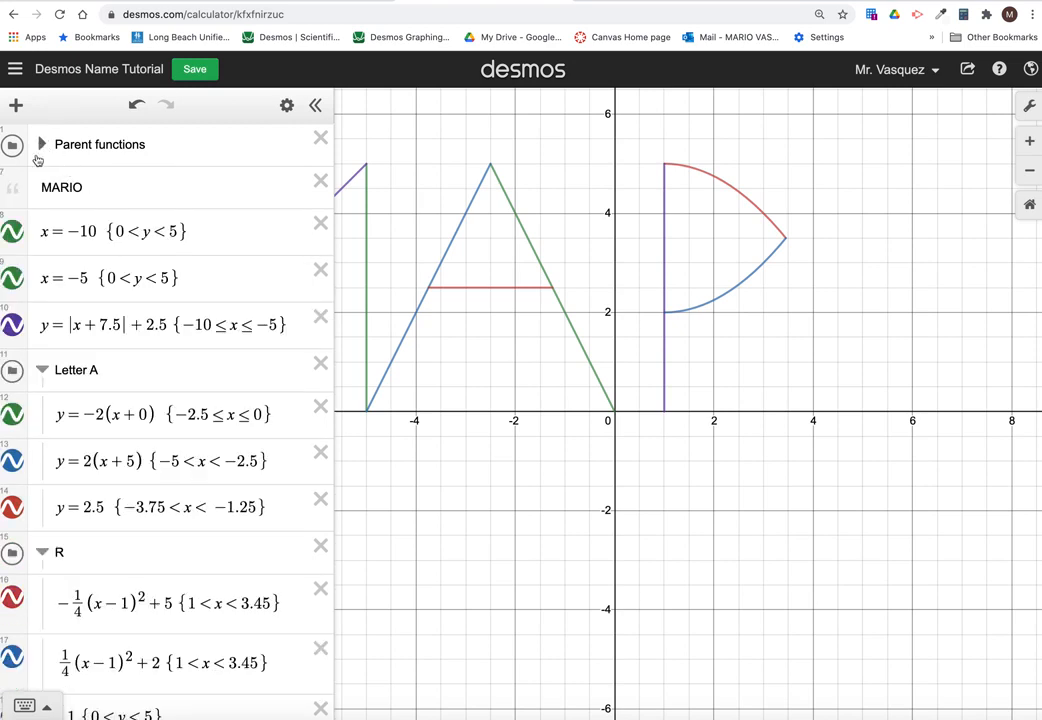
{"action": "left_click", "coordinate": [40, 147]}
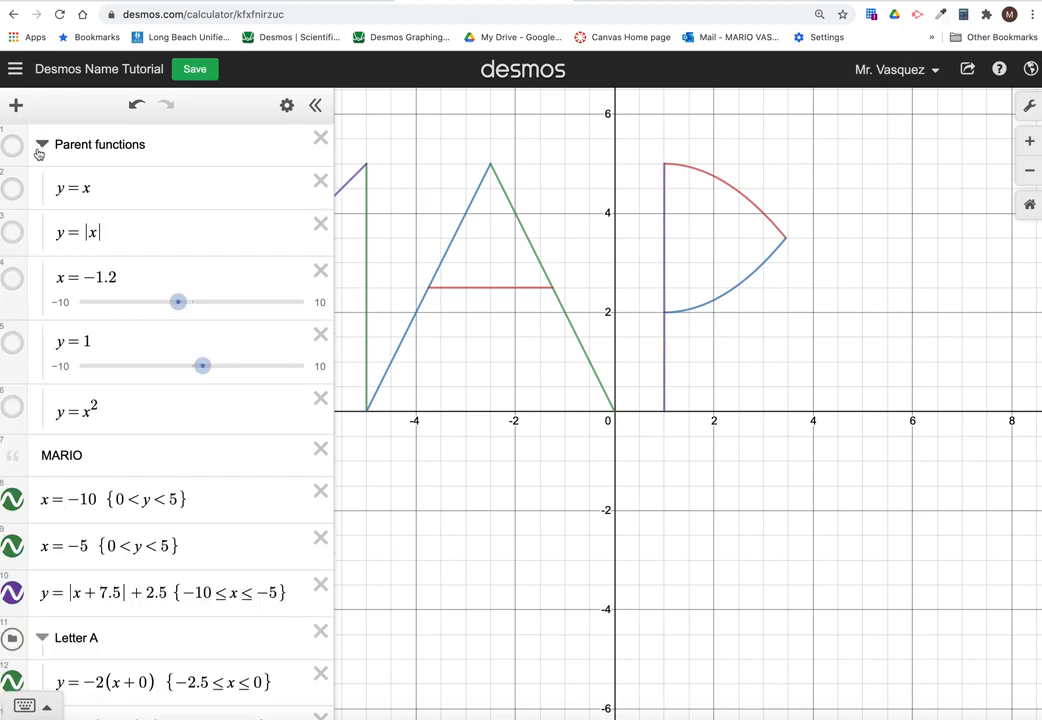
{"action": "left_click", "coordinate": [40, 147]}
{"action": "scroll", "coordinate": [147, 340], "scroll_direction": "down", "scroll_amount": 2}
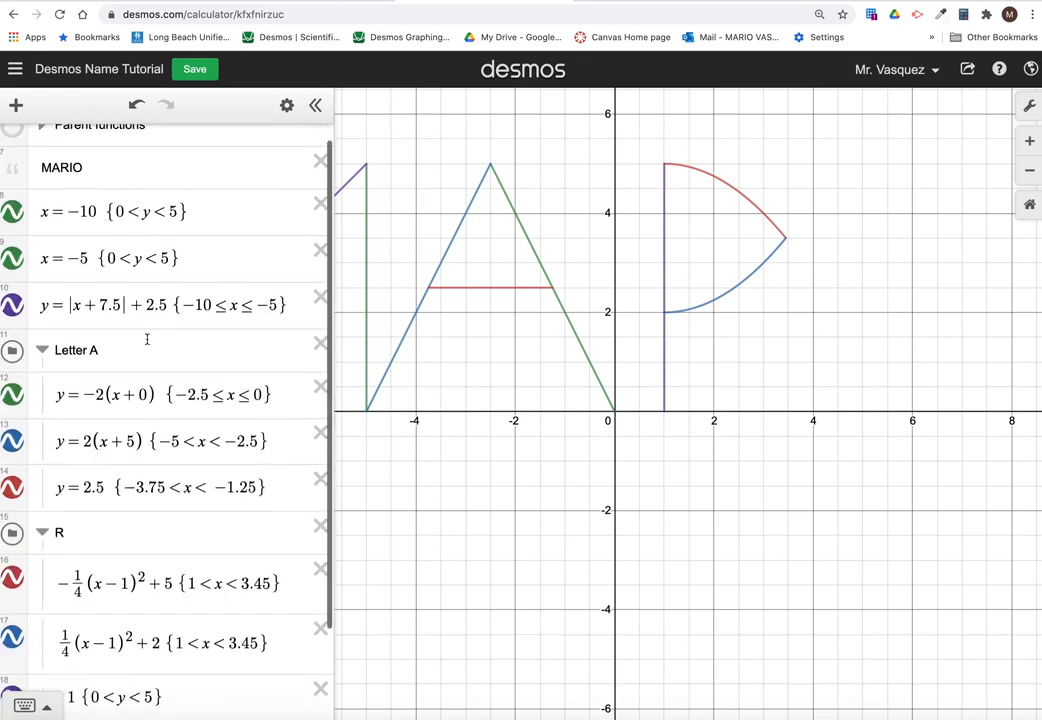
{"action": "scroll", "coordinate": [147, 340], "scroll_direction": "down", "scroll_amount": 3}
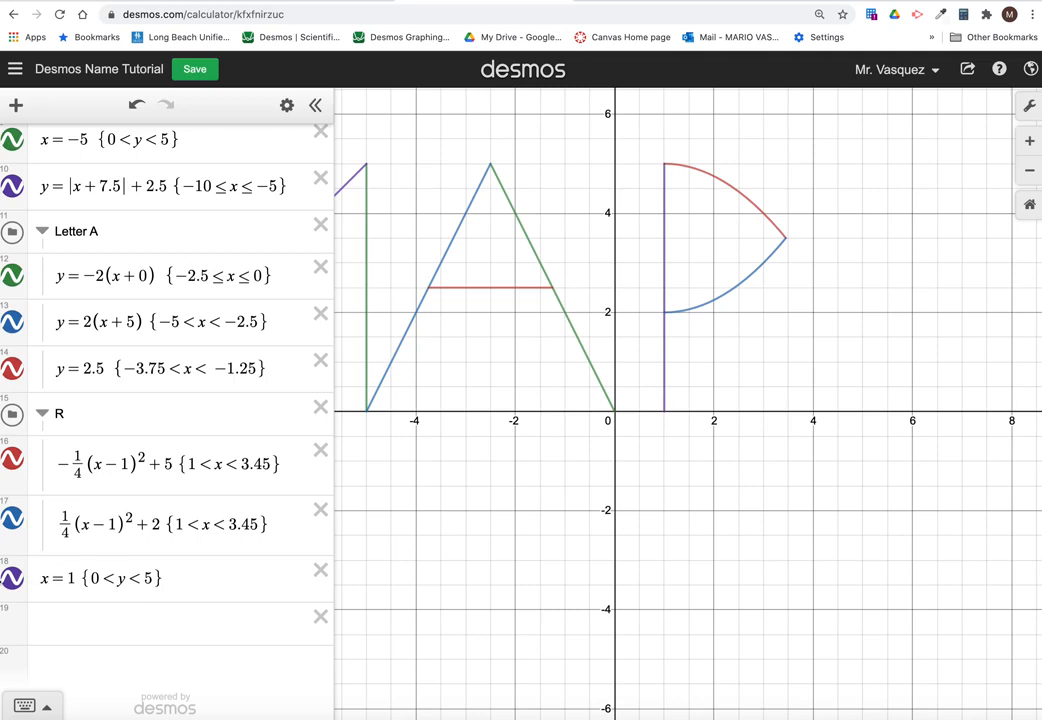
Add an empty expression below the upward parabola and move x = 1 {0 < y < 5} into the R folder.
{"action": "left_click", "coordinate": [282, 525]}
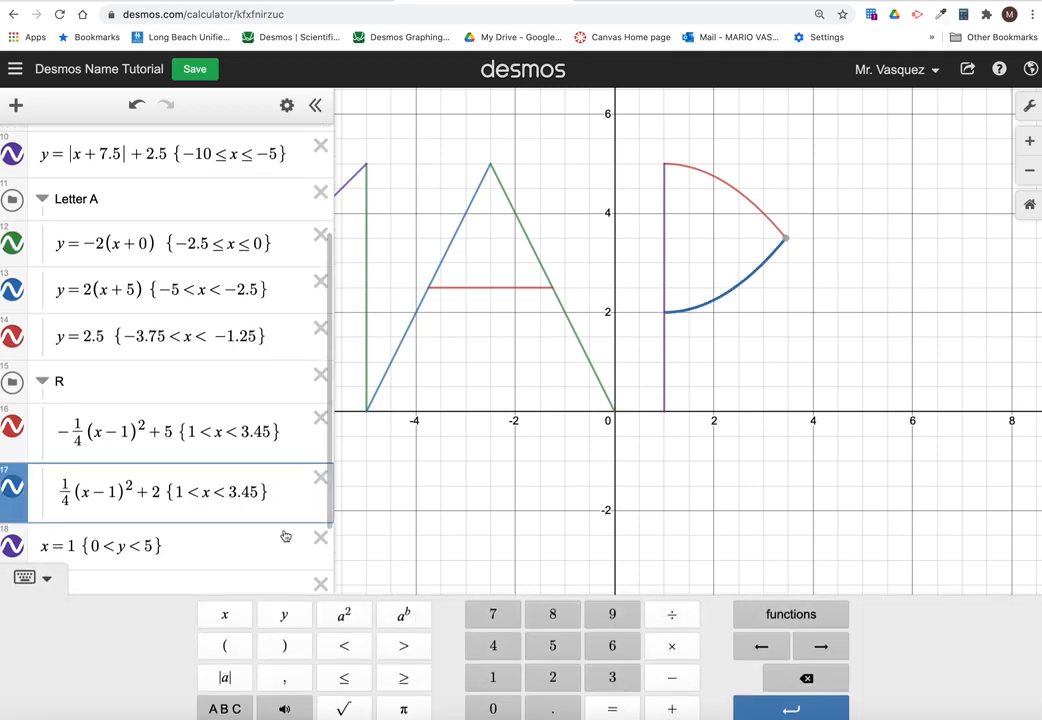
{"action": "key", "text": "Return"}
{"action": "left_click_drag", "start_coordinate": [19, 547], "coordinate": [41, 498]}
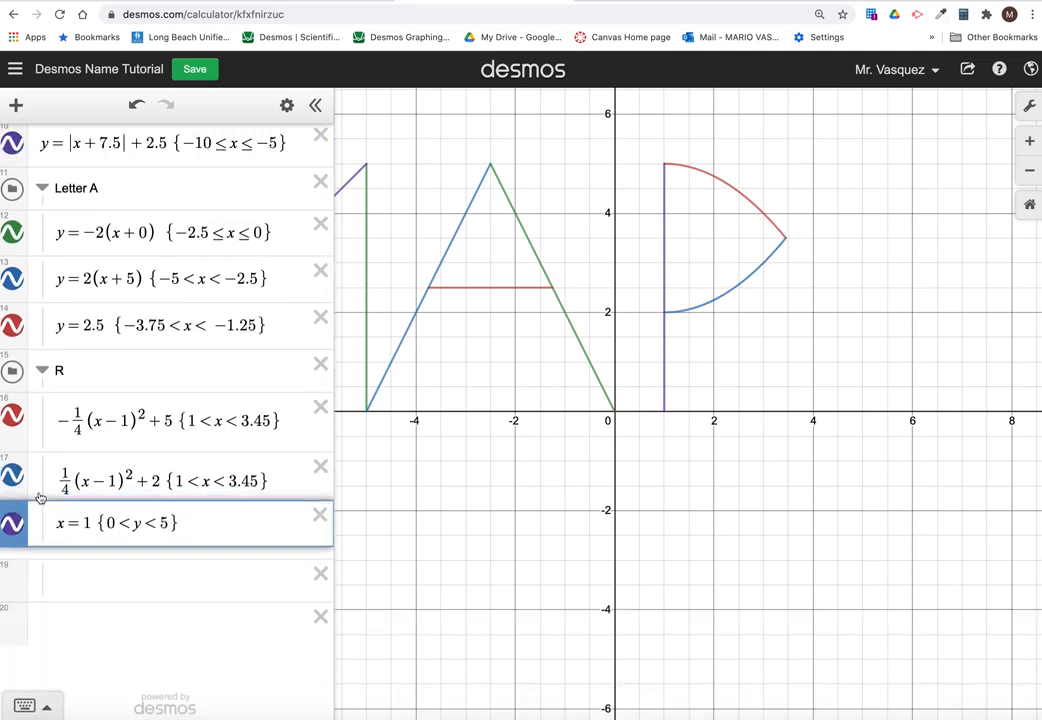
Enter y = −x in the empty expression of the R folder and try subtracting 1 from it.
{"action": "left_click", "coordinate": [114, 580]}
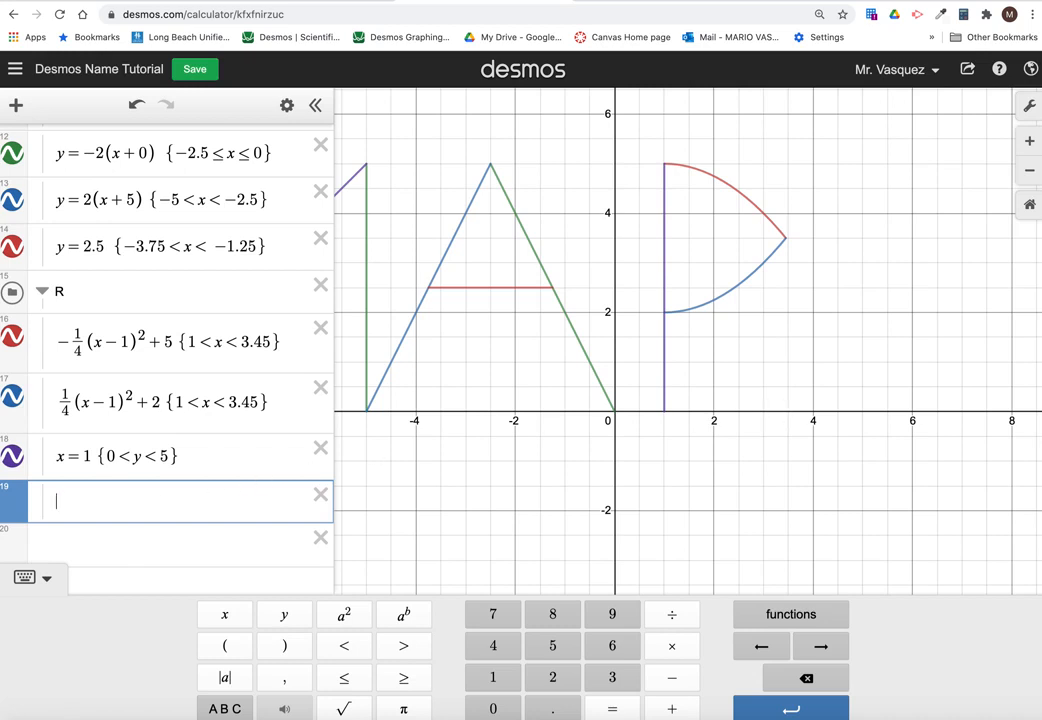
{"action": "type", "text": "y=-x"}
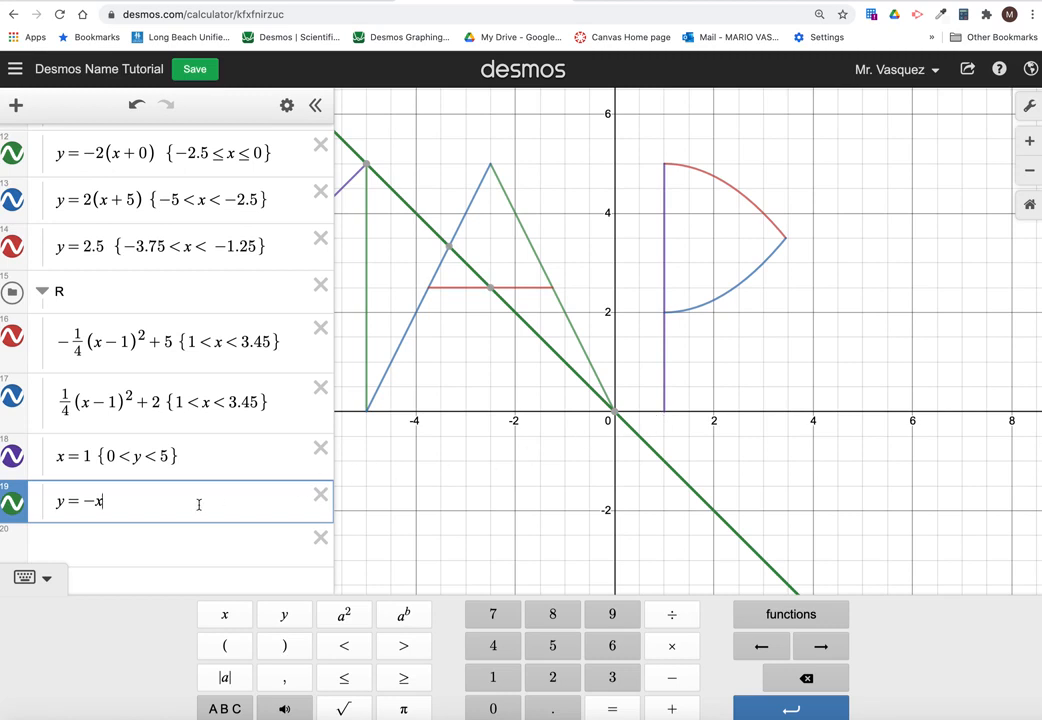
{"action": "type", "text": "-1"}
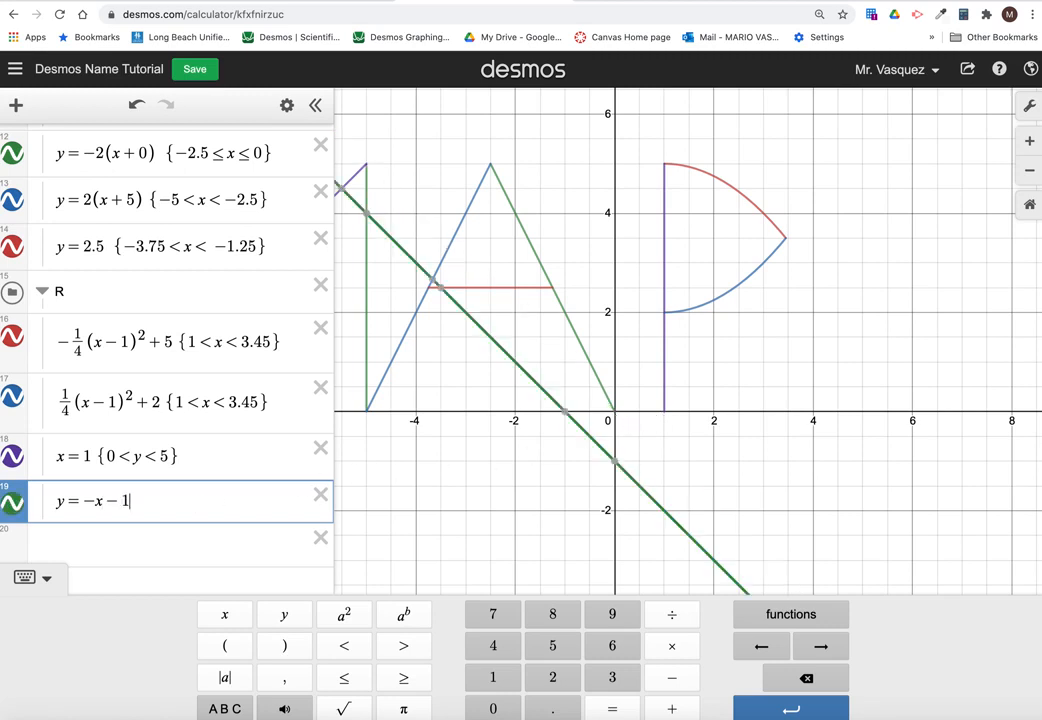
{"action": "key", "text": "BackSpace"}
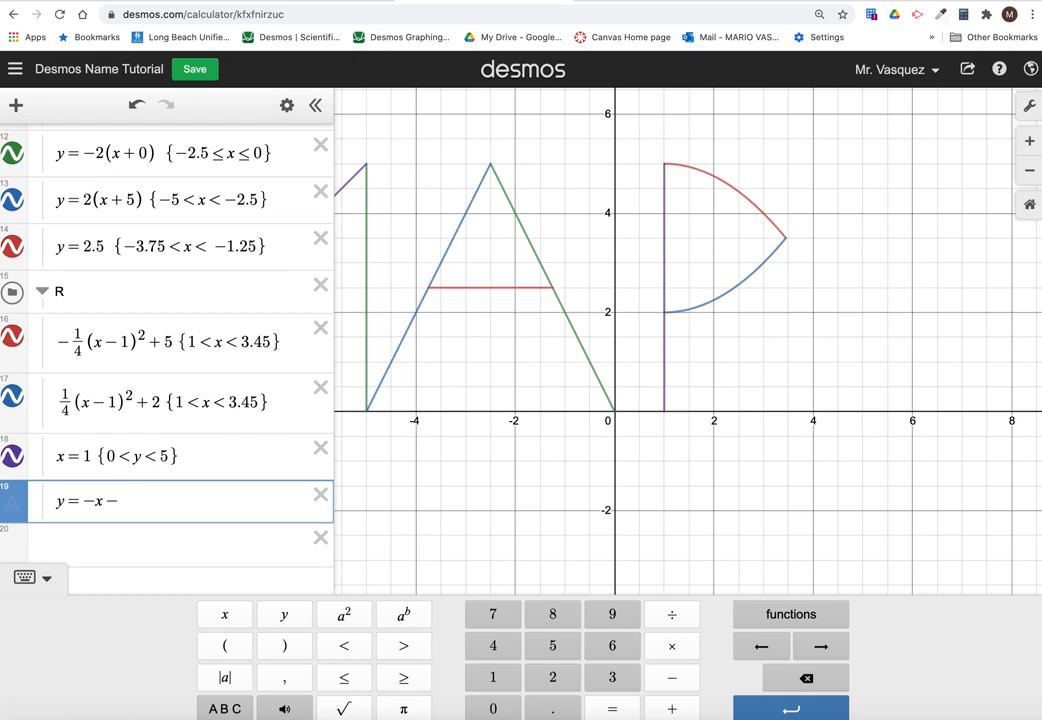
{"action": "key", "text": "BackSpace"}
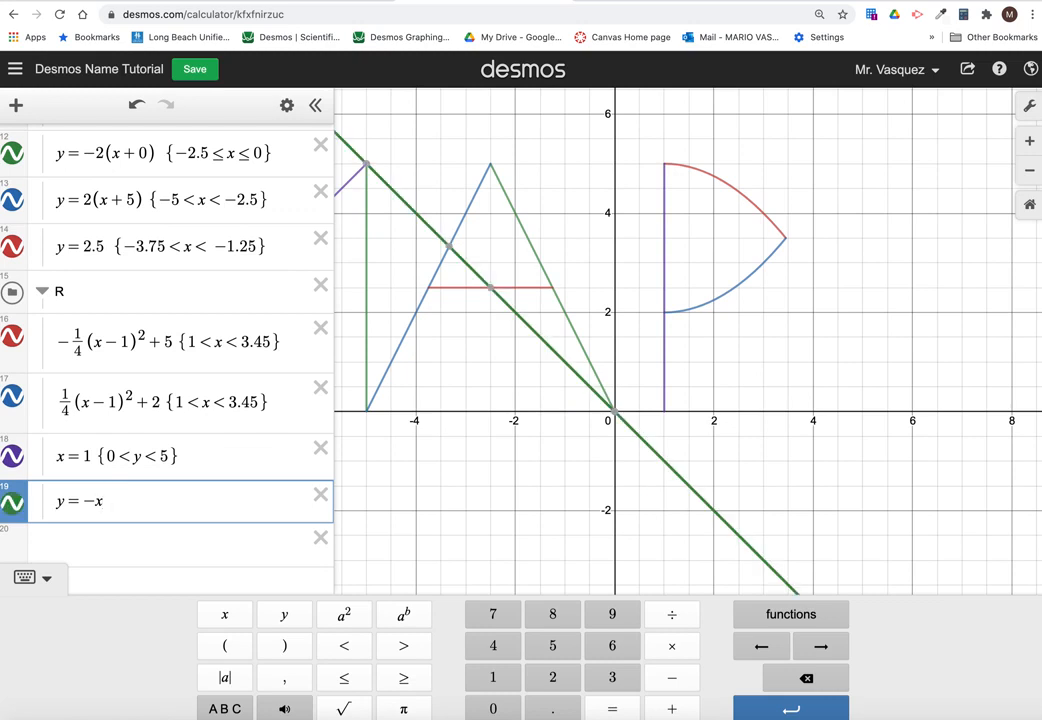
Rewrite the y = −x line with its x enclosed in parentheses after the minus sign.
{"action": "key", "text": "BackSpace"}
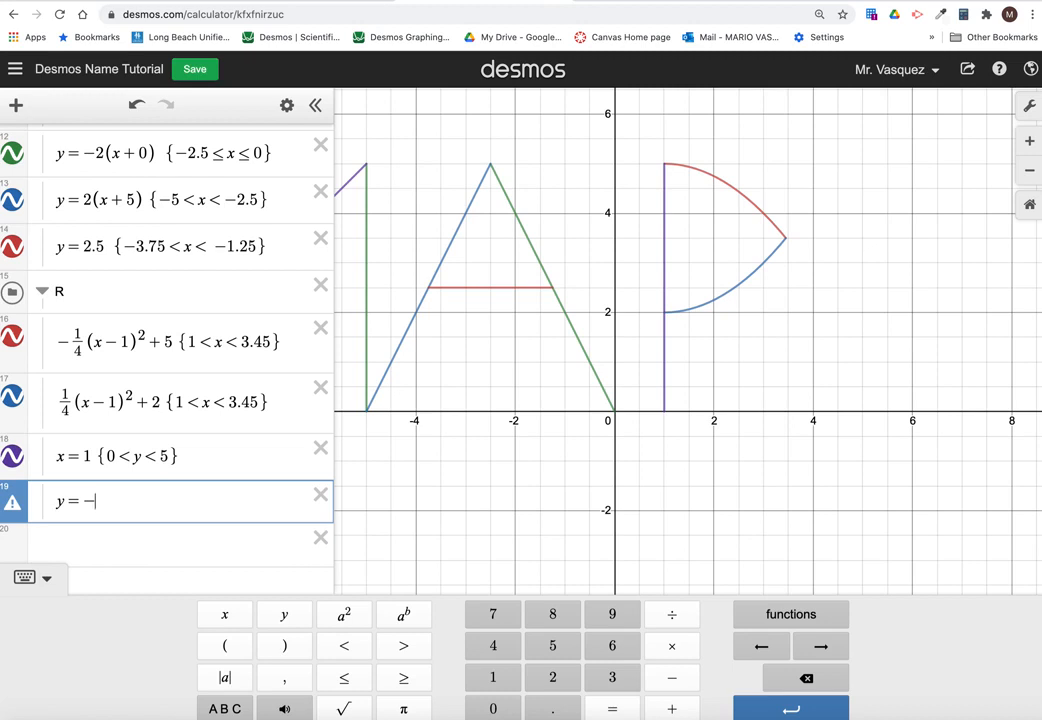
{"action": "type", "text": "("}
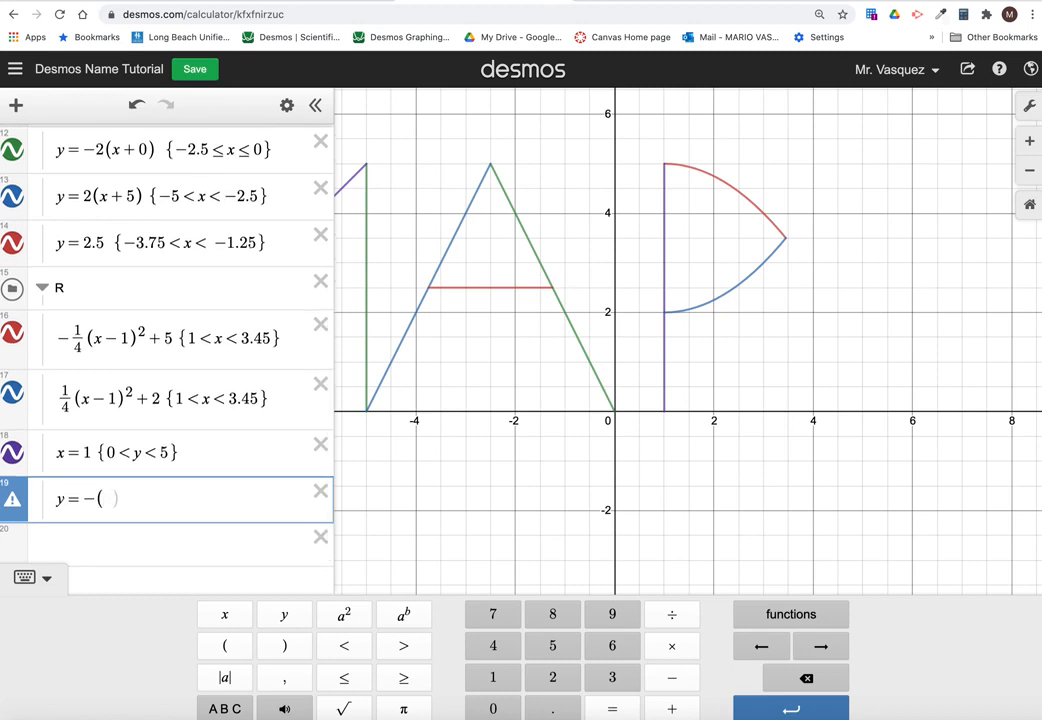
{"action": "key", "text": "BackSpace"}
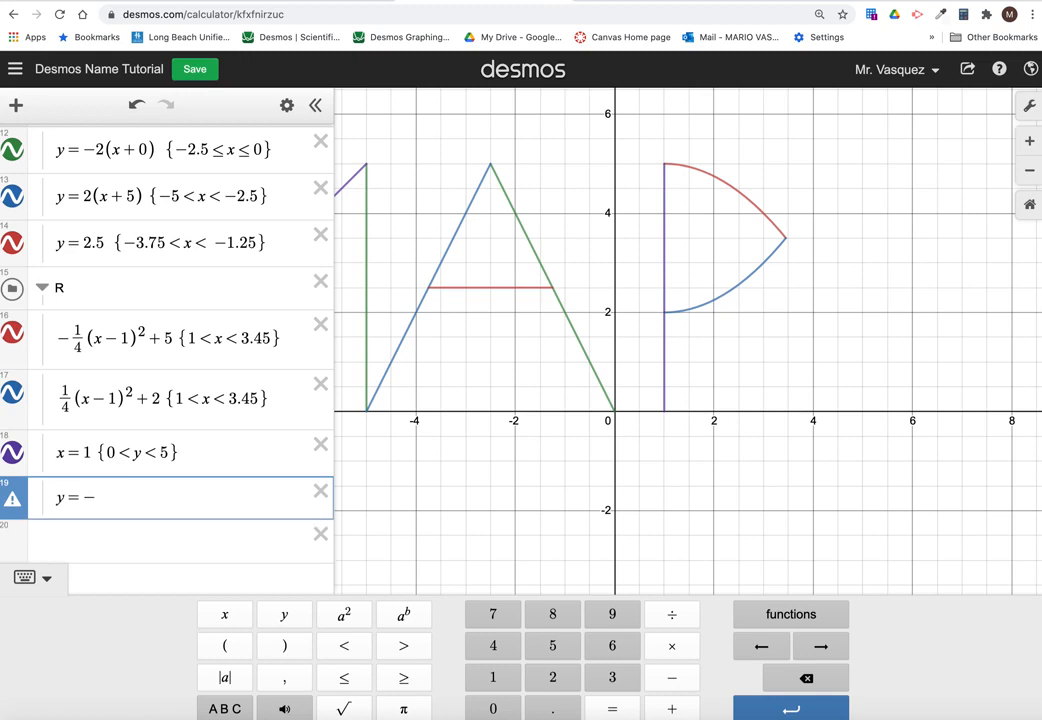
{"action": "type", "text": "-x"}
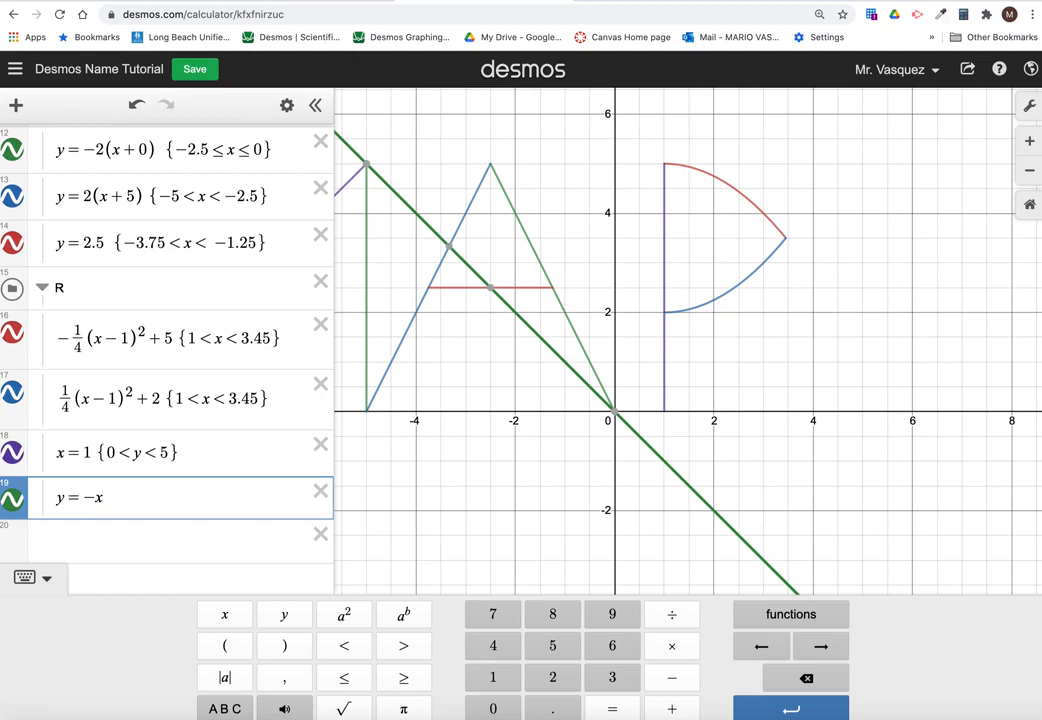
{"action": "key", "text": "BackSpace"}
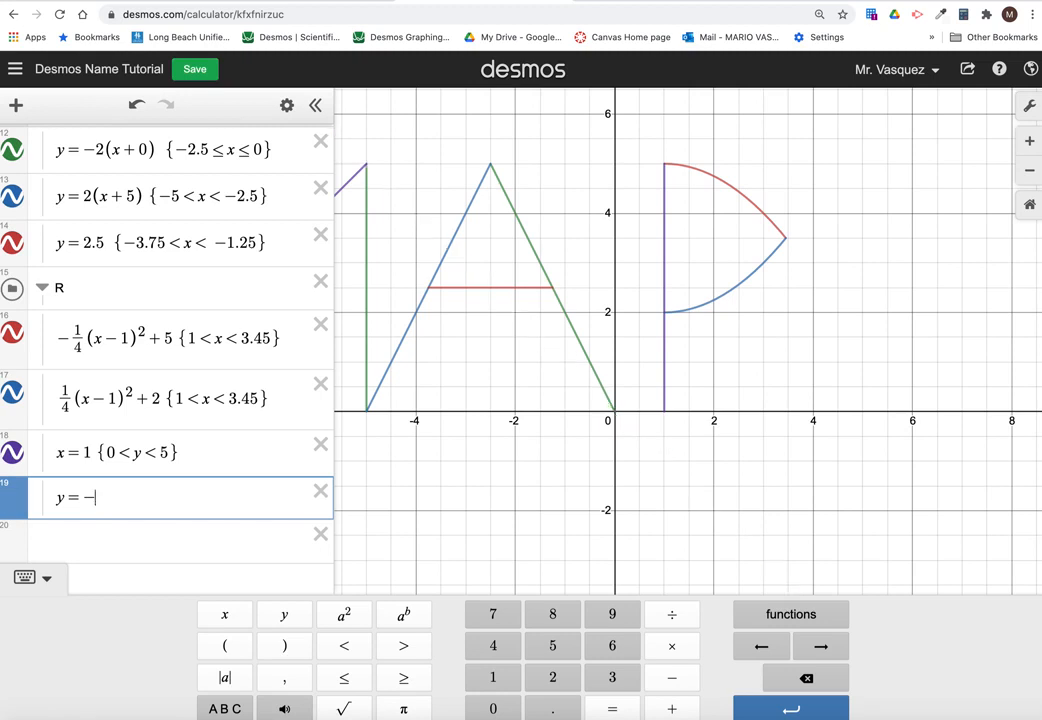
{"action": "type", "text": "(x"}
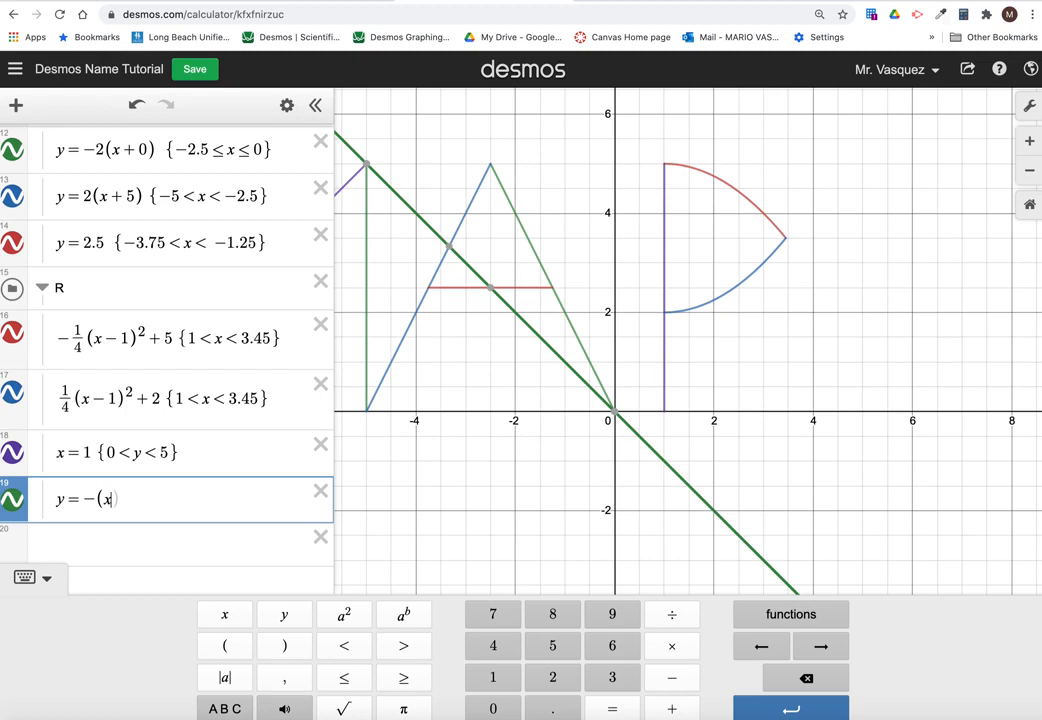
Try shifting the line by adding 2, and instead 1, to x inside the parentheses.
{"action": "type", "text": "+2"}
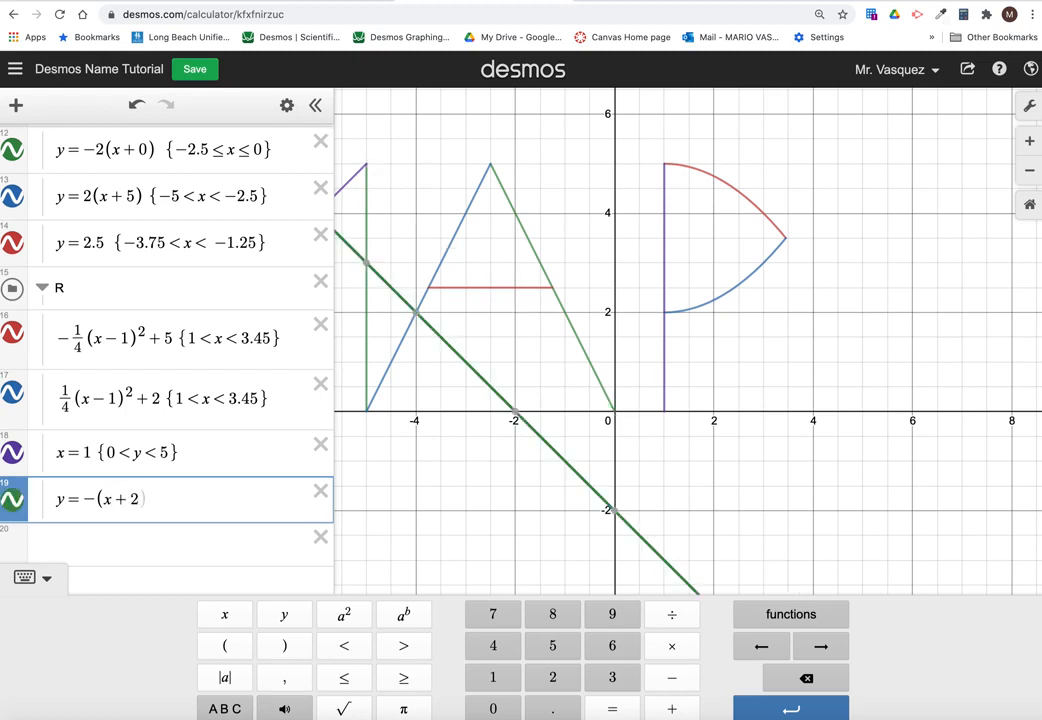
{"action": "key", "text": "BackSpace"}
{"action": "type", "text": "1"}
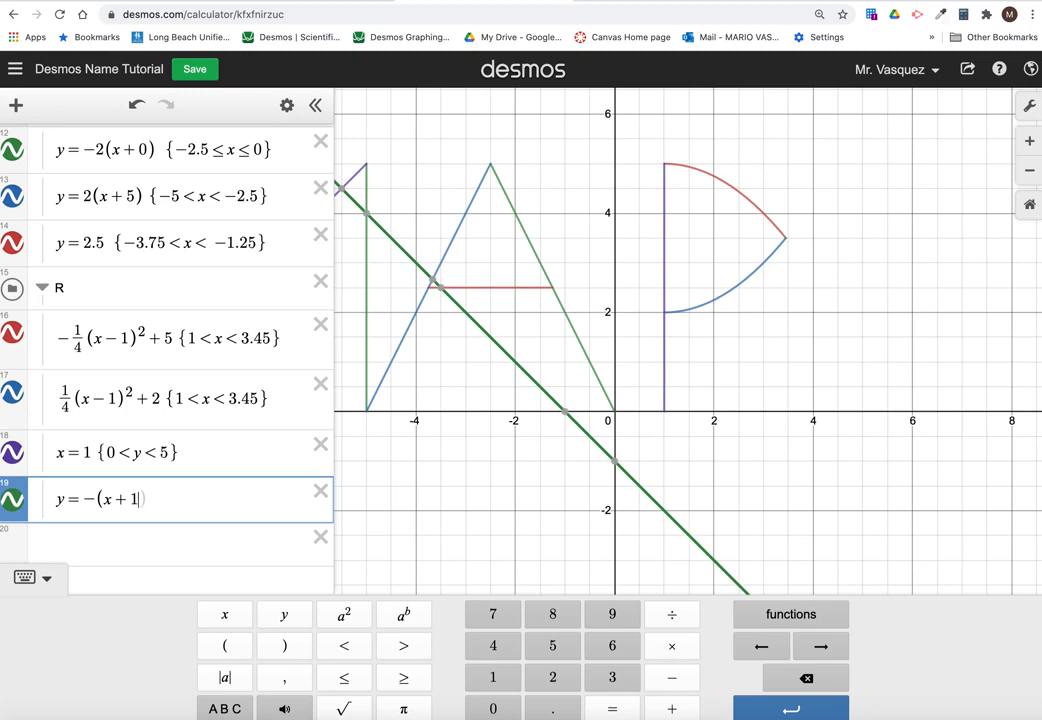
{"action": "key", "text": "BackSpace"}
{"action": "key", "text": "BackSpace"}
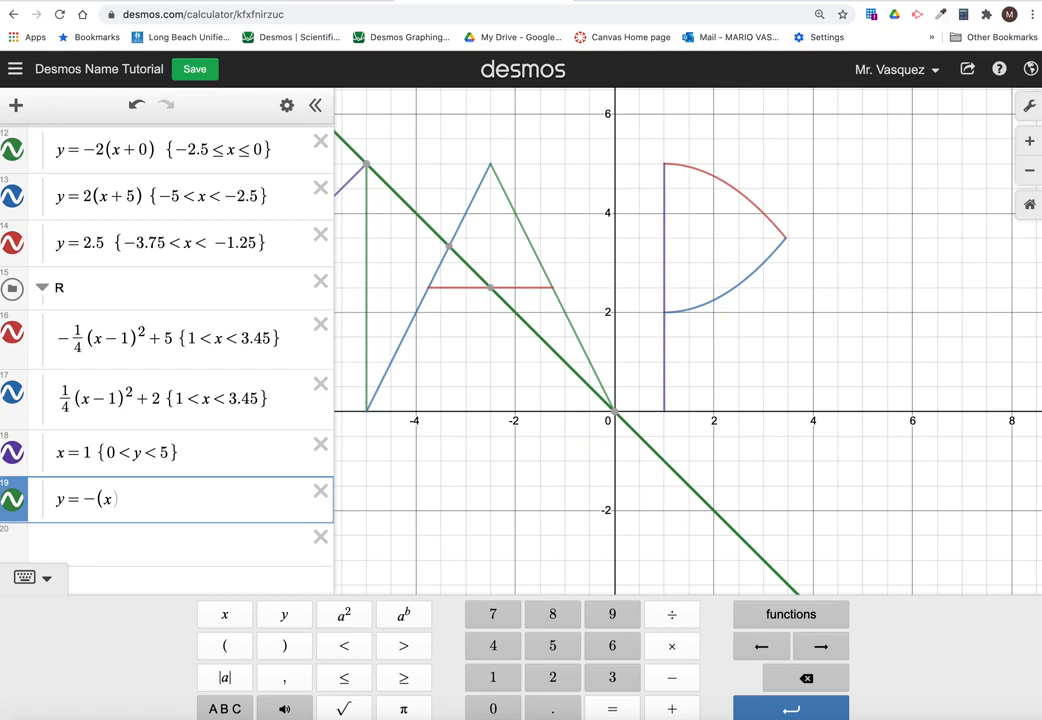
Try subtracting 2, and instead 1, from x inside the parentheses of the line's equation.
{"action": "type", "text": "-2"}
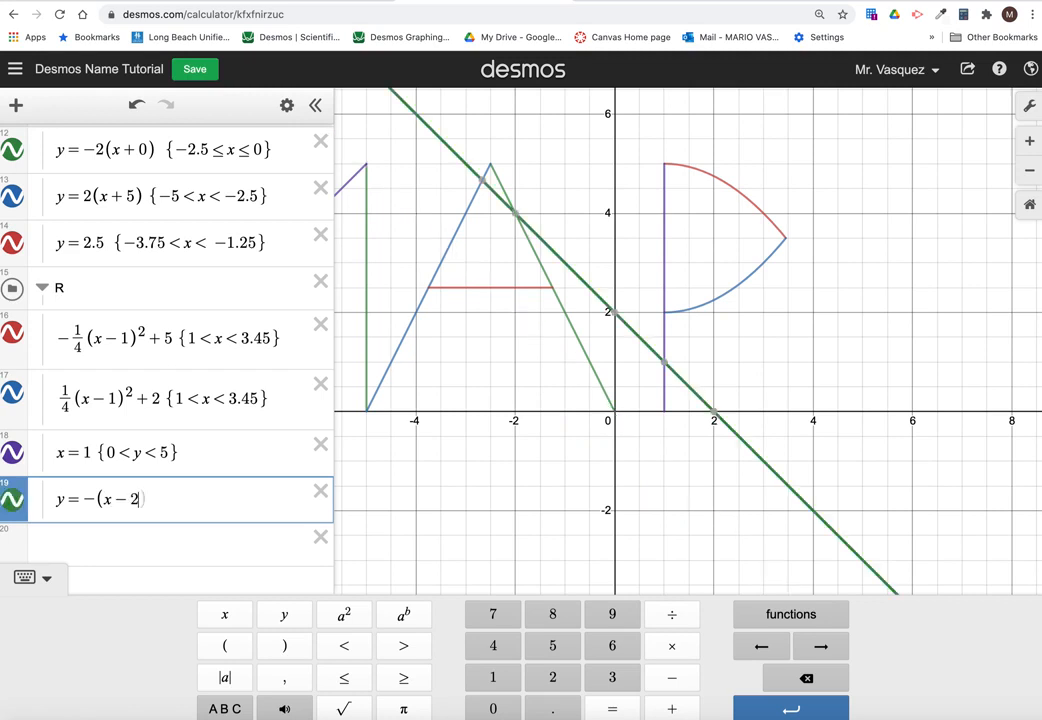
{"action": "key", "text": "BackSpace"}
{"action": "key", "text": "BackSpace"}
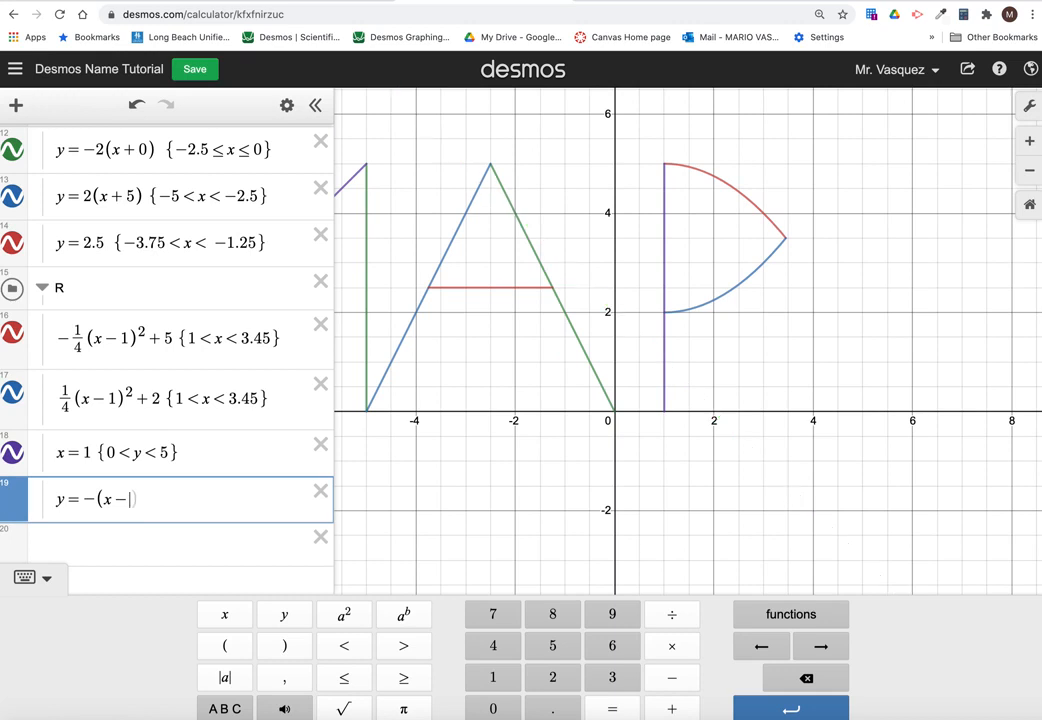
{"action": "type", "text": "1"}
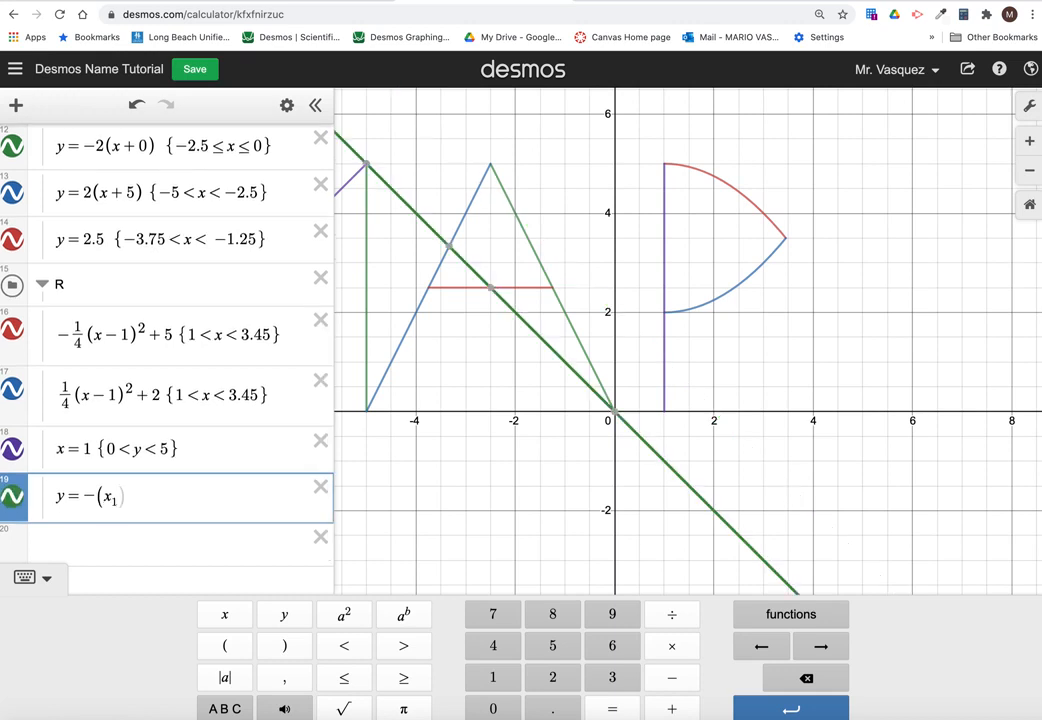
{"action": "key", "text": "BackSpace"}
{"action": "type", "text": "-1"}
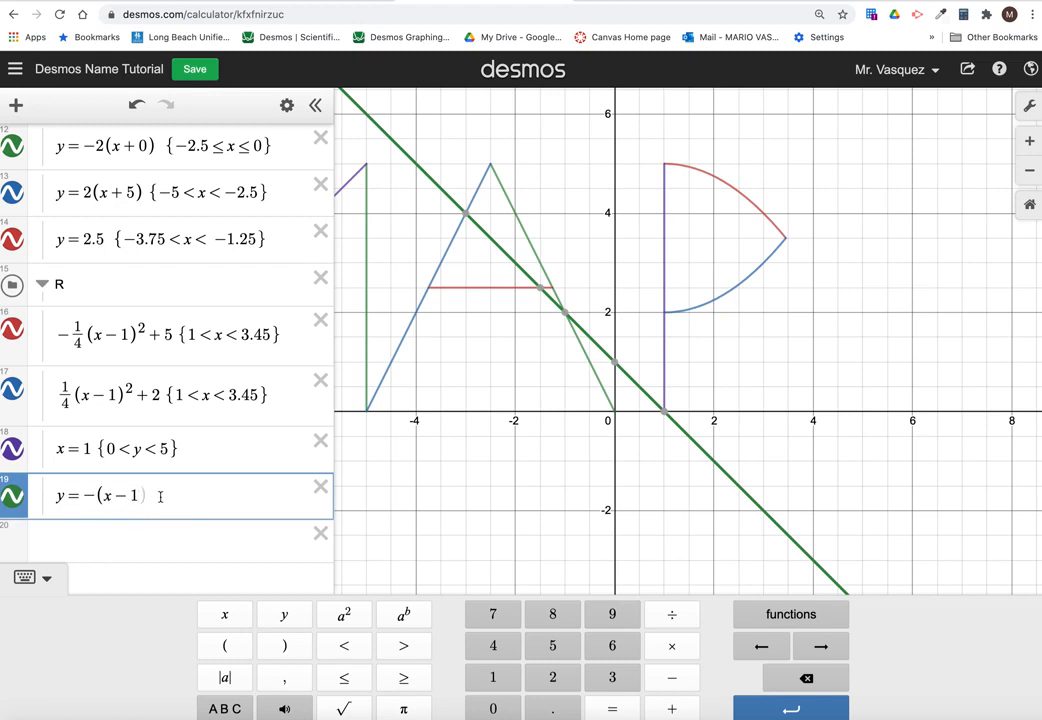
Rewrite the line as y = −x + 1 without parentheses and show the coordinates of its x-intercept.
{"action": "left_click_drag", "start_coordinate": [160, 496], "coordinate": [84, 492]}
{"action": "type", "text": "-x+"}
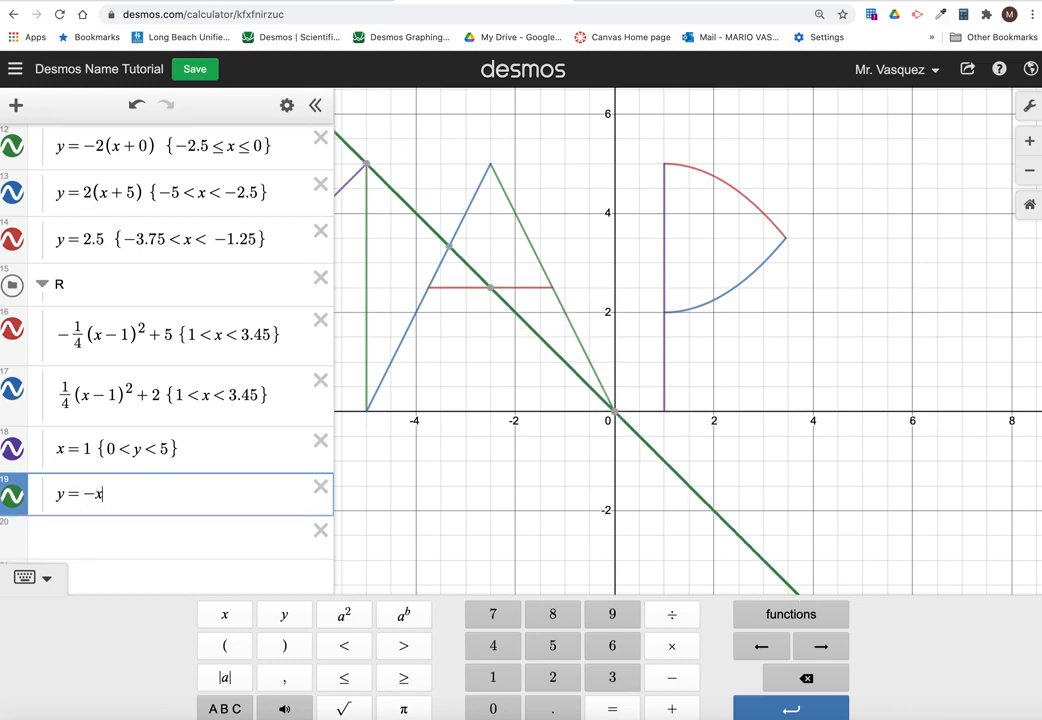
{"action": "type", "text": "1"}
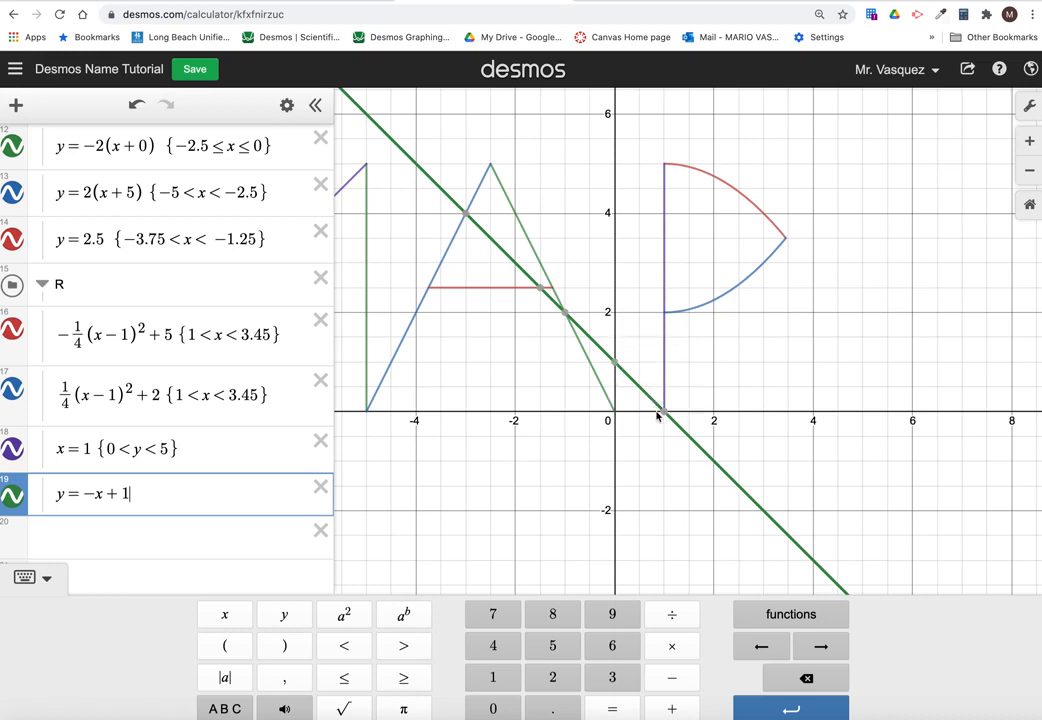
{"action": "mouse_move", "coordinate": [665, 420]}
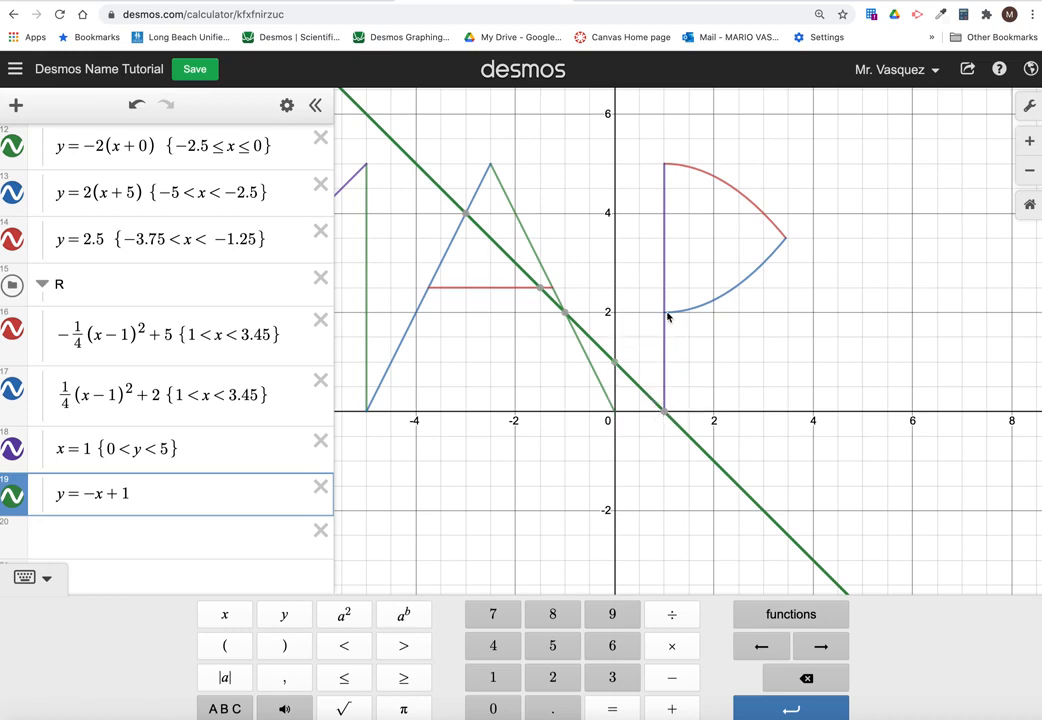
{"action": "left_click", "coordinate": [663, 414]}
{"action": "mouse_move", "coordinate": [615, 365]}
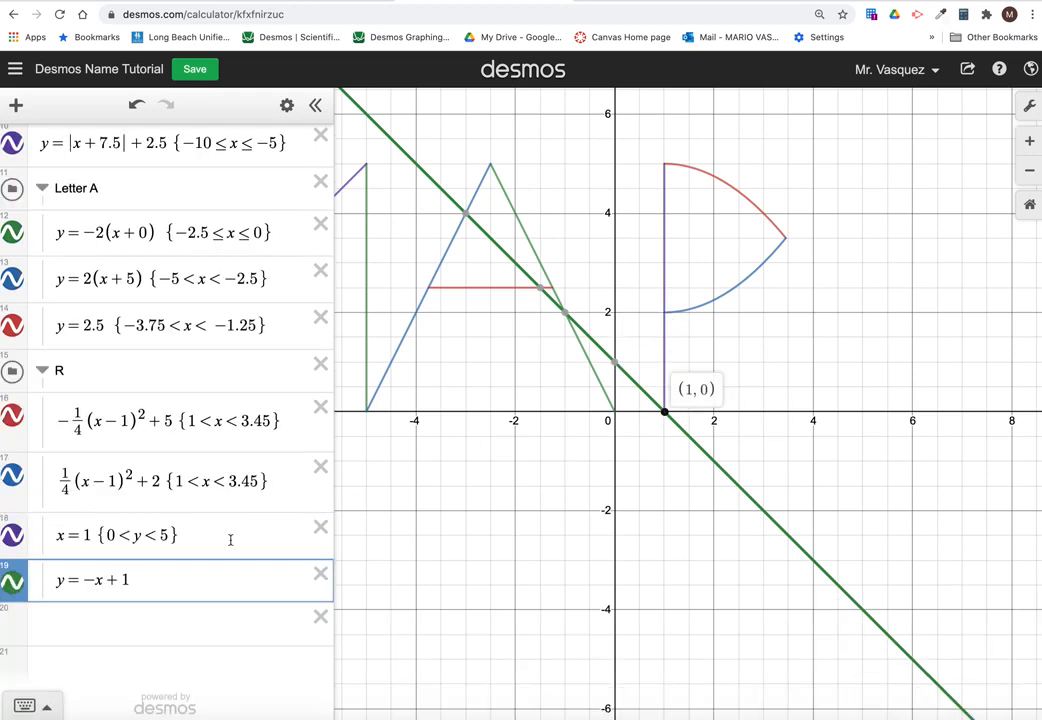
Try a constant of 2 in the line's equation and settle on 3.
{"action": "left_click", "coordinate": [134, 589]}
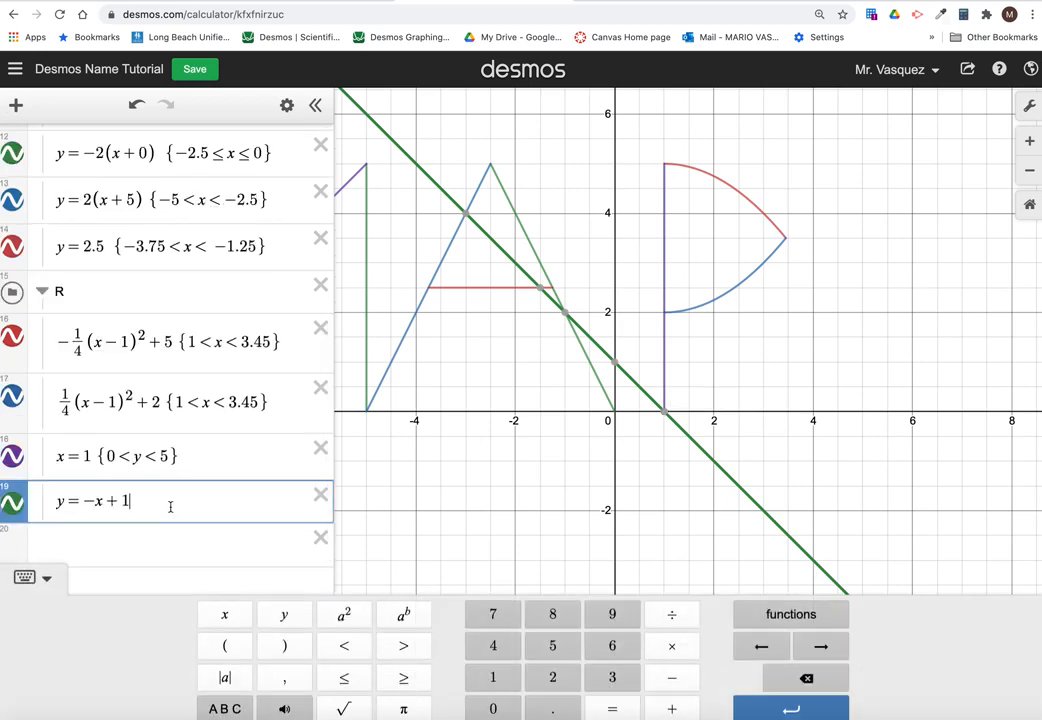
{"action": "key", "text": "BackSpace"}
{"action": "type", "text": "2"}
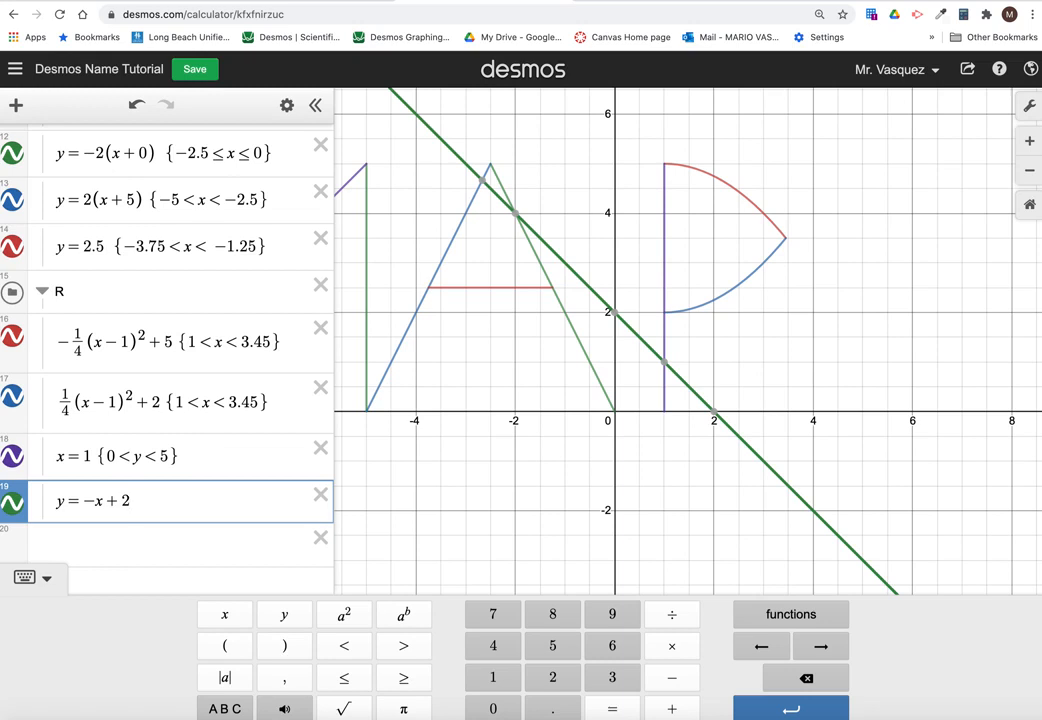
{"action": "key", "text": "BackSpace"}
{"action": "type", "text": "3"}
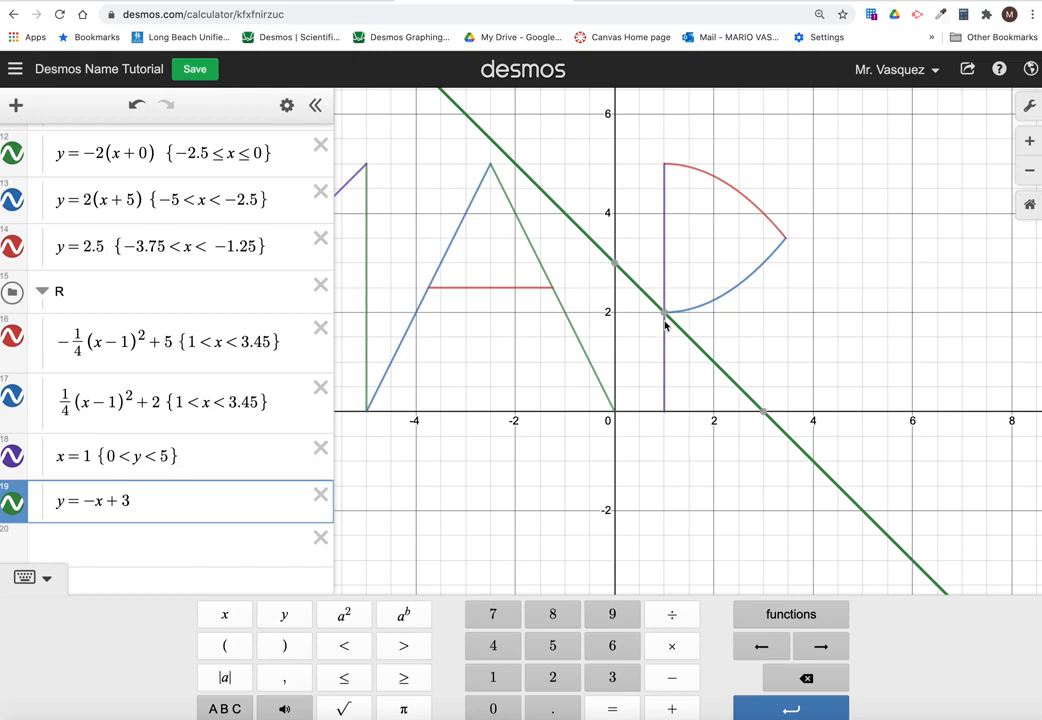
Show the coordinates where the line crosses the R's stem, at the stem's base, and where the line meets the x-axis.
{"action": "mouse_move", "coordinate": [665, 316]}
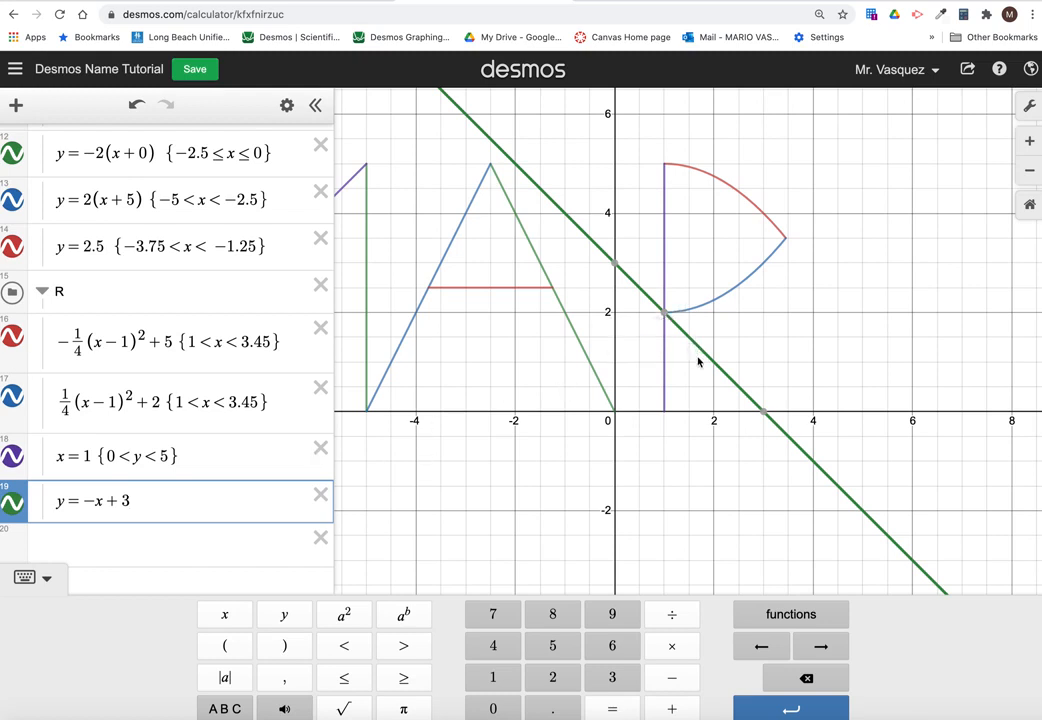
{"action": "left_click", "coordinate": [665, 313]}
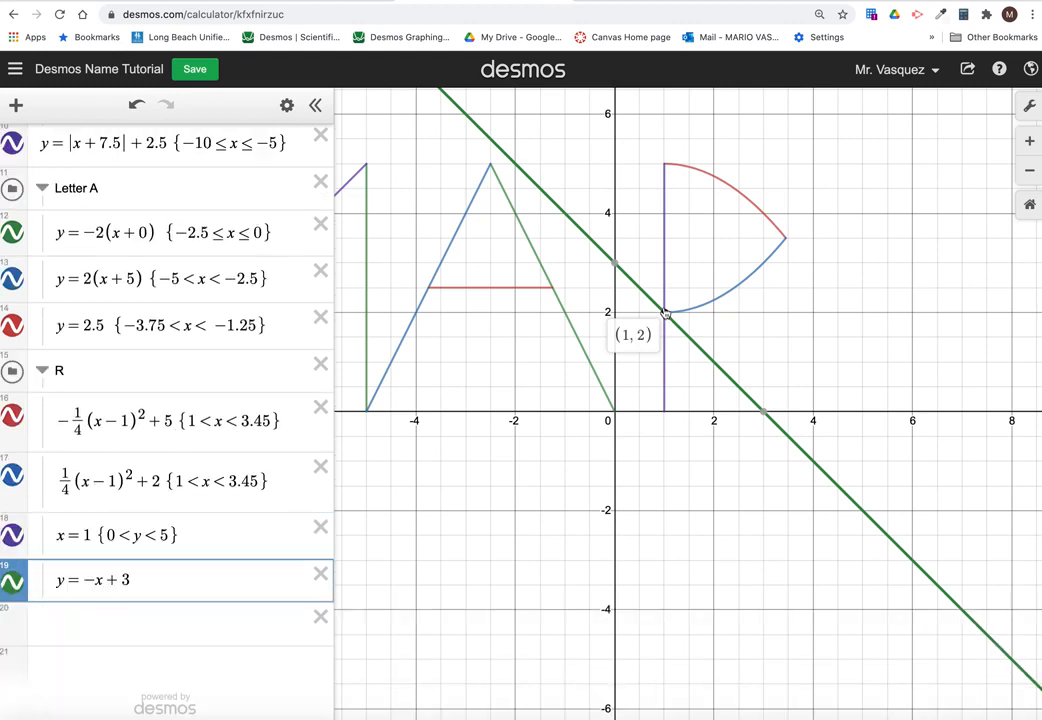
{"action": "left_click", "coordinate": [663, 414]}
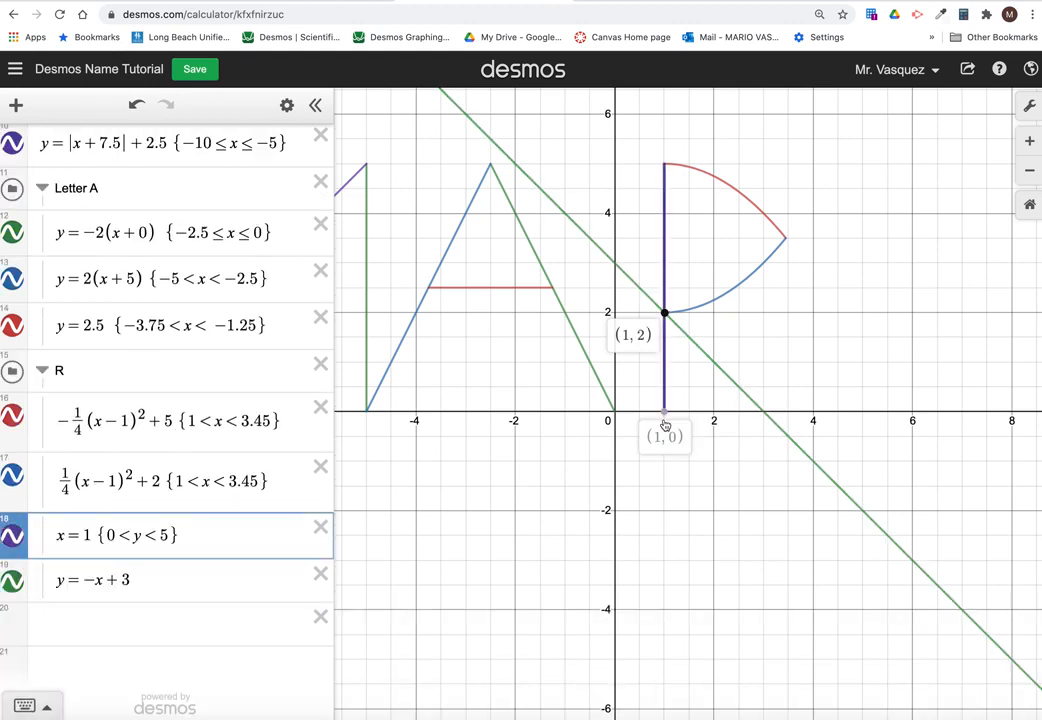
{"action": "left_click", "coordinate": [766, 415]}
Restrict the line y = −x + 3 to {1 < x < 3} to form the R's diagonal leg.
{"action": "left_click", "coordinate": [205, 578]}
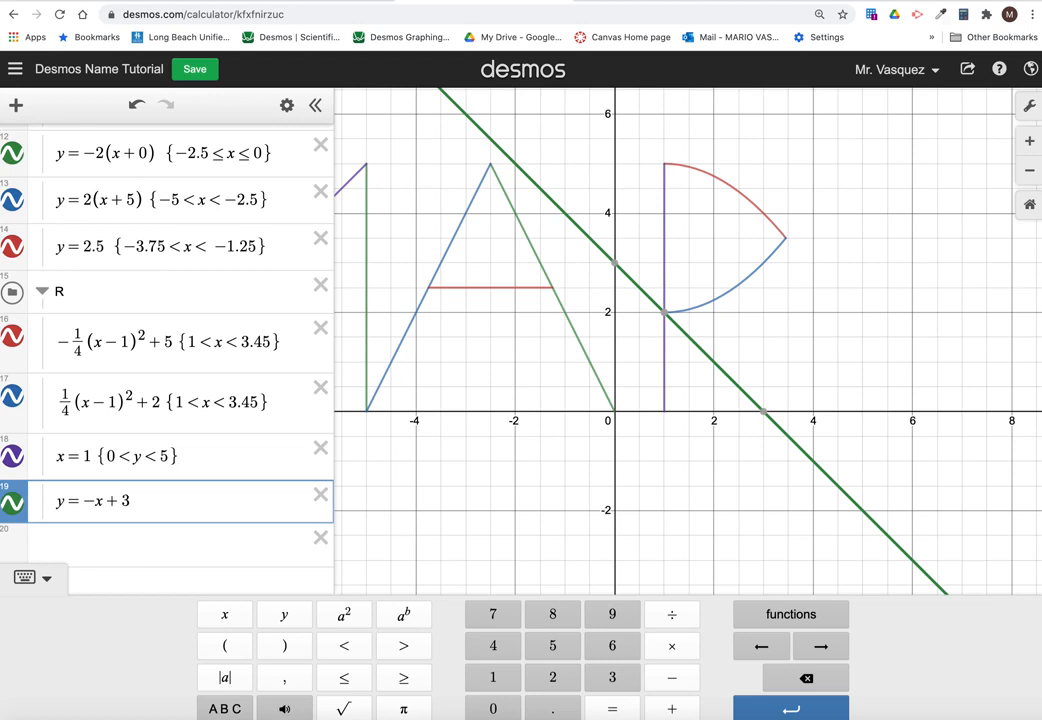
{"action": "type", "text": "{-"}
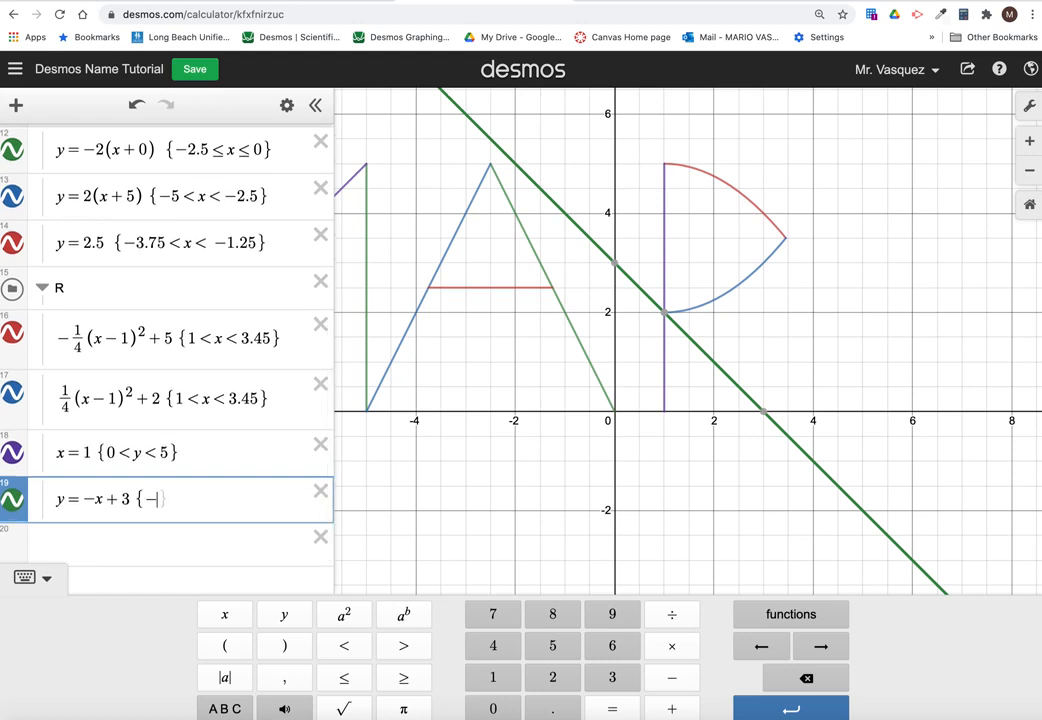
{"action": "type", "text": "1"}
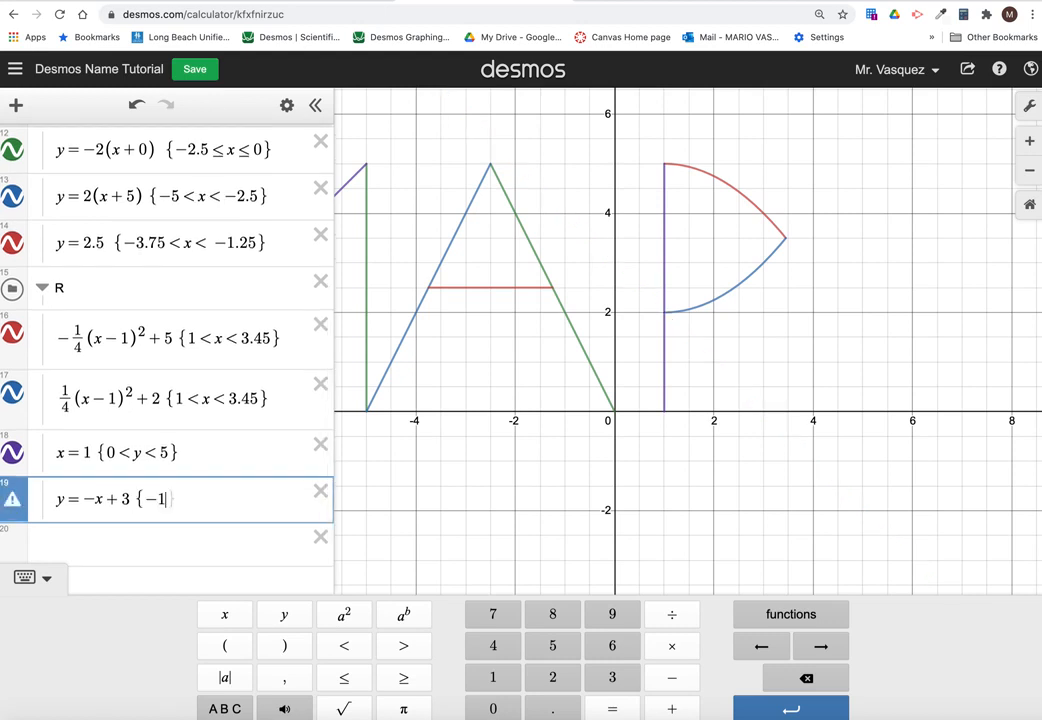
{"action": "key", "text": "BackSpace"}
{"action": "key", "text": "BackSpace"}
{"action": "type", "text": "1<x<3"}
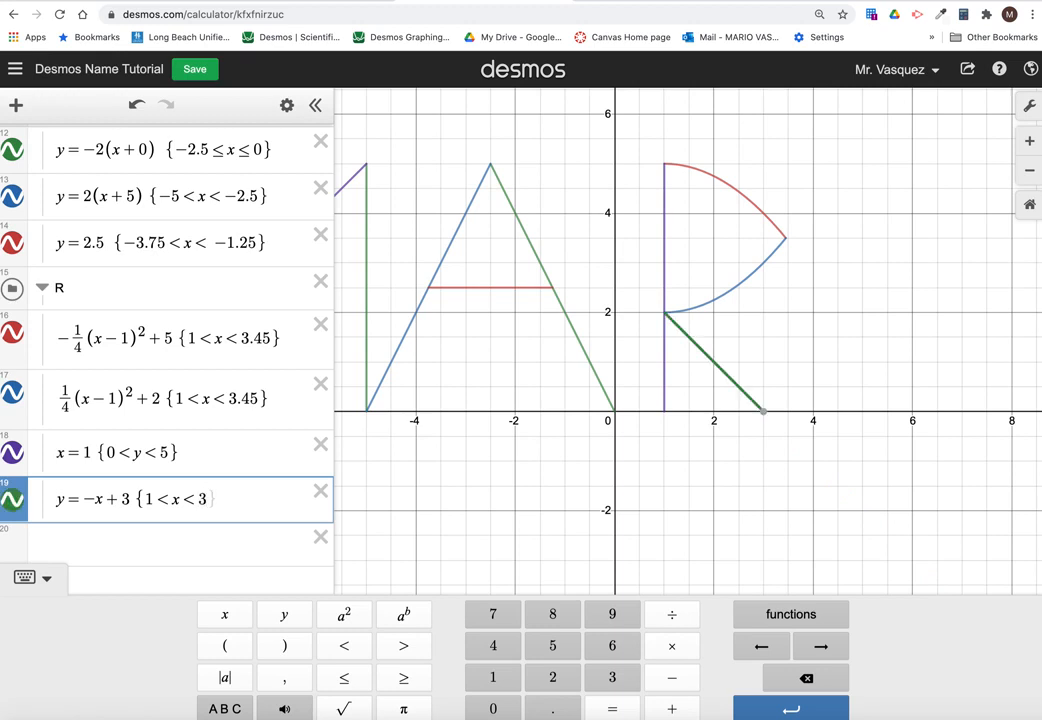
{"action": "type", "text": "}"}
Try slopes of −1/2 and −1/3 for the R's diagonal leg, and return the coefficient to −1.
{"action": "mouse_move", "coordinate": [765, 416]}
{"action": "left_click", "coordinate": [97, 498]}
{"action": "type", "text": "1"}
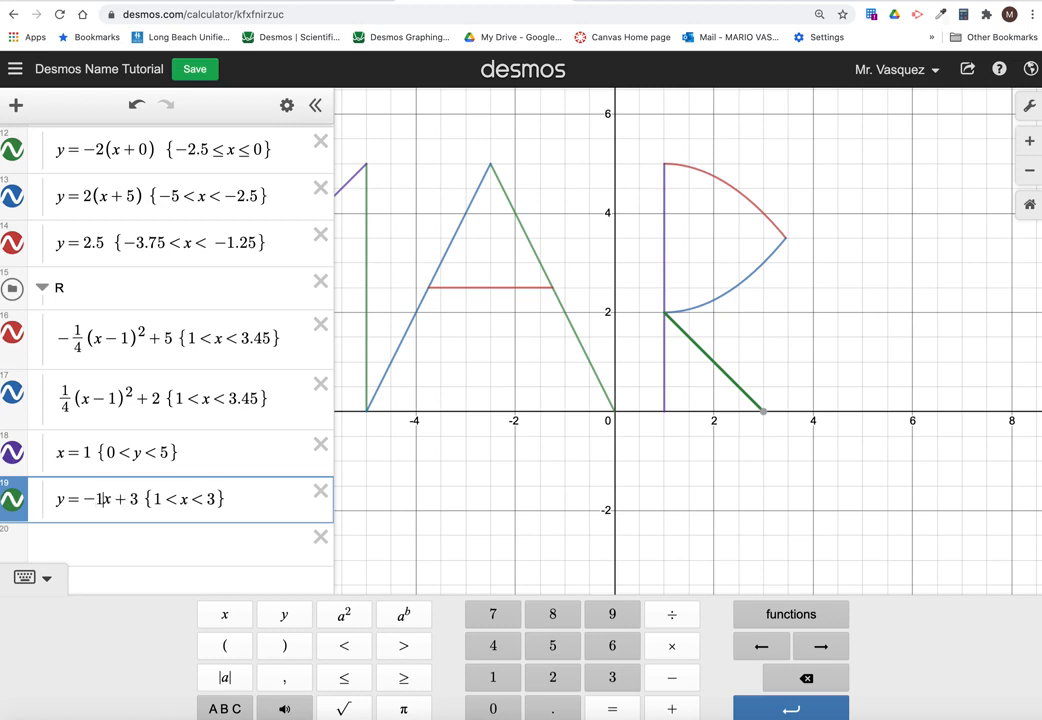
{"action": "type", "text": "/2"}
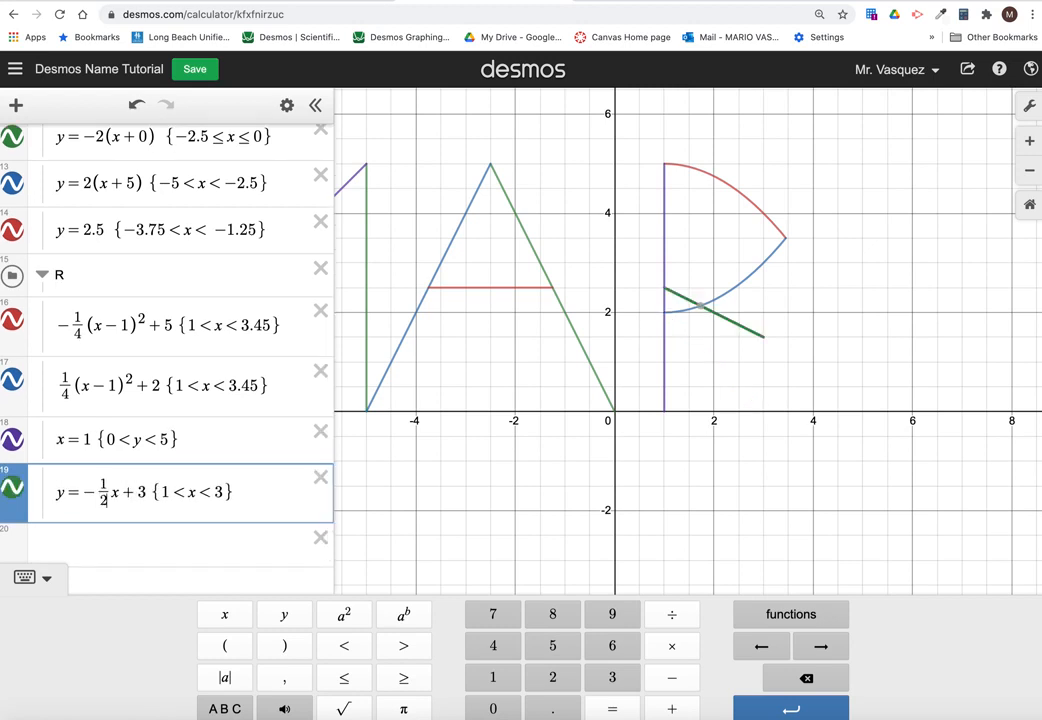
{"action": "key", "text": "BackSpace"}
{"action": "type", "text": "3"}
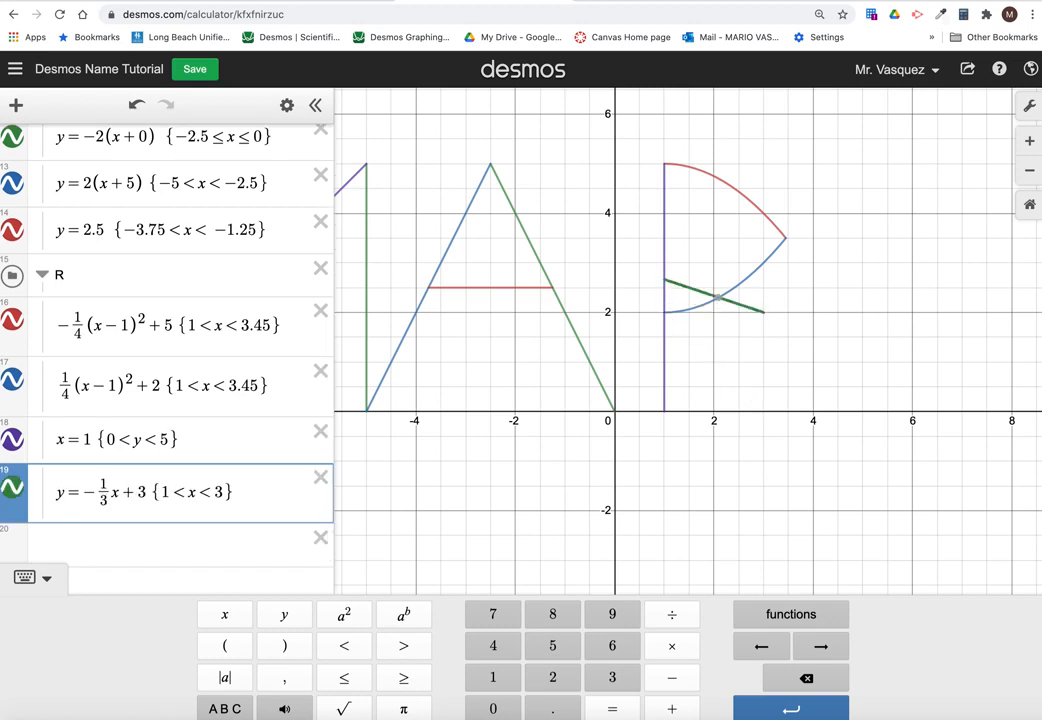
{"action": "key", "text": "BackSpace"}
{"action": "type", "text": "2"}
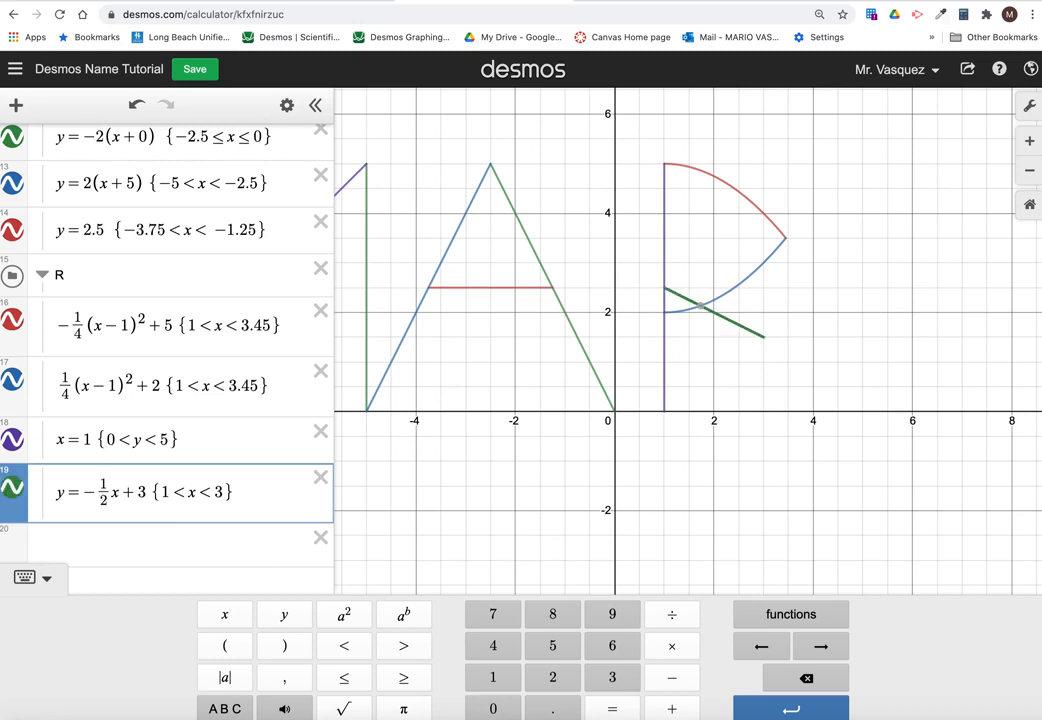
{"action": "key", "text": "BackSpace"}
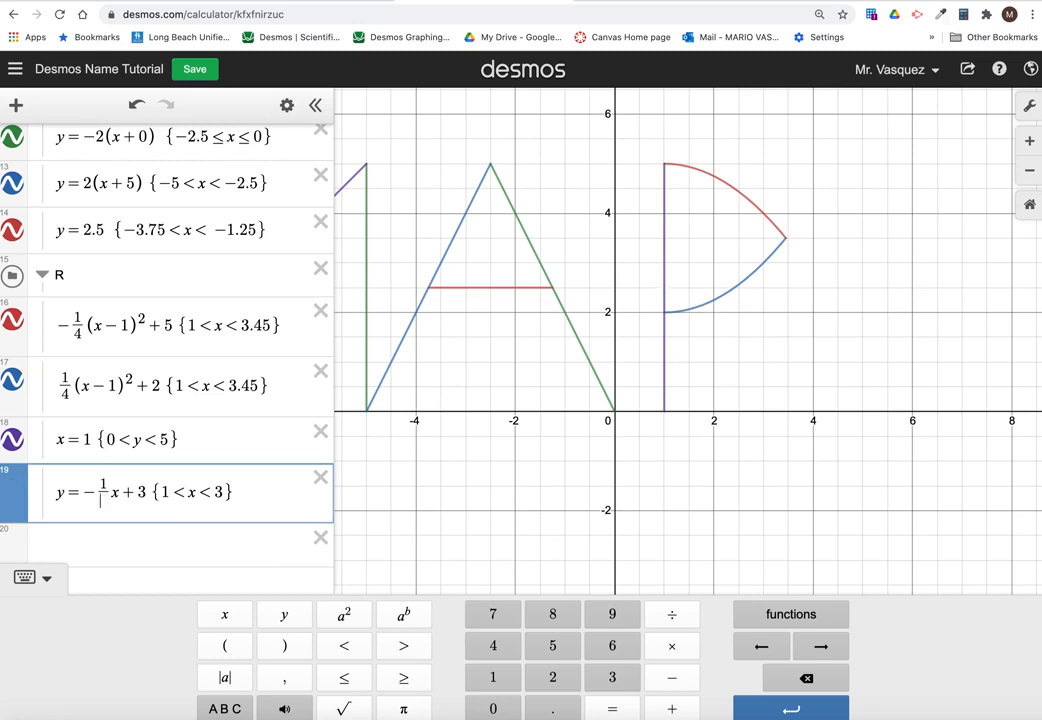
{"action": "key", "text": "BackSpace"}
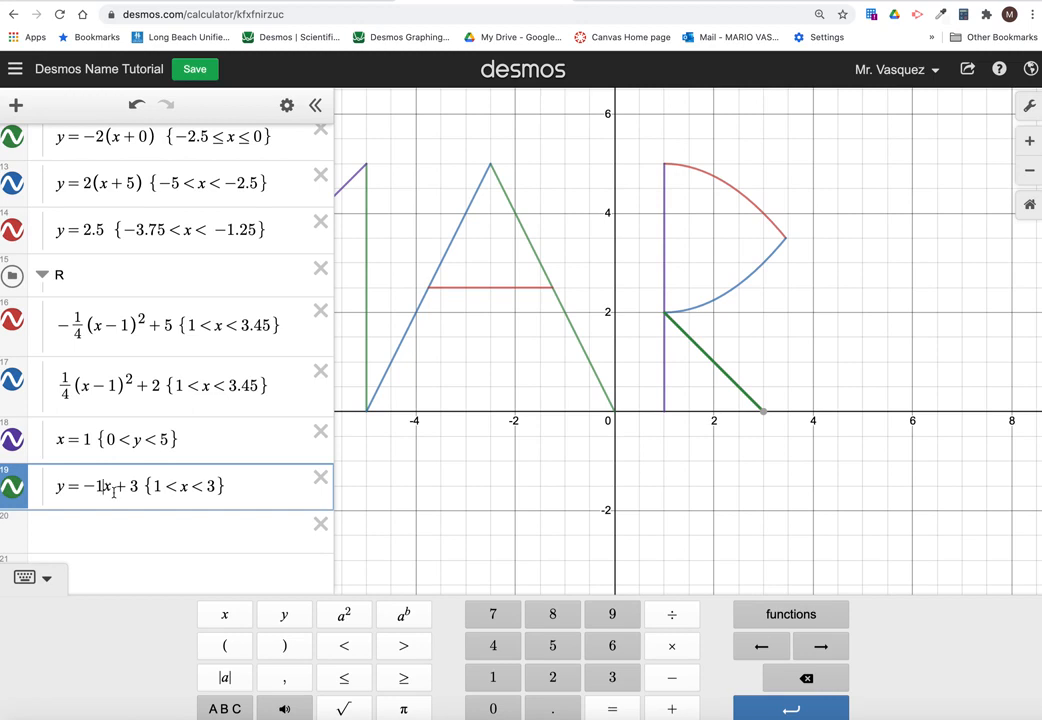
Try slopes of −.15, −2 and −3 for the R's diagonal leg, and clear the coefficient again.
{"action": "key", "text": "BackSpace"}
{"action": "type", "text": ".15"}
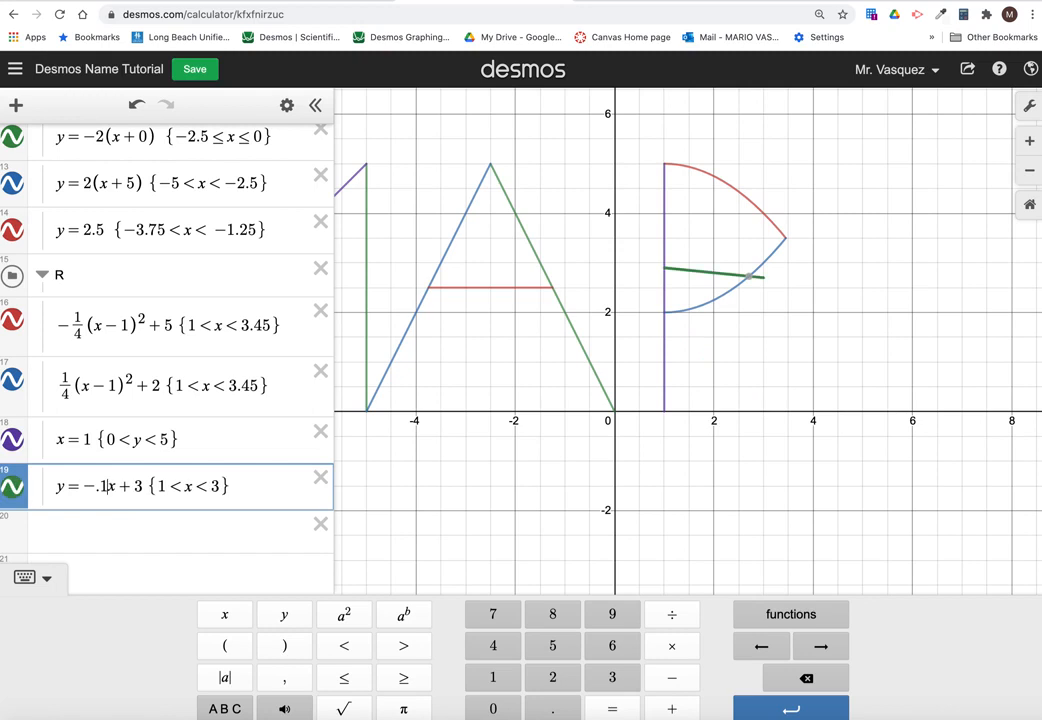
{"action": "key", "text": "BackSpace"}
{"action": "key", "text": "BackSpace"}
{"action": "key", "text": "BackSpace"}
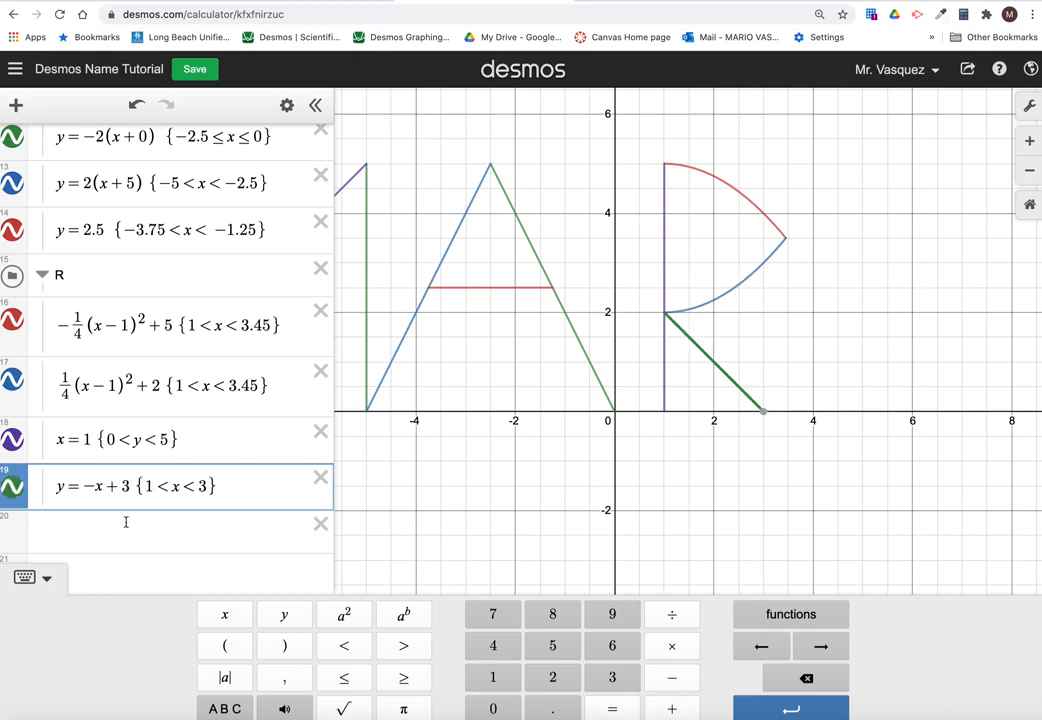
{"action": "type", "text": "2"}
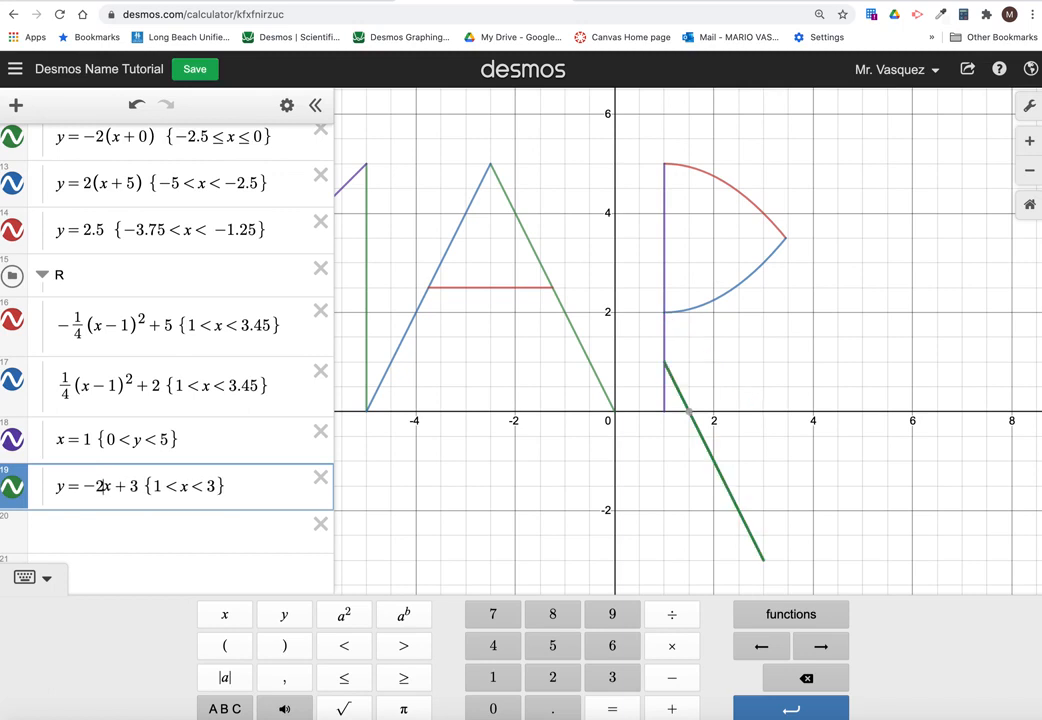
{"action": "key", "text": "BackSpace"}
{"action": "type", "text": "3"}
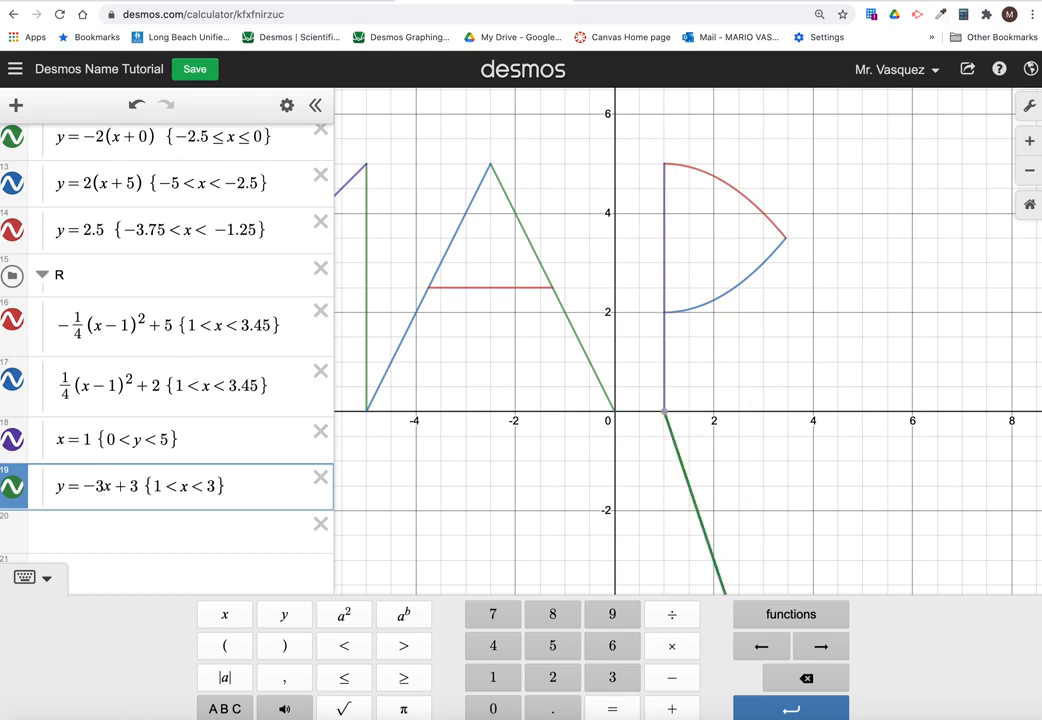
{"action": "key", "text": "BackSpace"}
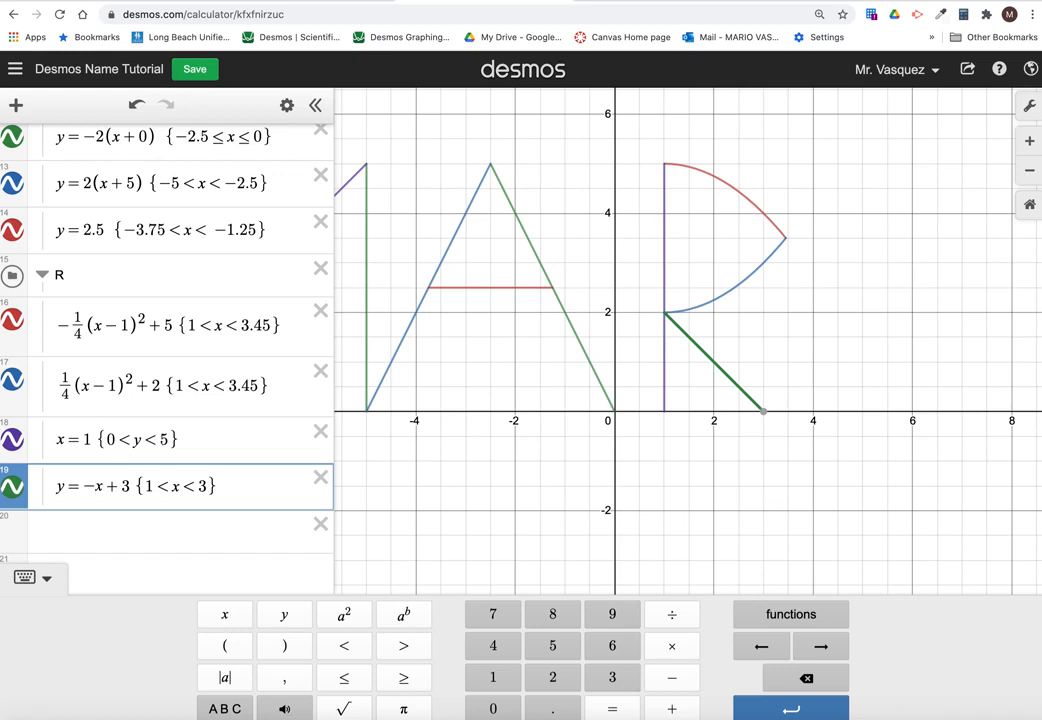
Try fractional slopes such as −1/.3 for the R's leg, settle on y = −1x + 3 {1 < x < 3}, and leave its expression.
{"action": "type", "text": "2"}
{"action": "key", "text": "BackSpace"}
{"action": "type", "text": "1/2"}
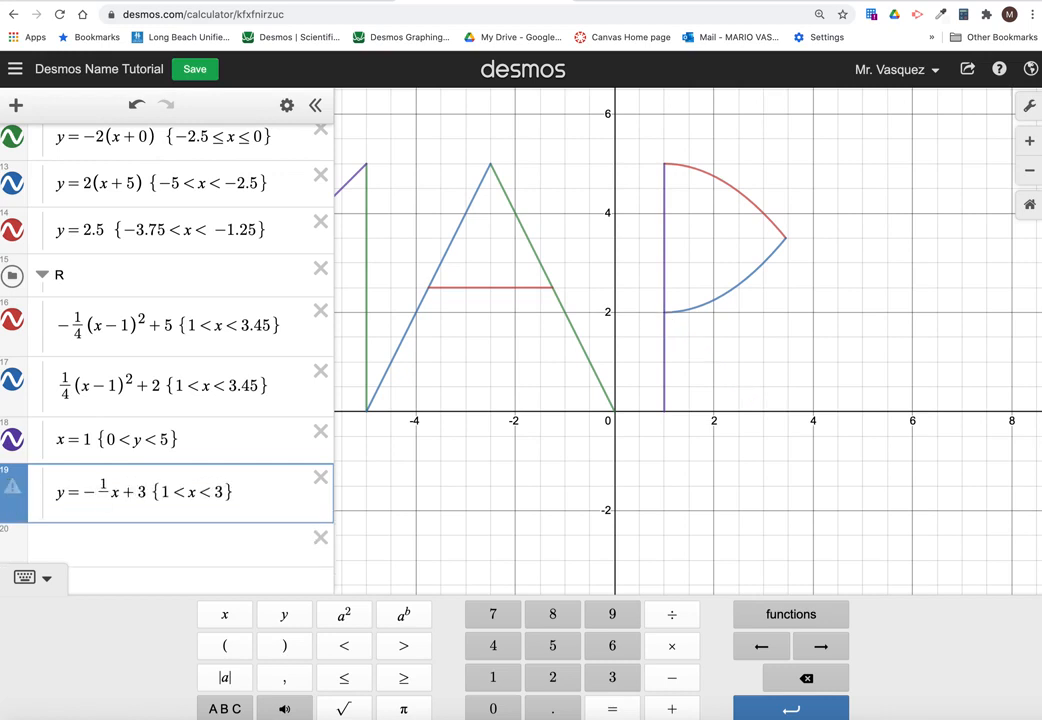
{"action": "key", "text": "BackSpace"}
{"action": "type", "text": ".3"}
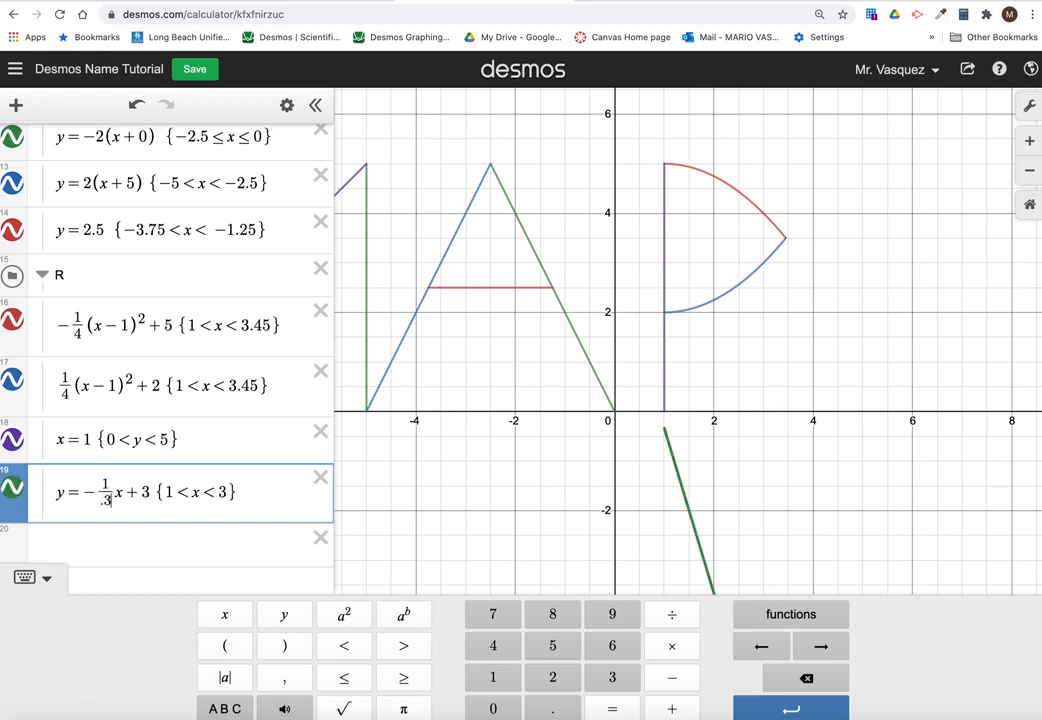
{"action": "key", "text": "BackSpace"}
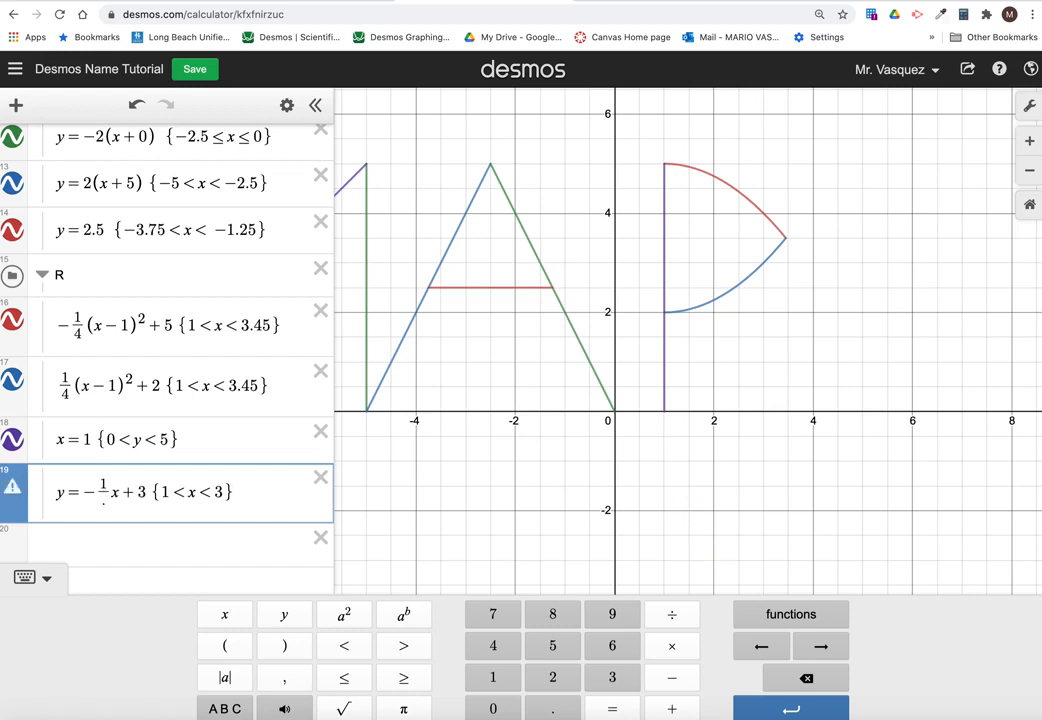
{"action": "type", "text": "2"}
{"action": "key", "text": "BackSpace"}
{"action": "key", "text": "BackSpace"}
{"action": "key", "text": "BackSpace"}
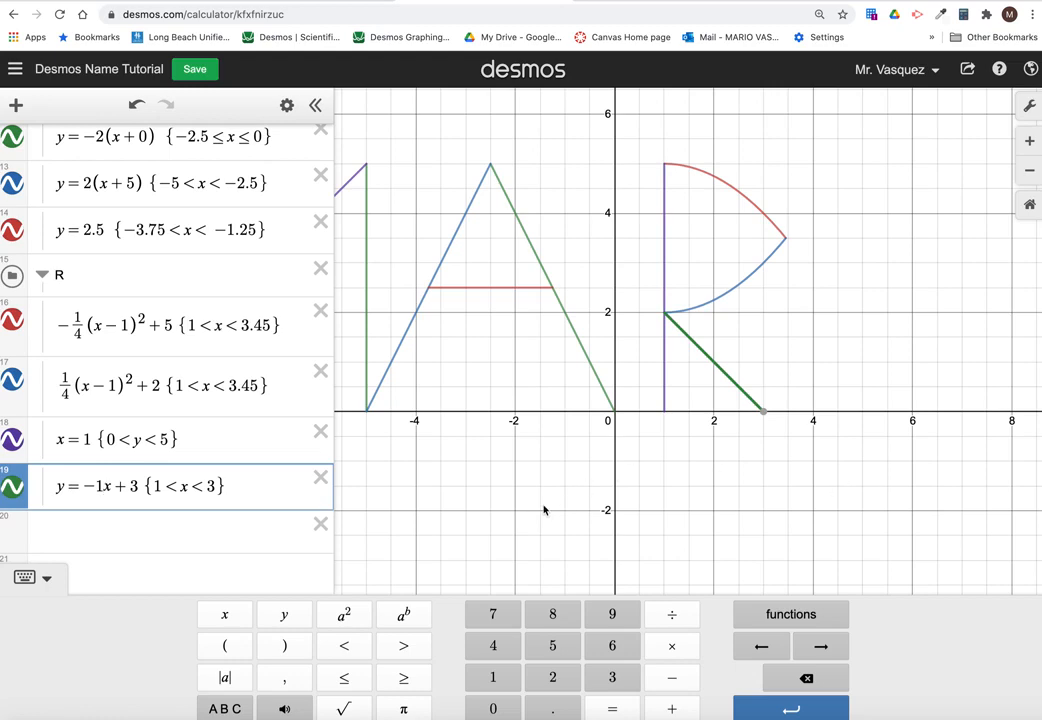
{"action": "left_click", "coordinate": [274, 520]}
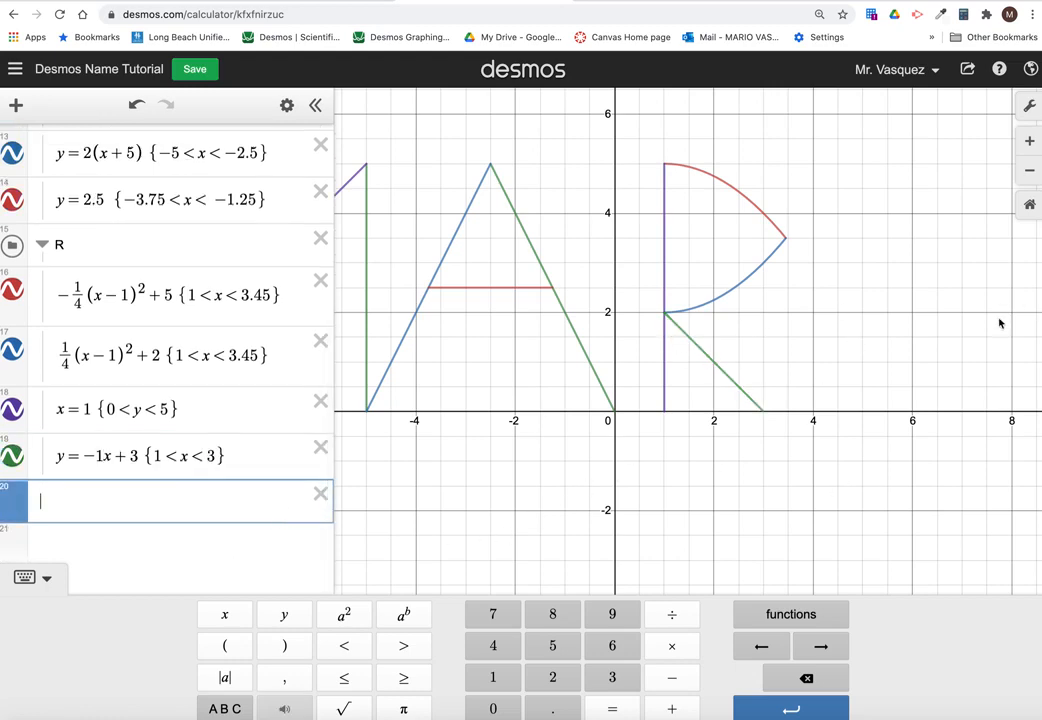
{"action": "left_click_drag", "start_coordinate": [905, 348], "coordinate": [1041, 479]}
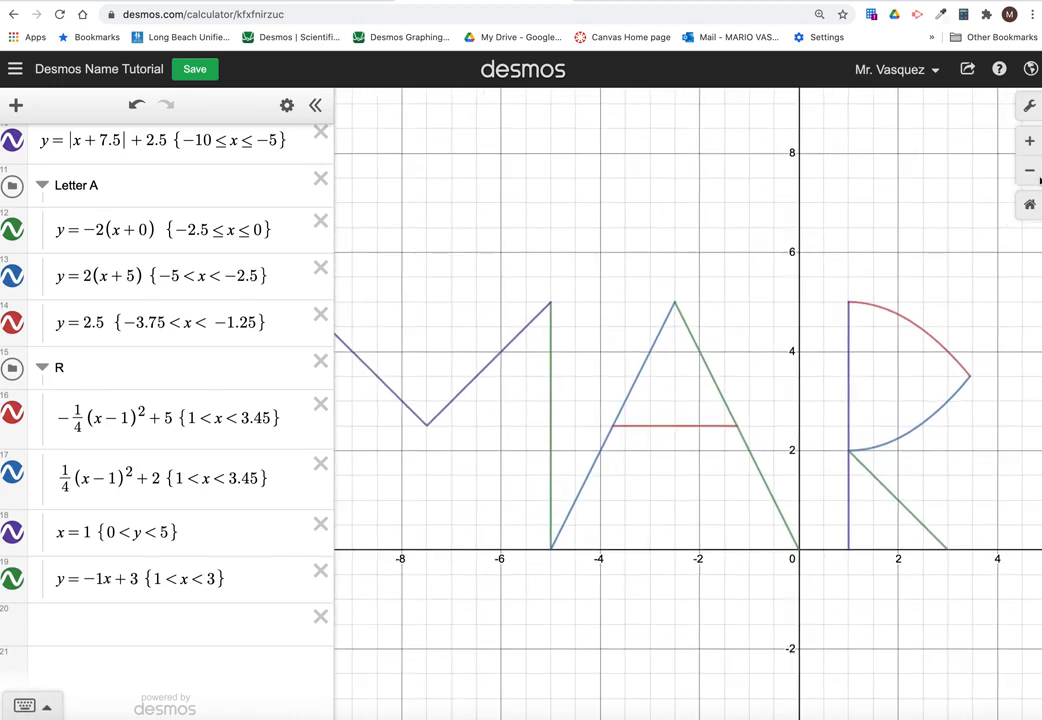
Graph the circle x² + y² = 9 in the empty expression below the R's equations.
{"action": "left_click", "coordinate": [1029, 170]}
{"action": "left_click_drag", "start_coordinate": [884, 462], "coordinate": [904, 358]}
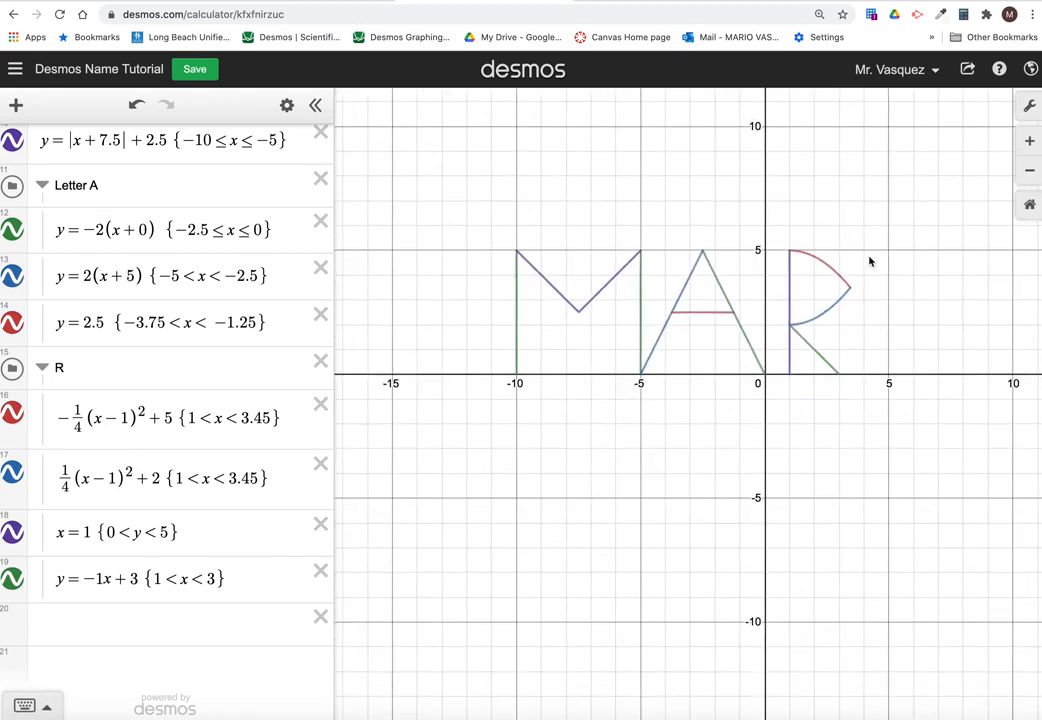
{"action": "left_click_drag", "start_coordinate": [953, 323], "coordinate": [867, 346]}
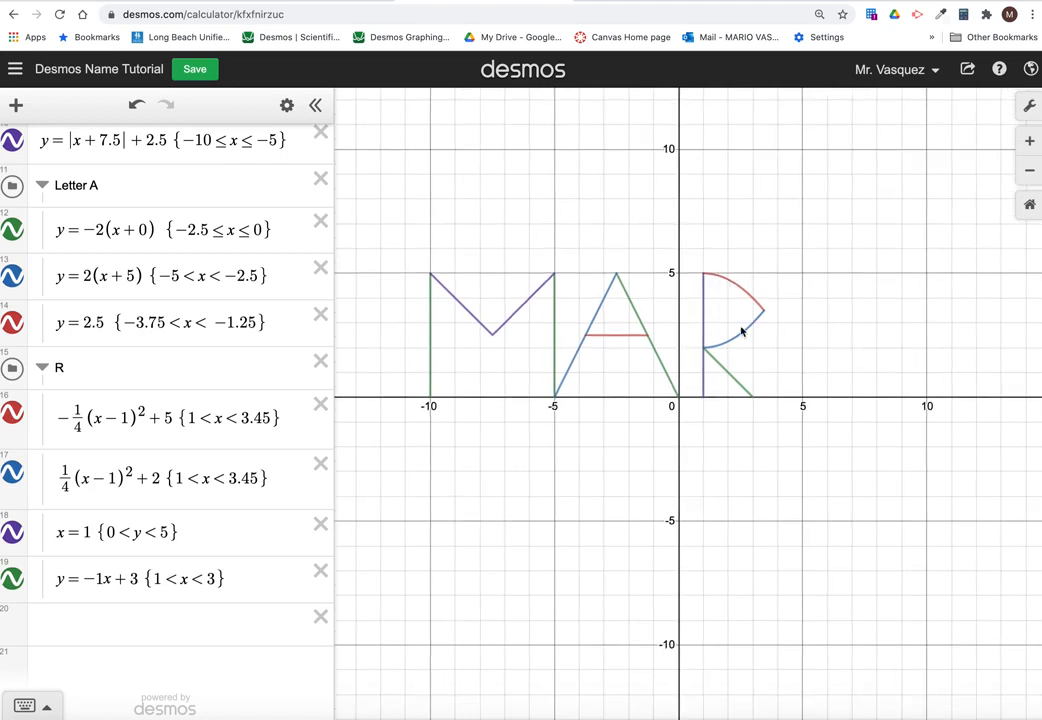
{"action": "left_click", "coordinate": [80, 626]}
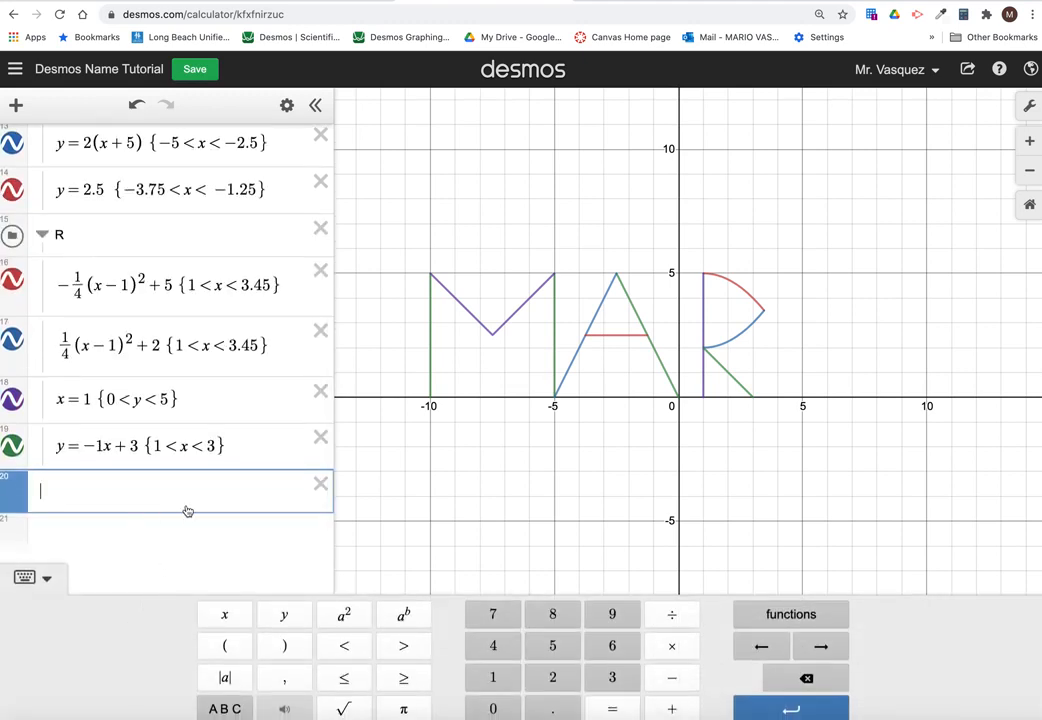
{"action": "type", "text": "x"}
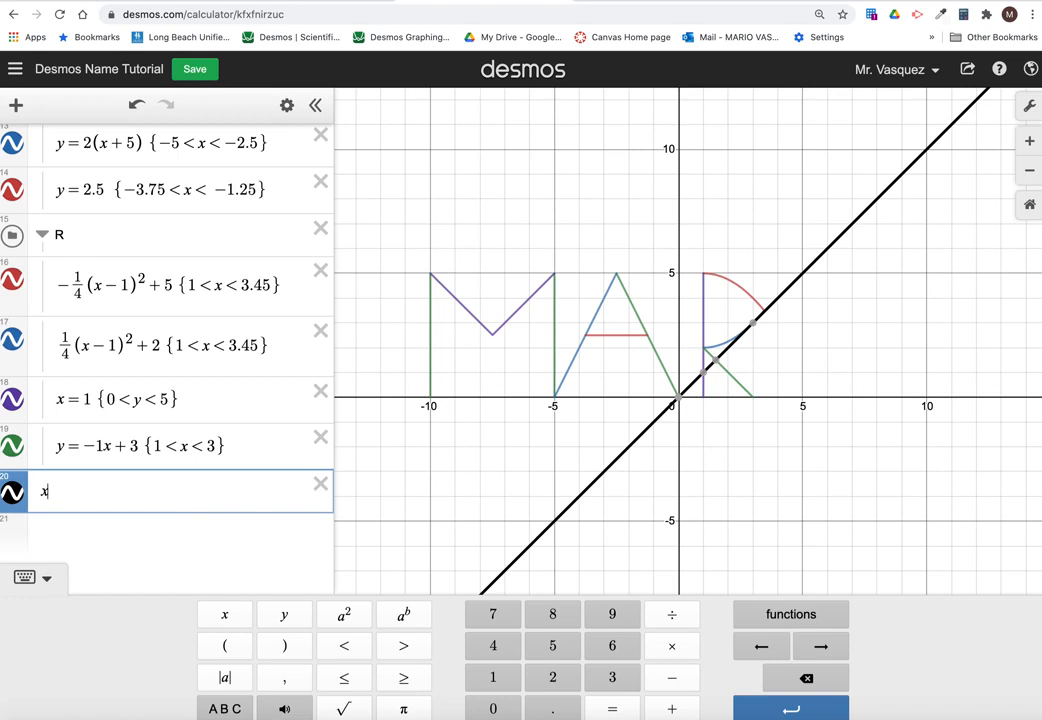
{"action": "type", "text": "^2"}
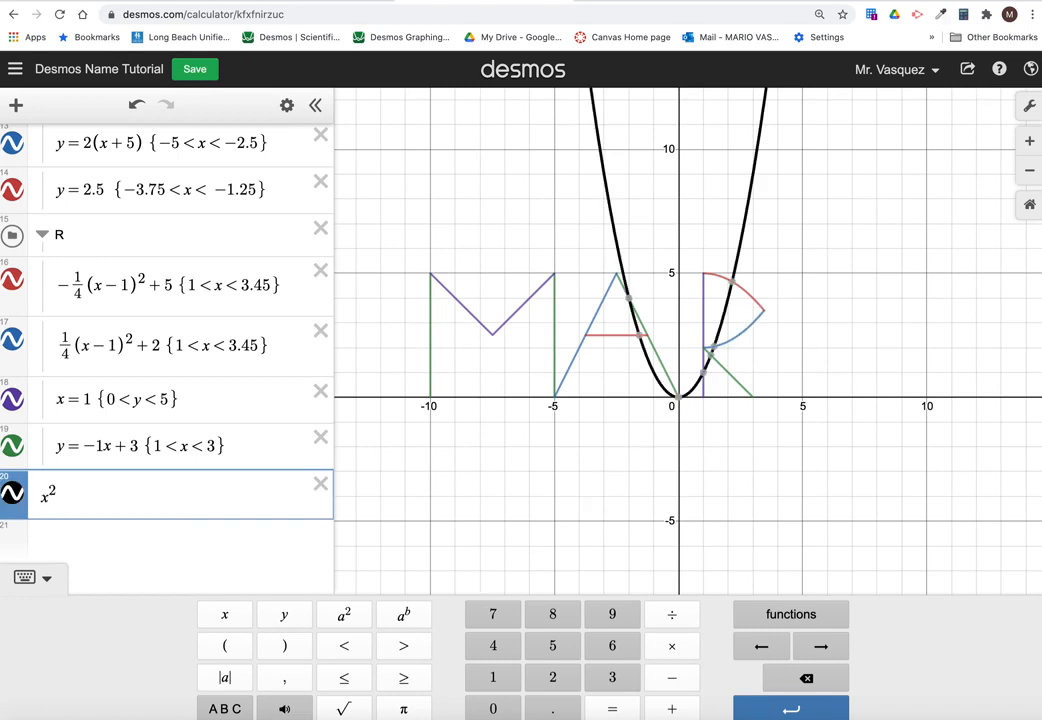
{"action": "type", "text": "+y"}
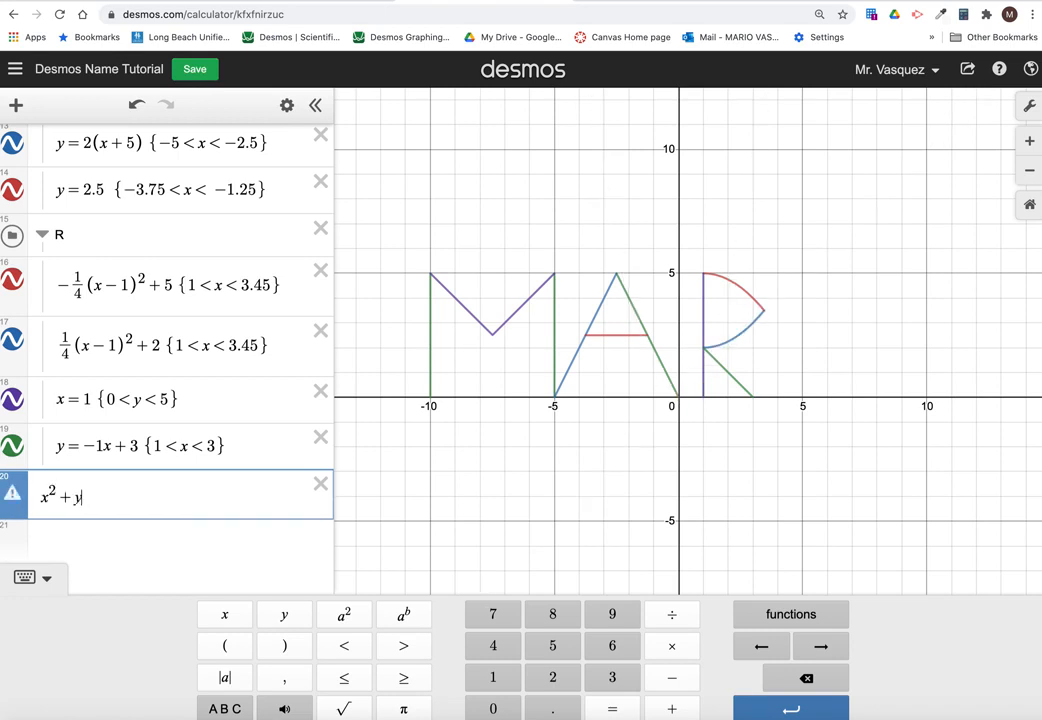
{"action": "type", "text": "^2=9"}
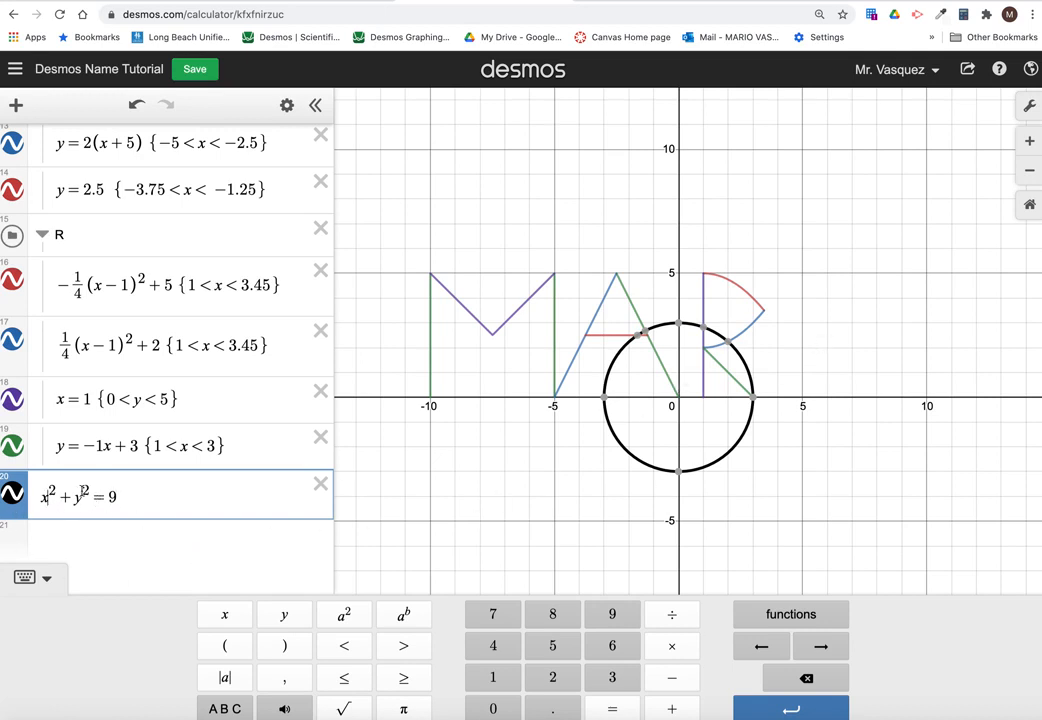
Rewrite the circle's equation as (x − 2)² + (y − 2)² = 9 to shift its center.
{"action": "left_click", "coordinate": [46, 493]}
{"action": "key", "text": "BackSpace"}
{"action": "key", "text": "BackSpace"}
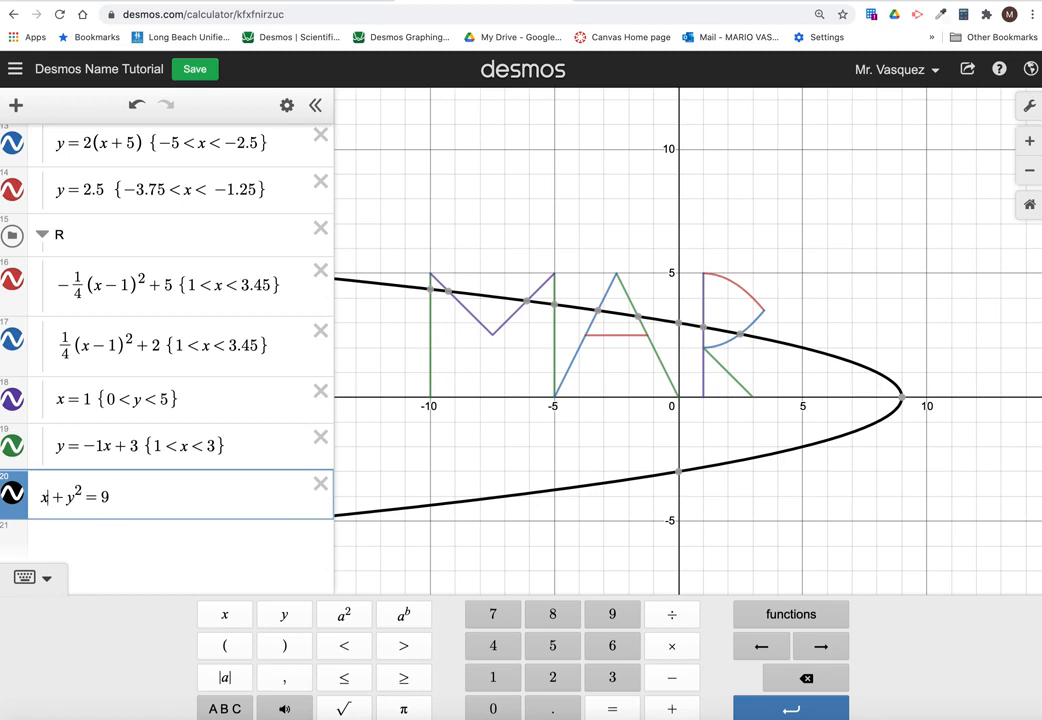
{"action": "type", "text": "-2"}
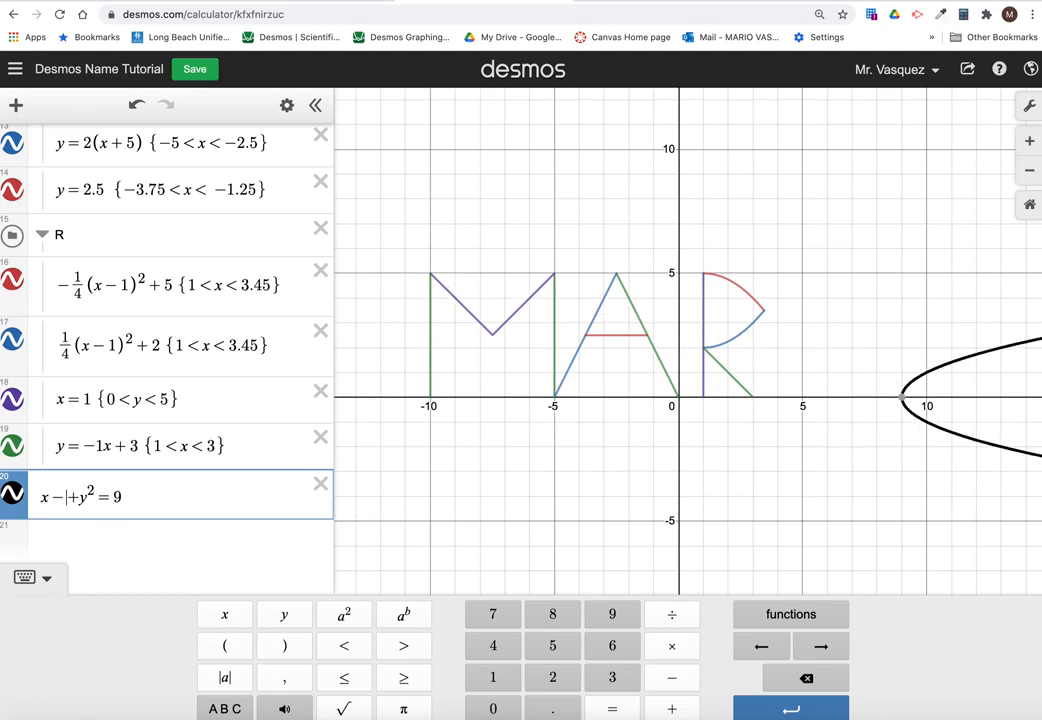
{"action": "type", "text": ")"}
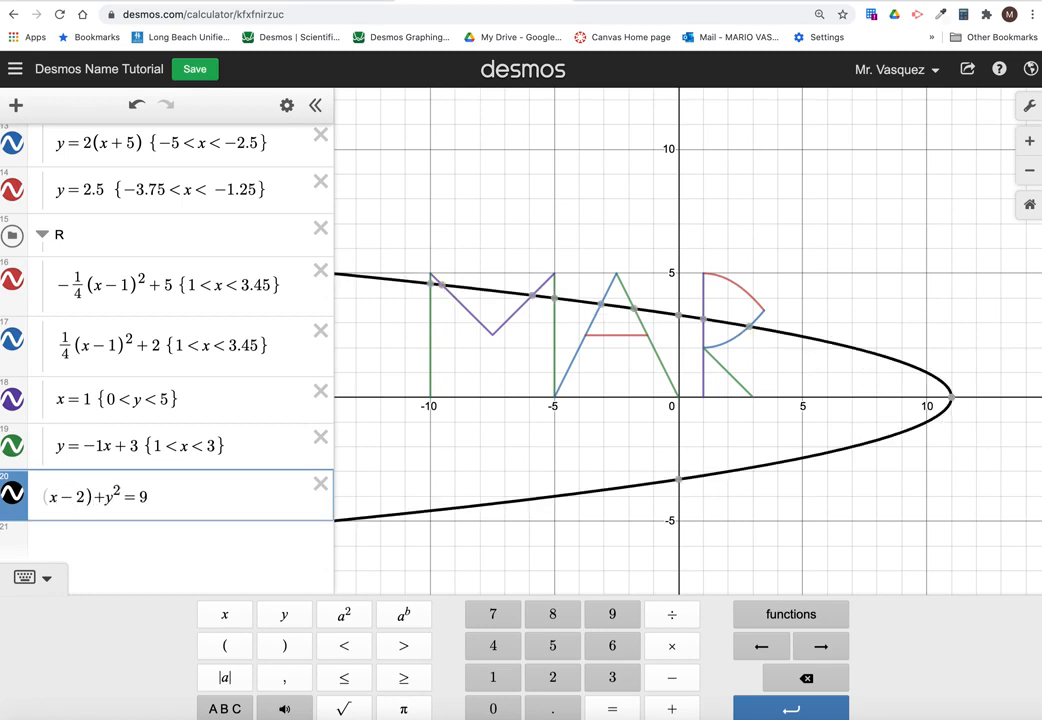
{"action": "type", "text": "^2"}
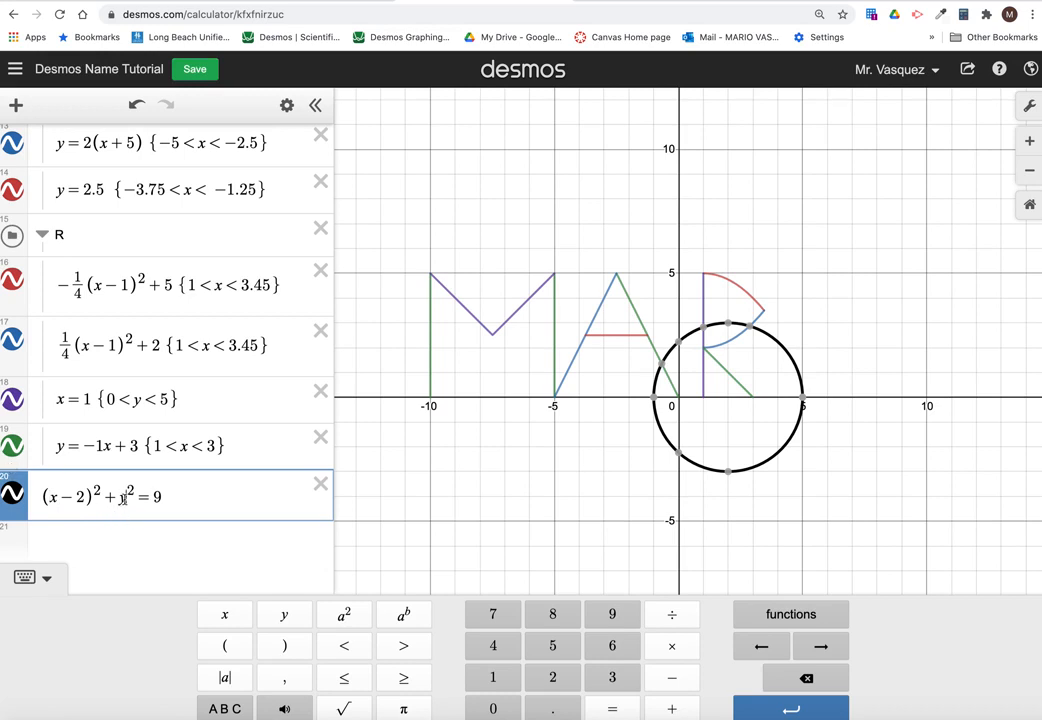
{"action": "double_click", "coordinate": [123, 499]}
{"action": "type", "text": "(y-2y"}
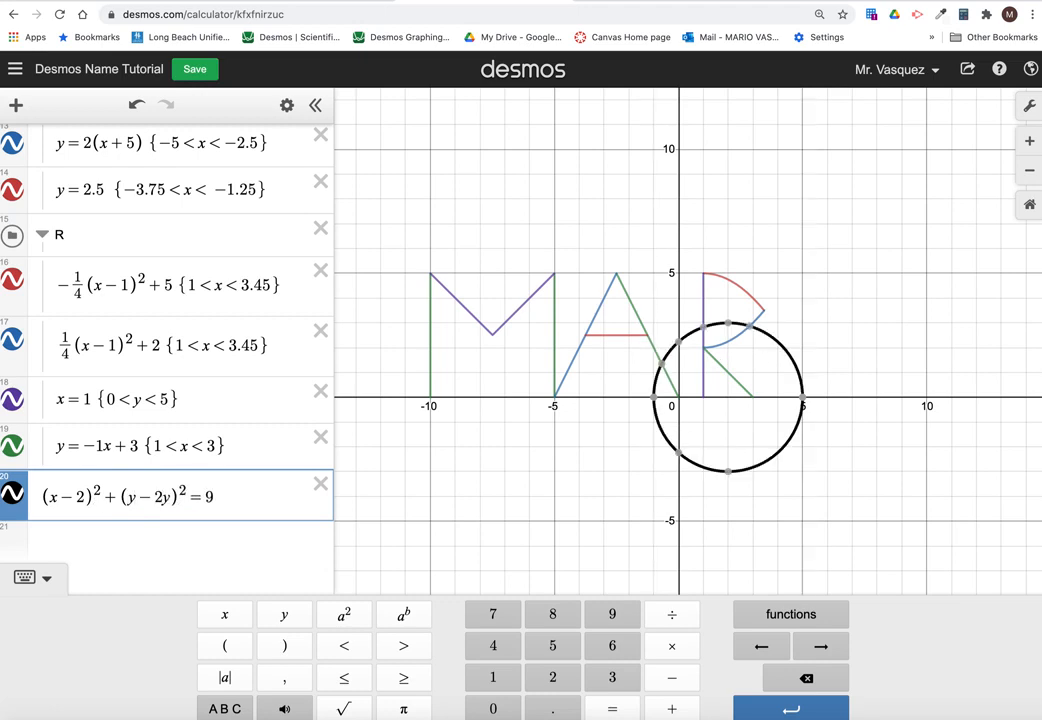
{"action": "key", "text": "Delete"}
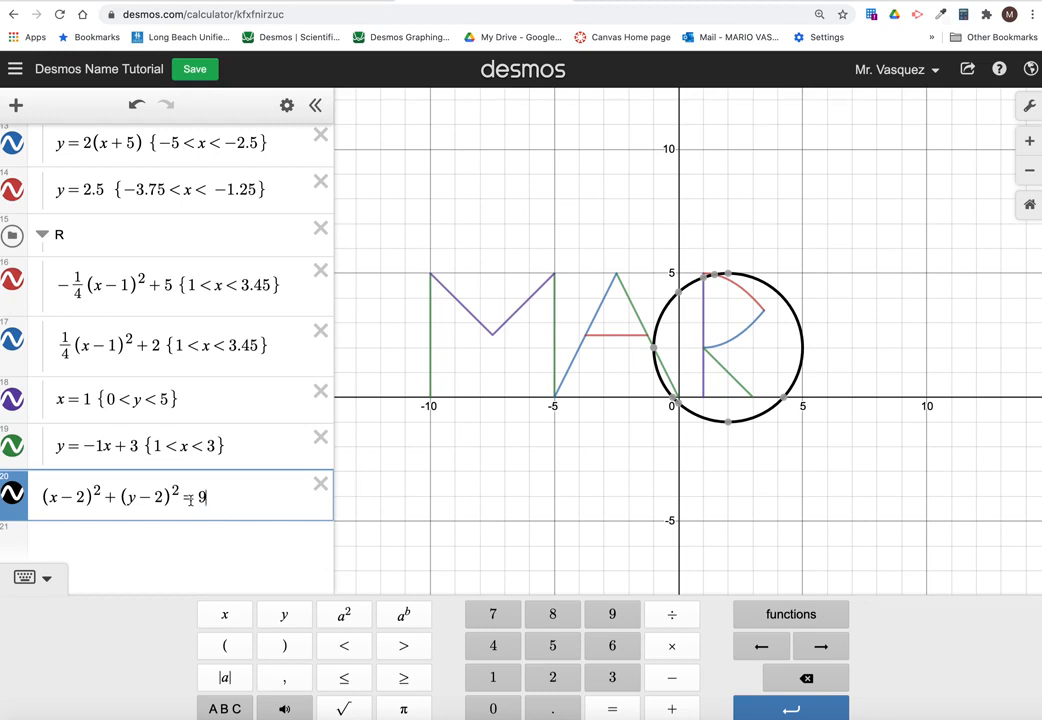
Try 4 for the circle's squared radius, and change it to 6.
{"action": "key", "text": "BackSpace"}
{"action": "type", "text": "4"}
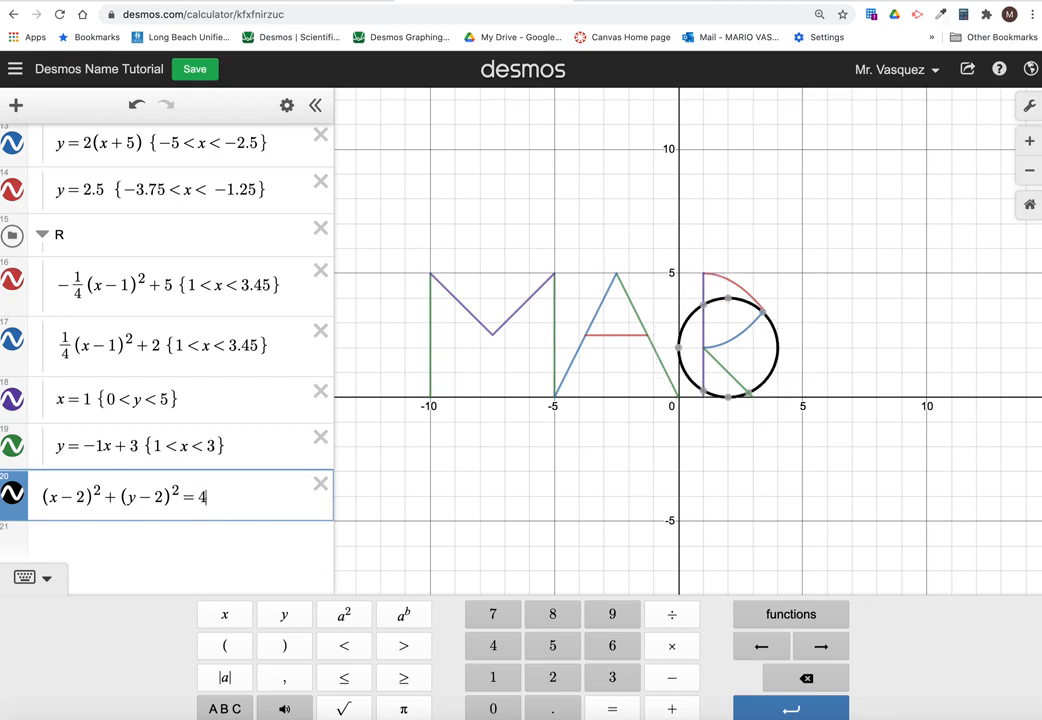
{"action": "key", "text": "BackSpace"}
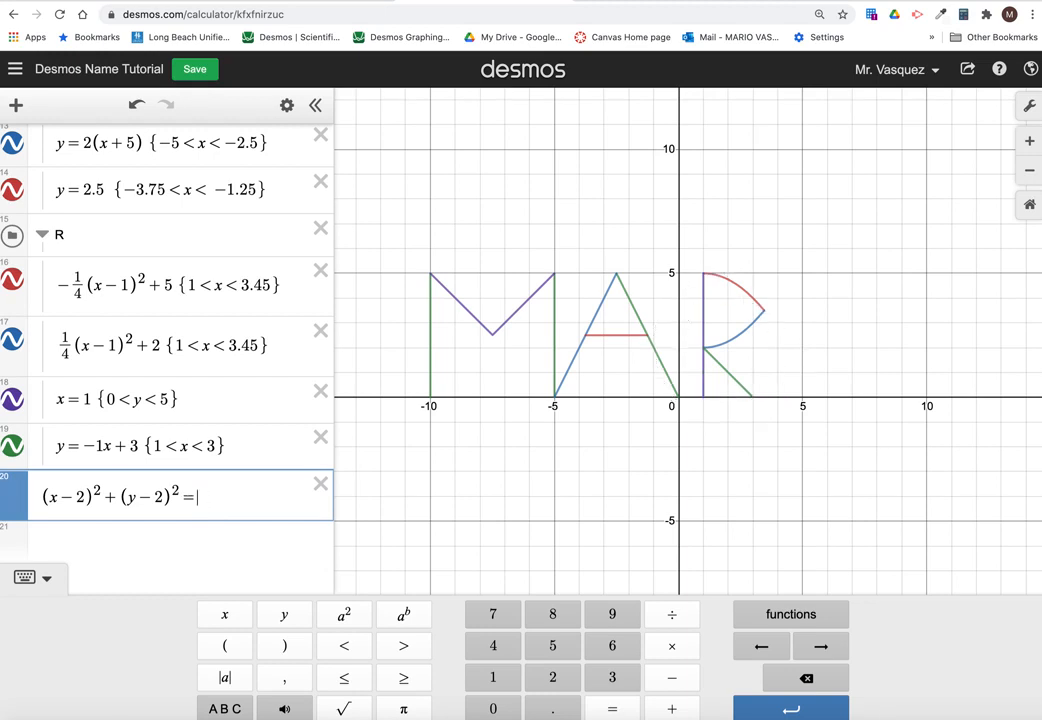
{"action": "type", "text": "6"}
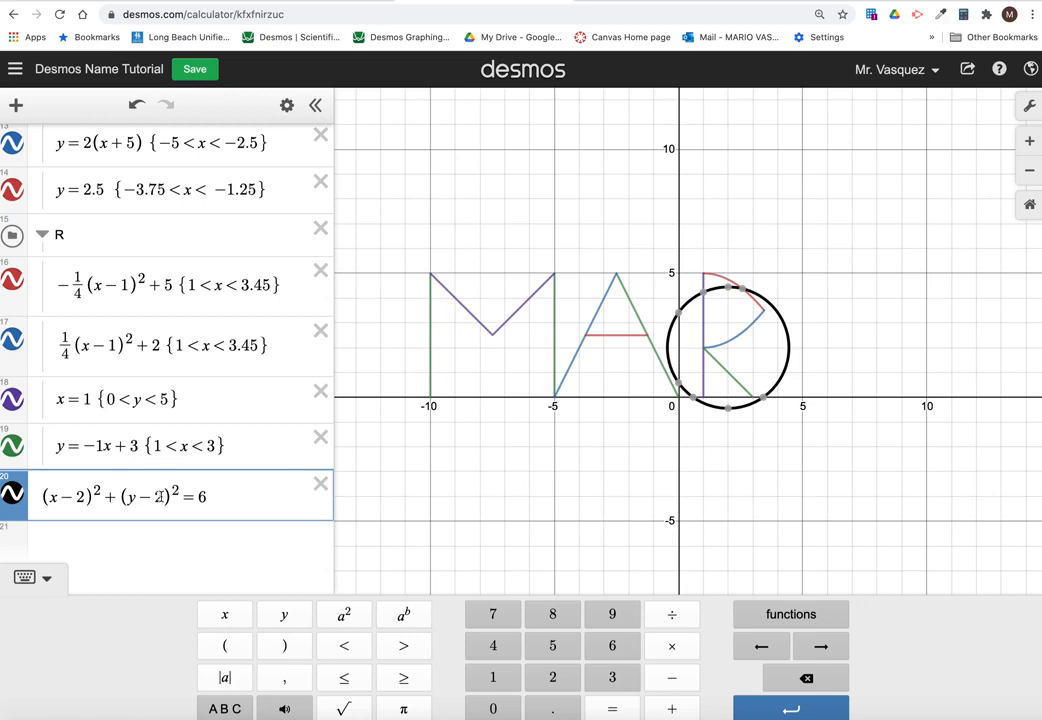
Try 3 for the y-coordinate of the circle's center, and change it to 2.5.
{"action": "key", "text": "BackSpace"}
{"action": "type", "text": "3"}
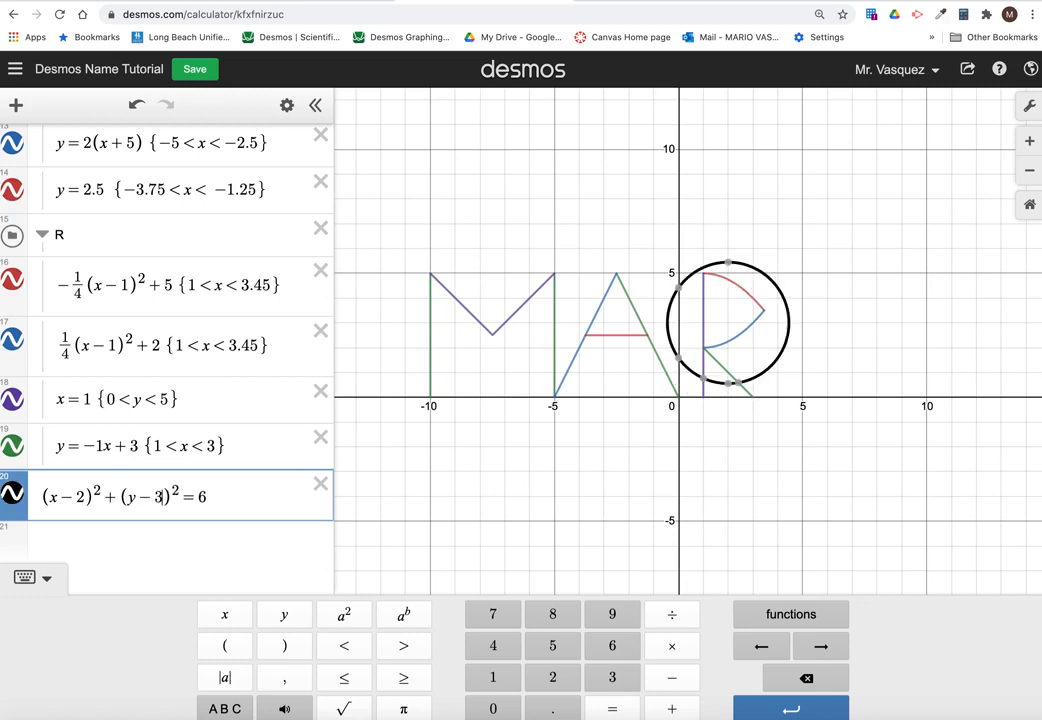
{"action": "key", "text": "BackSpace"}
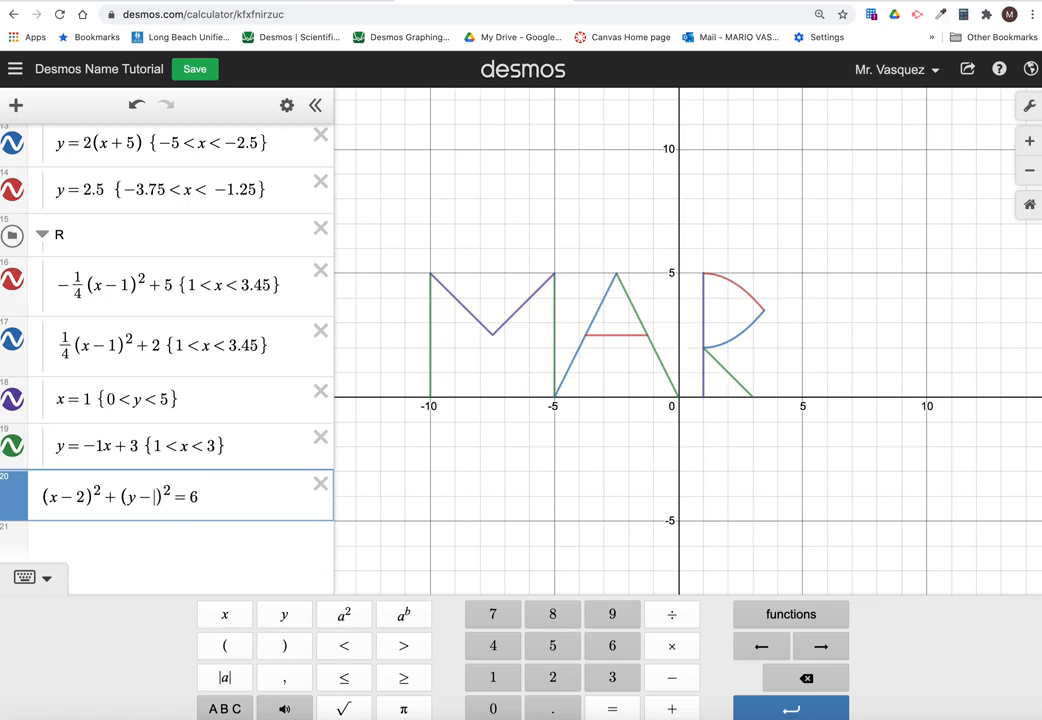
{"action": "type", "text": "2.5"}
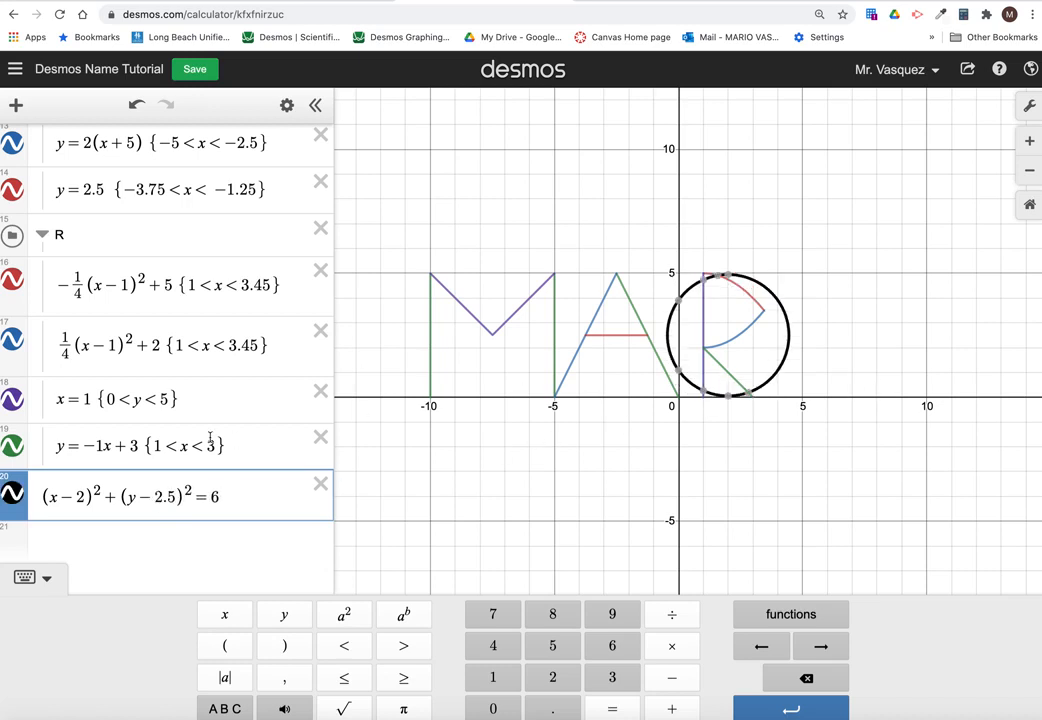
Try 4, 5 and 6 for the x-coordinate of the circle's center, and settle on 8.
{"action": "double_click", "coordinate": [80, 497]}
{"action": "type", "text": "4"}
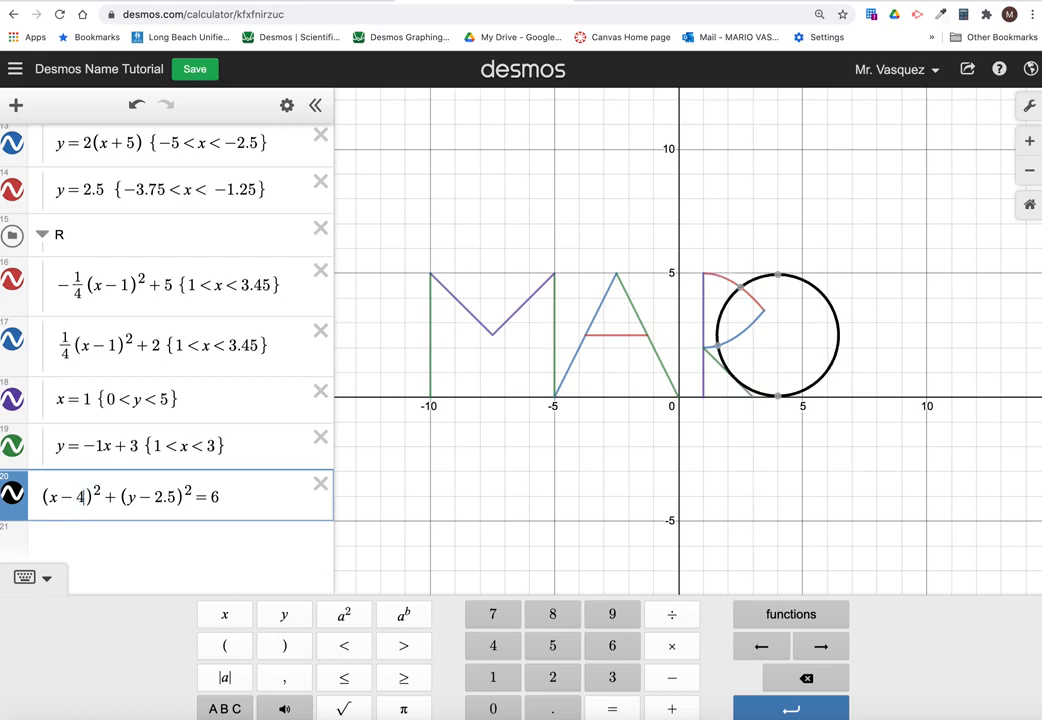
{"action": "key", "text": "BackSpace"}
{"action": "type", "text": "5"}
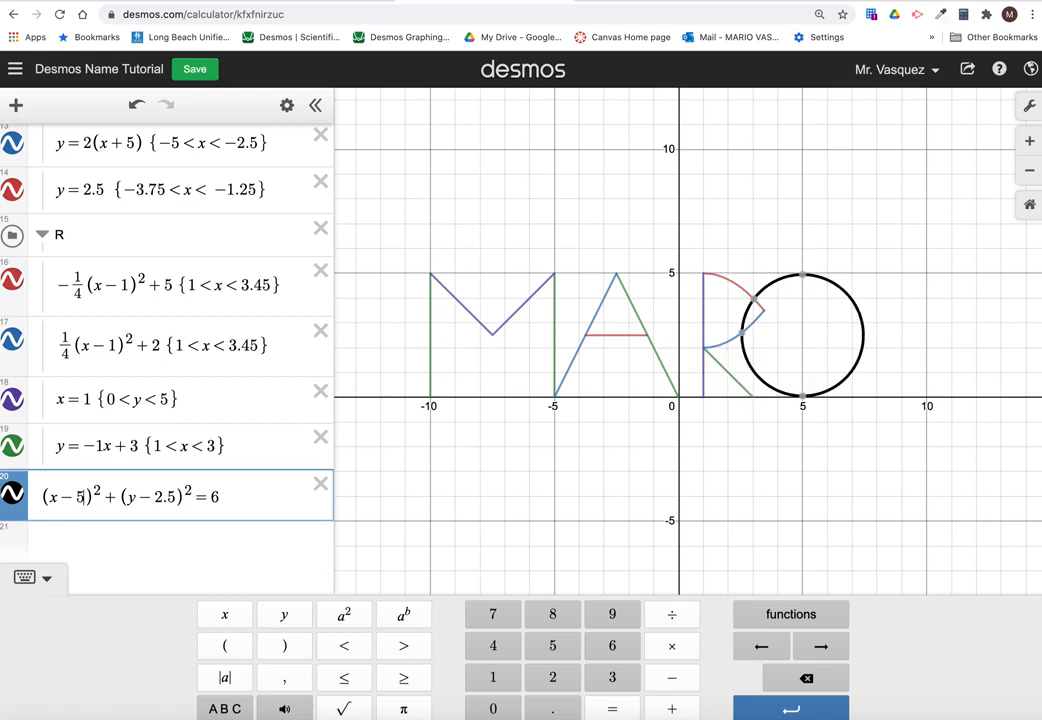
{"action": "key", "text": "BackSpace"}
{"action": "type", "text": "6"}
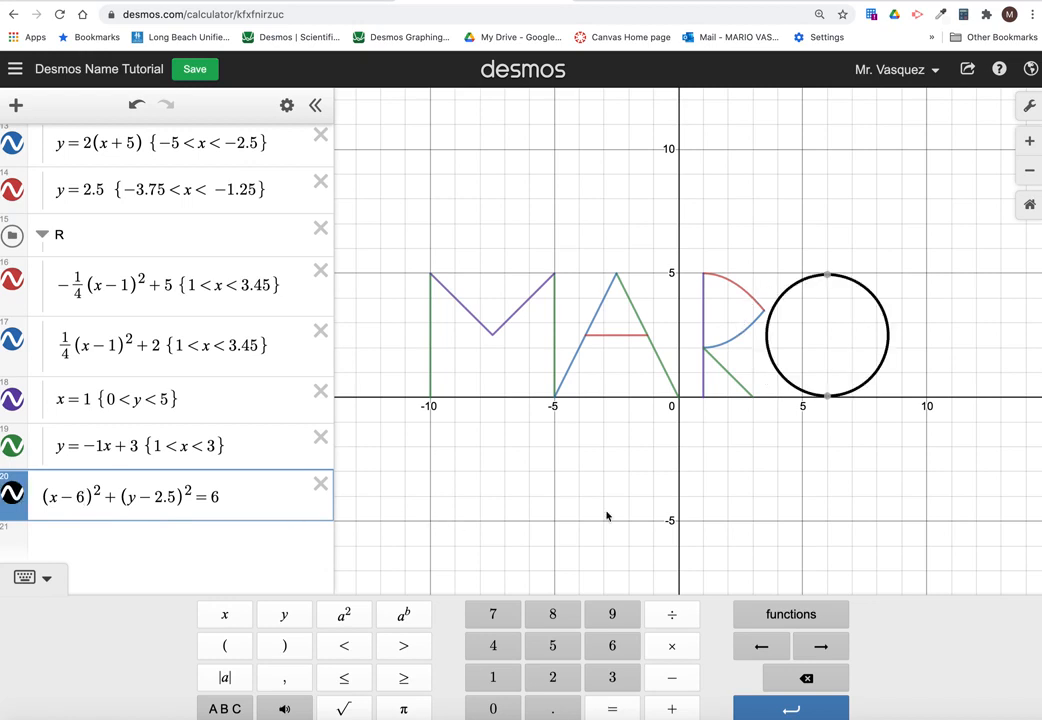
{"action": "left_click", "coordinate": [847, 463]}
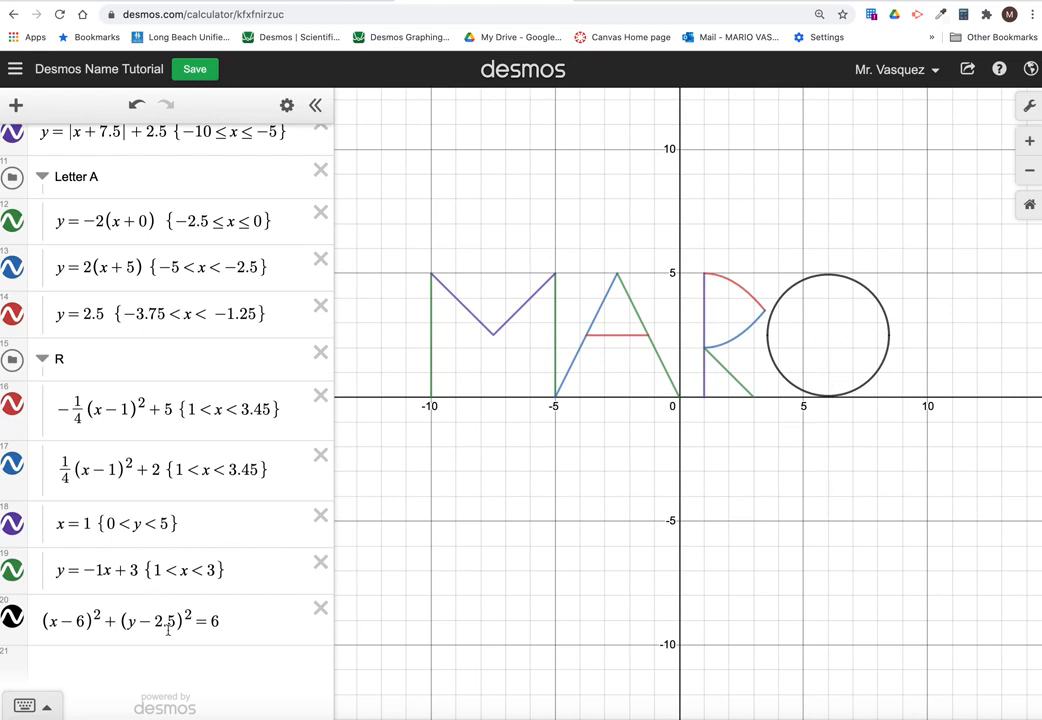
{"action": "left_click", "coordinate": [80, 621]}
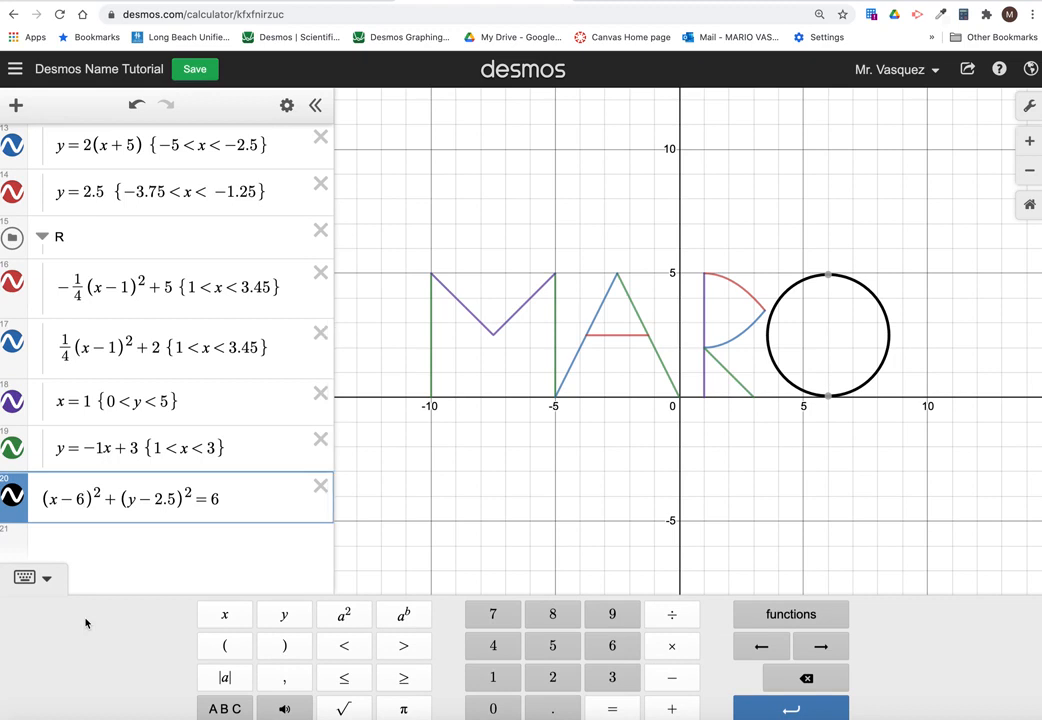
{"action": "key", "text": "BackSpace"}
{"action": "type", "text": "8"}
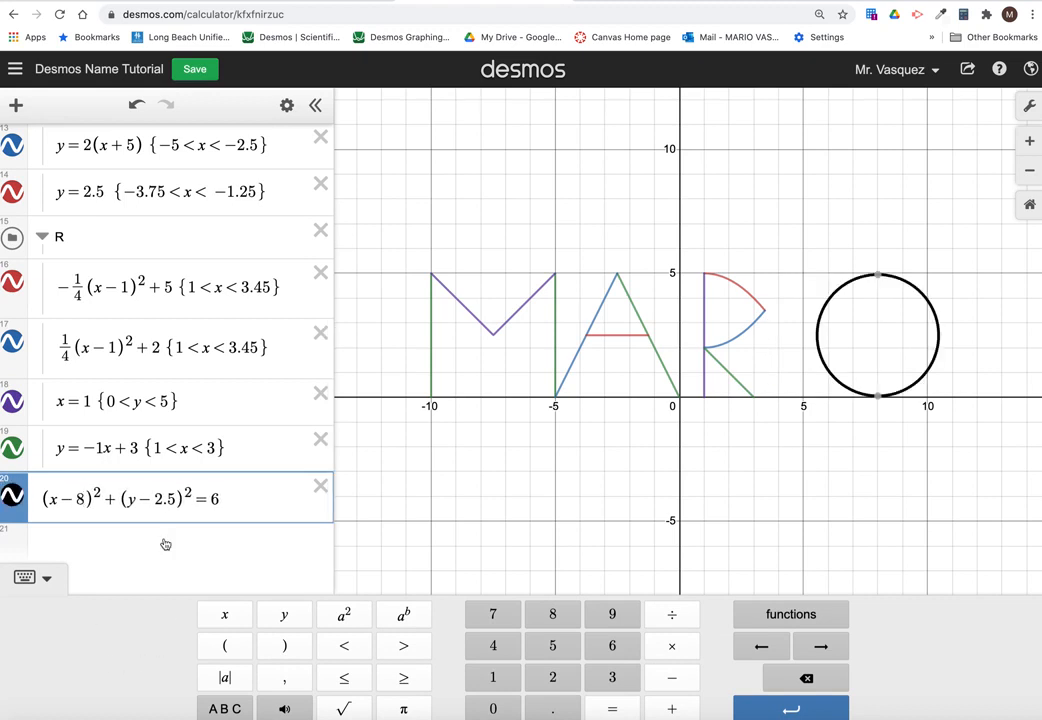
Copy the R's stem equation x = 1 {0 < y < 5} into a new expression and change it to x = 4.
{"action": "left_click", "coordinate": [195, 540]}
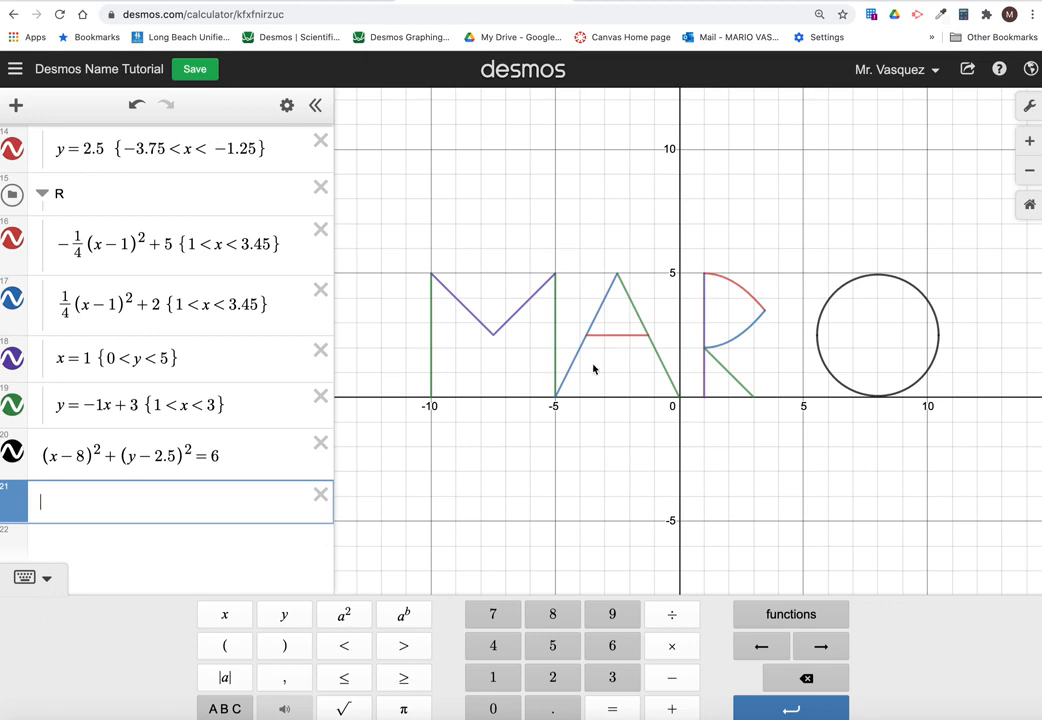
{"action": "left_click", "coordinate": [704, 322]}
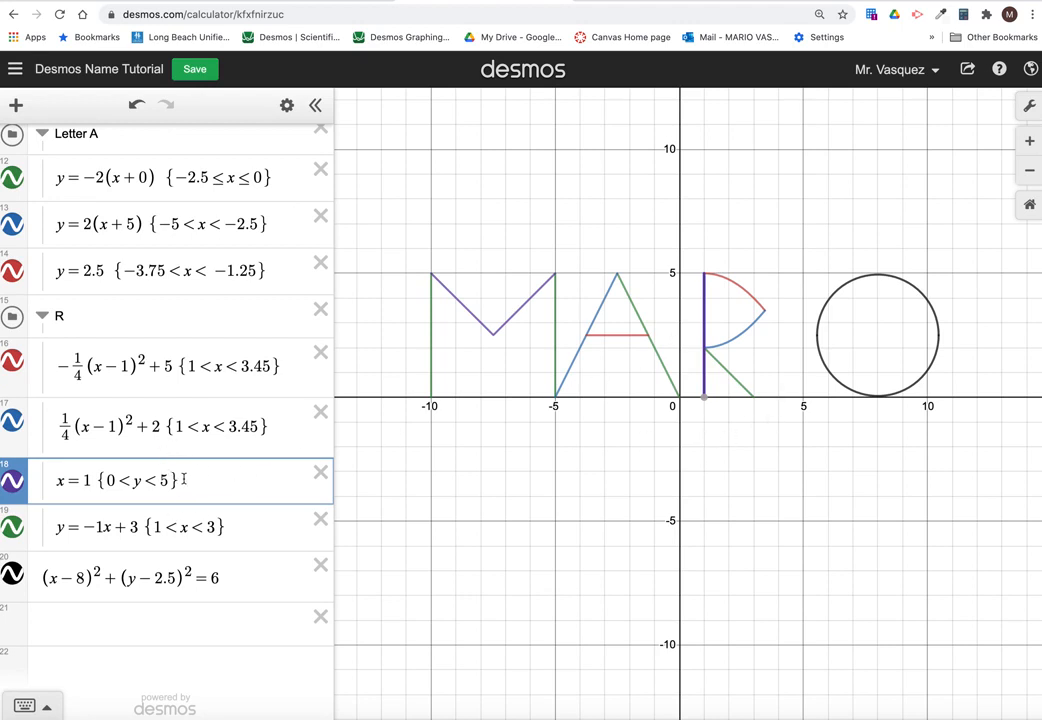
{"action": "left_click_drag", "start_coordinate": [183, 480], "coordinate": [57, 476]}
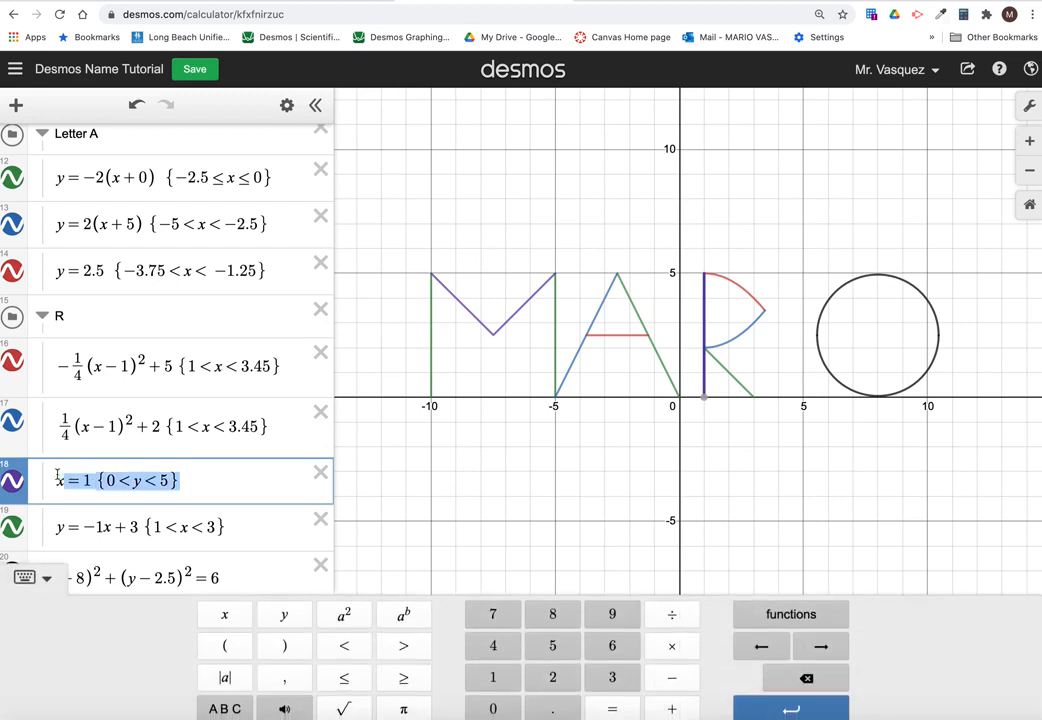
{"action": "scroll", "coordinate": [112, 485], "scroll_direction": "down", "scroll_amount": 3}
{"action": "left_click", "coordinate": [112, 493]}
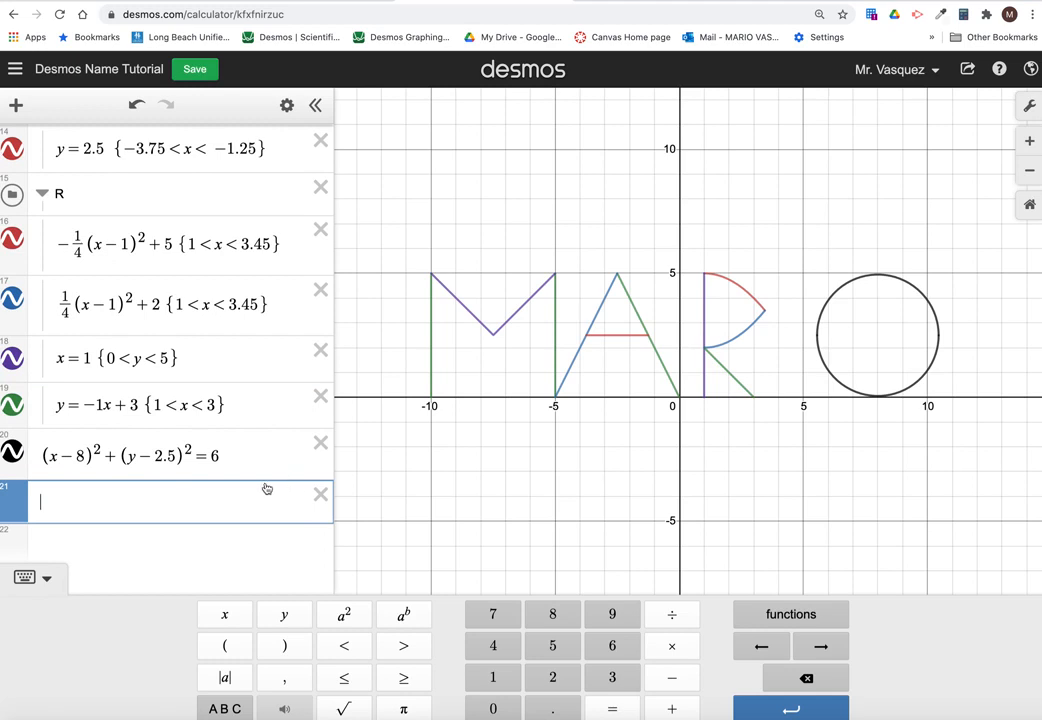
{"action": "type", "text": "x = 1 {0 < y < 5}"}
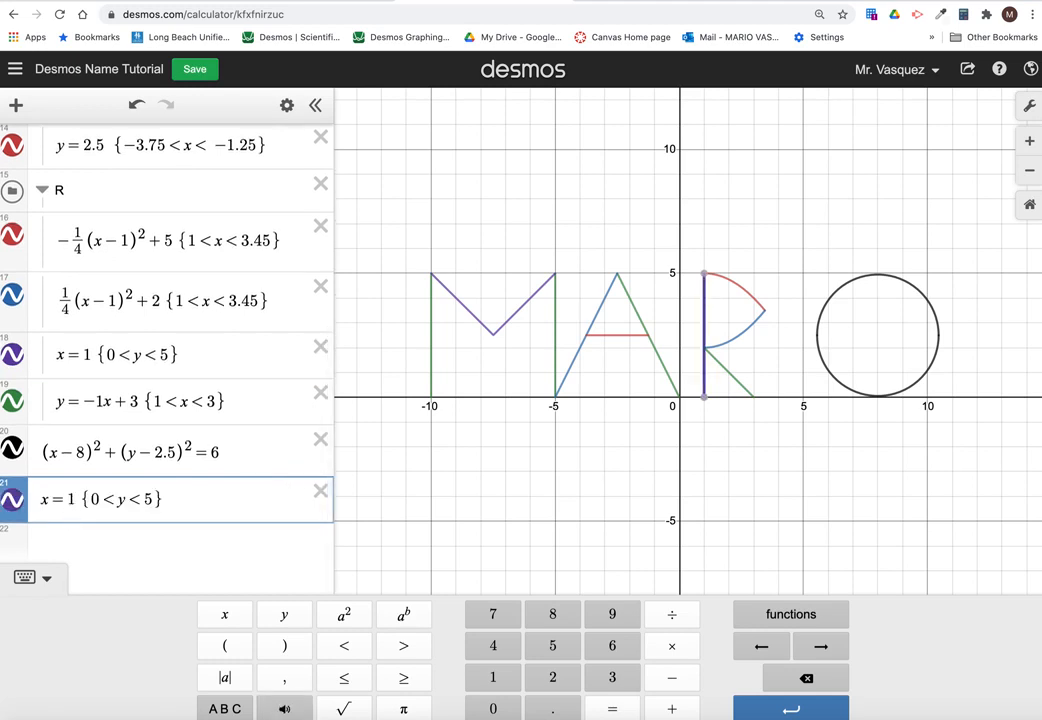
{"action": "key", "text": "BackSpace"}
{"action": "type", "text": "4"}
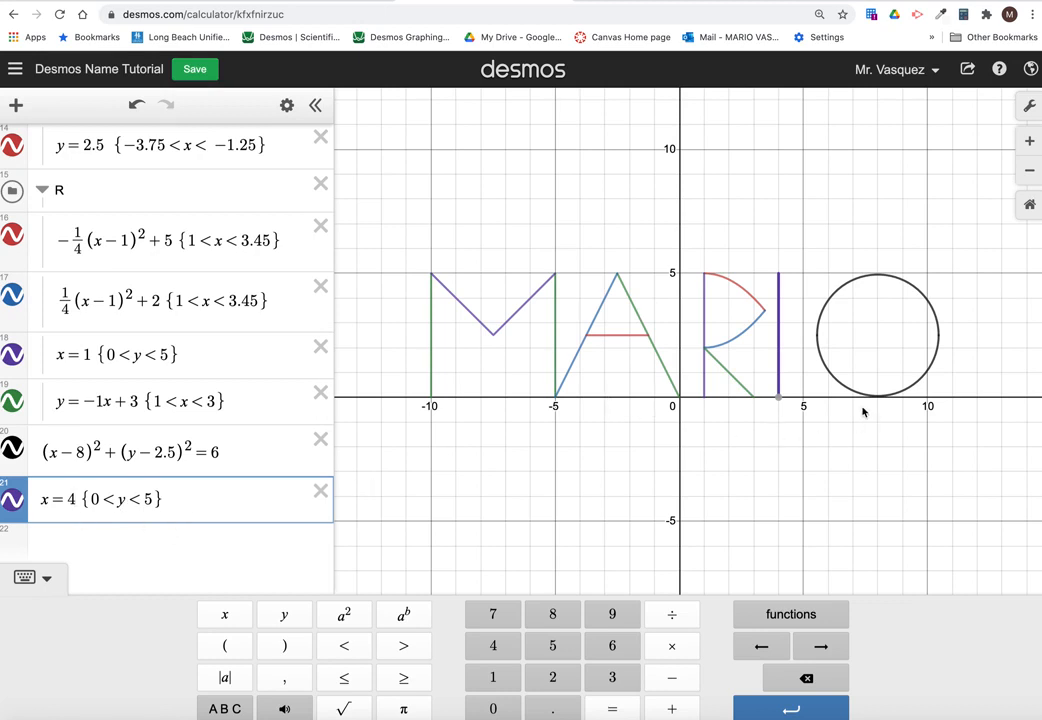
{"action": "left_click", "coordinate": [885, 283]}
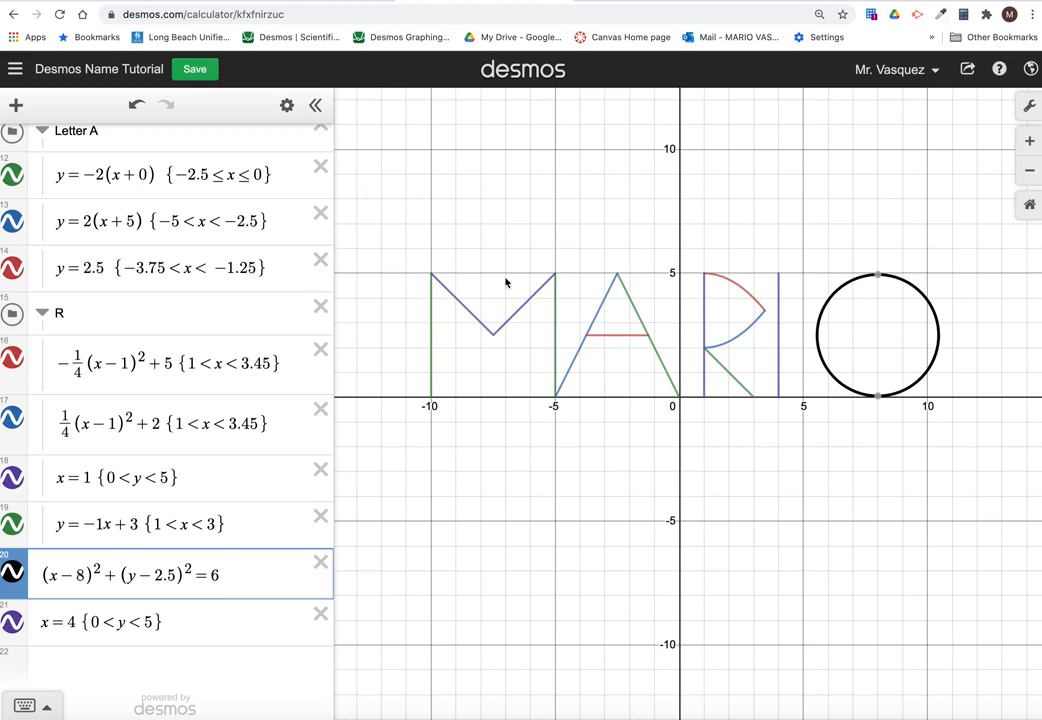
{"action": "scroll", "coordinate": [554, 333], "scroll_direction": "up", "scroll_amount": 2}
{"action": "scroll", "coordinate": [703, 252], "scroll_direction": "down", "scroll_amount": 4}
{"action": "scroll", "coordinate": [703, 252], "scroll_direction": "down", "scroll_amount": 1}
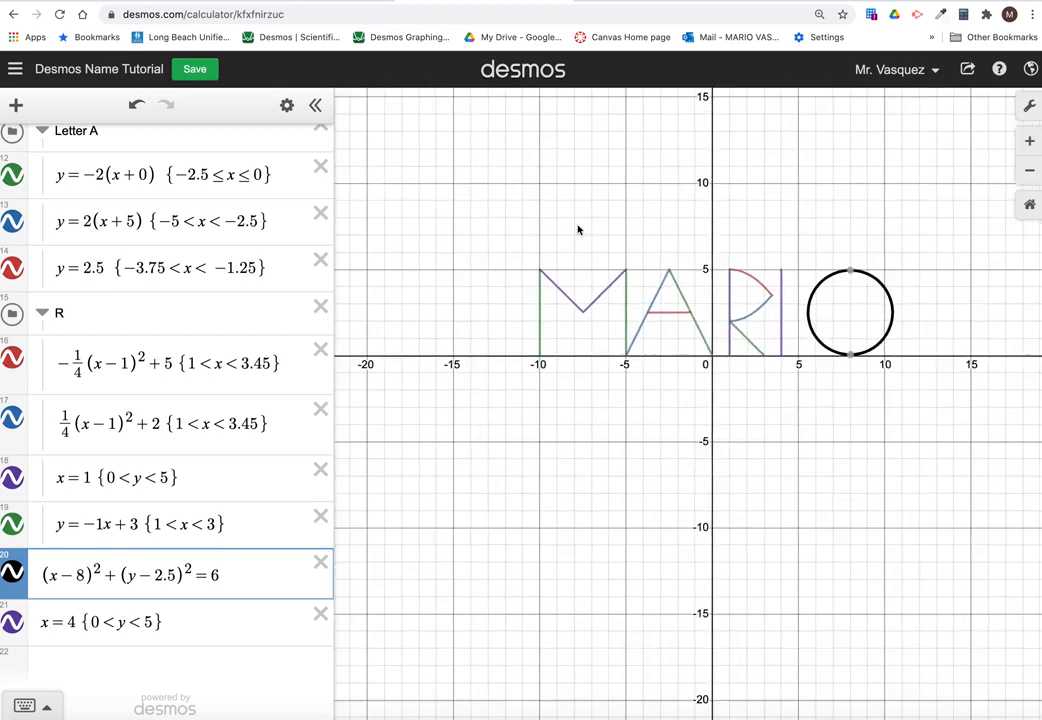
{"action": "scroll", "coordinate": [700, 223], "scroll_direction": "up", "scroll_amount": 2}
{"action": "left_click_drag", "start_coordinate": [886, 223], "coordinate": [854, 233]}
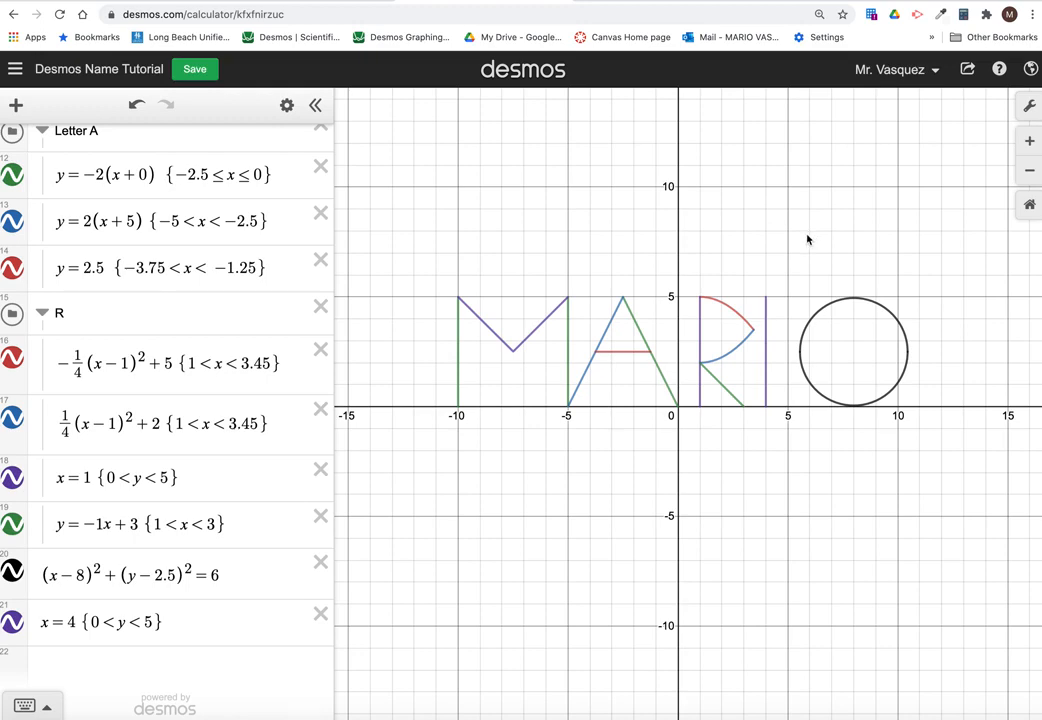
{"action": "left_click_drag", "start_coordinate": [775, 230], "coordinate": [812, 191]}
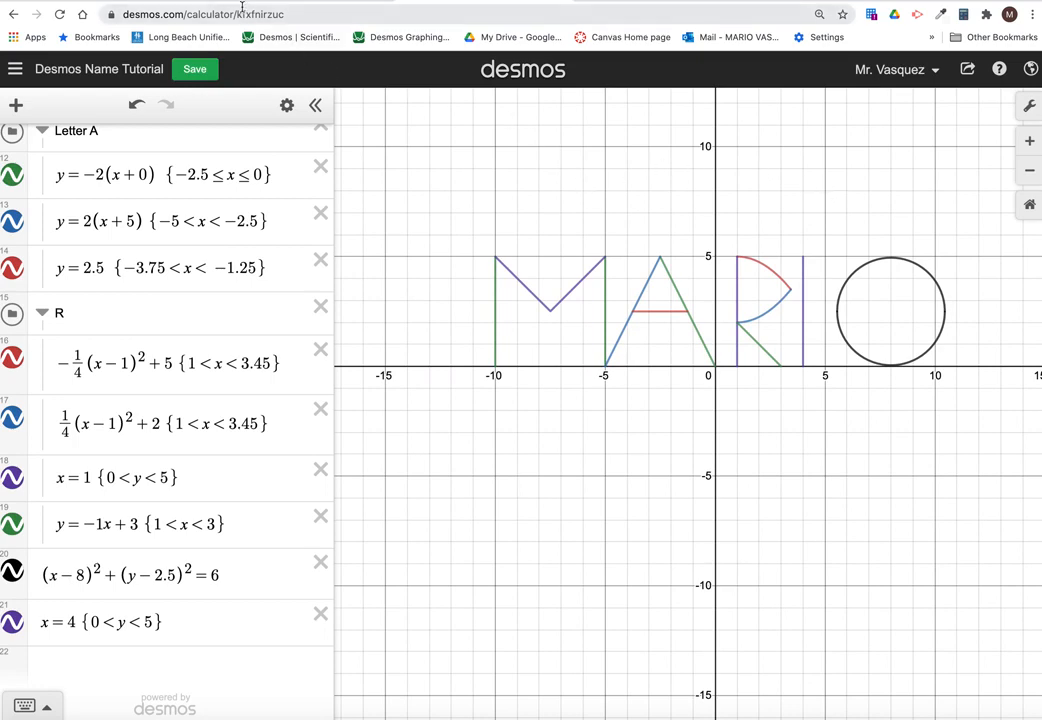
Switch to the Canvas assignment page, go to the course home page and enter Student View.
{"action": "left_click_drag", "start_coordinate": [468, 163], "coordinate": [428, 194]}
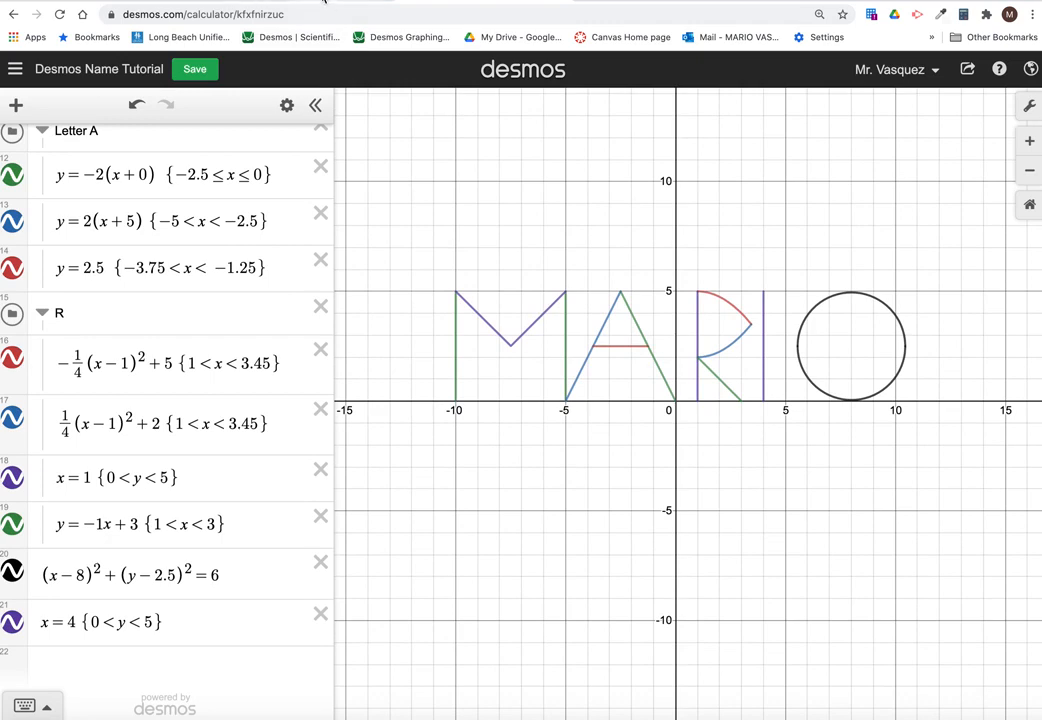
{"action": "left_click", "coordinate": [300, 0]}
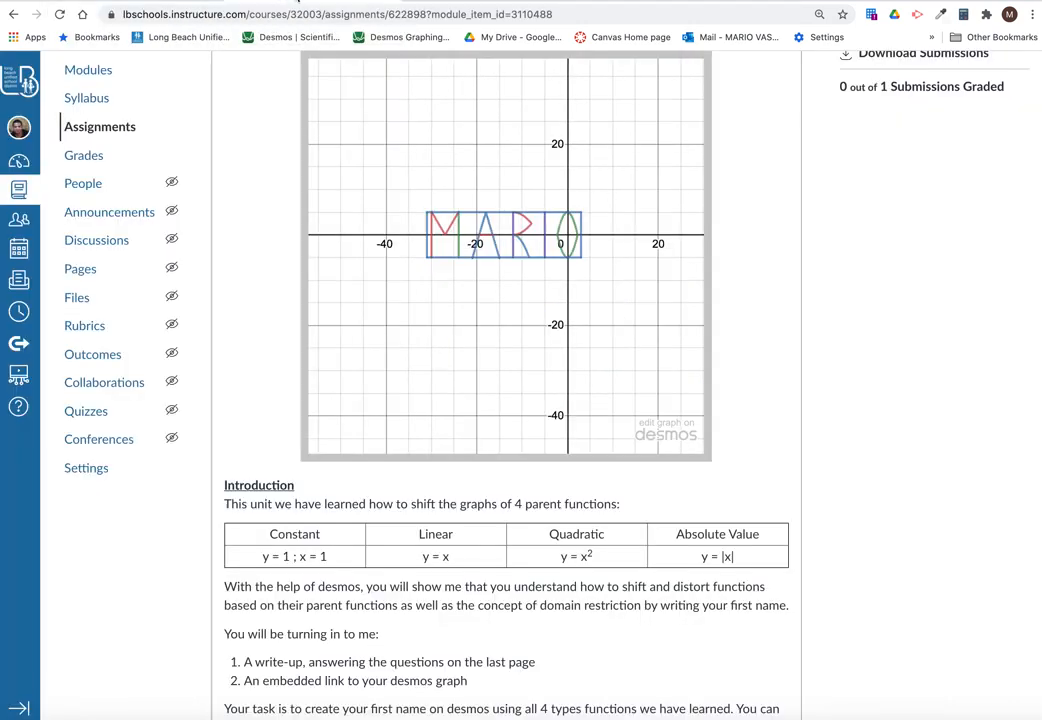
{"action": "scroll", "coordinate": [775, 235], "scroll_direction": "up", "scroll_amount": 3}
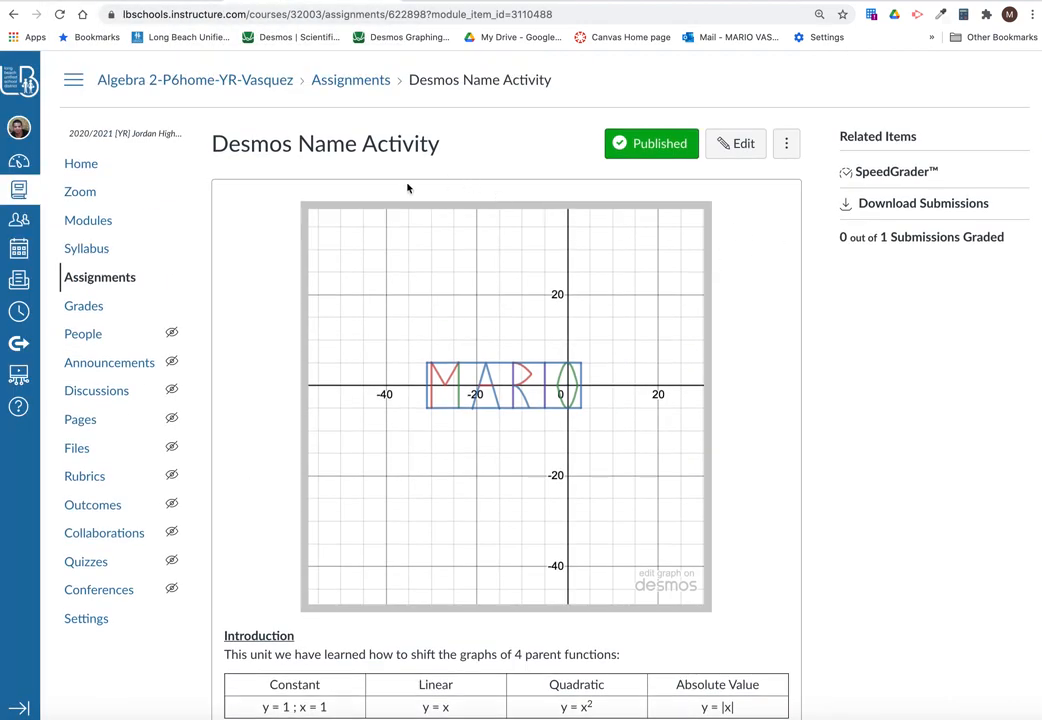
{"action": "scroll", "coordinate": [267, 209], "scroll_direction": "down", "scroll_amount": 2}
{"action": "scroll", "coordinate": [500, 205], "scroll_direction": "up", "scroll_amount": 1}
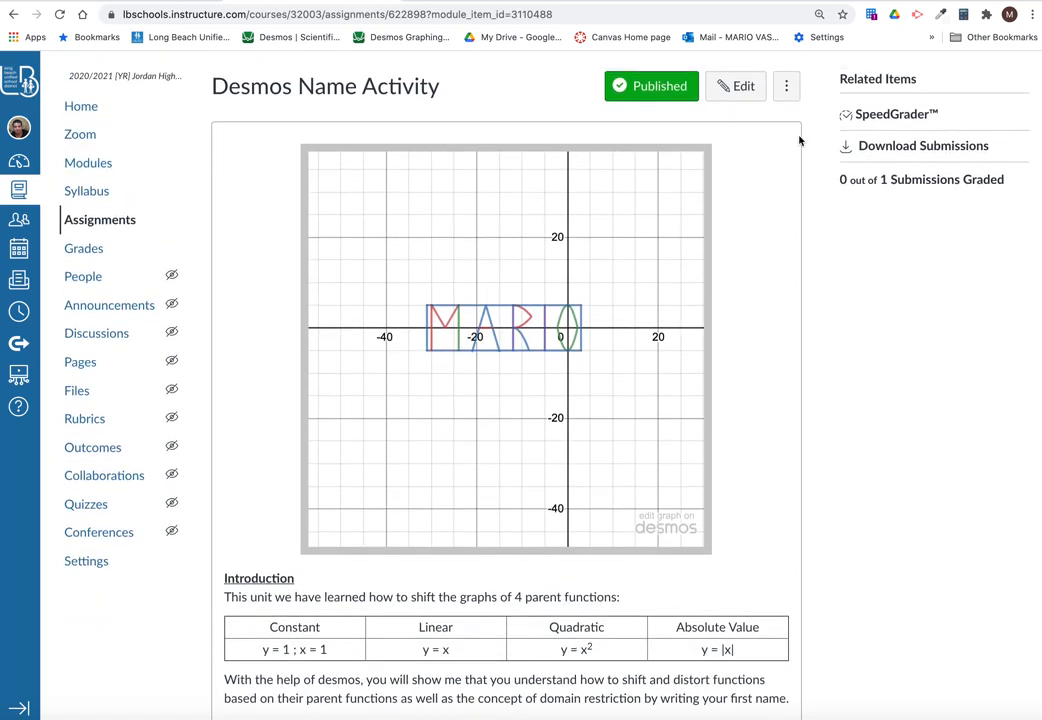
{"action": "left_click", "coordinate": [87, 110]}
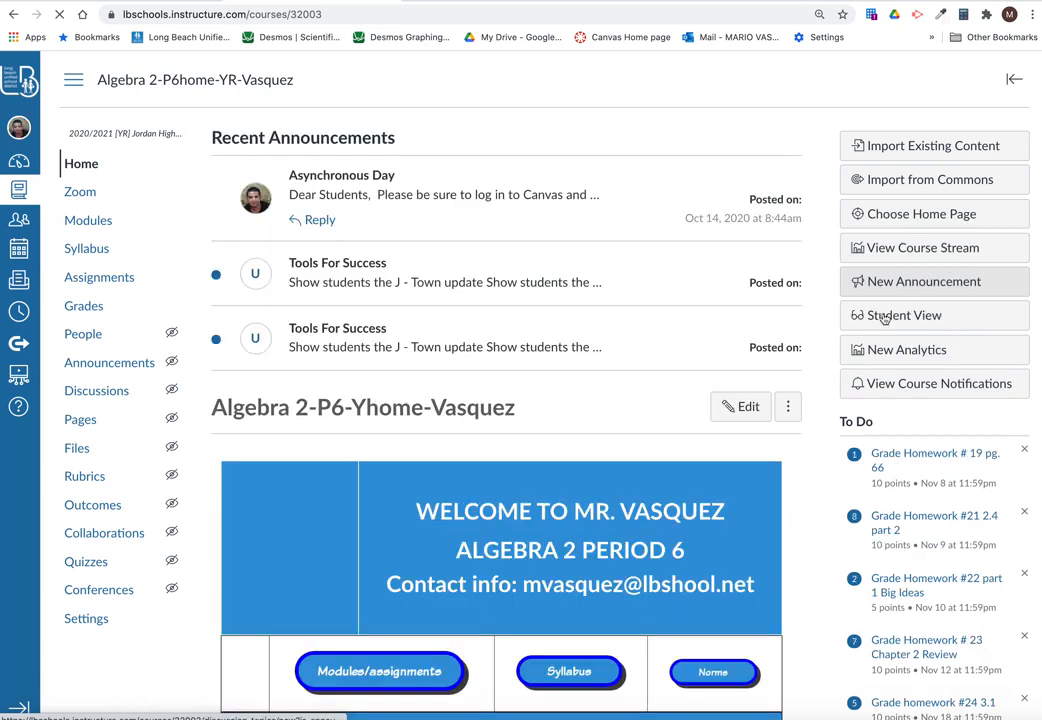
{"action": "left_click", "coordinate": [907, 328]}
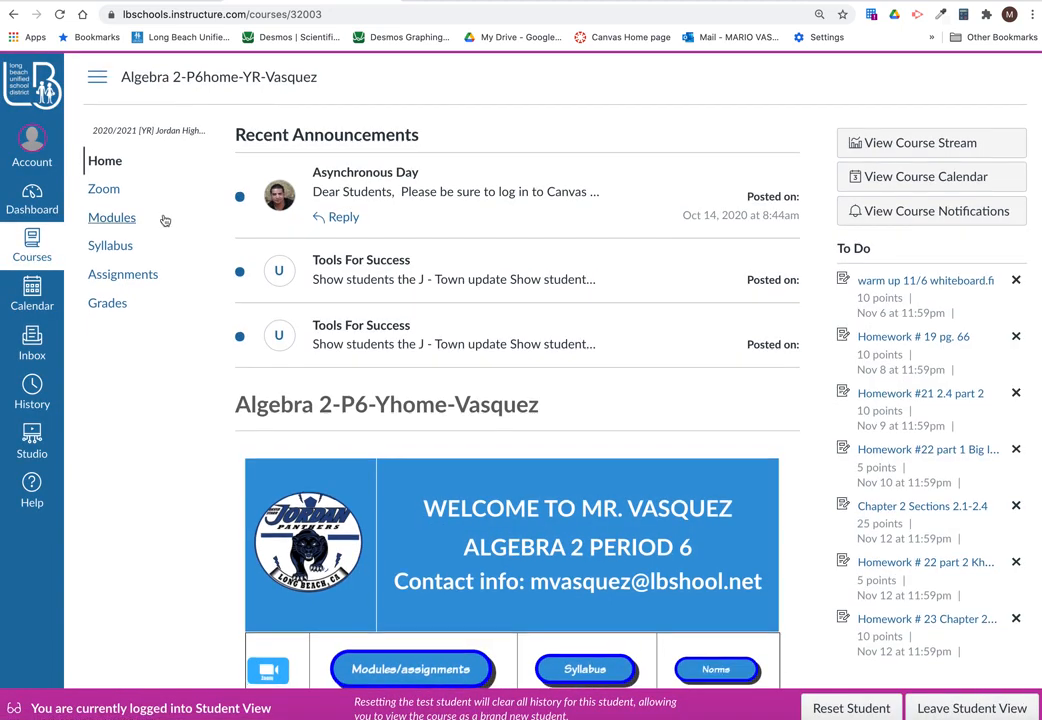
Open the Desmos Name Activity assignment from the course modules and start a re-submission.
{"action": "left_click", "coordinate": [103, 220]}
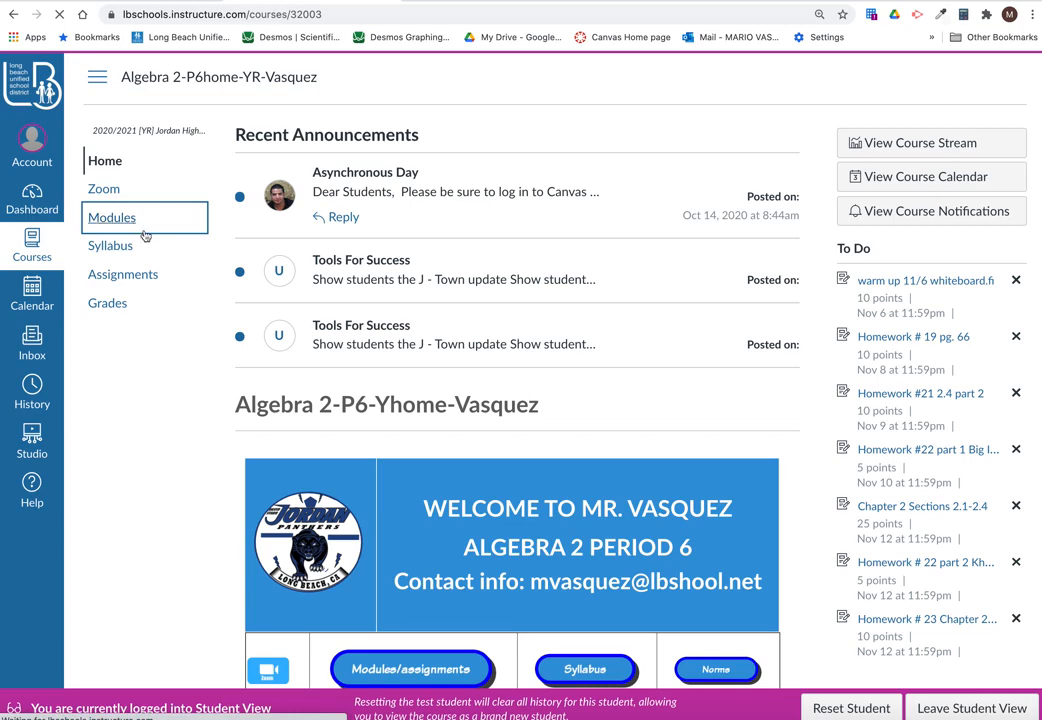
{"action": "scroll", "coordinate": [493, 255], "scroll_direction": "down", "scroll_amount": 5}
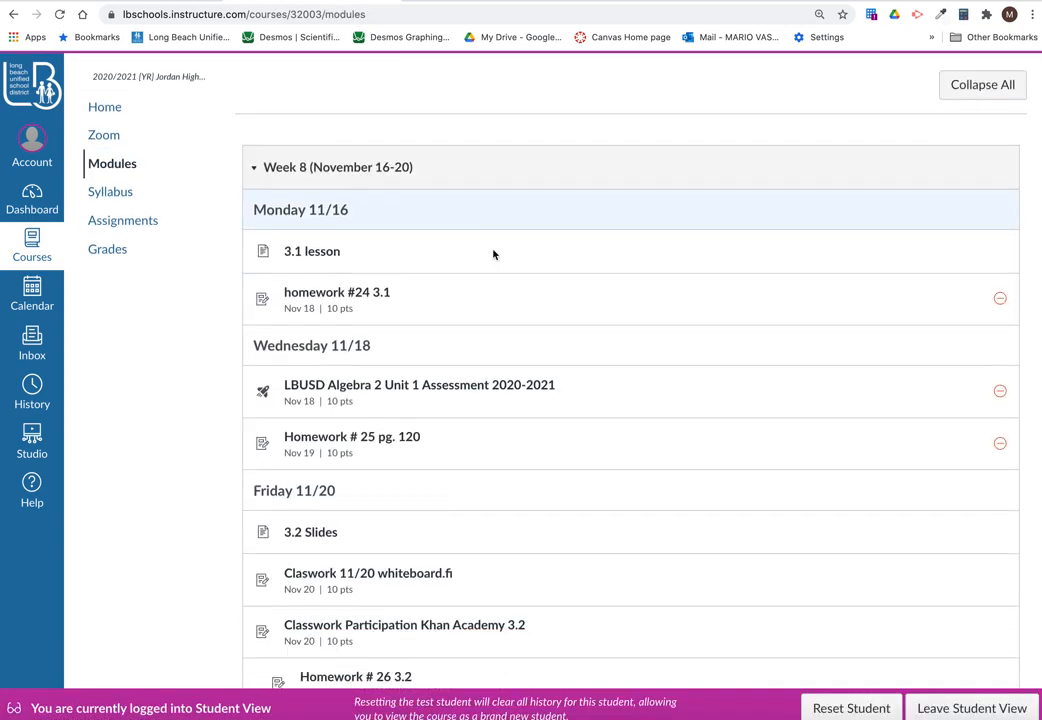
{"action": "left_click", "coordinate": [388, 291]}
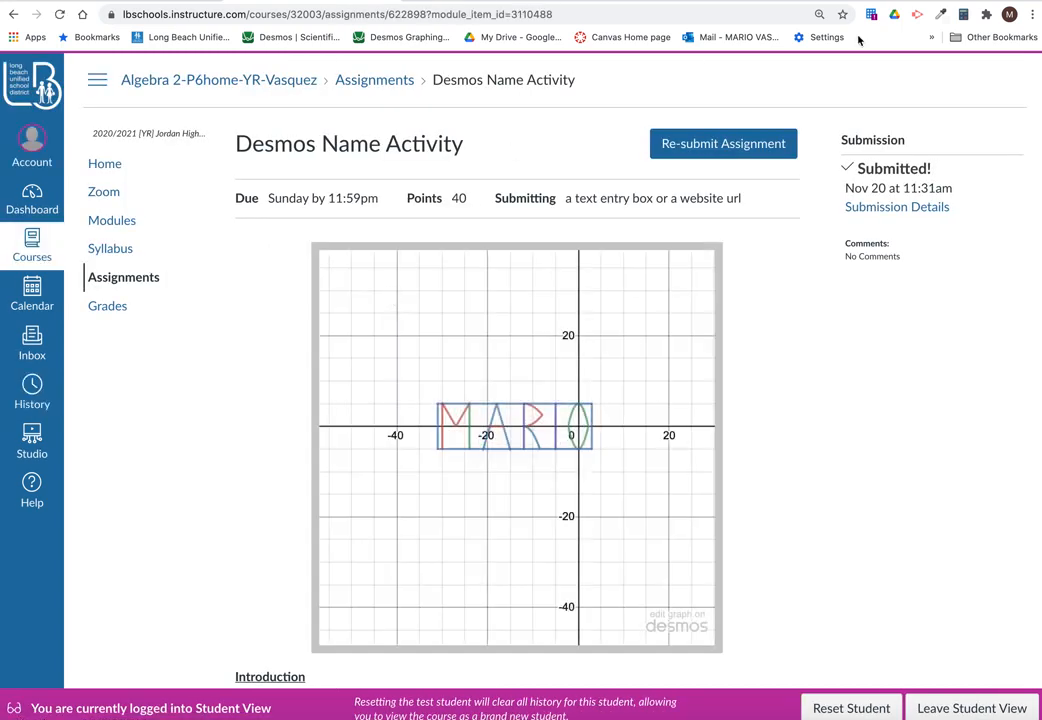
{"action": "left_click", "coordinate": [740, 143]}
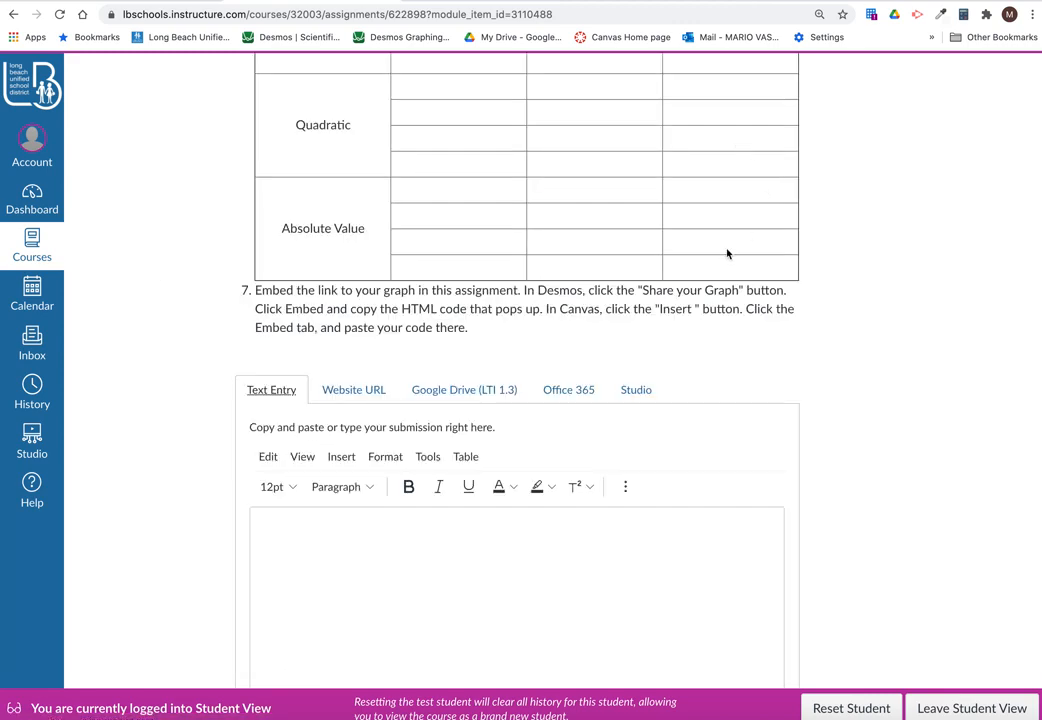
Copy the write-up from "About your name" through the functions table and paste it into the text entry submission.
{"action": "scroll", "coordinate": [728, 253], "scroll_direction": "up", "scroll_amount": 8}
{"action": "scroll", "coordinate": [245, 293], "scroll_direction": "down", "scroll_amount": 1}
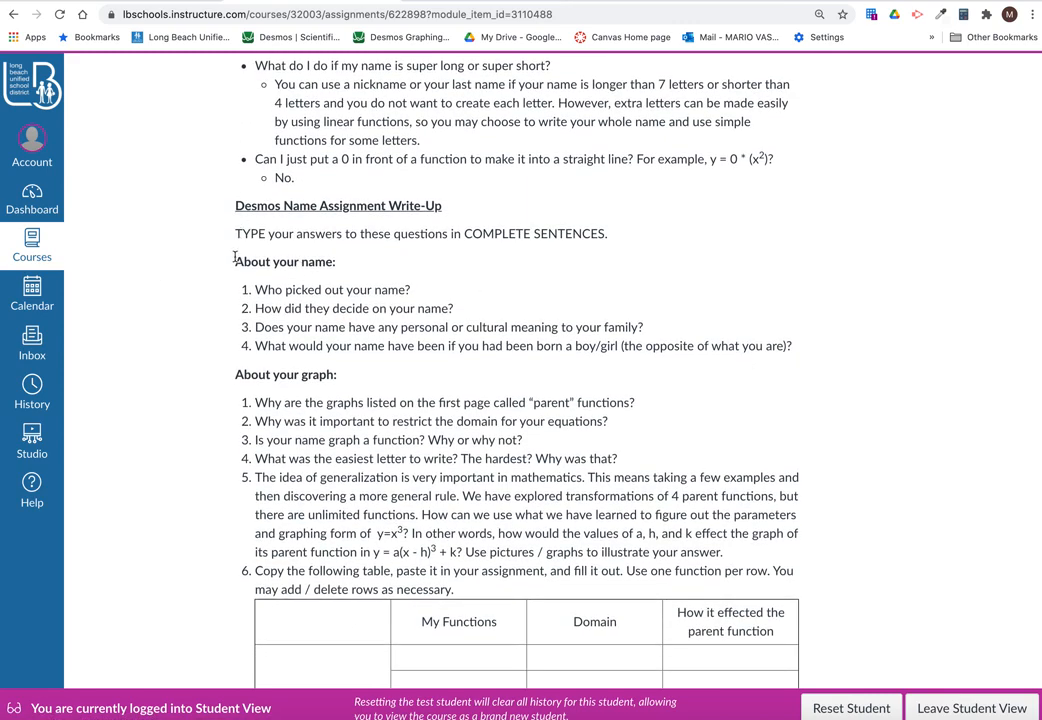
{"action": "left_click_drag", "start_coordinate": [234, 258], "coordinate": [791, 577]}
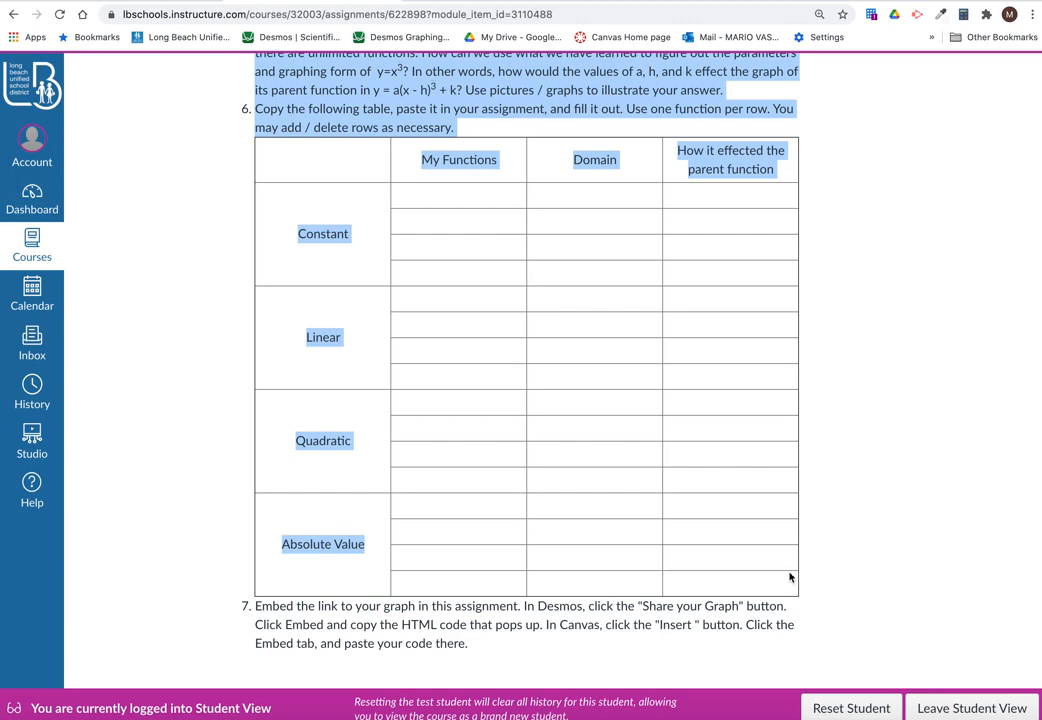
{"action": "scroll", "coordinate": [540, 330], "scroll_direction": "down", "scroll_amount": 5}
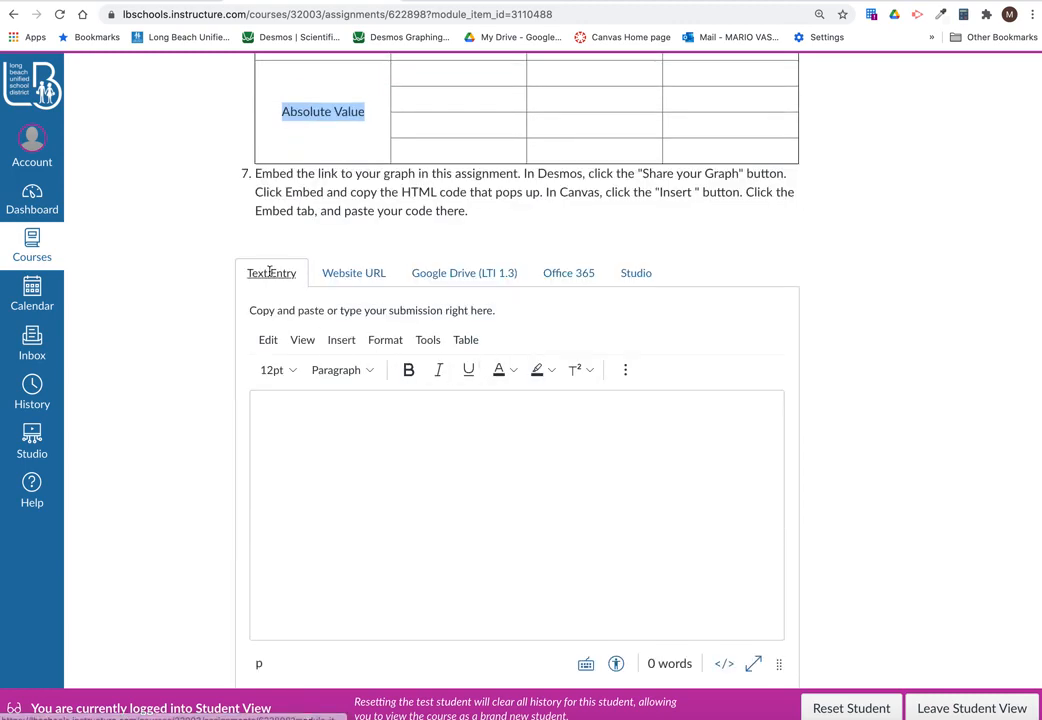
{"action": "left_click", "coordinate": [317, 419]}
{"action": "key", "text": "super+v"}
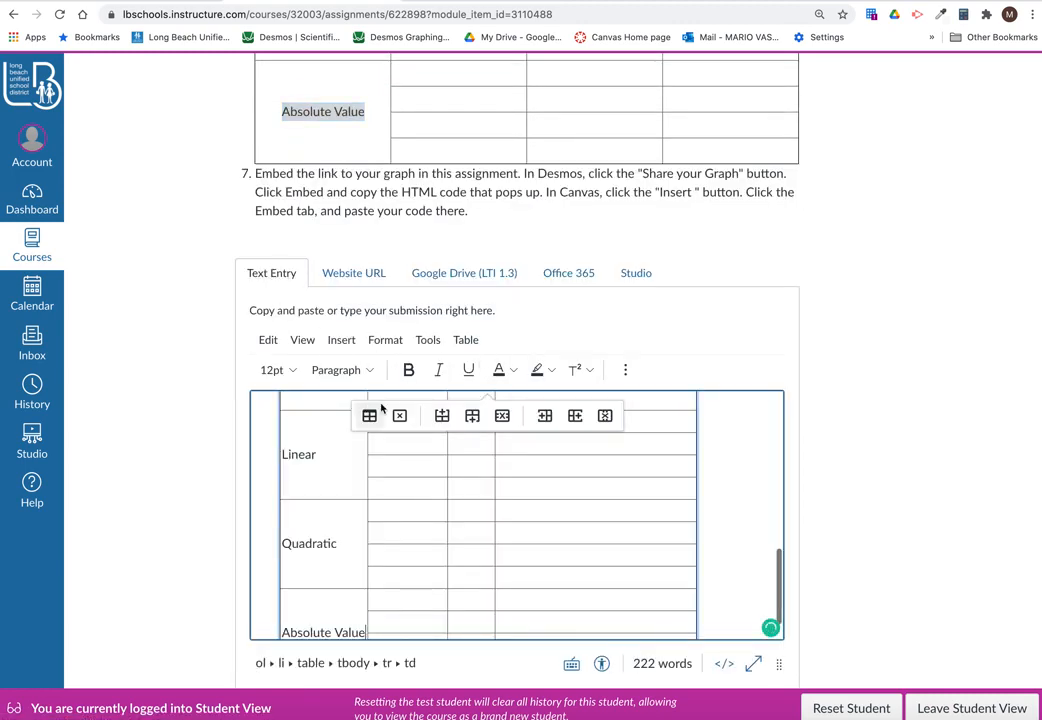
{"action": "scroll", "coordinate": [406, 409], "scroll_direction": "down", "scroll_amount": 3}
{"action": "scroll", "coordinate": [406, 409], "scroll_direction": "down", "scroll_amount": 2}
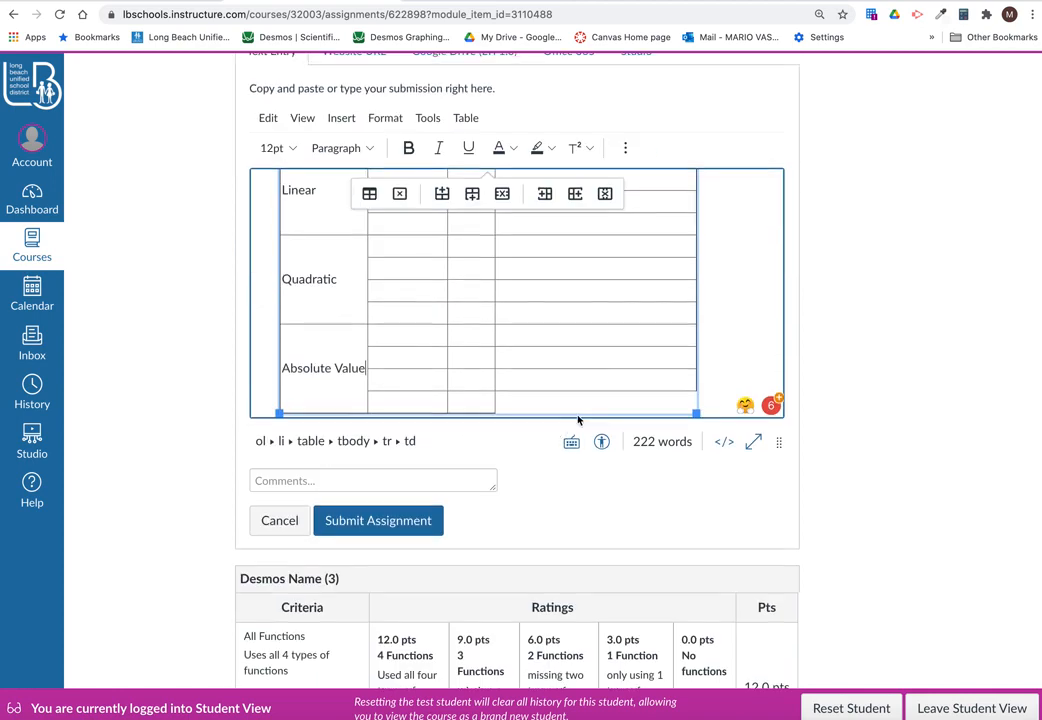
Insert an empty line above the "About your name" heading in the submission text and place the cursor there.
{"action": "scroll", "coordinate": [470, 337], "scroll_direction": "up", "scroll_amount": 10}
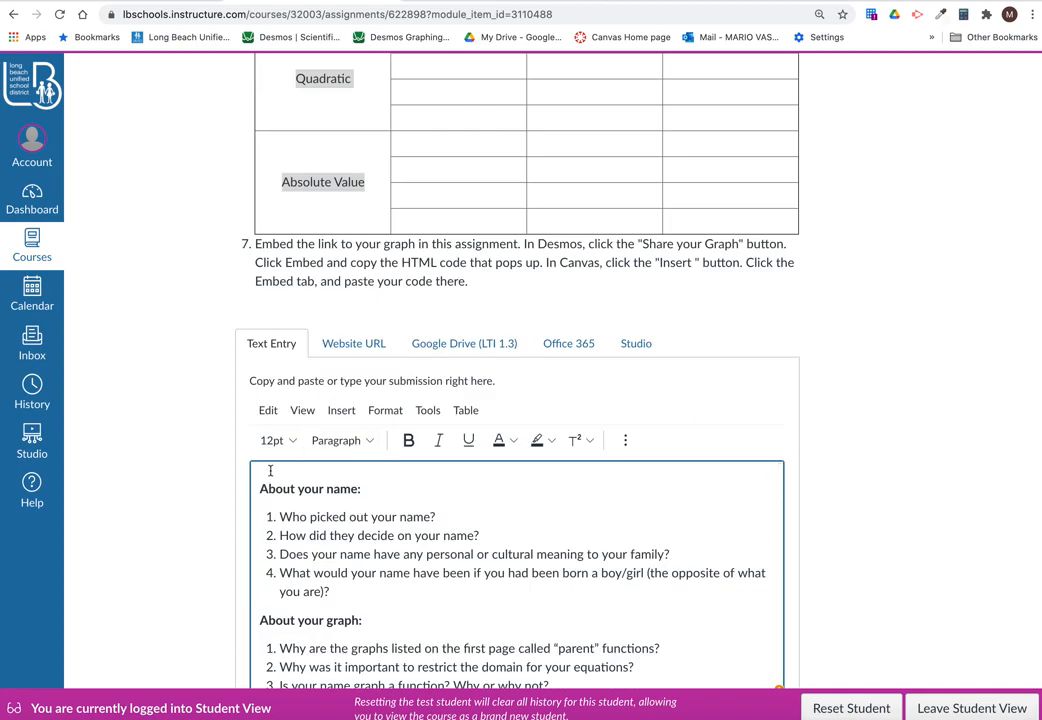
{"action": "left_click", "coordinate": [270, 470]}
{"action": "key", "text": "Return"}
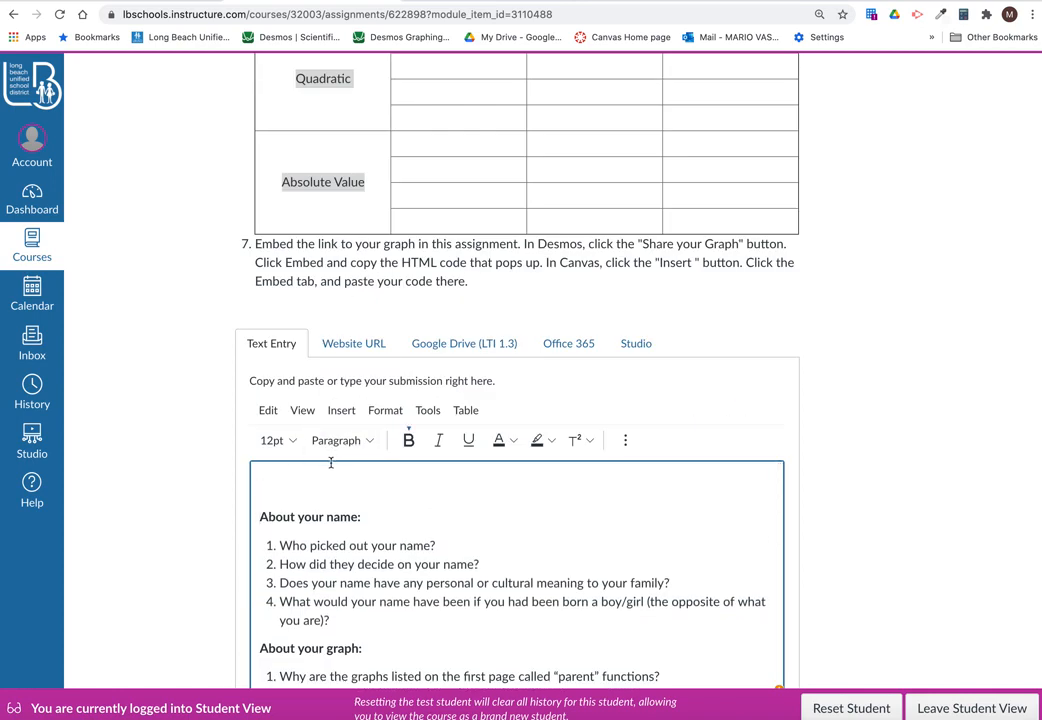
{"action": "left_click", "coordinate": [327, 488]}
{"action": "scroll", "coordinate": [323, 275], "scroll_direction": "up", "scroll_amount": 10}
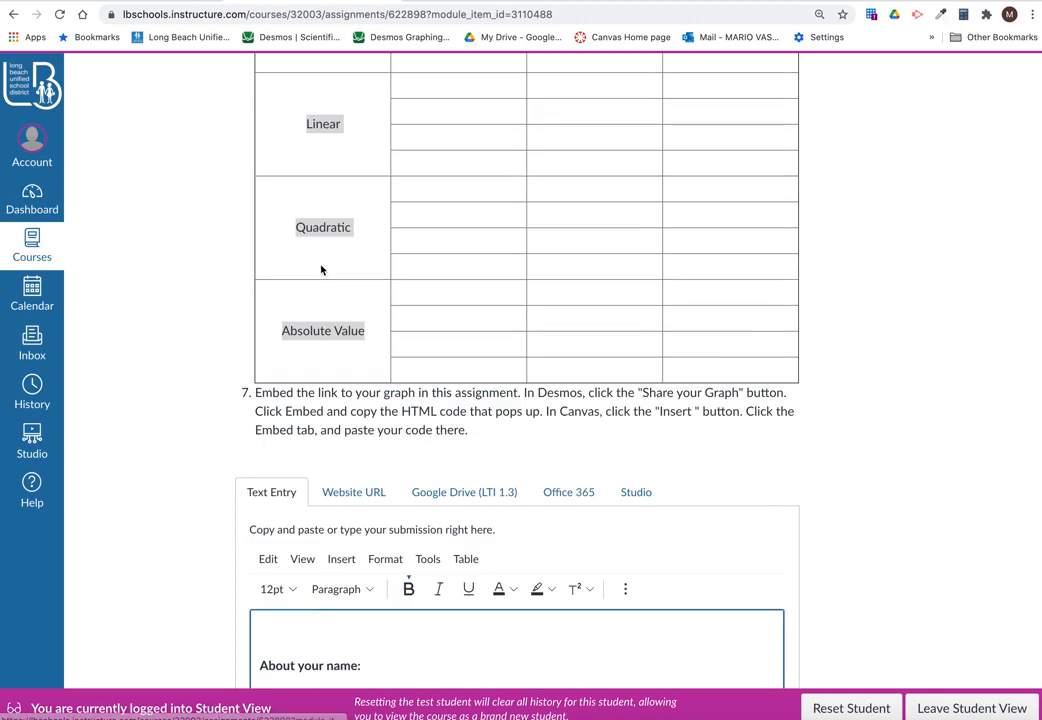
Switch to the Desmos graph and display its HTML embed code in the sharing options.
{"action": "left_click", "coordinate": [461, 1]}
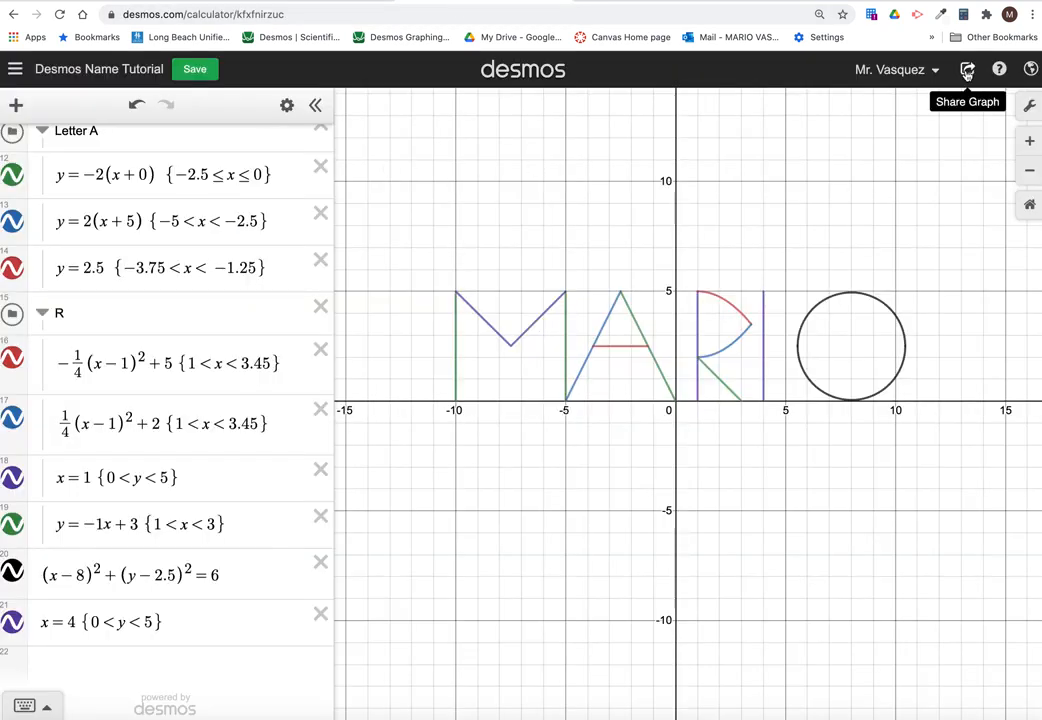
{"action": "left_click", "coordinate": [967, 70]}
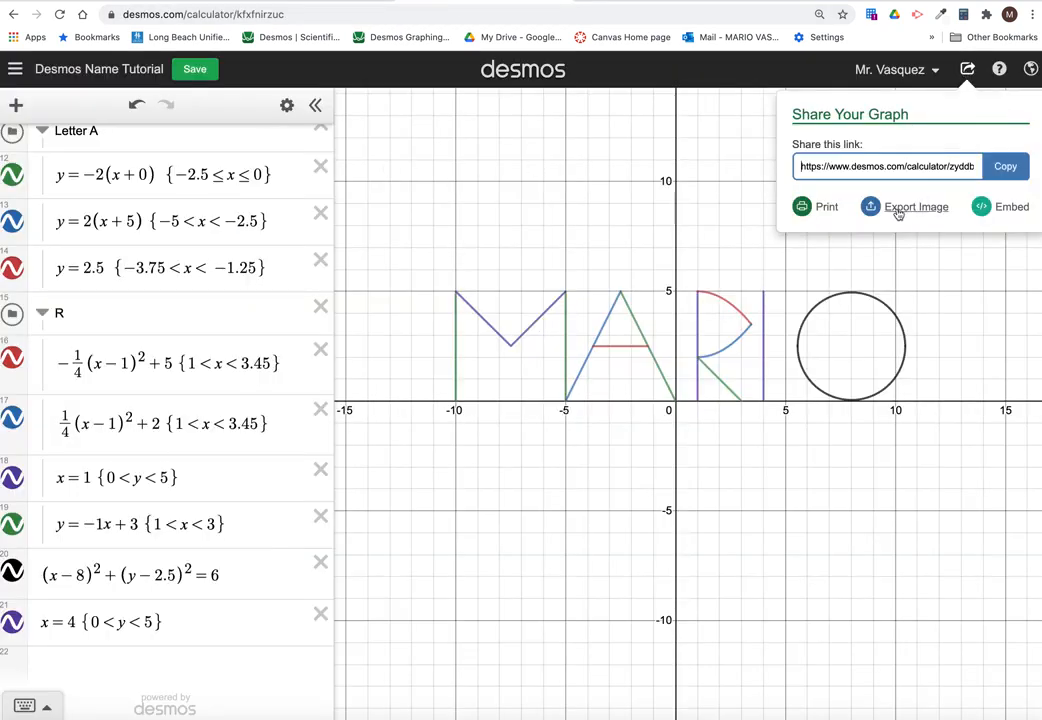
{"action": "left_click", "coordinate": [1003, 167]}
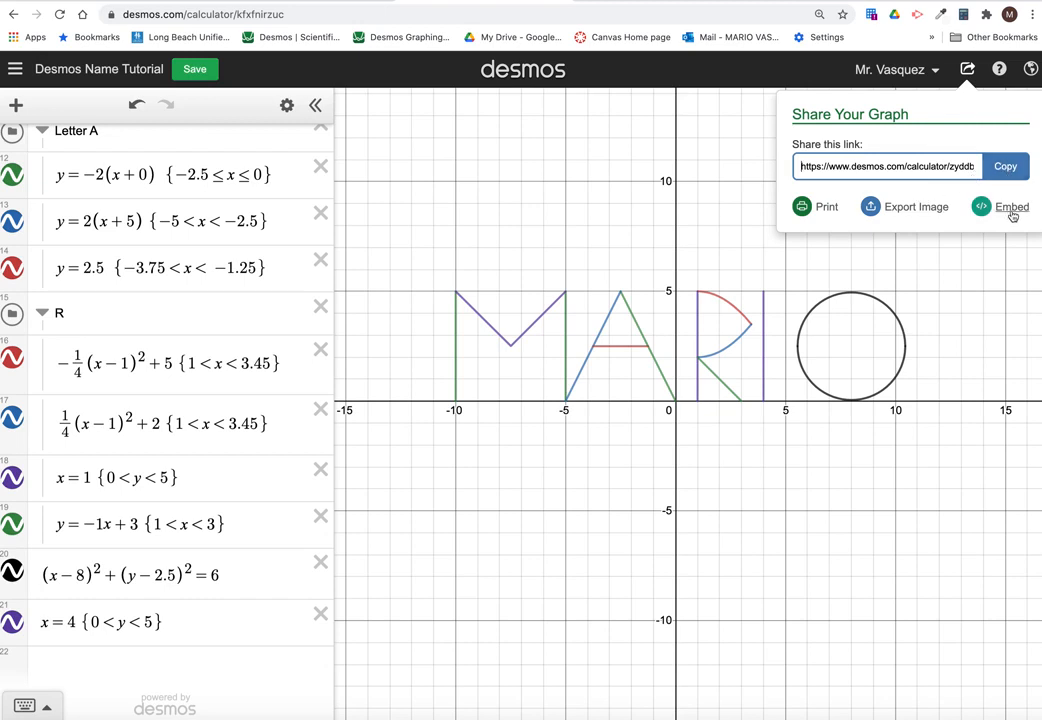
{"action": "left_click", "coordinate": [1012, 207]}
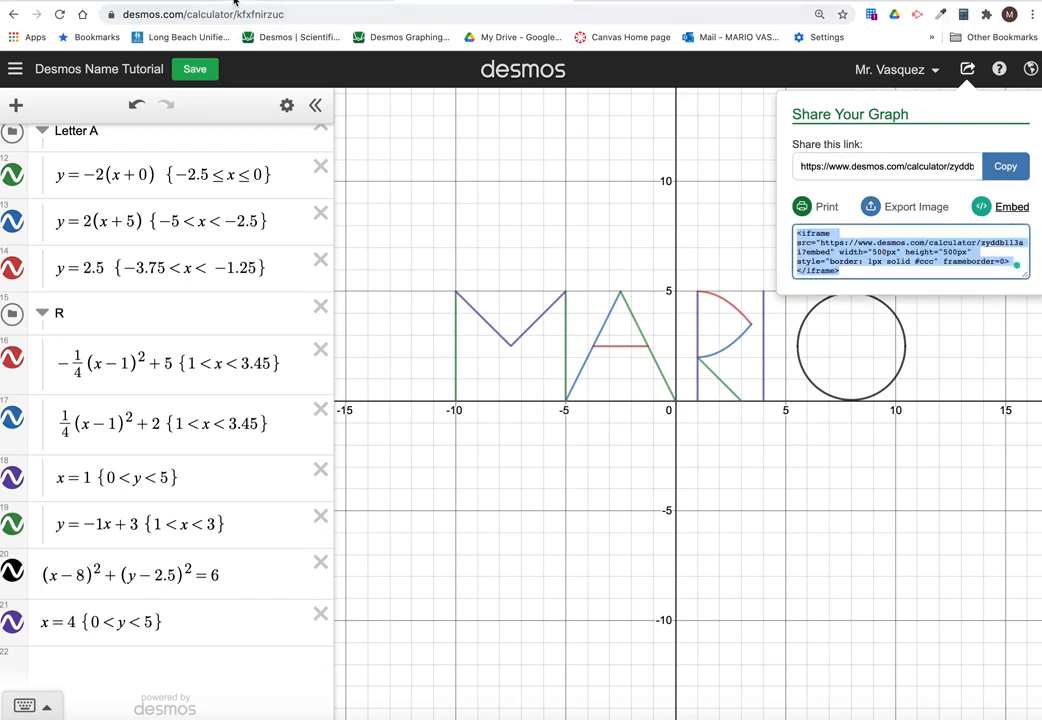
Return to the Canvas submission and open the Embed dialog for the empty line above the questions.
{"action": "key", "text": "ctrl+shift+Tab"}
{"action": "scroll", "coordinate": [498, 287], "scroll_direction": "down", "scroll_amount": 7}
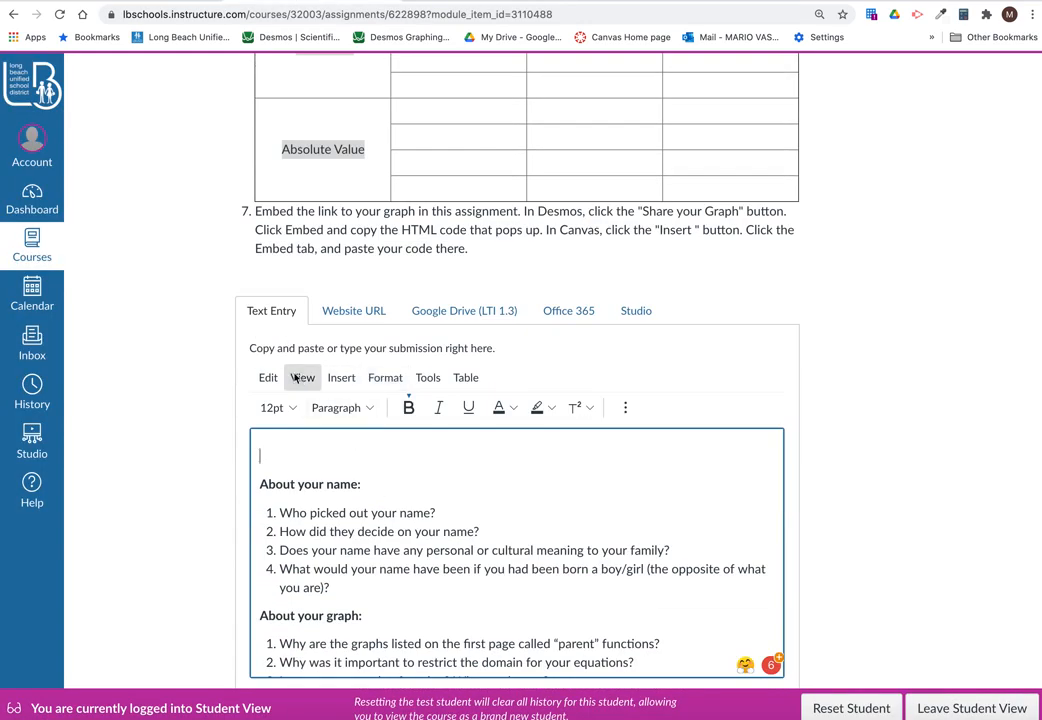
{"action": "left_click", "coordinate": [337, 379]}
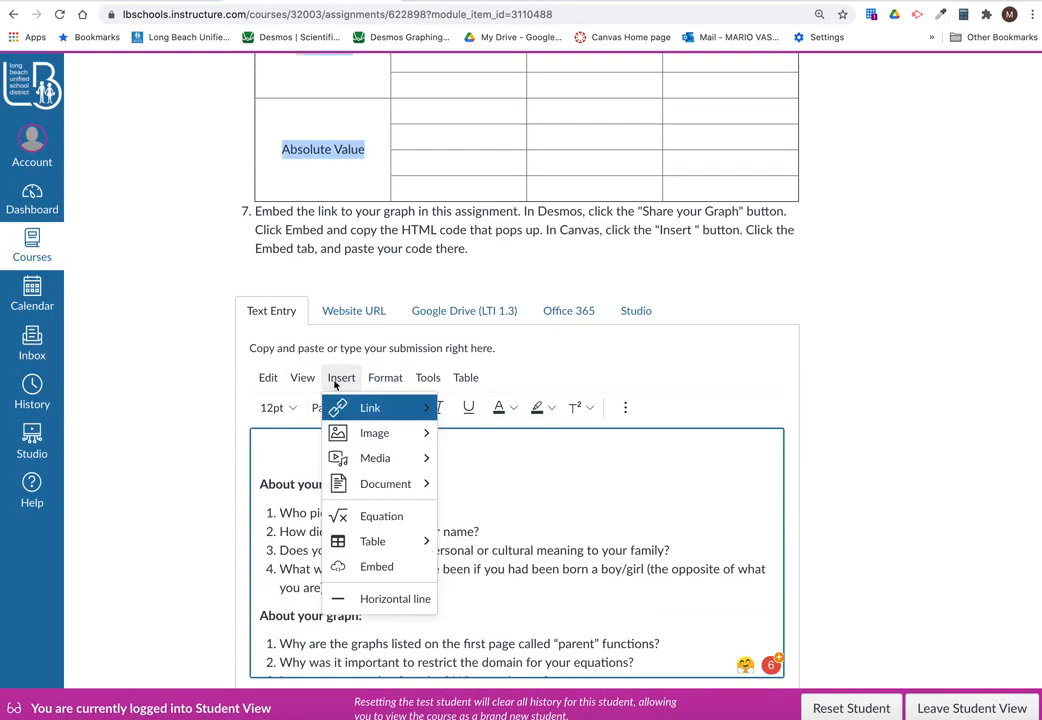
{"action": "left_click", "coordinate": [378, 566]}
{"action": "left_click", "coordinate": [285, 398]}
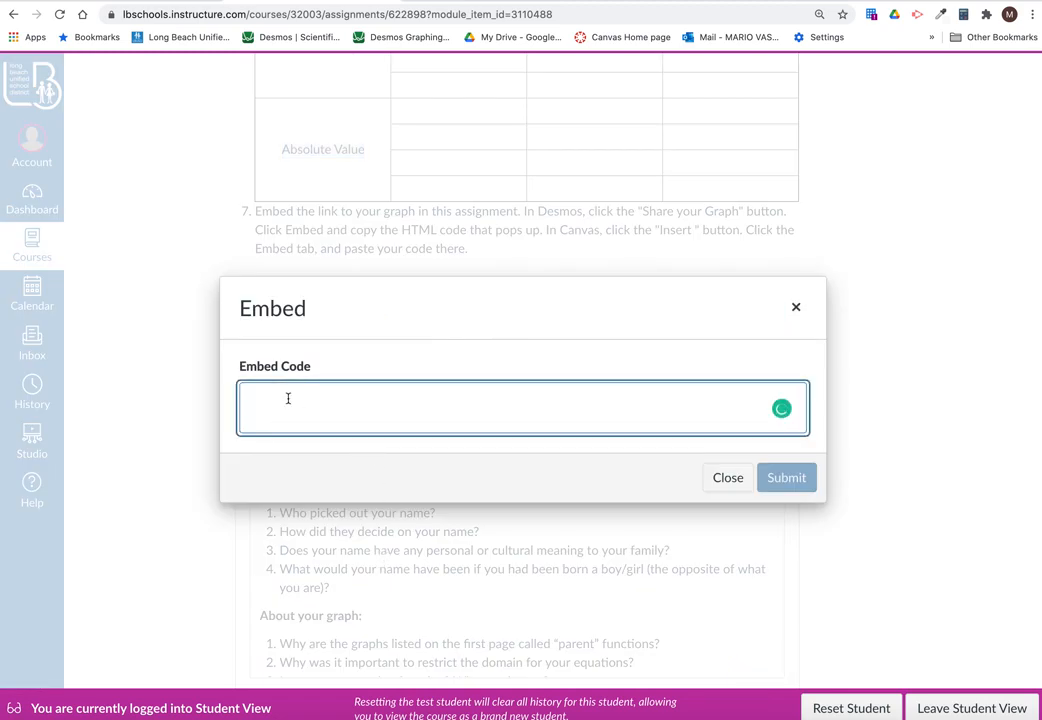
Copy the iframe embed code from the Desmos graph and submit it as the embed code in the Canvas submission.
{"action": "left_click", "coordinate": [431, 1]}
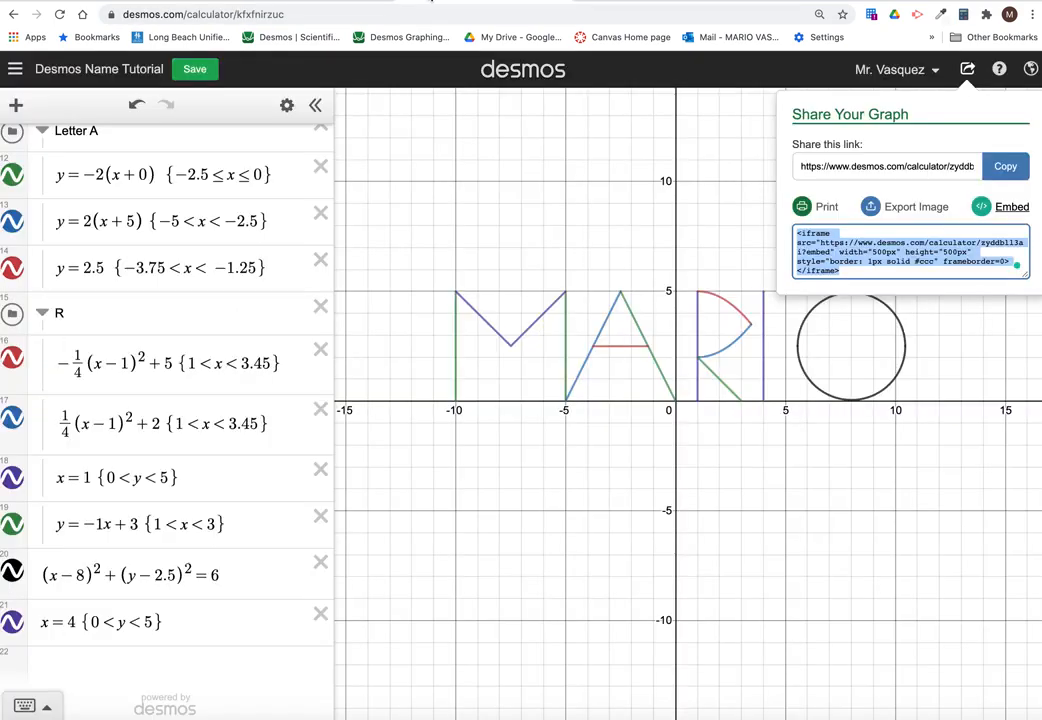
{"action": "left_click_drag", "start_coordinate": [858, 271], "coordinate": [766, 237]}
{"action": "left_click", "coordinate": [287, 3]}
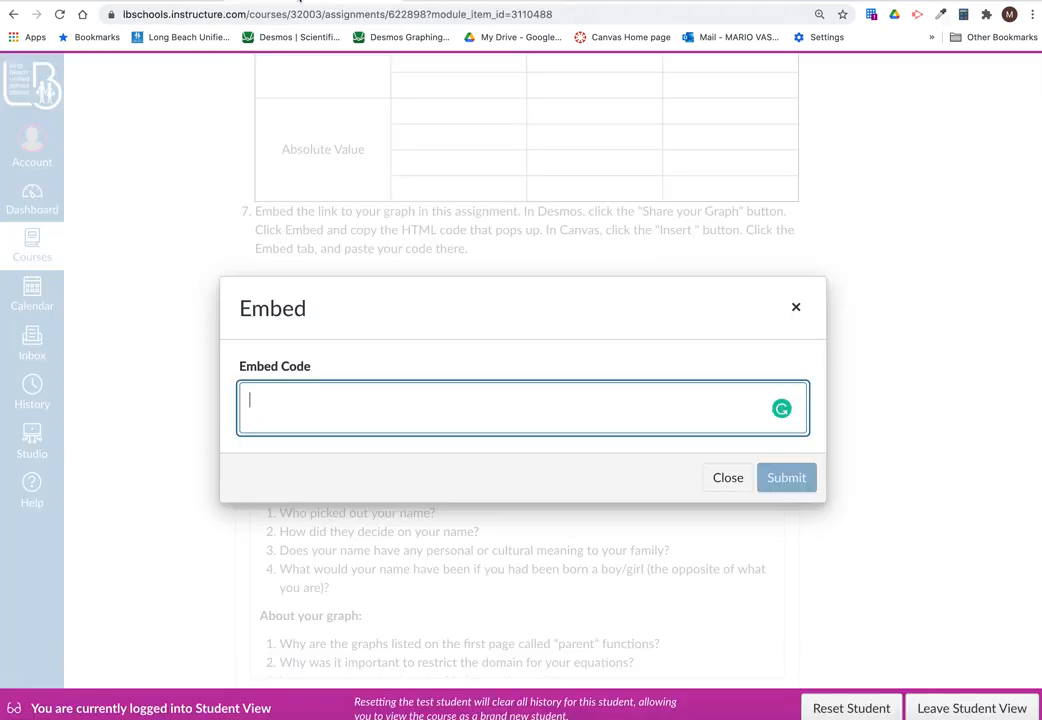
{"action": "key", "text": "super+v"}
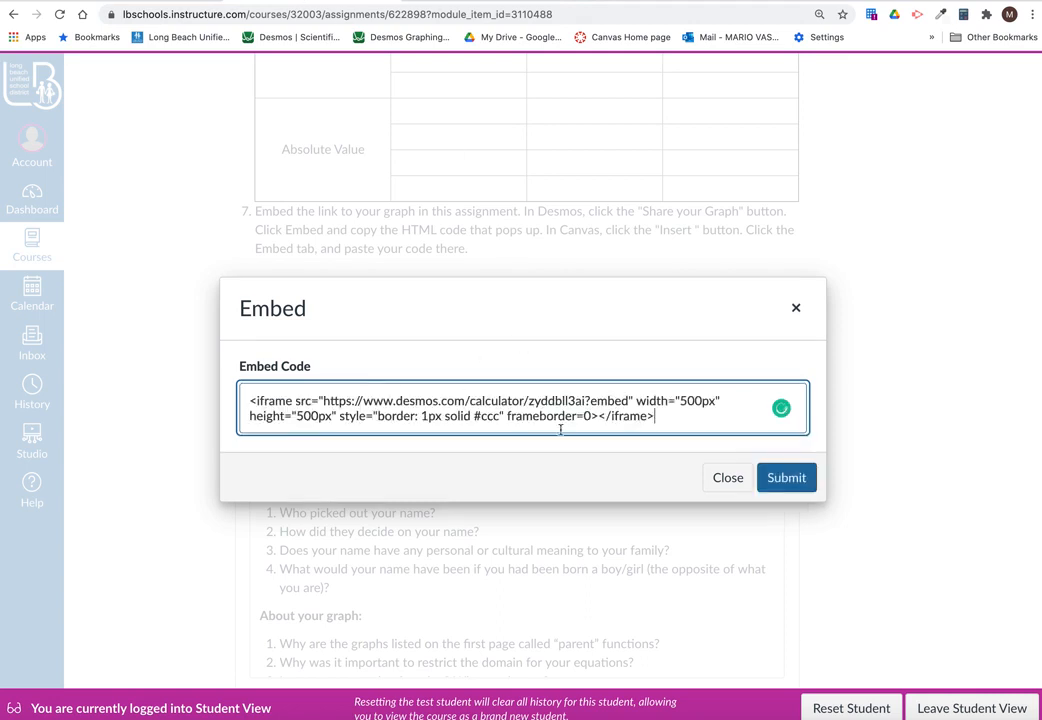
{"action": "left_click", "coordinate": [786, 478]}
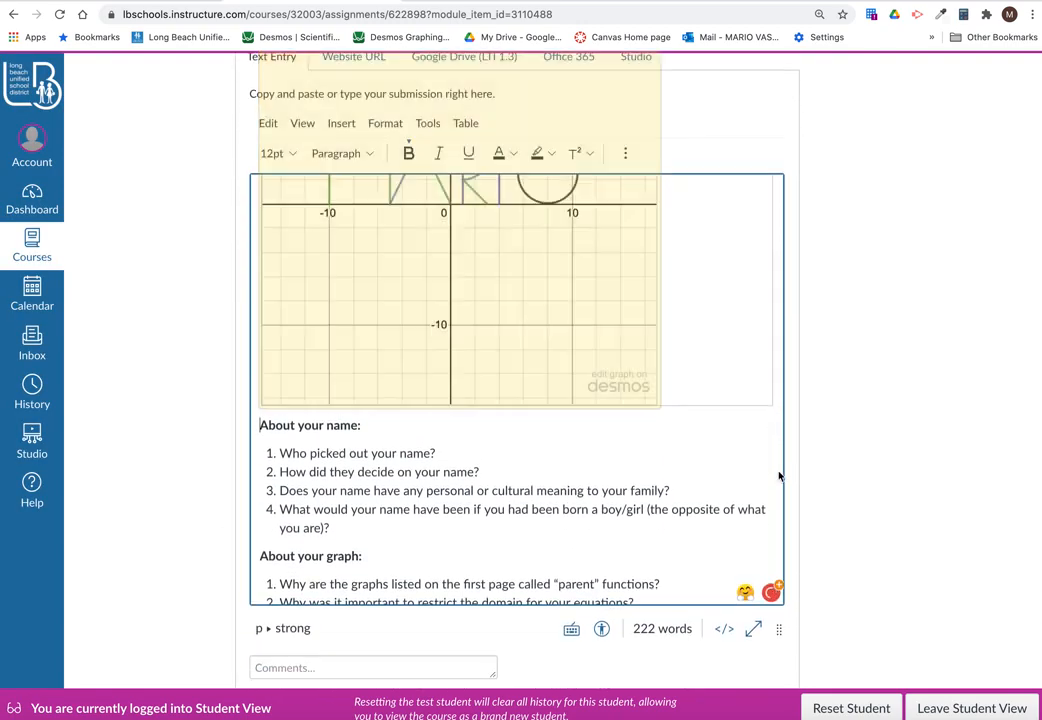
Review the submission's embedded graph, questions and rubric, and check that the graph opens in Desmos before returning to Canvas.
{"action": "scroll", "coordinate": [700, 350], "scroll_direction": "up", "scroll_amount": 5}
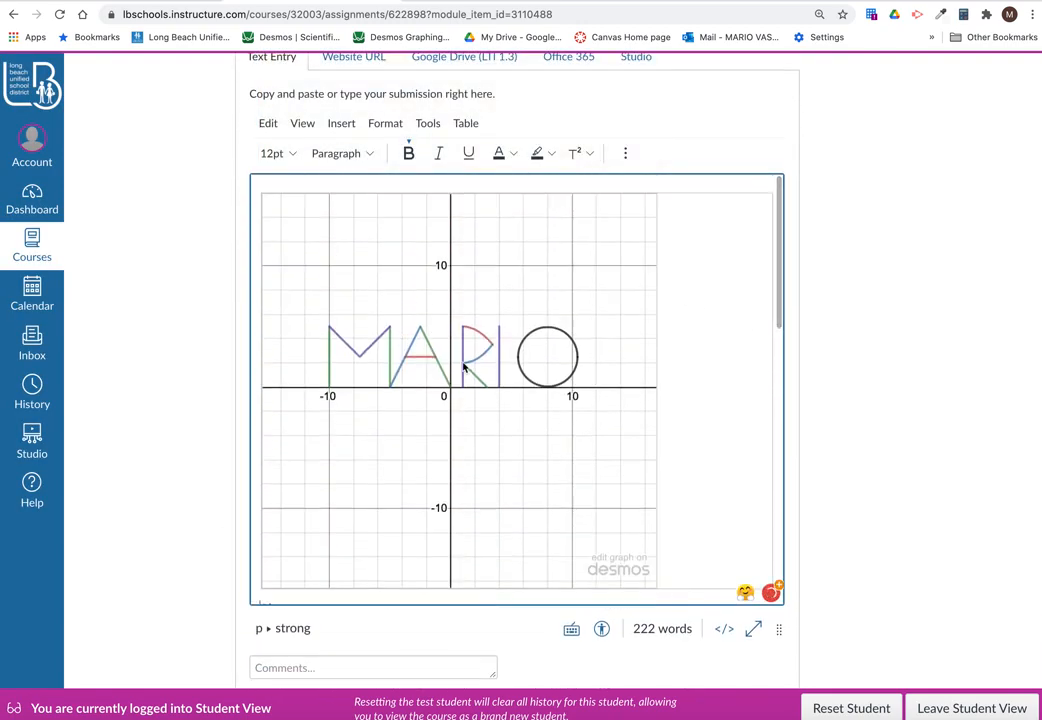
{"action": "scroll", "coordinate": [441, 387], "scroll_direction": "down", "scroll_amount": 15}
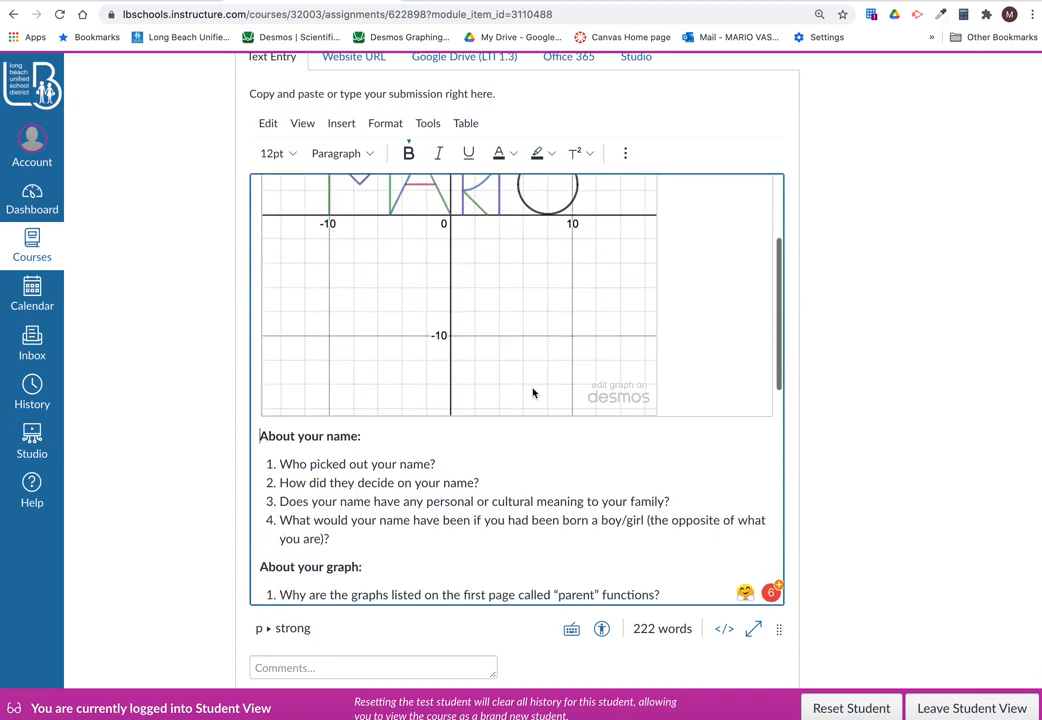
{"action": "scroll", "coordinate": [415, 378], "scroll_direction": "up", "scroll_amount": 3}
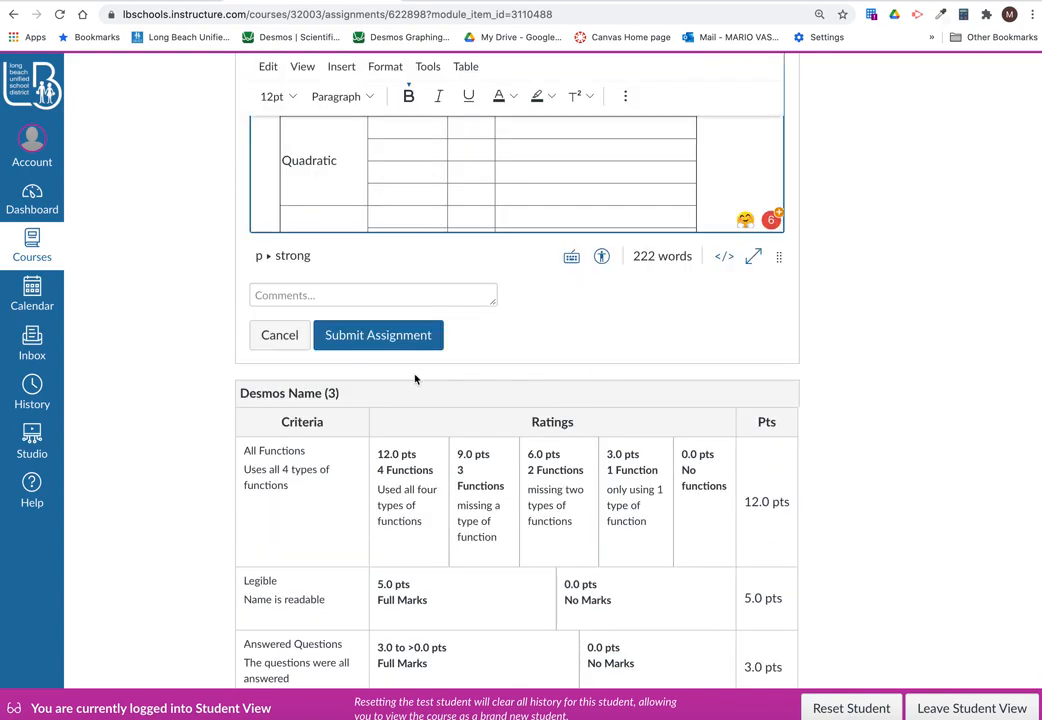
{"action": "scroll", "coordinate": [581, 342], "scroll_direction": "up", "scroll_amount": 8}
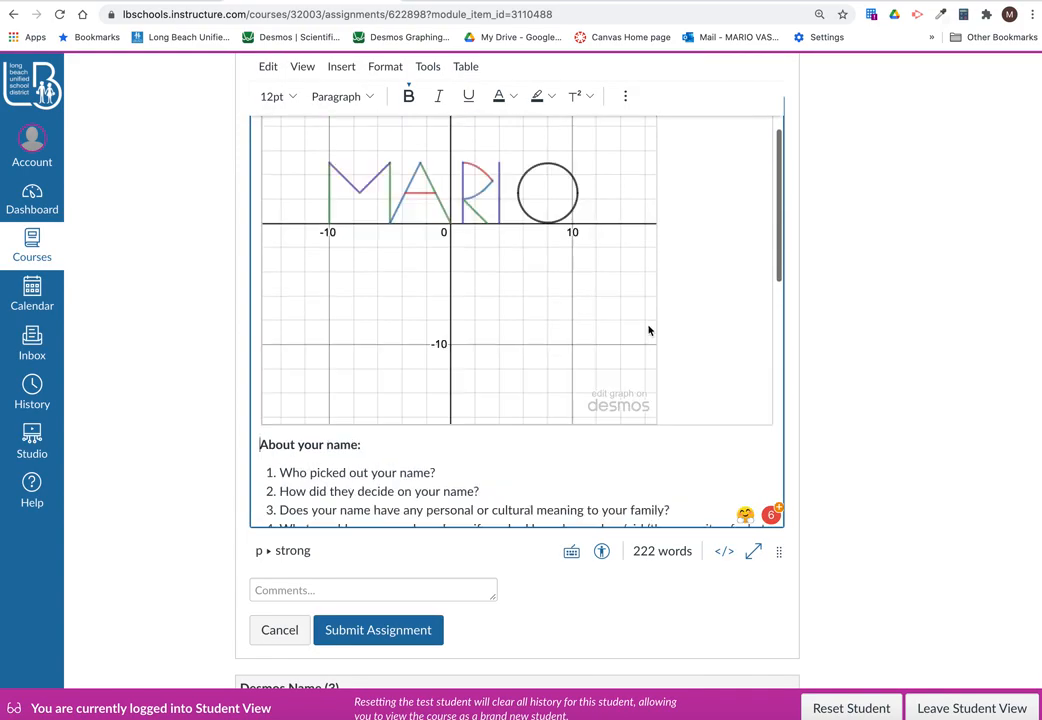
{"action": "left_click", "coordinate": [628, 408]}
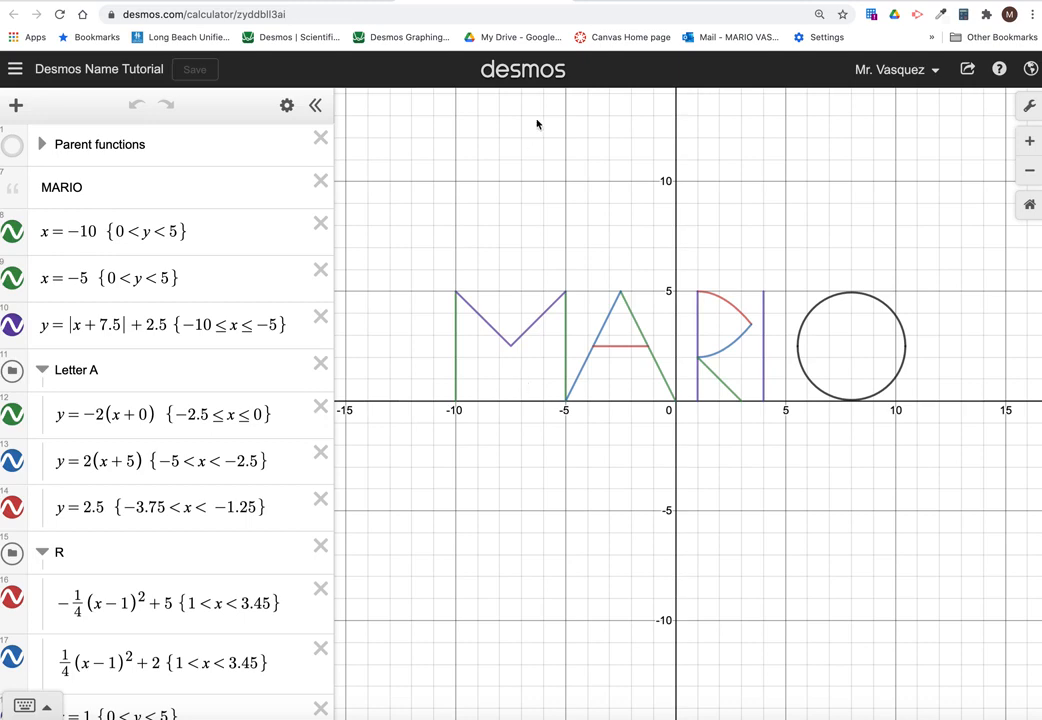
{"action": "left_click", "coordinate": [310, 4]}
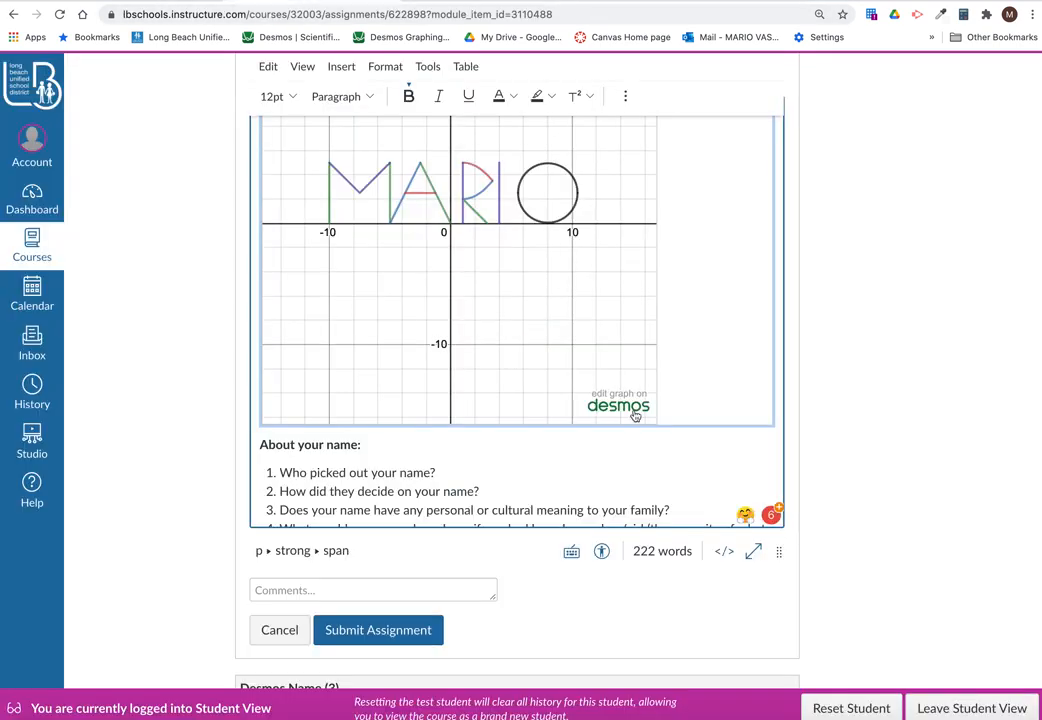
Look over the embedded name graph, both question lists and the function table in the submission text once more.
{"action": "scroll", "coordinate": [635, 416], "scroll_direction": "down", "scroll_amount": 9}
{"action": "scroll", "coordinate": [435, 363], "scroll_direction": "up", "scroll_amount": 3}
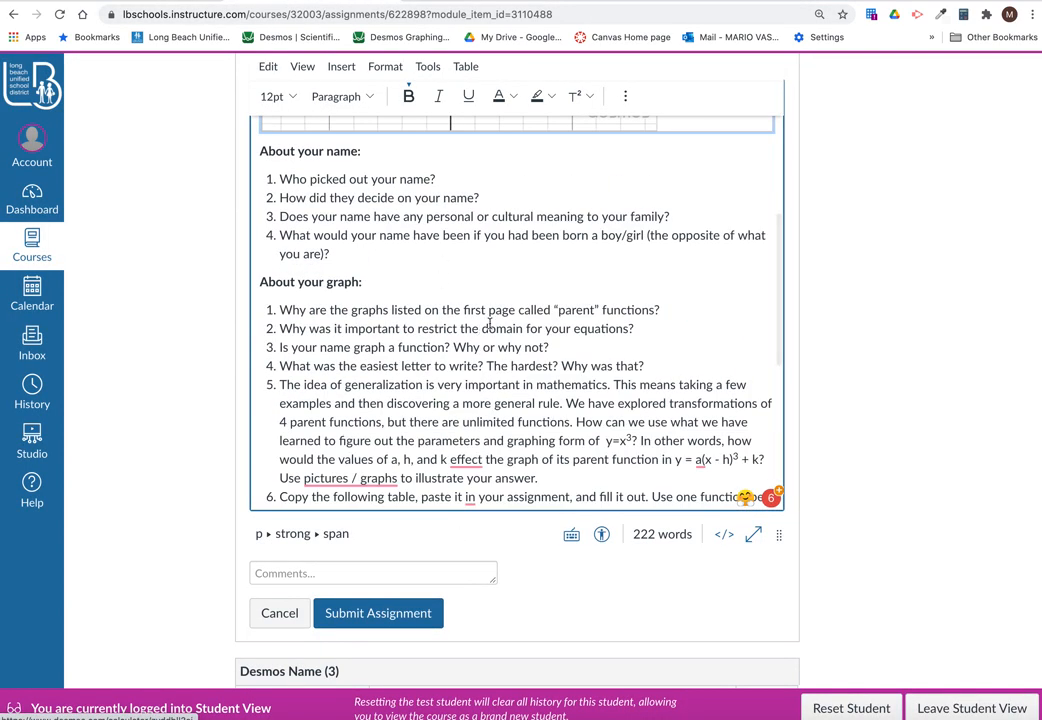
{"action": "left_click", "coordinate": [672, 312]}
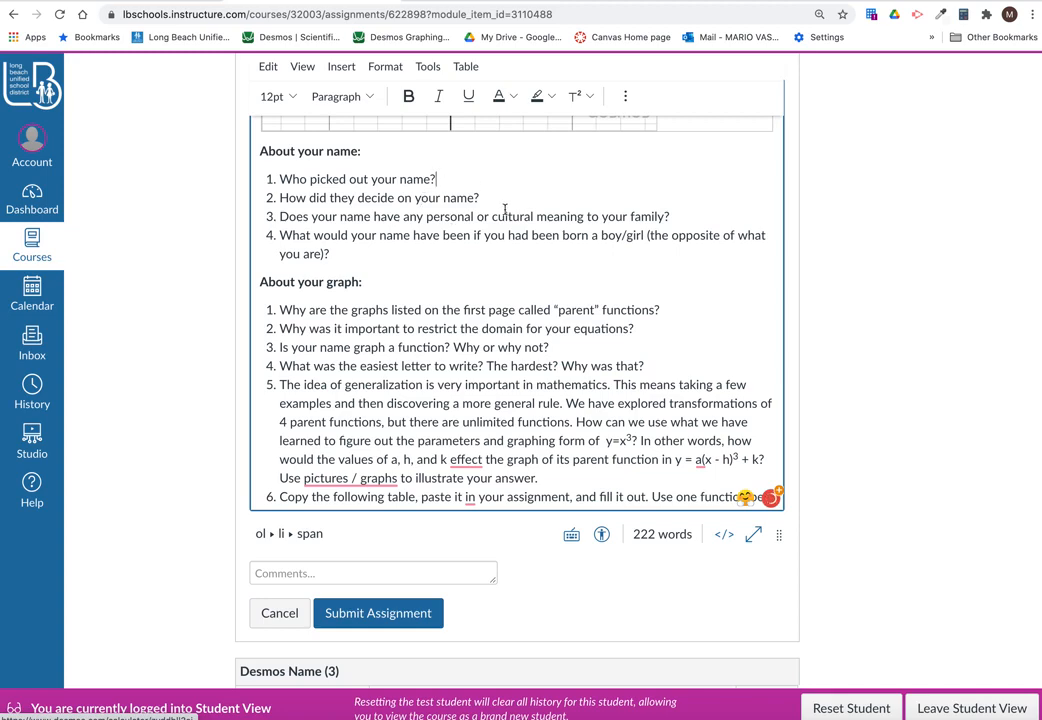
{"action": "scroll", "coordinate": [505, 209], "scroll_direction": "up", "scroll_amount": 5}
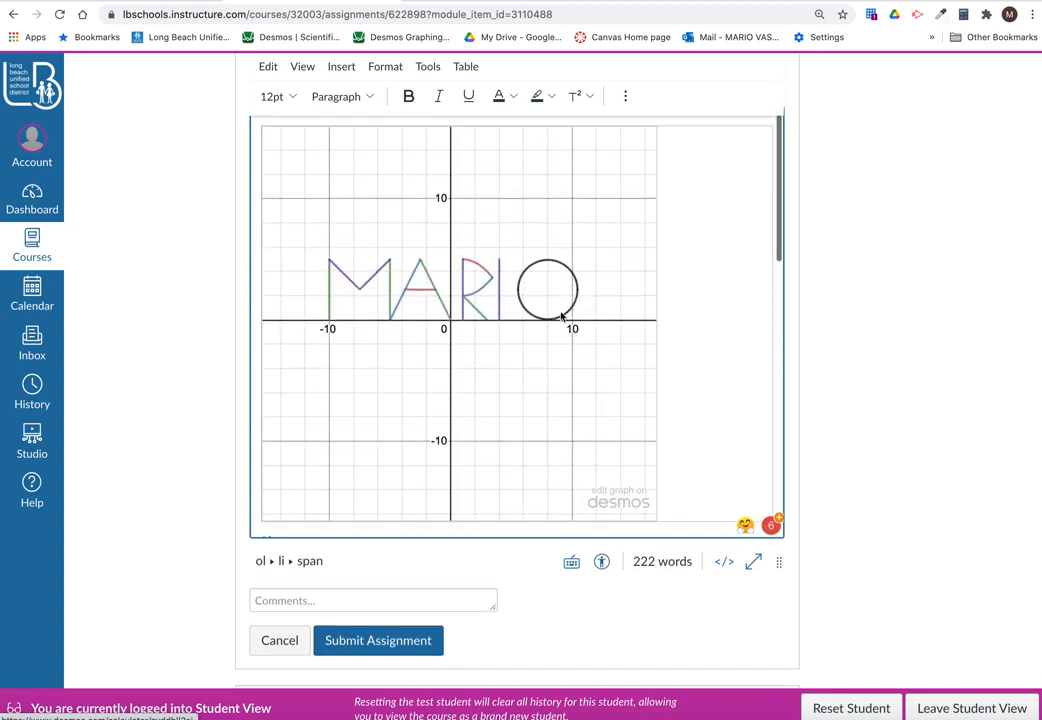
{"action": "scroll", "coordinate": [537, 595], "scroll_direction": "down", "scroll_amount": 2}
{"action": "scroll", "coordinate": [537, 595], "scroll_direction": "up", "scroll_amount": 2}
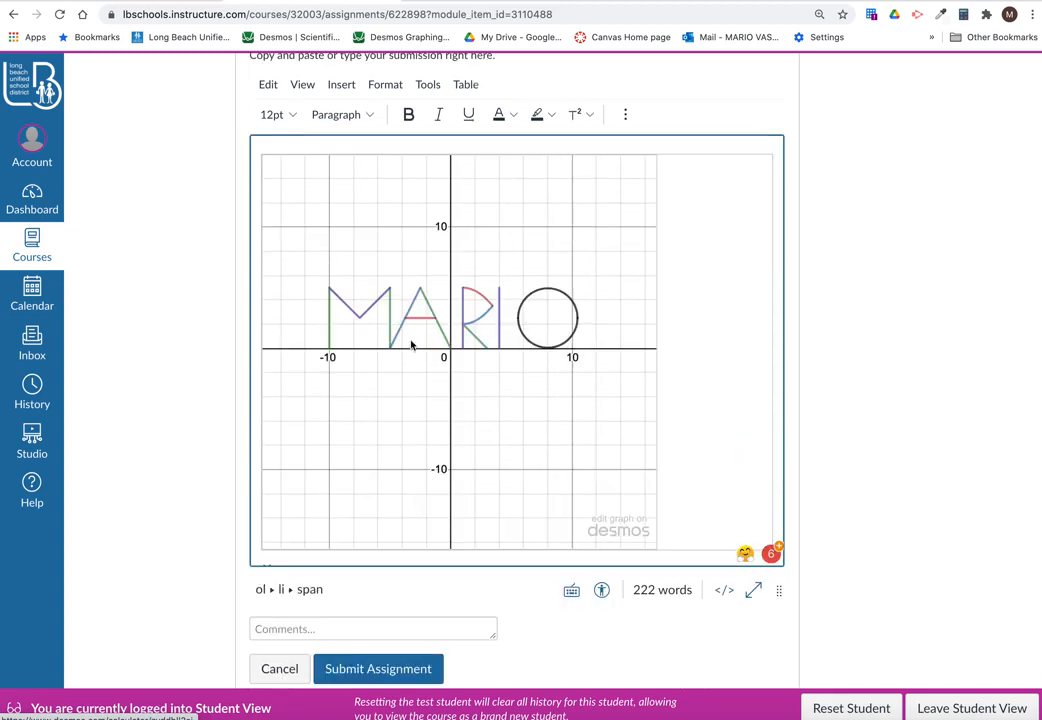
{"action": "scroll", "coordinate": [492, 336], "scroll_direction": "down", "scroll_amount": 10}
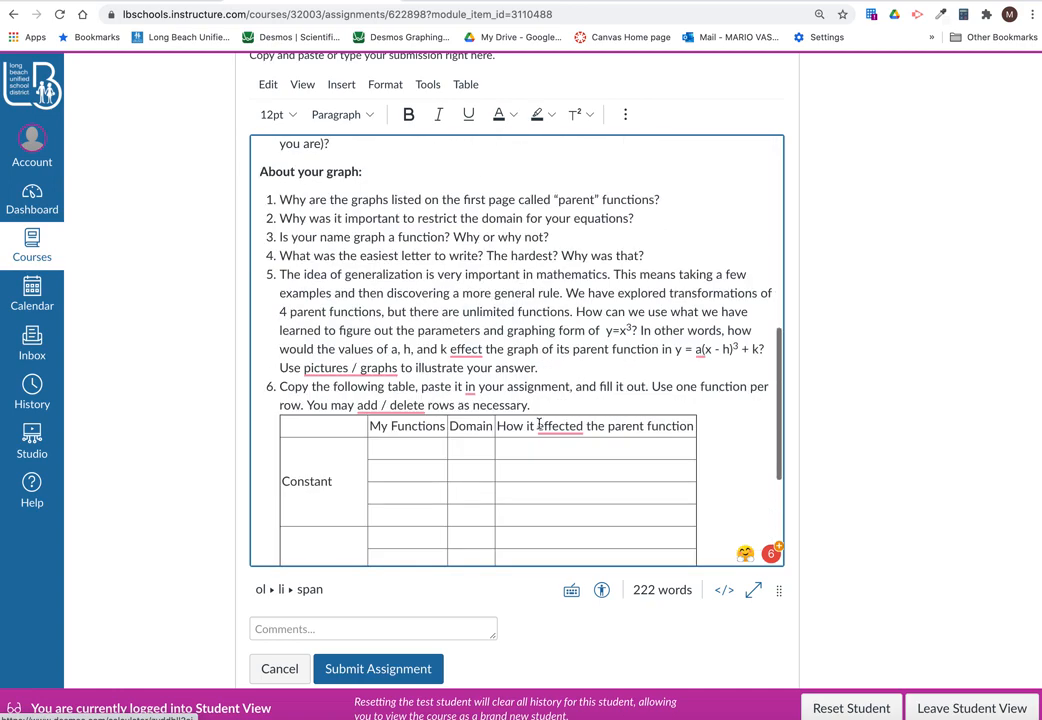
Submit the Desmos Name Activity assignment with the embedded graph and questions, leaving the comments empty.
{"action": "scroll", "coordinate": [383, 496], "scroll_direction": "down", "scroll_amount": 3}
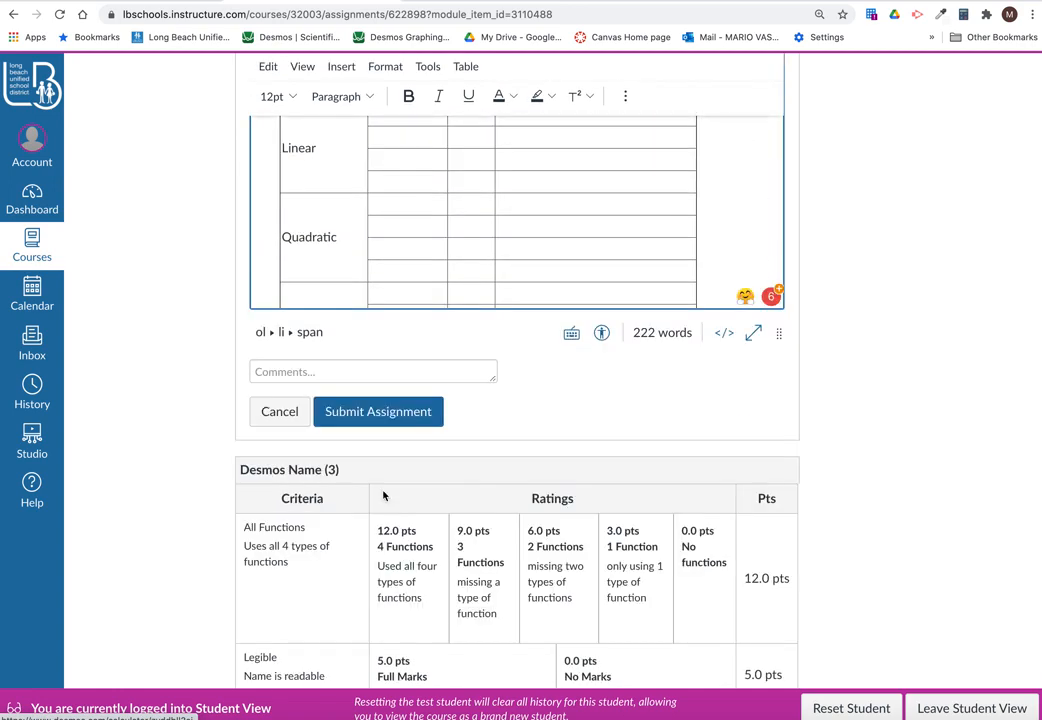
{"action": "left_click", "coordinate": [284, 374]}
{"action": "left_click", "coordinate": [357, 455]}
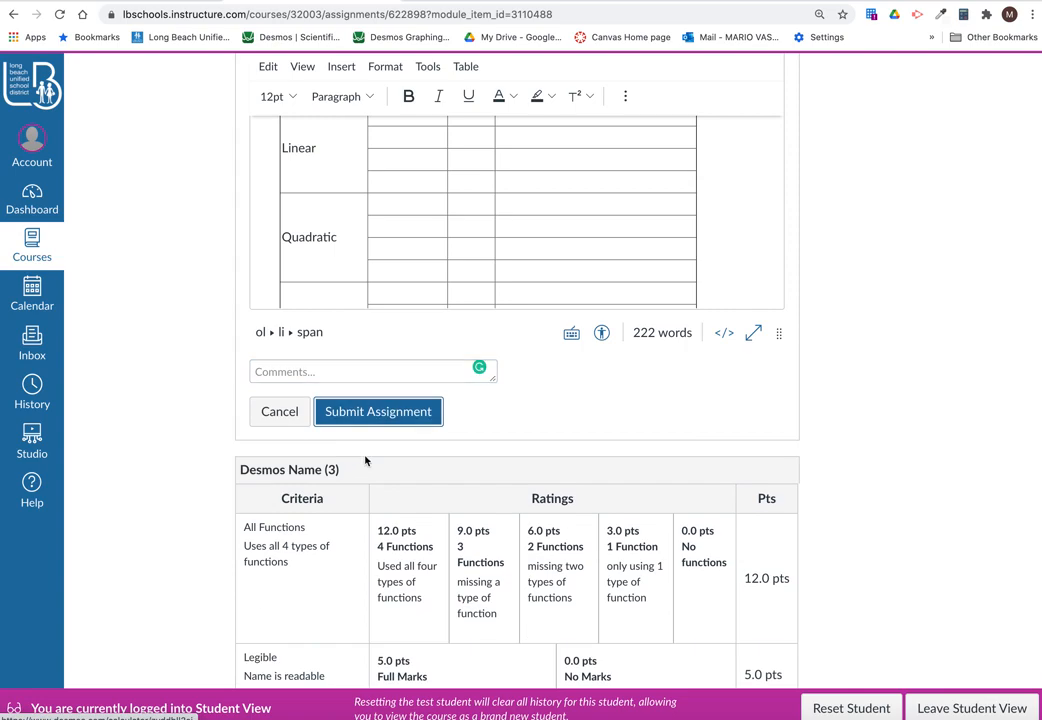
{"action": "left_click", "coordinate": [393, 421]}
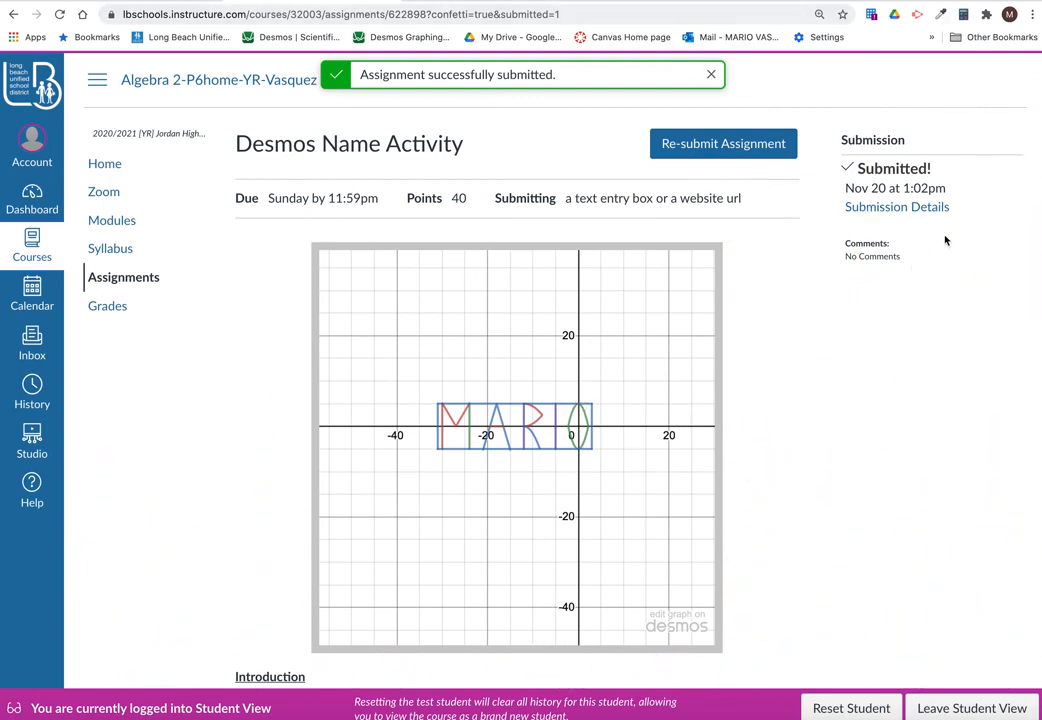
{"action": "scroll", "coordinate": [735, 158], "scroll_direction": "down", "scroll_amount": 2}
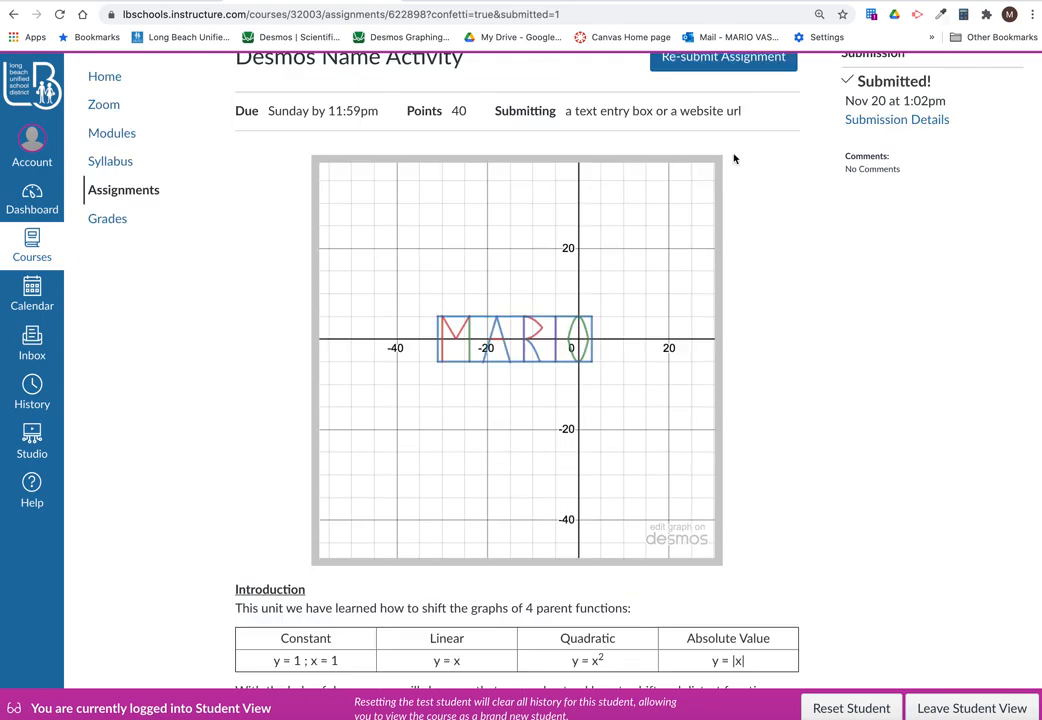